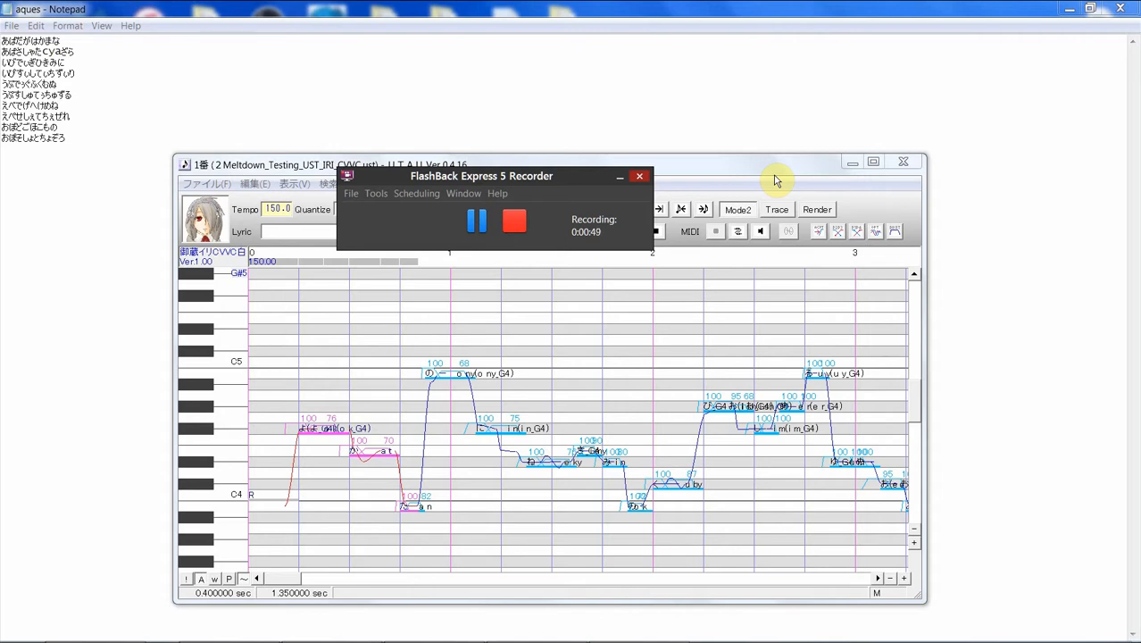
# Step: Arrange the UTAU window and the utawaview waveform viewer on screen together, with the UTAU window in front
pyautogui.moveTo(777, 173); pyautogui.dragTo(797, 95)
pyautogui.click(665, 639)
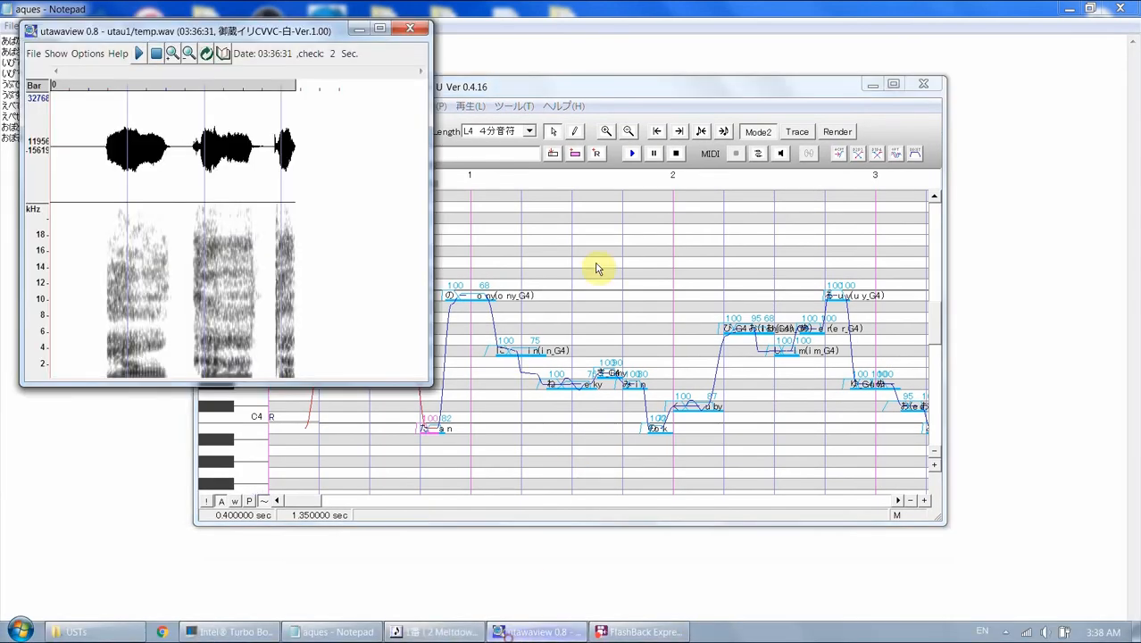
pyautogui.click(522, 418)
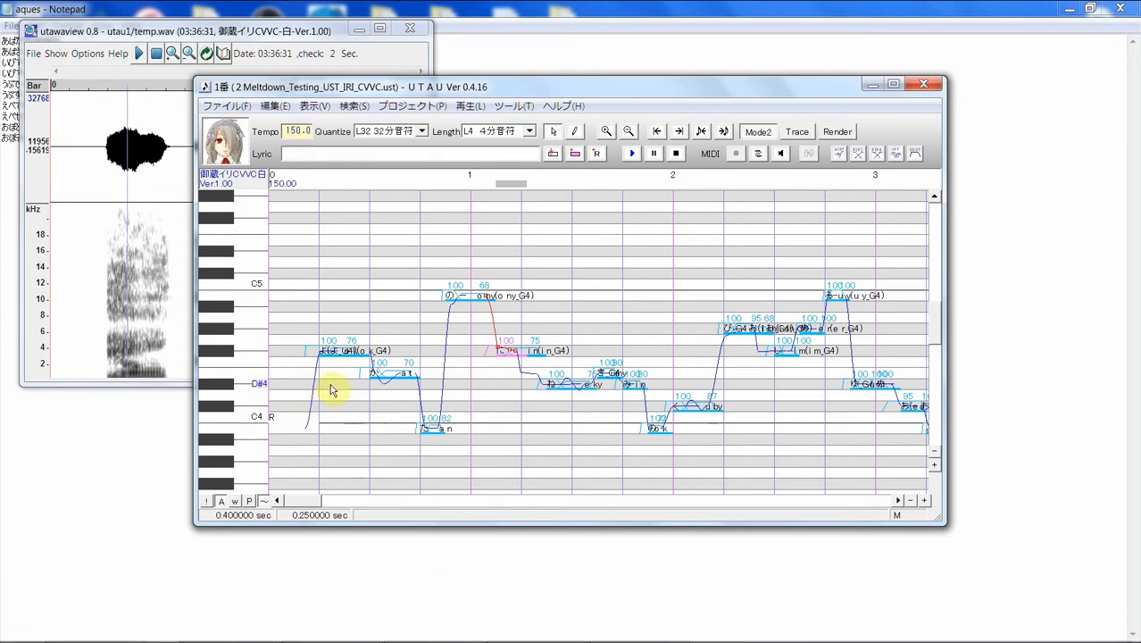
# Step: Select the notes of the opening phrase from よ through the の just after measure 4 and play them back
pyautogui.moveTo(329, 390); pyautogui.dragTo(818, 325)
pyautogui.click(295, 214)
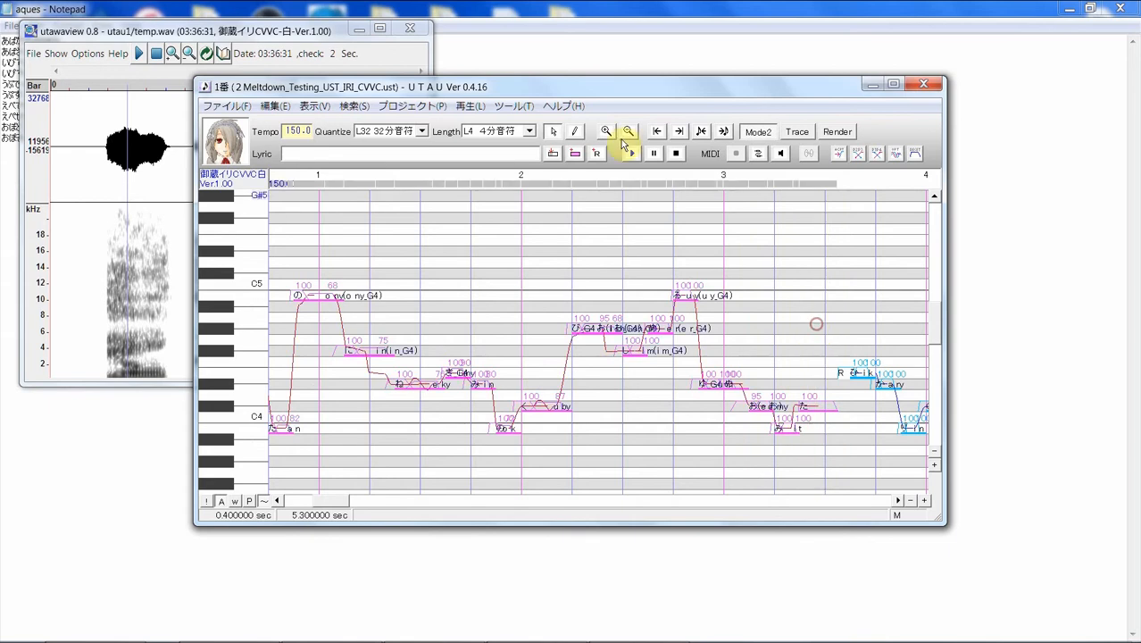
pyautogui.click(898, 501)
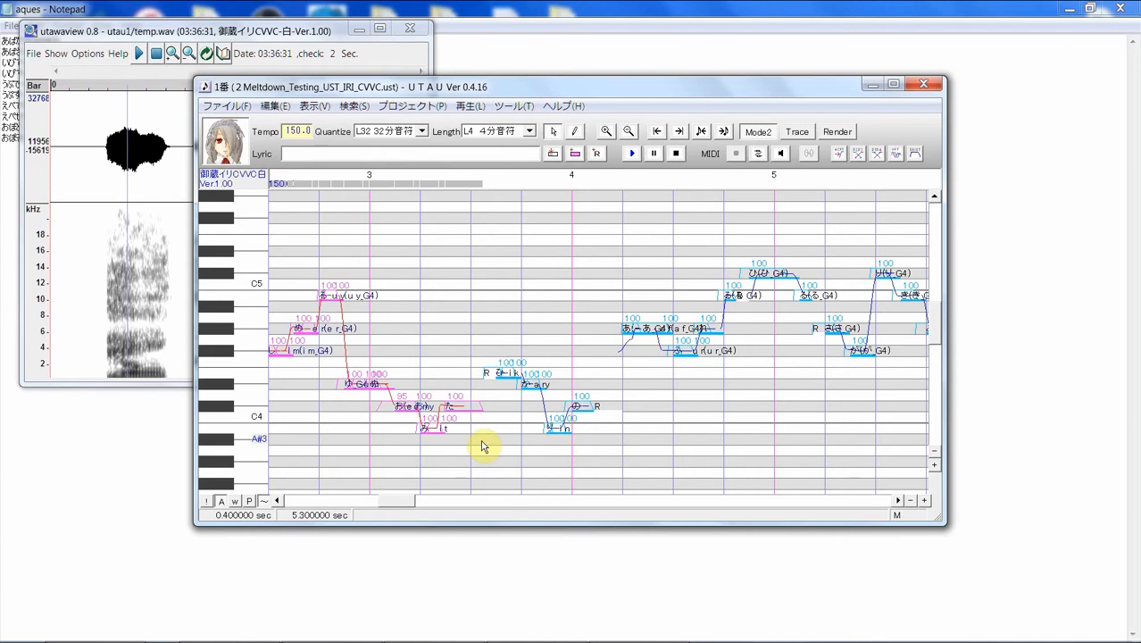
pyautogui.moveTo(586, 439); pyautogui.dragTo(230, 438)
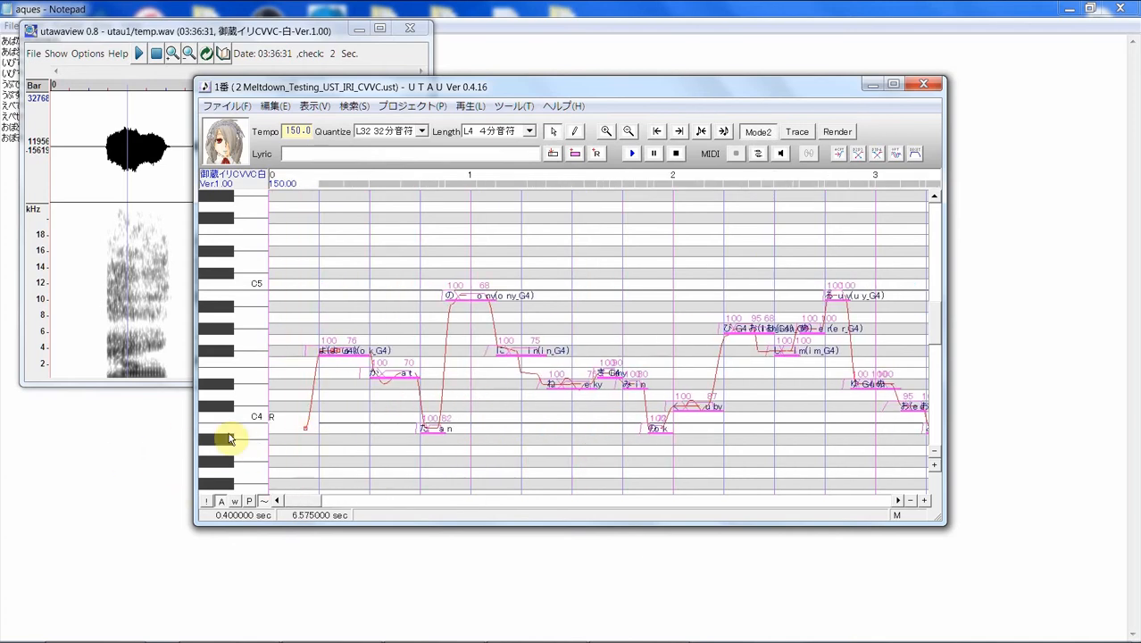
pyautogui.click(630, 149)
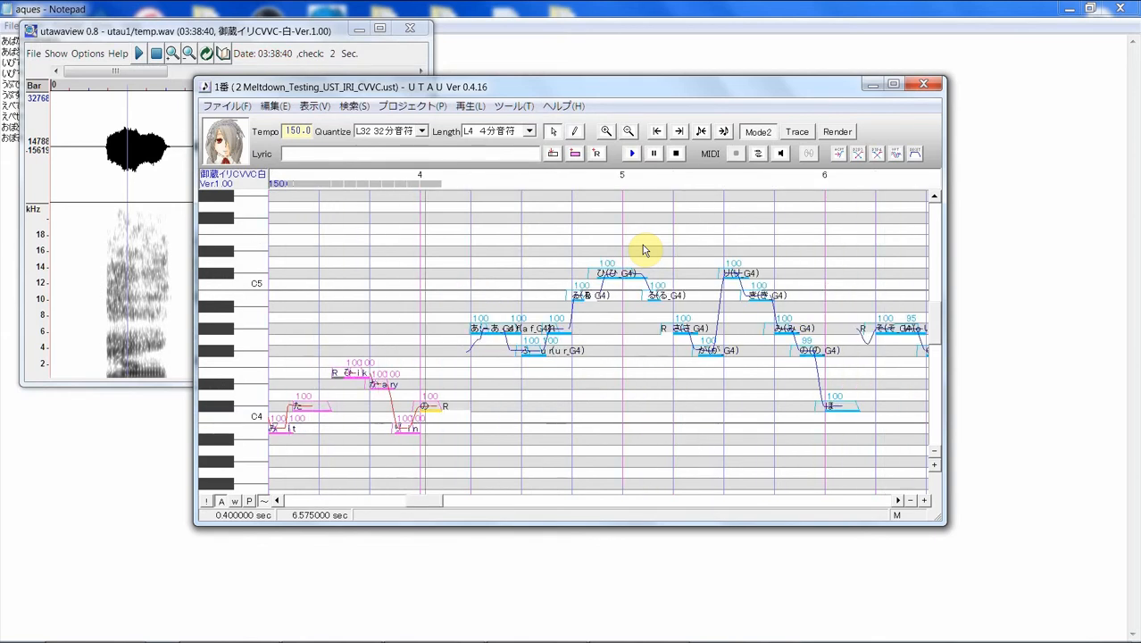
# Step: Examine the か note and its following "a t" transition note in measure 0 by selecting each one
pyautogui.moveTo(414, 507); pyautogui.dragTo(301, 505)
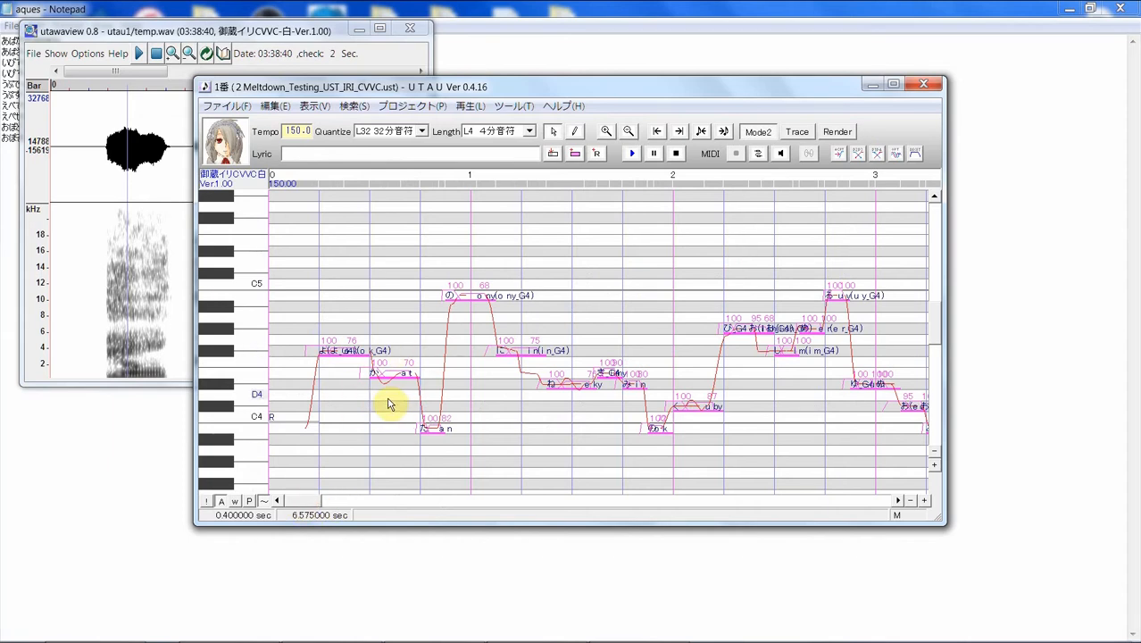
pyautogui.click(377, 402)
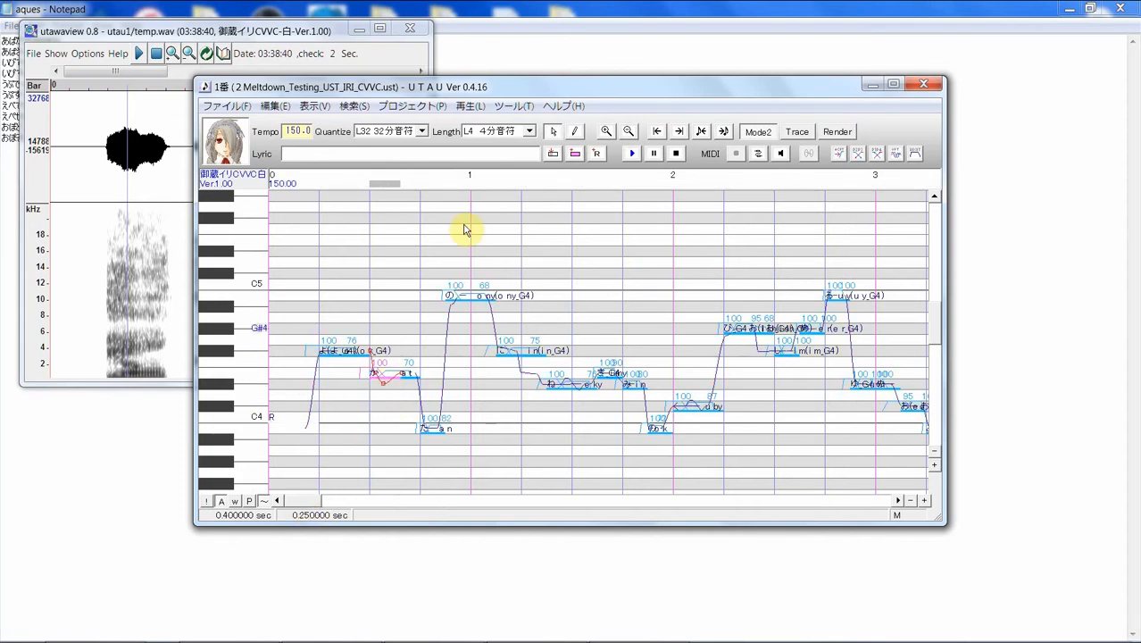
pyautogui.click(403, 397)
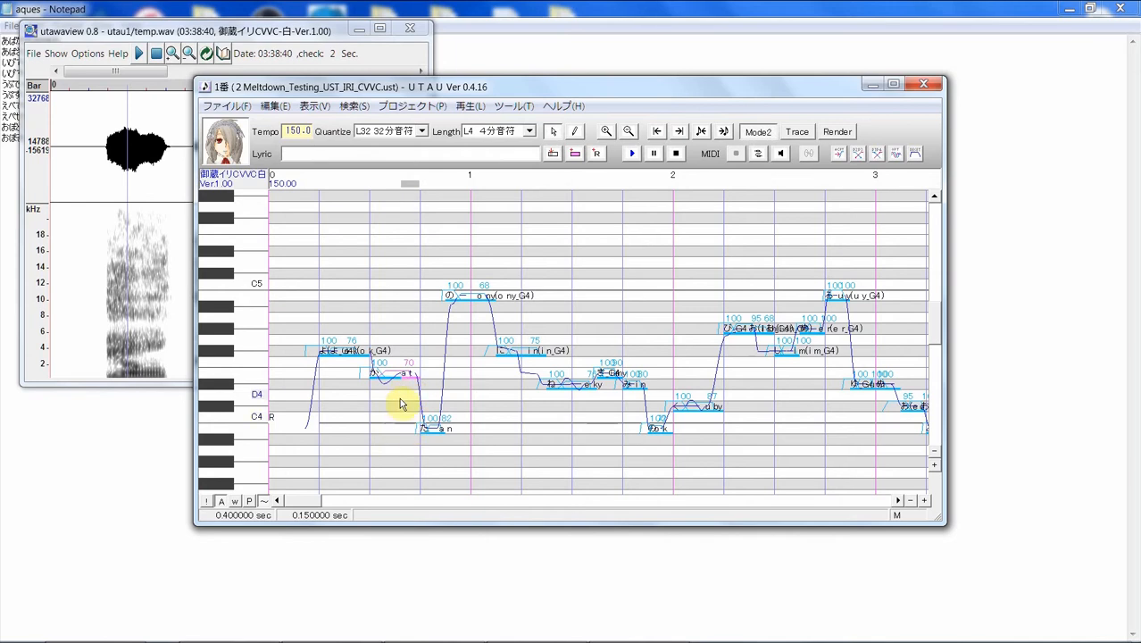
pyautogui.click(390, 395)
# Step: Zoom in on measure 4 and examine the transition from the れ note into the る note
pyautogui.moveTo(324, 505); pyautogui.dragTo(433, 486)
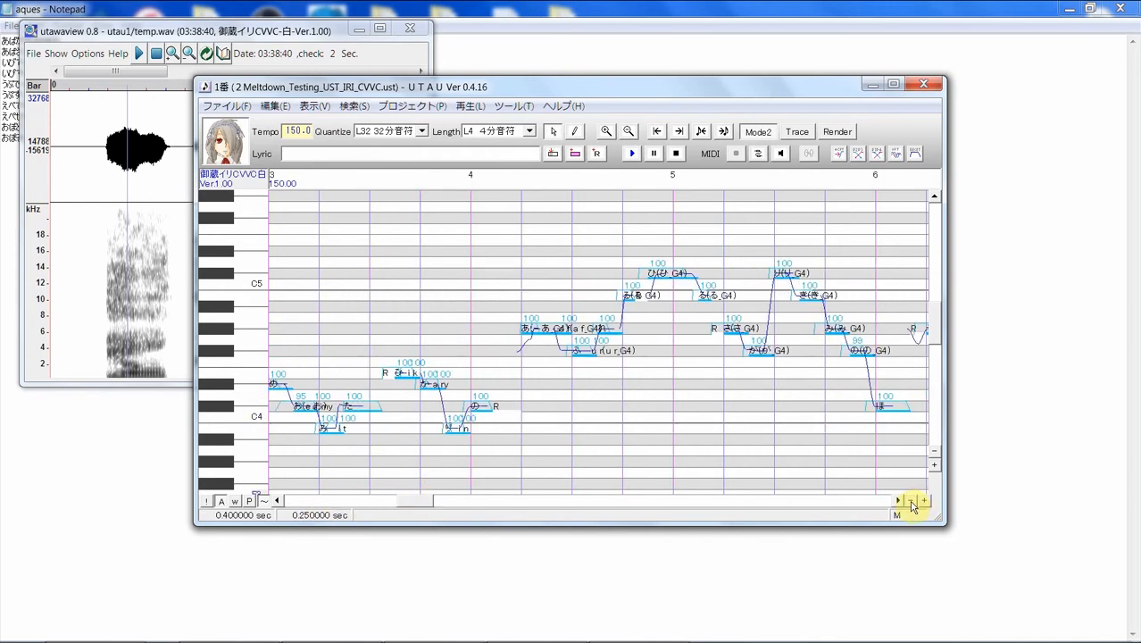
pyautogui.click(925, 500)
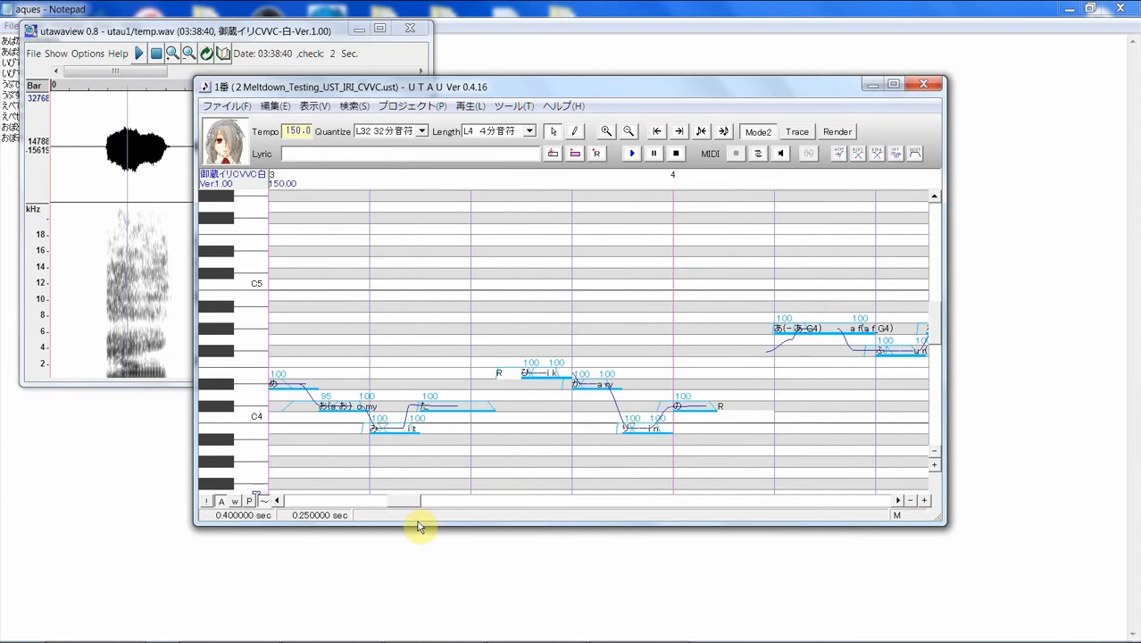
pyautogui.moveTo(389, 506); pyautogui.dragTo(435, 504)
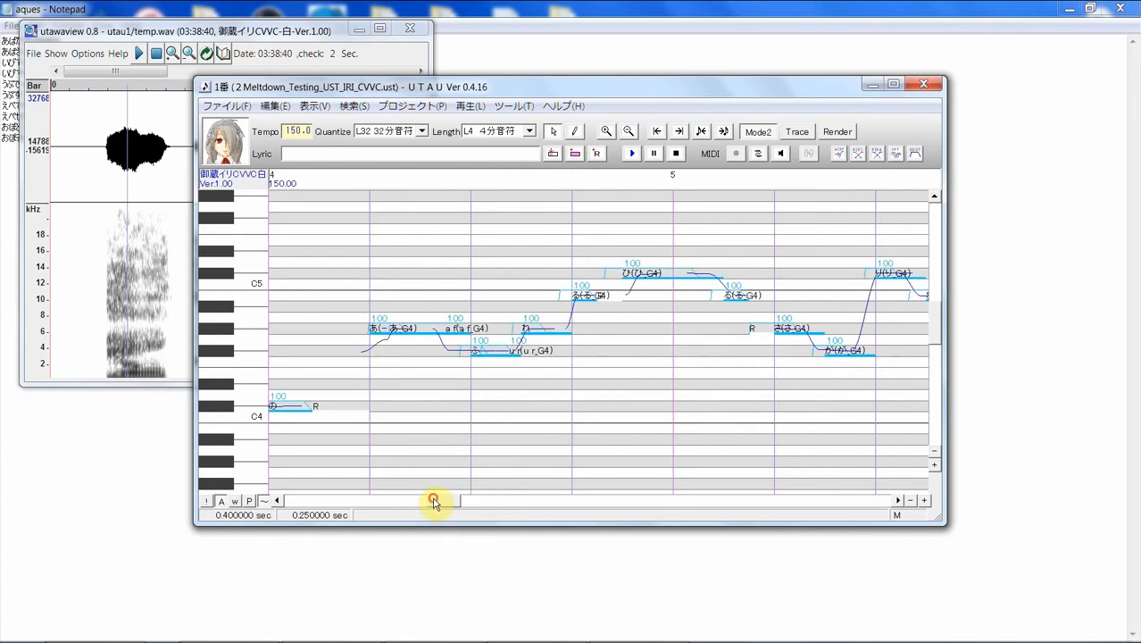
pyautogui.click(582, 327)
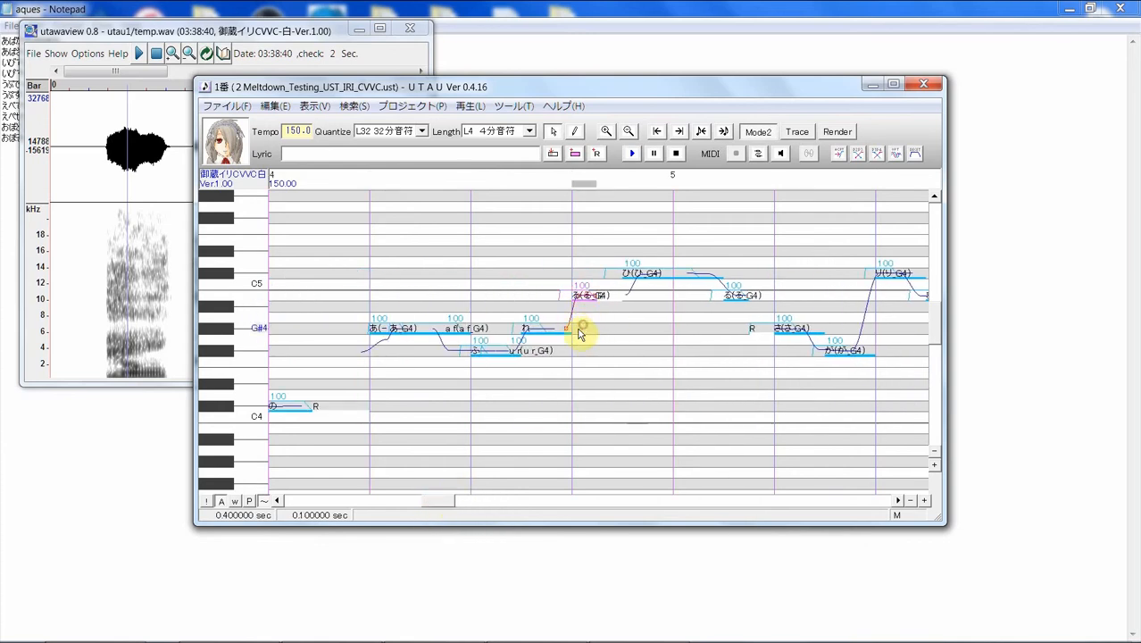
pyautogui.click(567, 308)
pyautogui.click(591, 325)
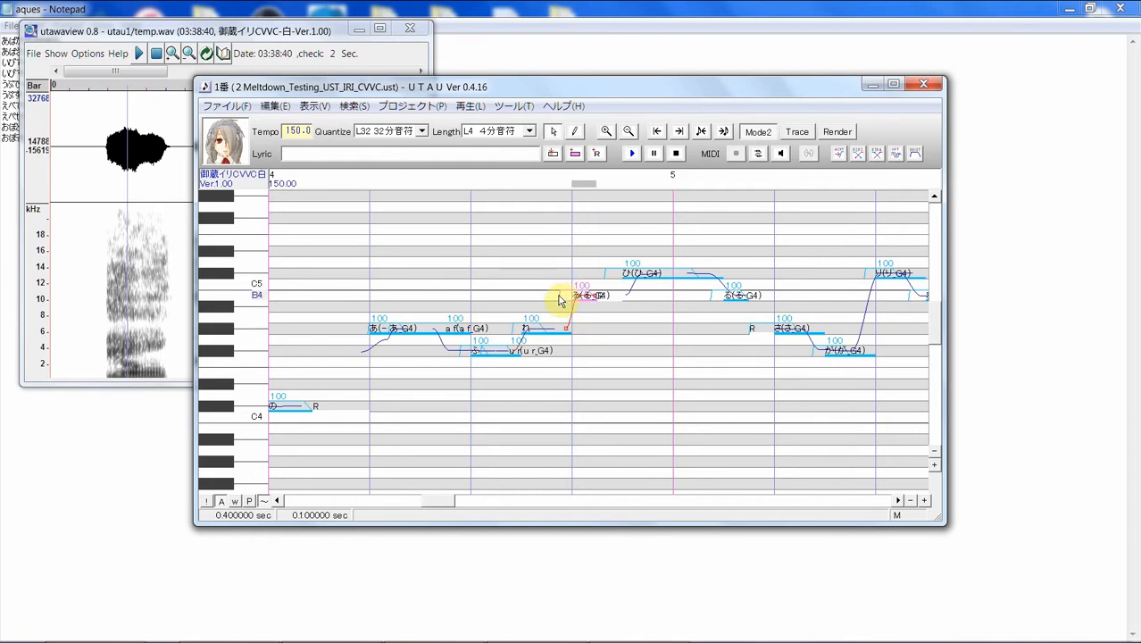
# Step: Select the notes from あ through the rest after る in measure 4 and play them back
pyautogui.click(645, 632)
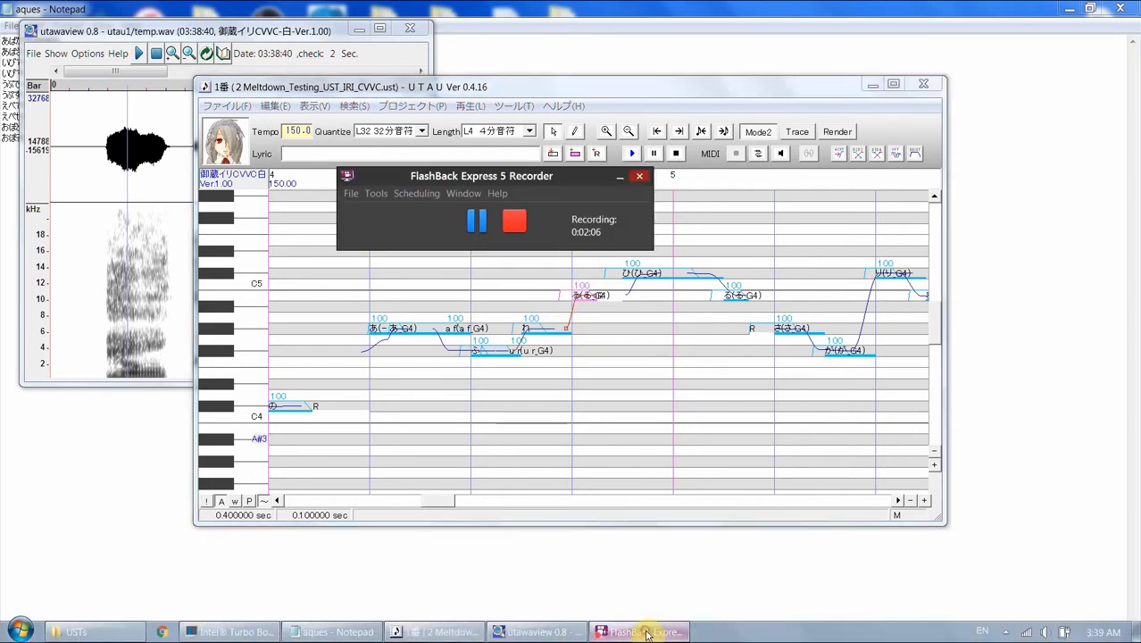
pyautogui.click(490, 85)
pyautogui.click(622, 315)
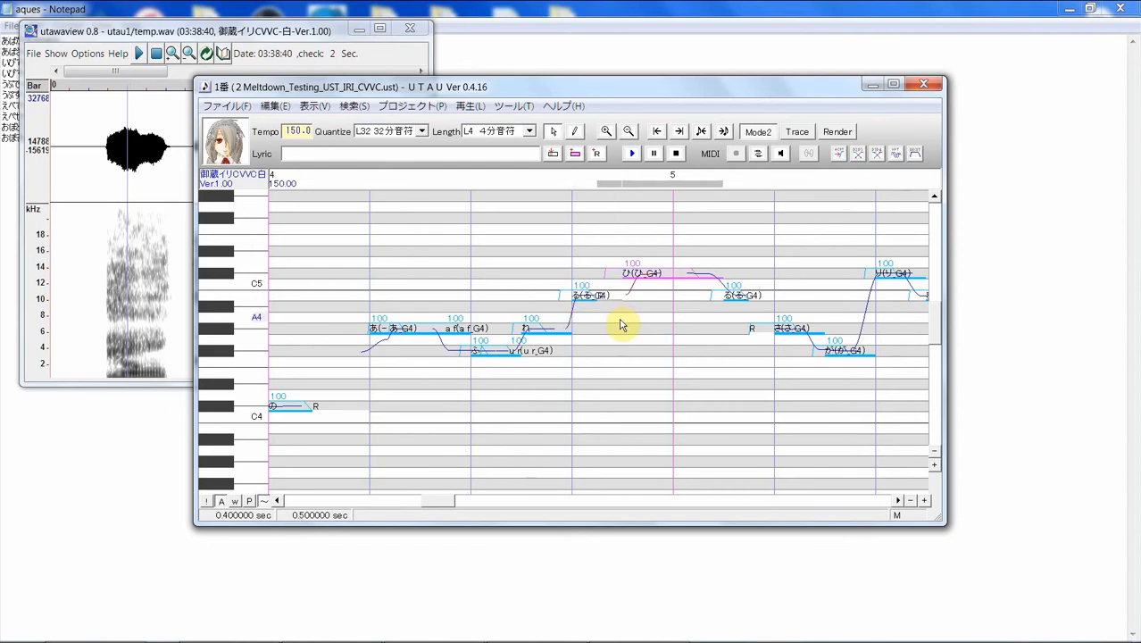
pyautogui.click(606, 315)
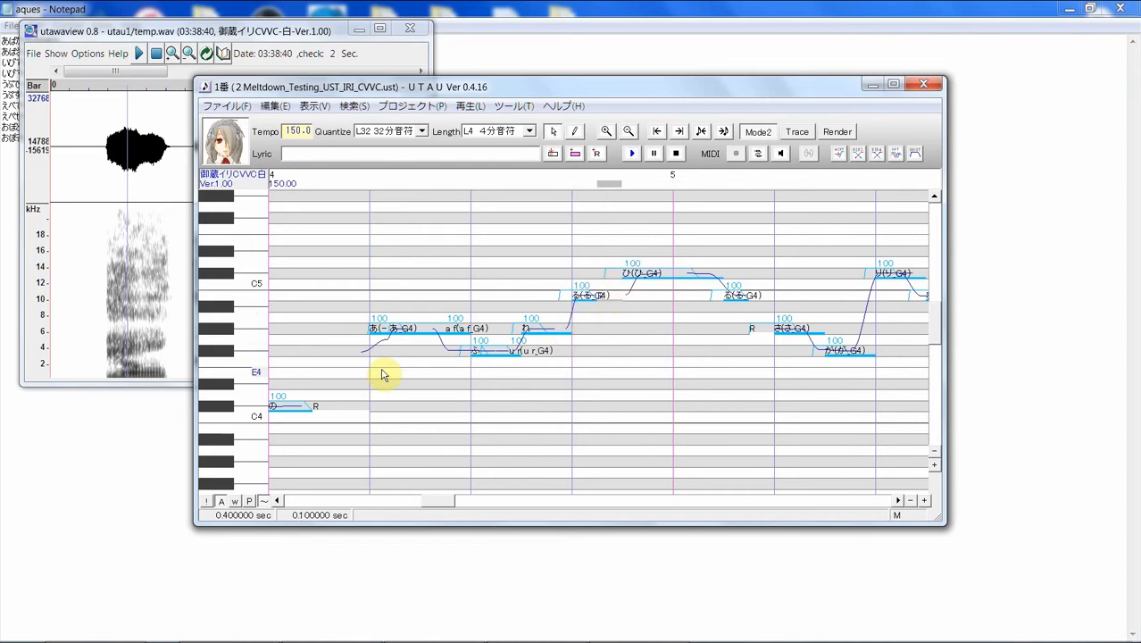
pyautogui.moveTo(382, 364); pyautogui.dragTo(600, 351)
pyautogui.click(631, 153)
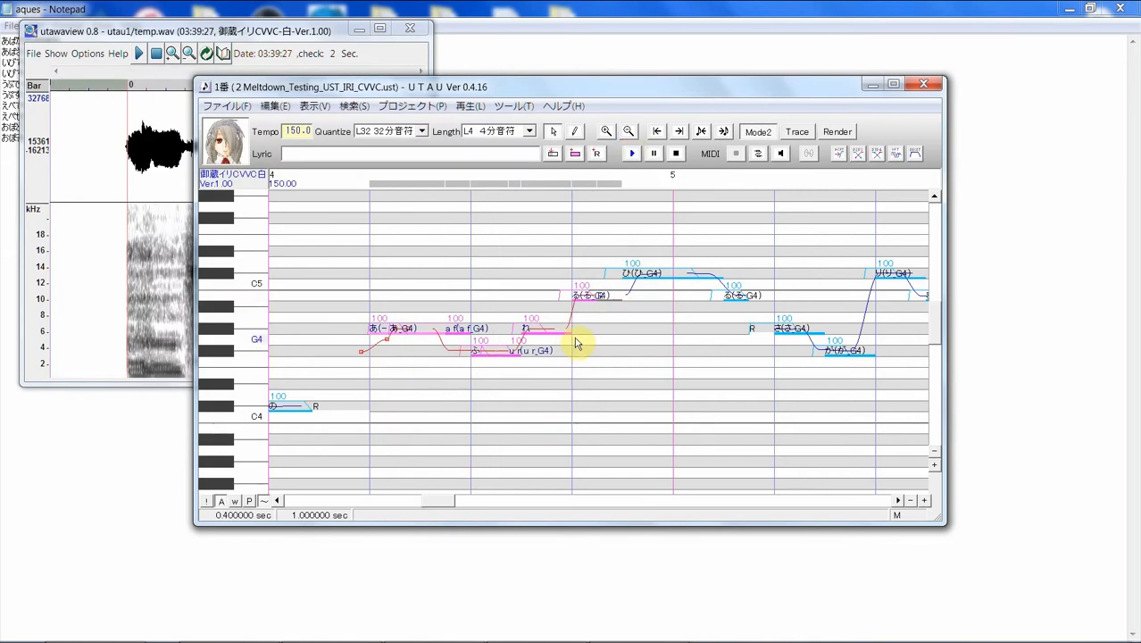
# Step: Shorten the れ note in measure 4 to 0.1 seconds, leaving a rest before る
pyautogui.click(578, 297)
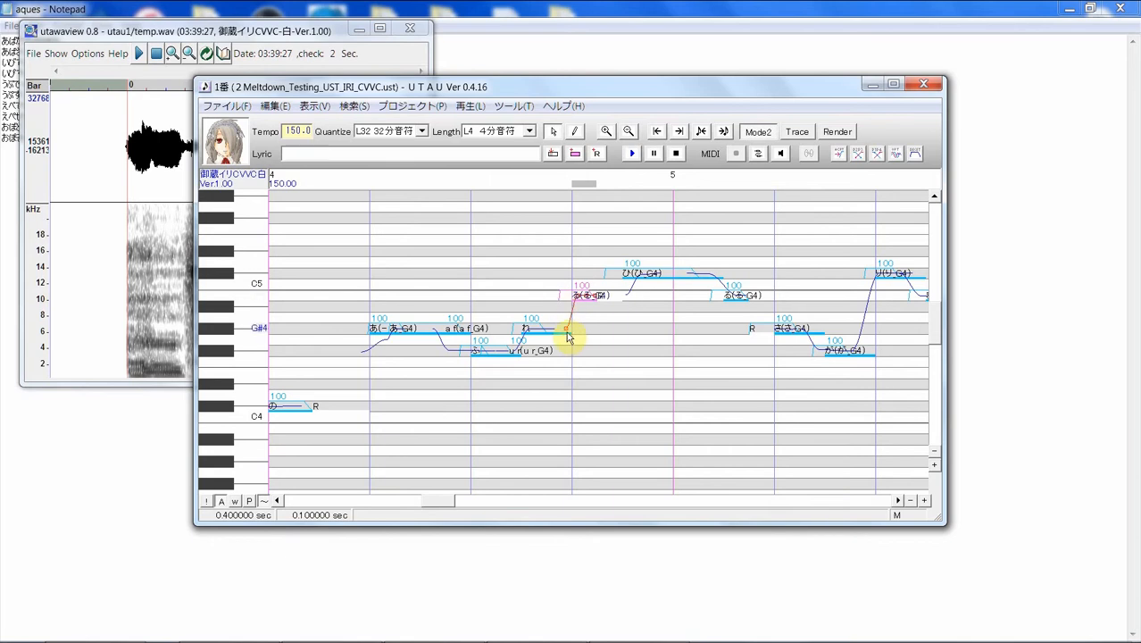
pyautogui.moveTo(570, 332); pyautogui.dragTo(557, 332)
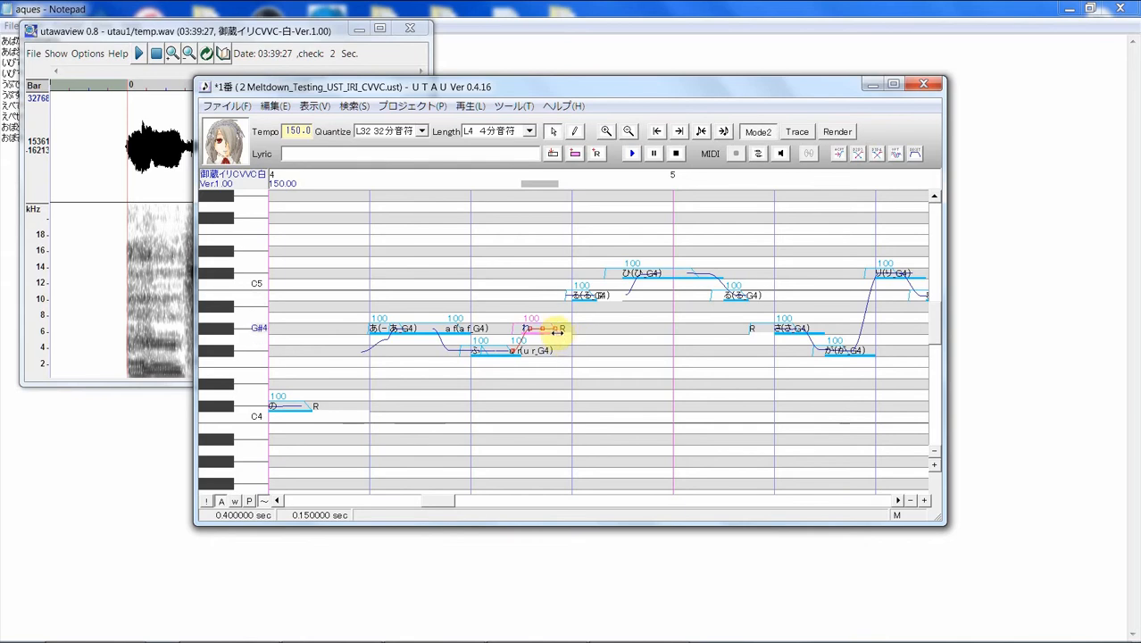
pyautogui.moveTo(552, 336); pyautogui.dragTo(549, 337)
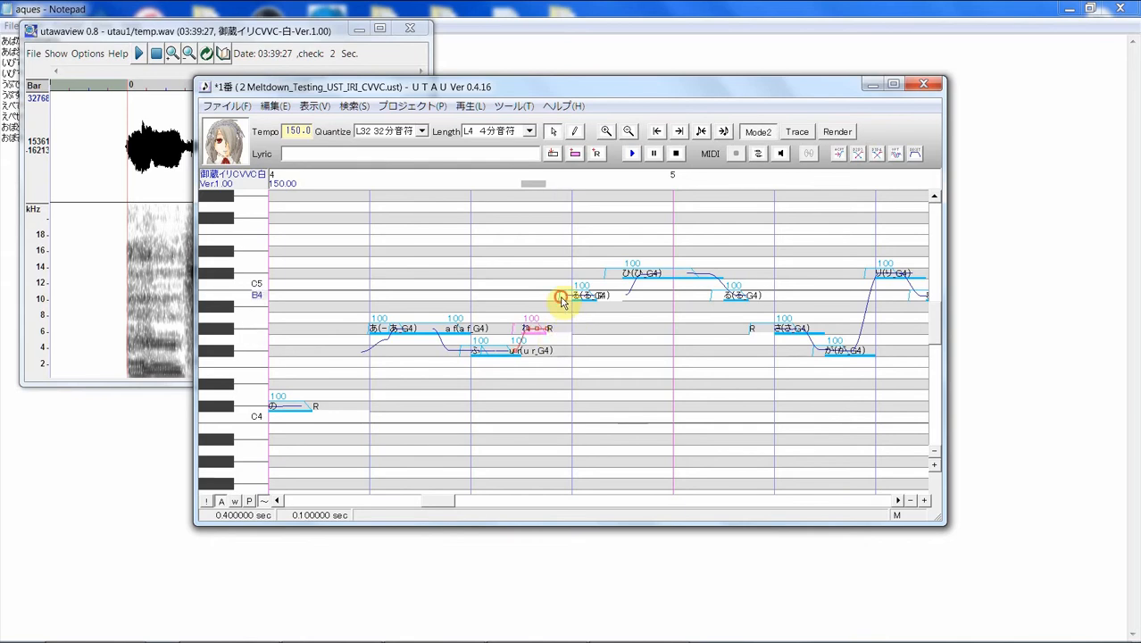
pyautogui.click(562, 299)
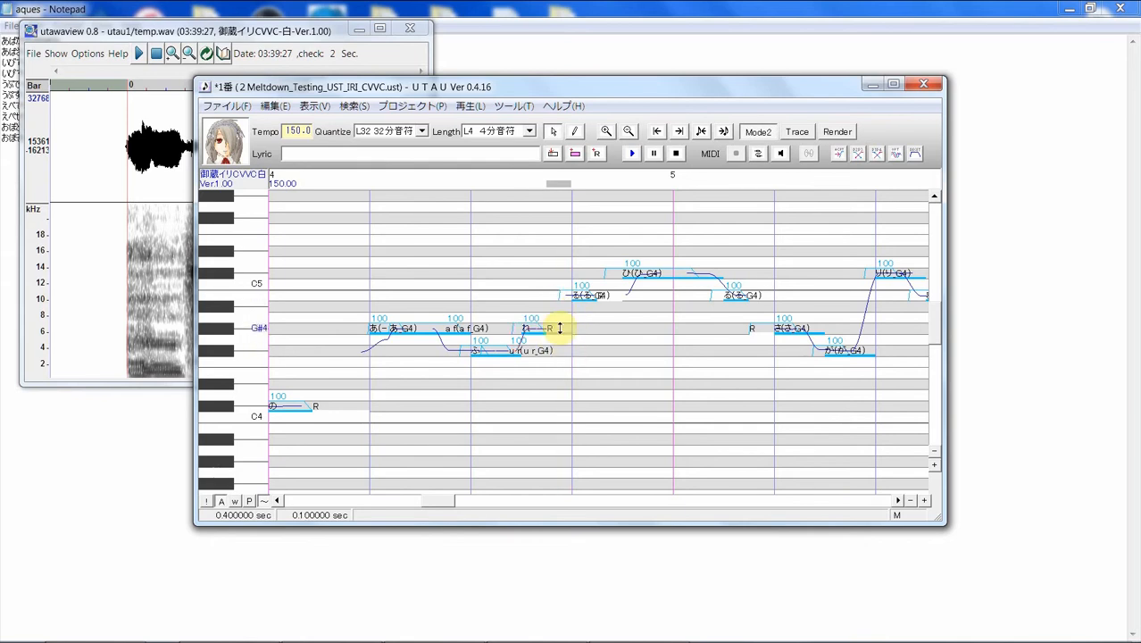
# Step: Change the lyric of the rest between れ and る to "e r"
pyautogui.doubleClick(560, 328)
pyautogui.write('e r')
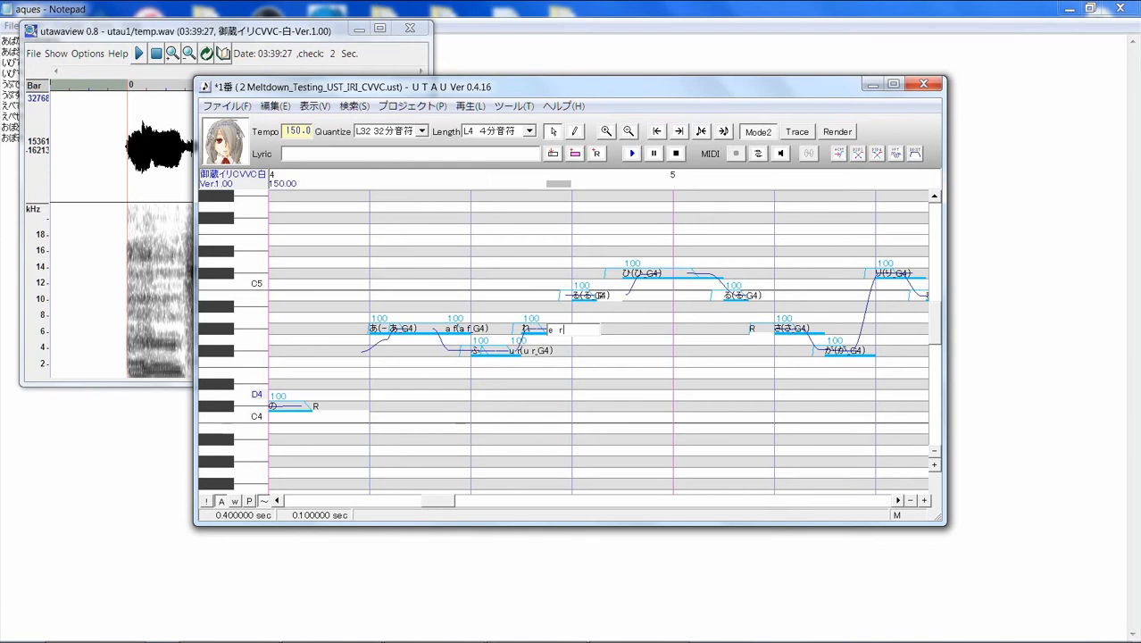
pyautogui.press('Return')
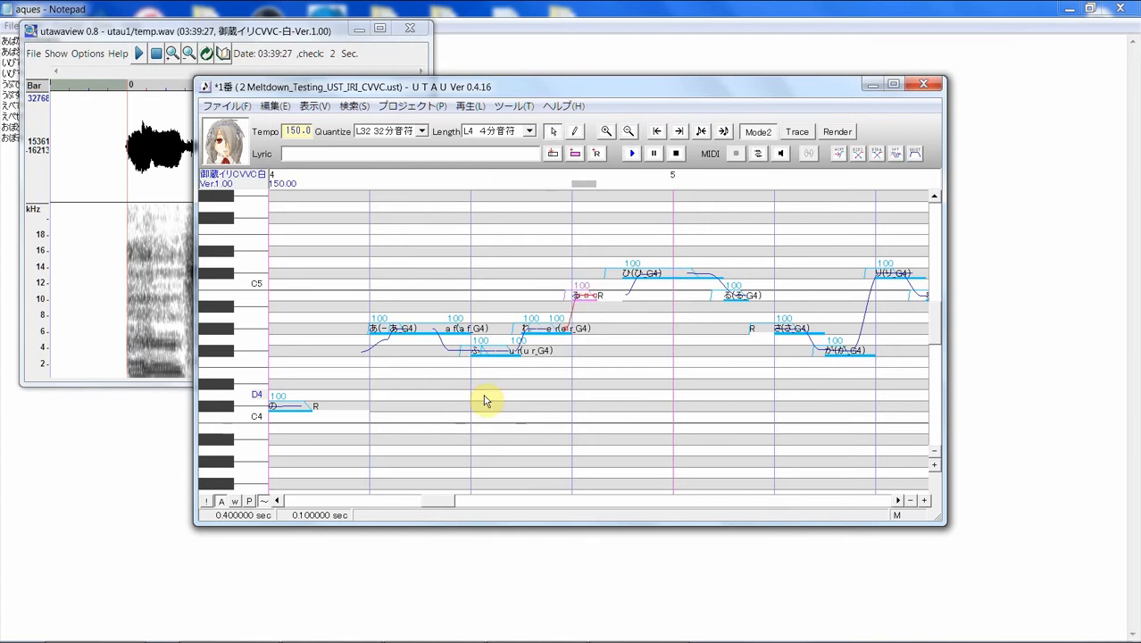
# Step: Examine the new "e r" transition note and play the following る note on its own
pyautogui.click(574, 350)
pyautogui.click(564, 348)
pyautogui.click(569, 330)
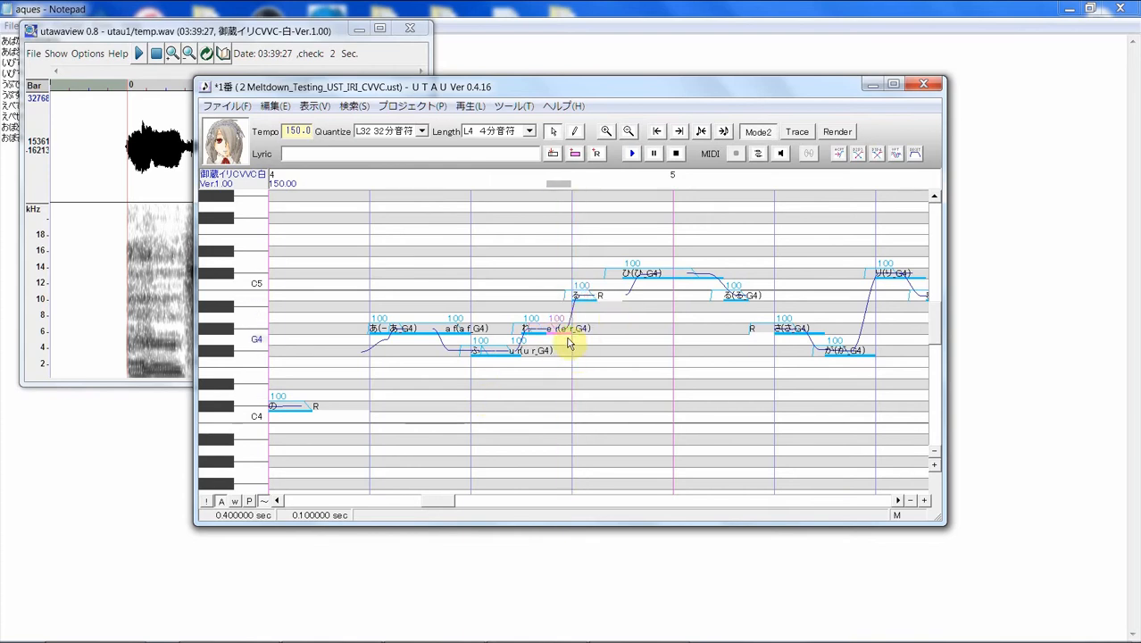
pyautogui.click(580, 297)
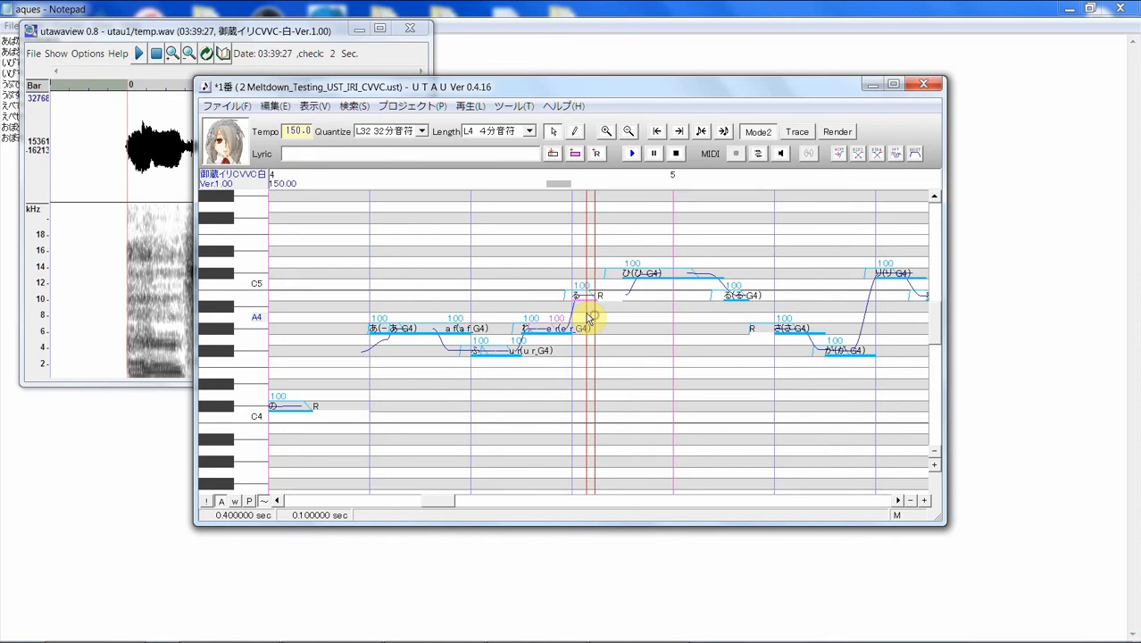
pyautogui.click(633, 153)
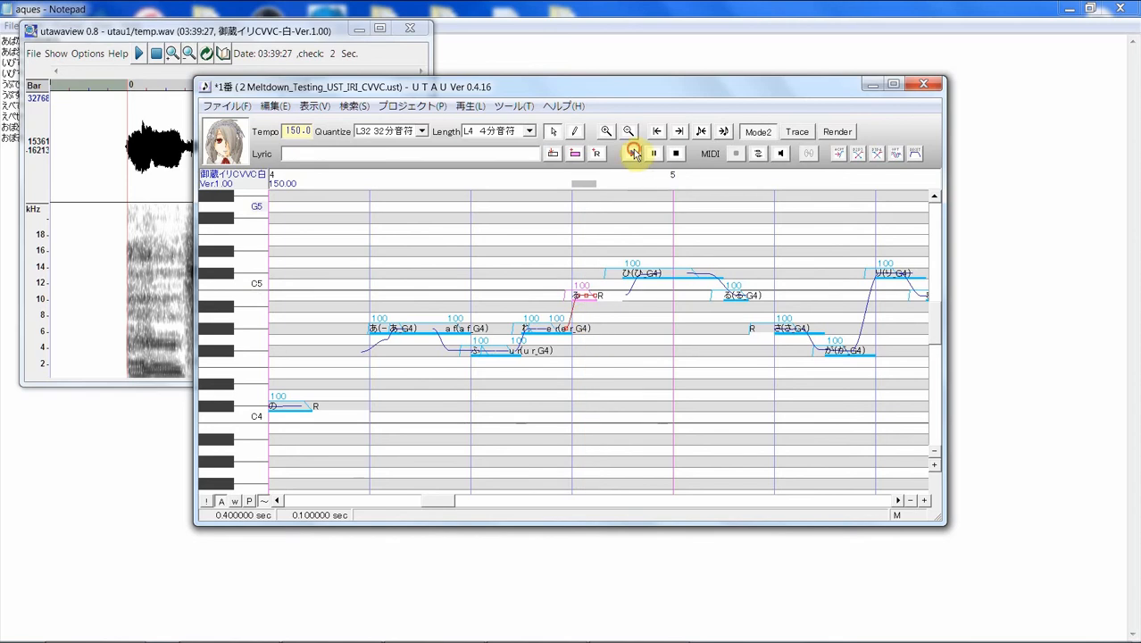
# Step: Compare る without and with its transition by changing "e r" to R, playing る, restoring "e r" and replaying it
pyautogui.click(566, 332)
pyautogui.press('Return')
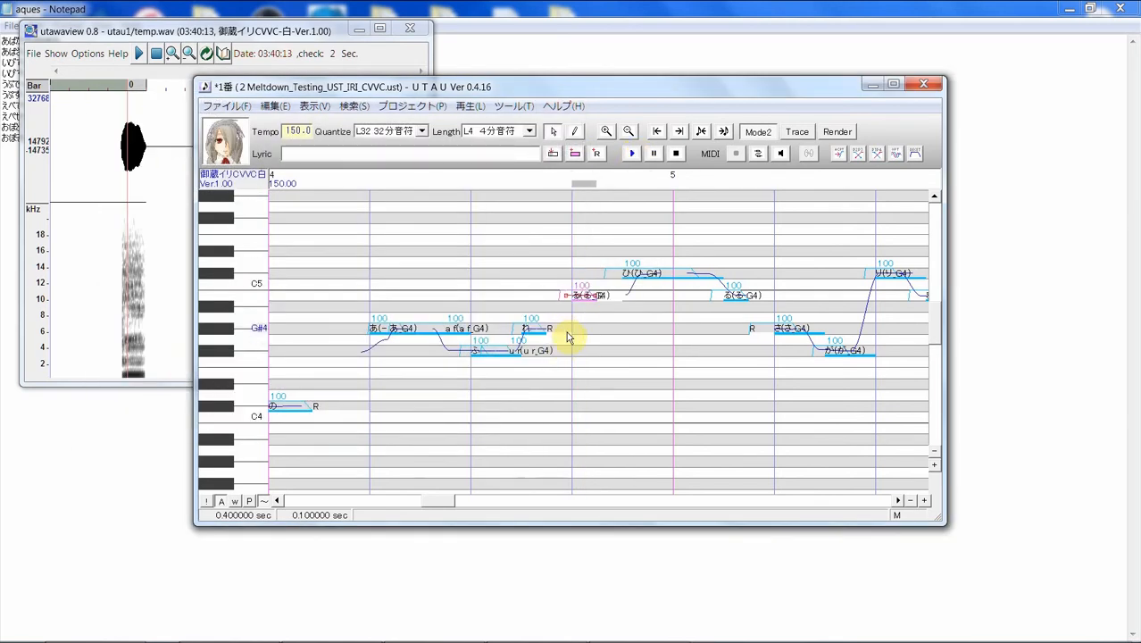
pyautogui.click(630, 154)
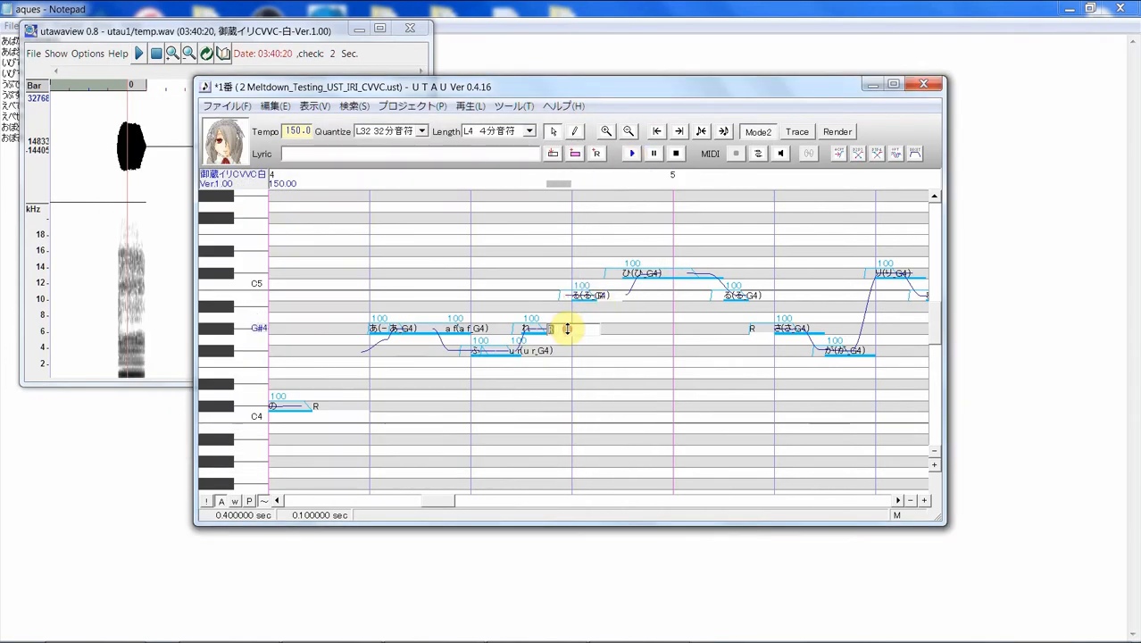
pyautogui.click(568, 323)
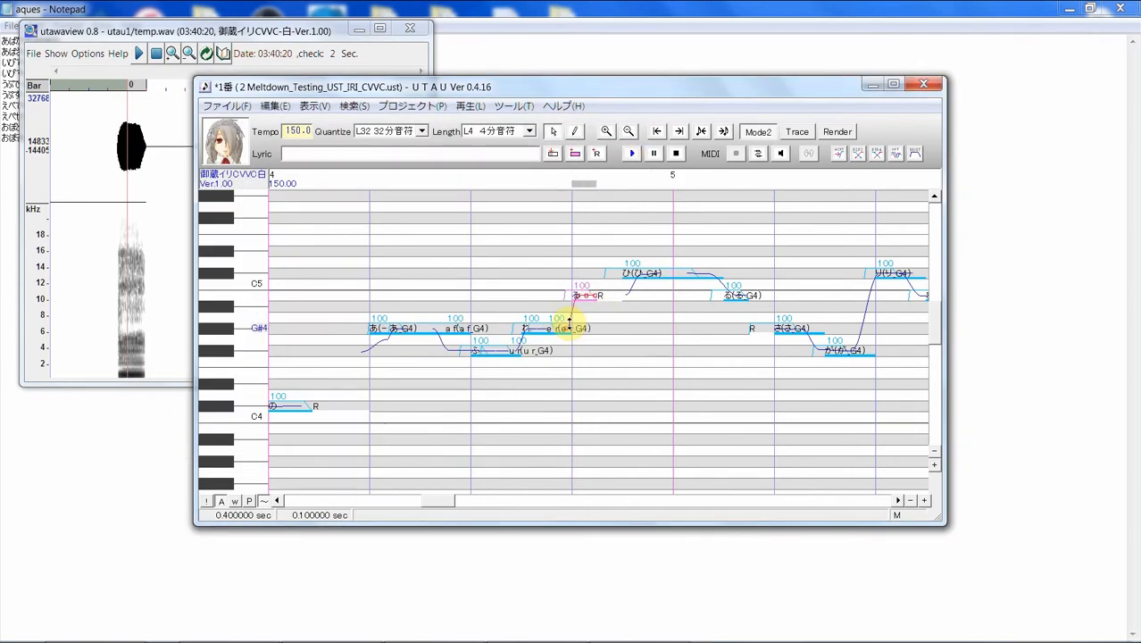
pyautogui.click(633, 153)
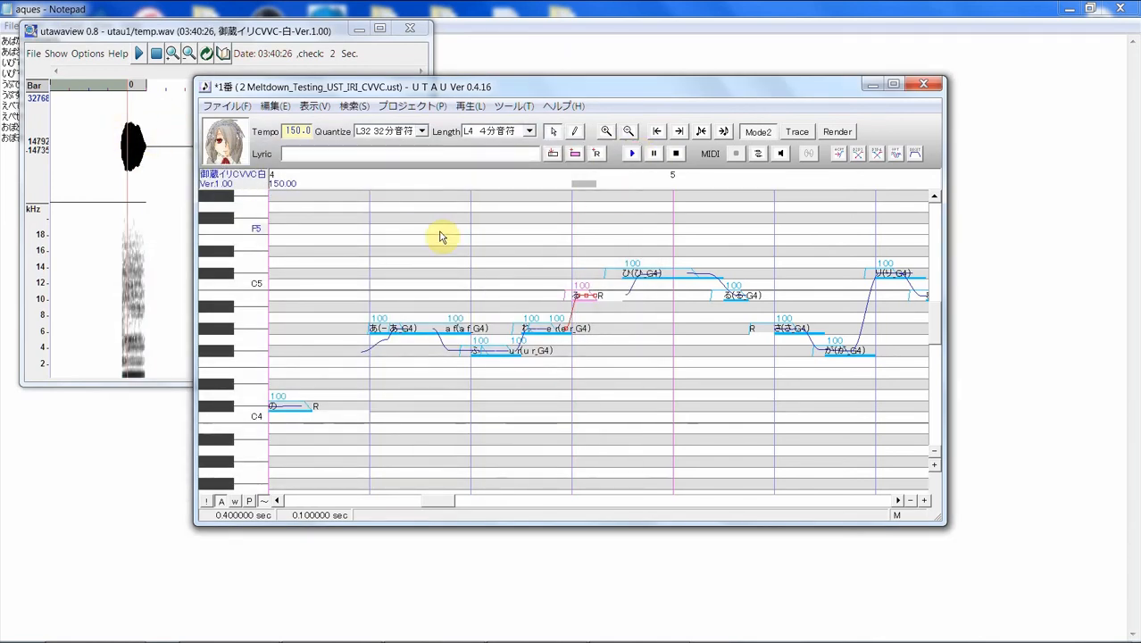
# Step: Move the boundary between れ and "e r" so that れ lasts 0.15 seconds and "e r" lasts 0.05 seconds
pyautogui.click(562, 329)
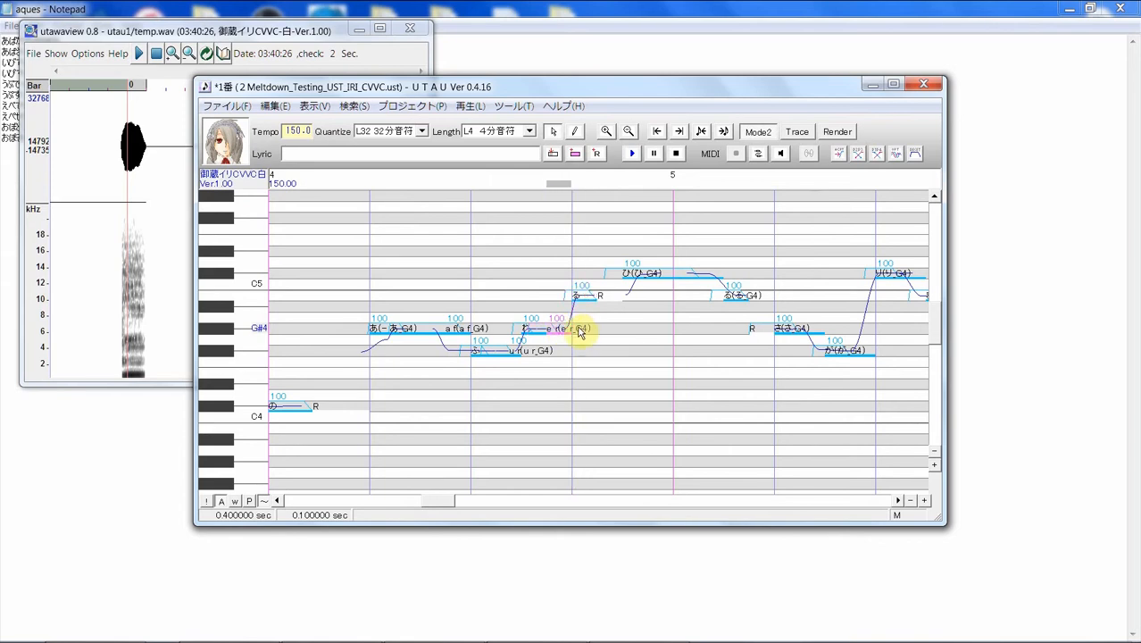
pyautogui.moveTo(563, 331); pyautogui.dragTo(563, 330)
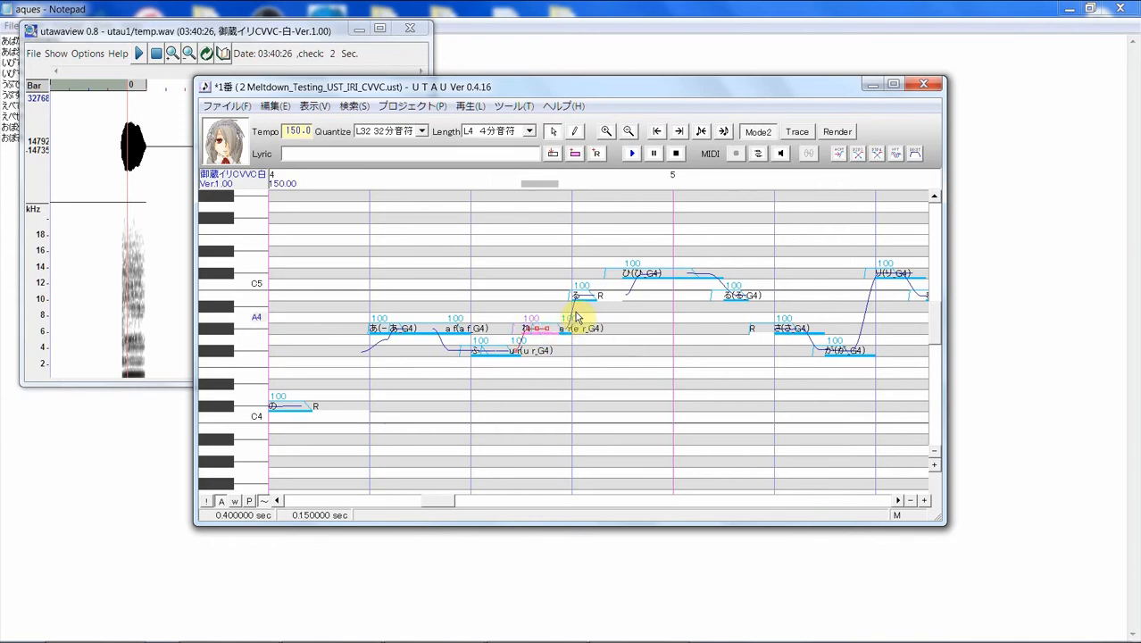
pyautogui.click(592, 333)
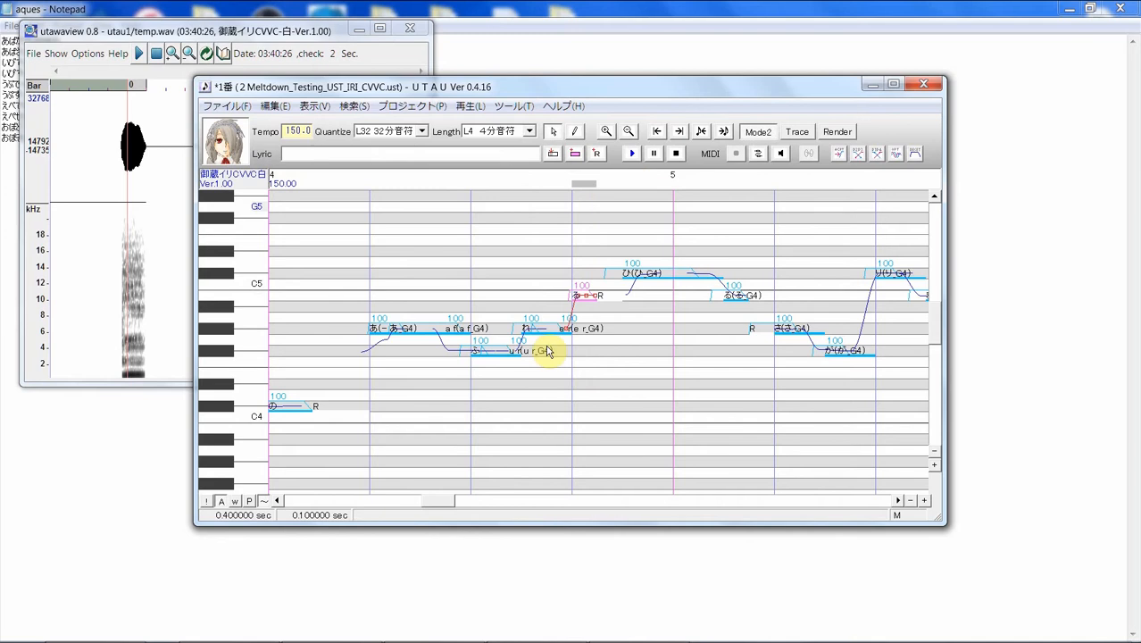
pyautogui.click(568, 333)
pyautogui.moveTo(572, 314); pyautogui.dragTo(565, 362)
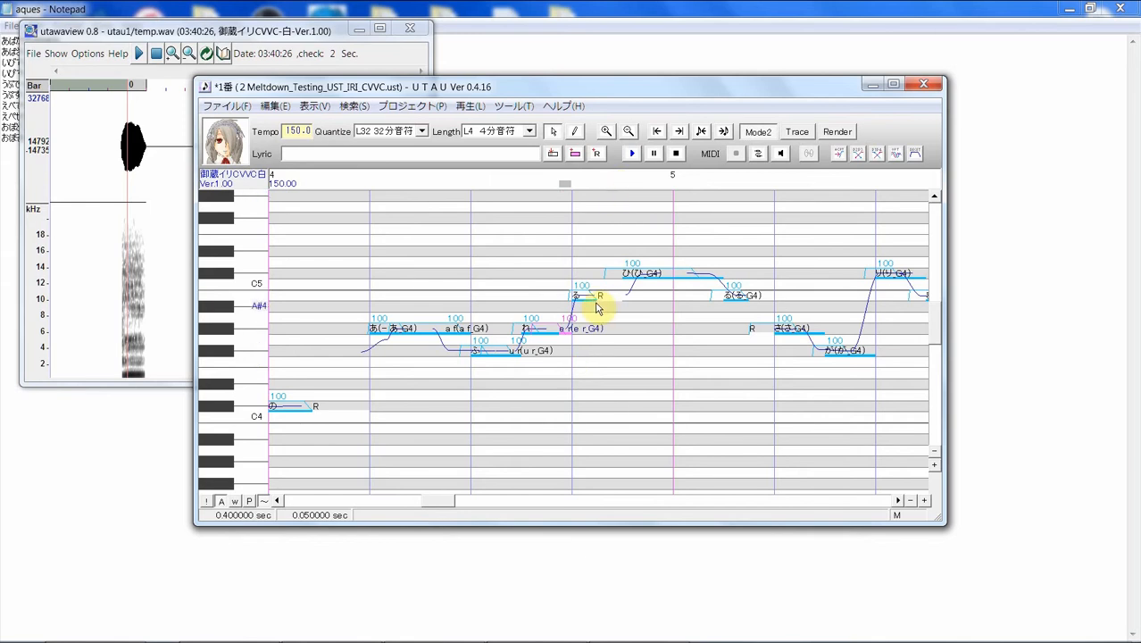
# Step: Play the る note that follows "e r" on its own, and reselect the "e r" transition
pyautogui.click(578, 299)
pyautogui.click(632, 155)
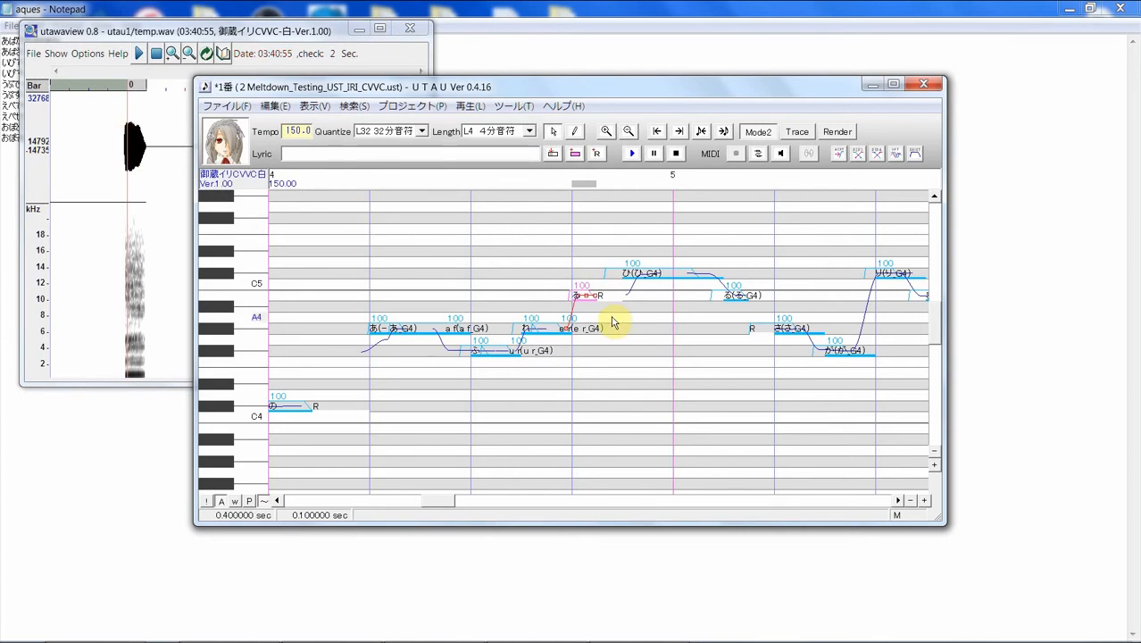
pyautogui.click(572, 350)
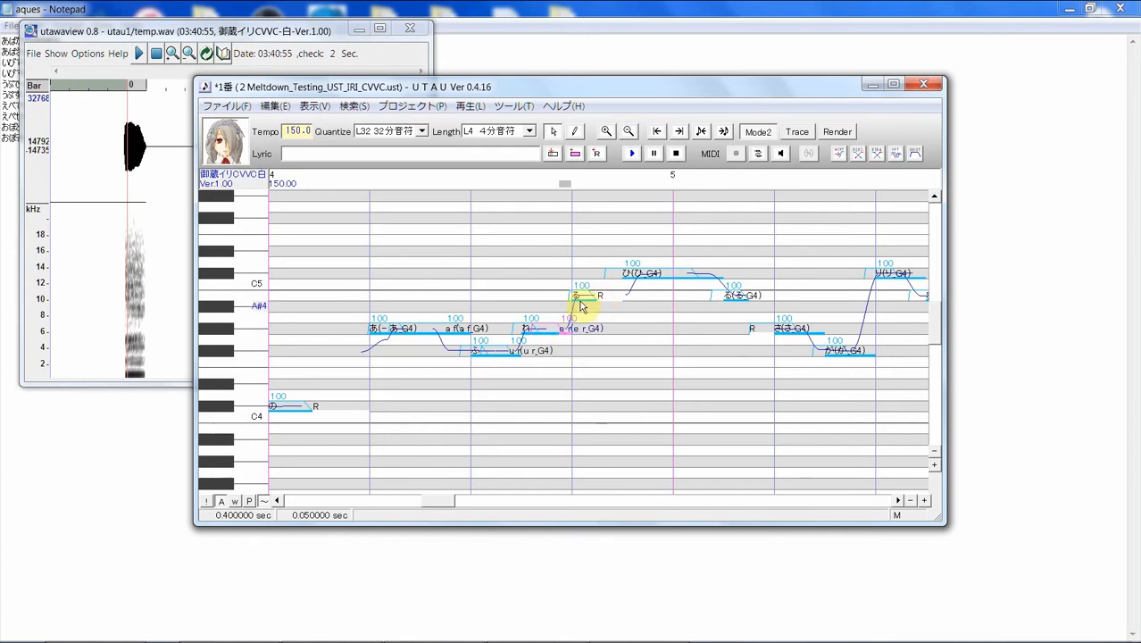
# Step: Set the consonant velocity of the B4 る note after "e r" to 300 in its note properties
pyautogui.click(584, 300)
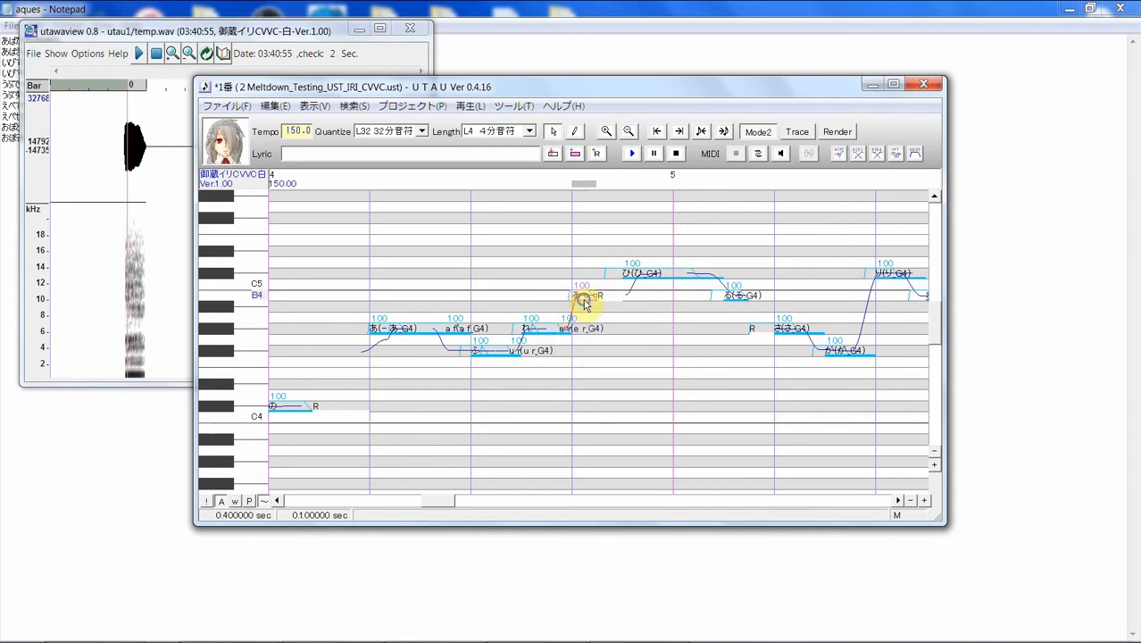
pyautogui.rightClick(584, 302)
pyautogui.click(643, 498)
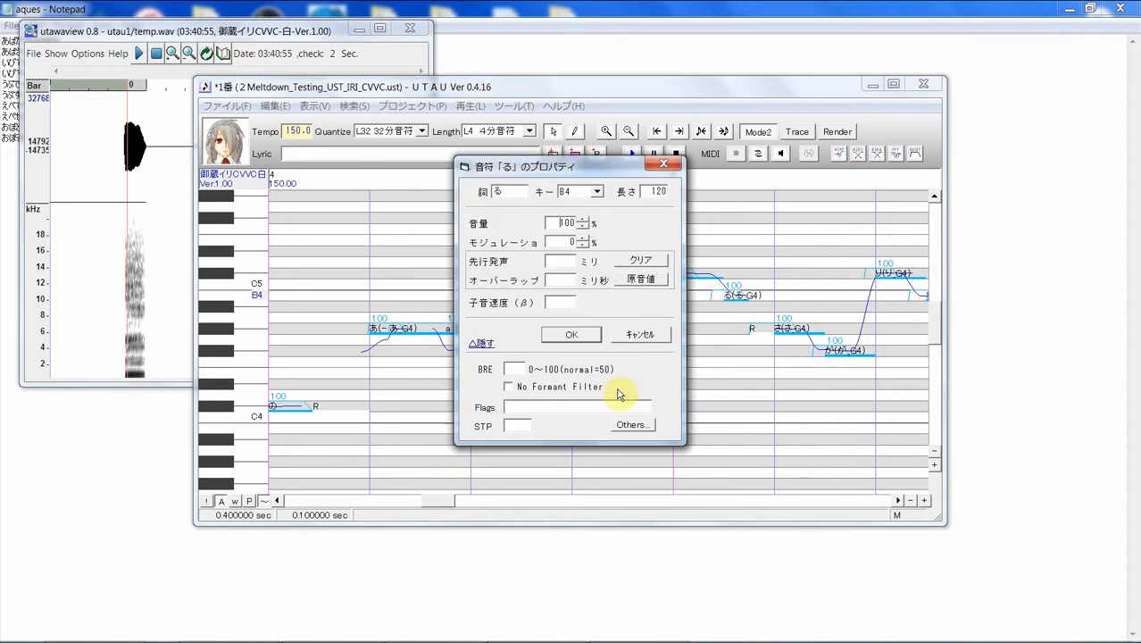
pyautogui.moveTo(541, 166); pyautogui.dragTo(641, 174)
pyautogui.moveTo(712, 172); pyautogui.dragTo(821, 186)
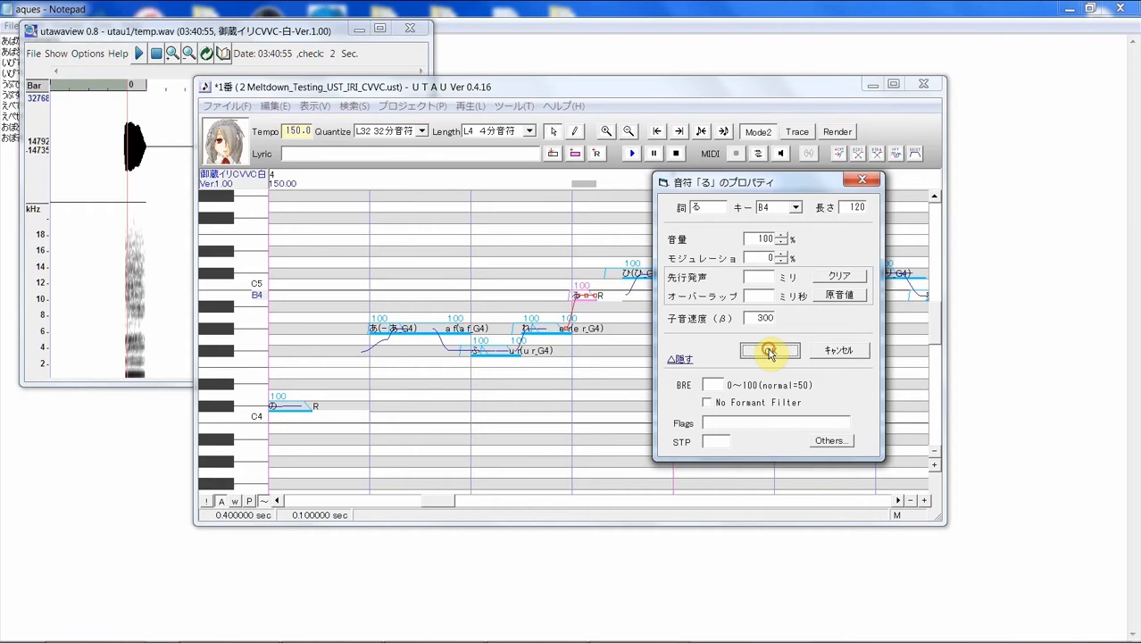
pyautogui.click(770, 350)
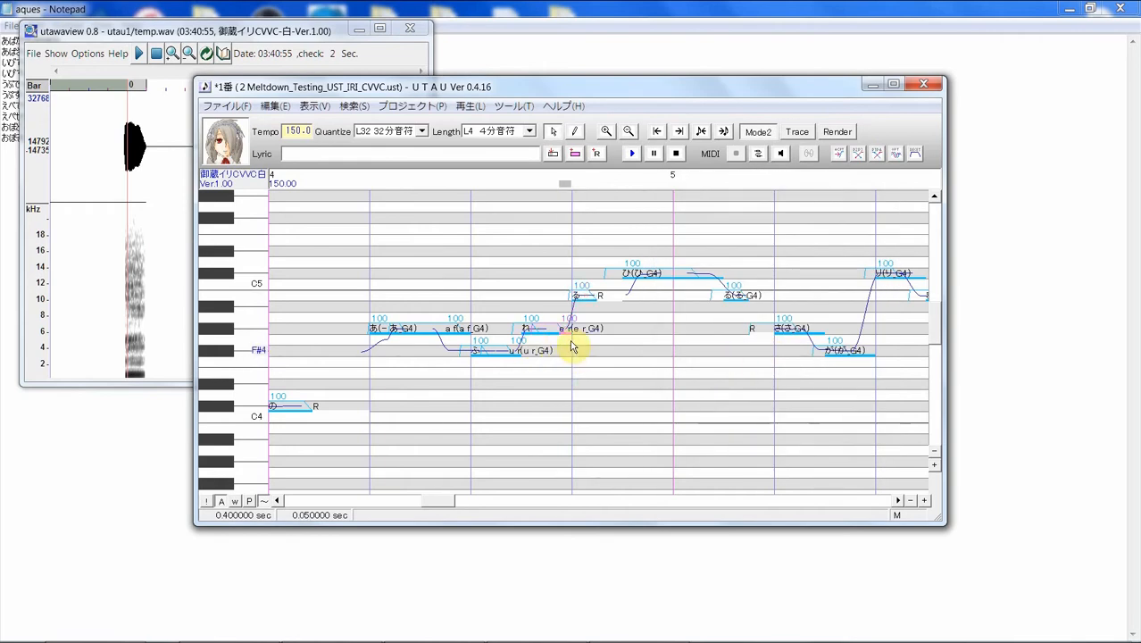
# Step: Change the "e r" lyric to R, play る without its transition, and restore the lyric to "e r"
pyautogui.doubleClick(565, 329)
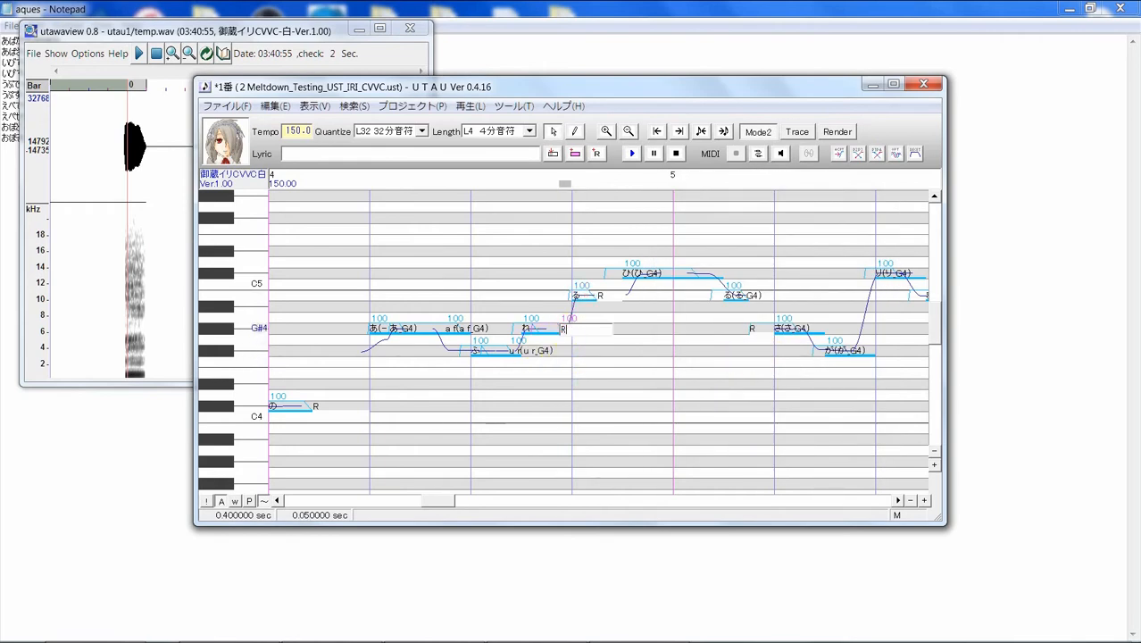
pyautogui.write('R')
pyautogui.press('Return')
pyautogui.moveTo(559, 330)
pyautogui.mouseDown()
pyautogui.moveTo(543, 331)
pyautogui.moveTo(559, 327)
pyautogui.mouseUp()
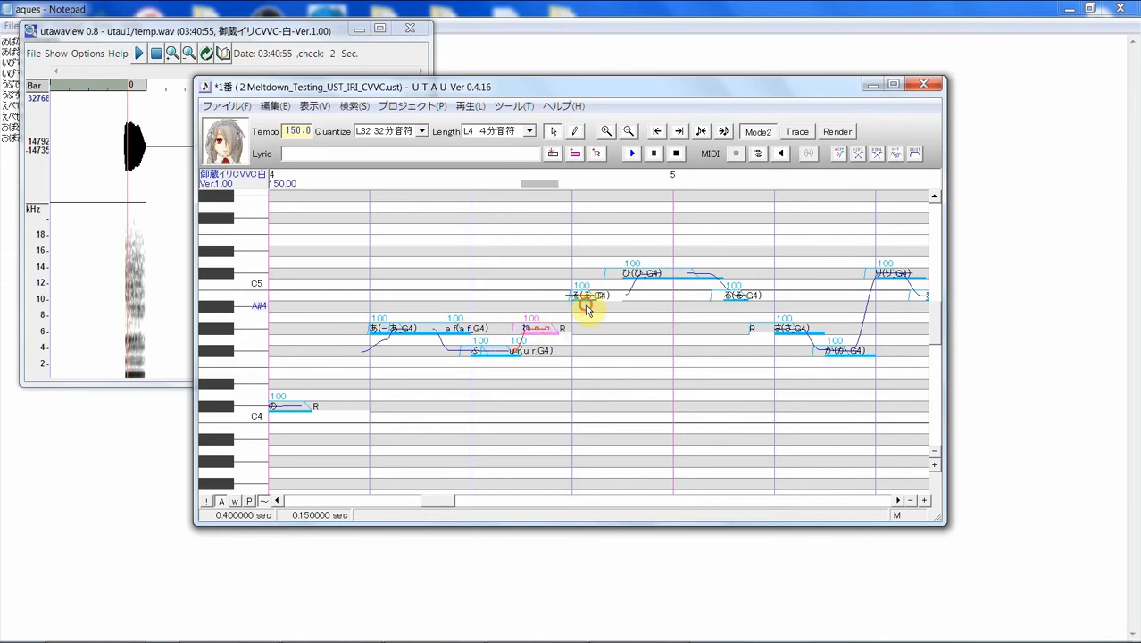
pyautogui.click(586, 300)
pyautogui.click(633, 154)
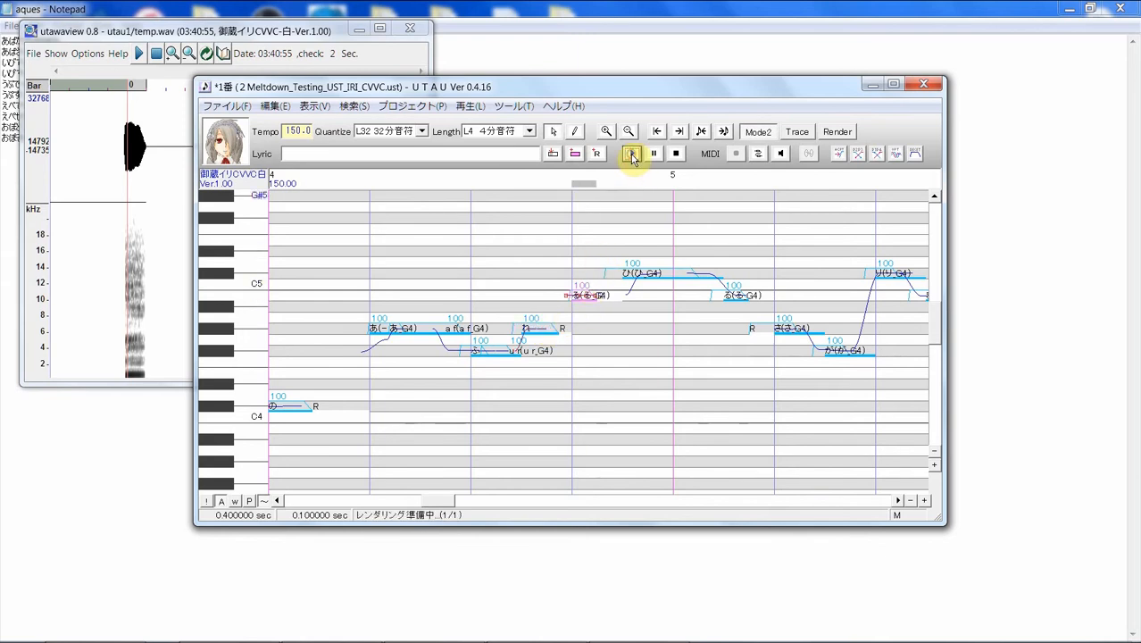
pyautogui.click(632, 154)
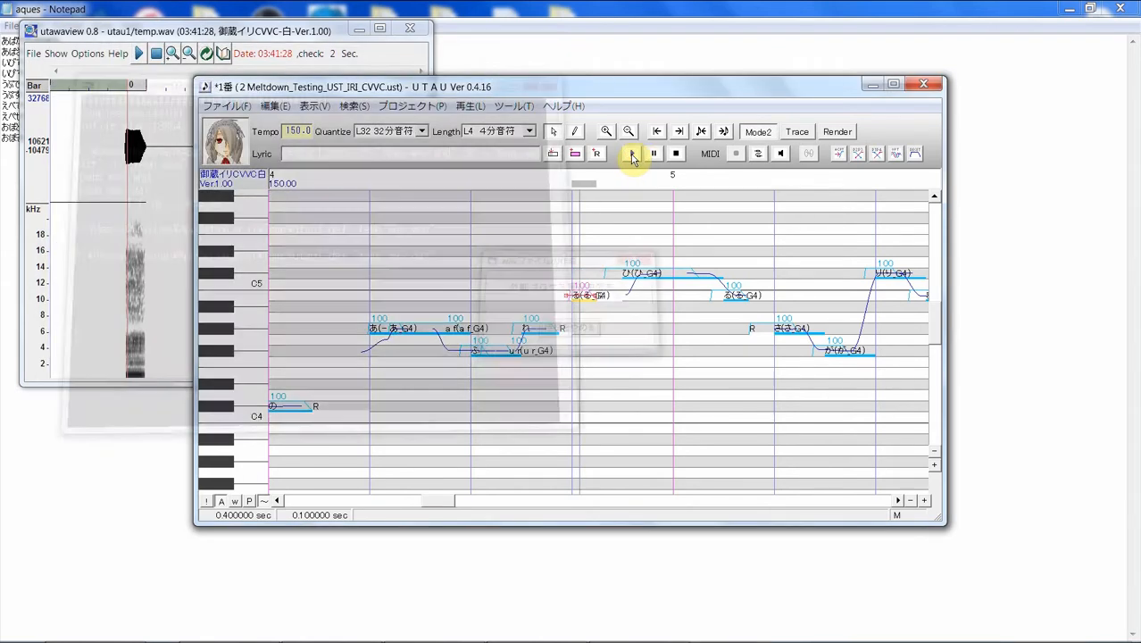
pyautogui.doubleClick(561, 330)
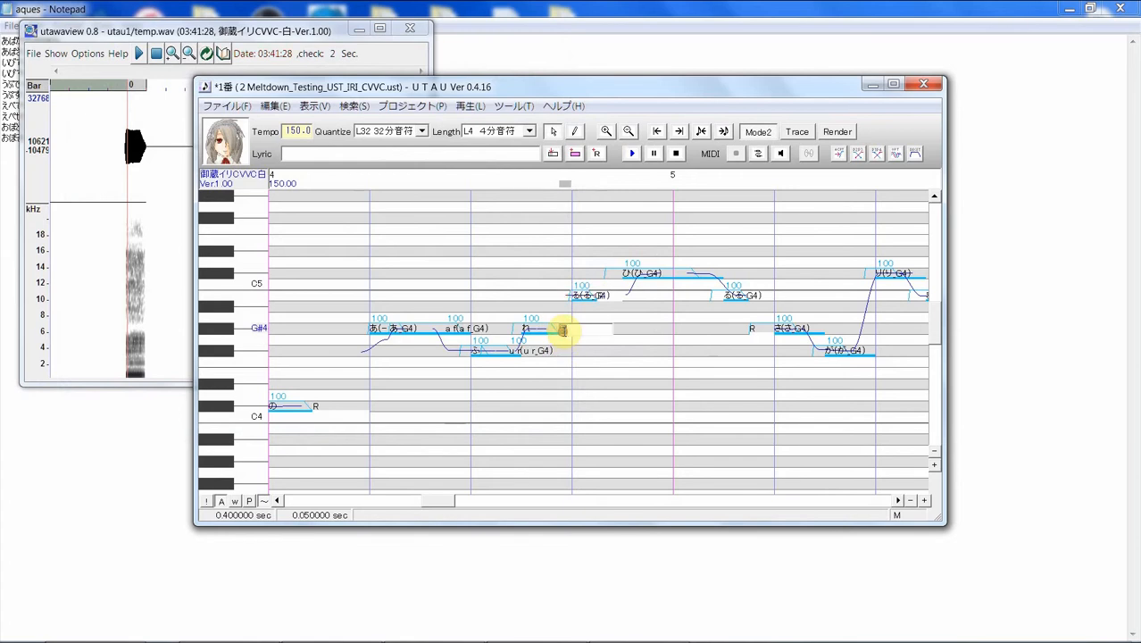
pyautogui.write('e r')
pyautogui.press('Return')
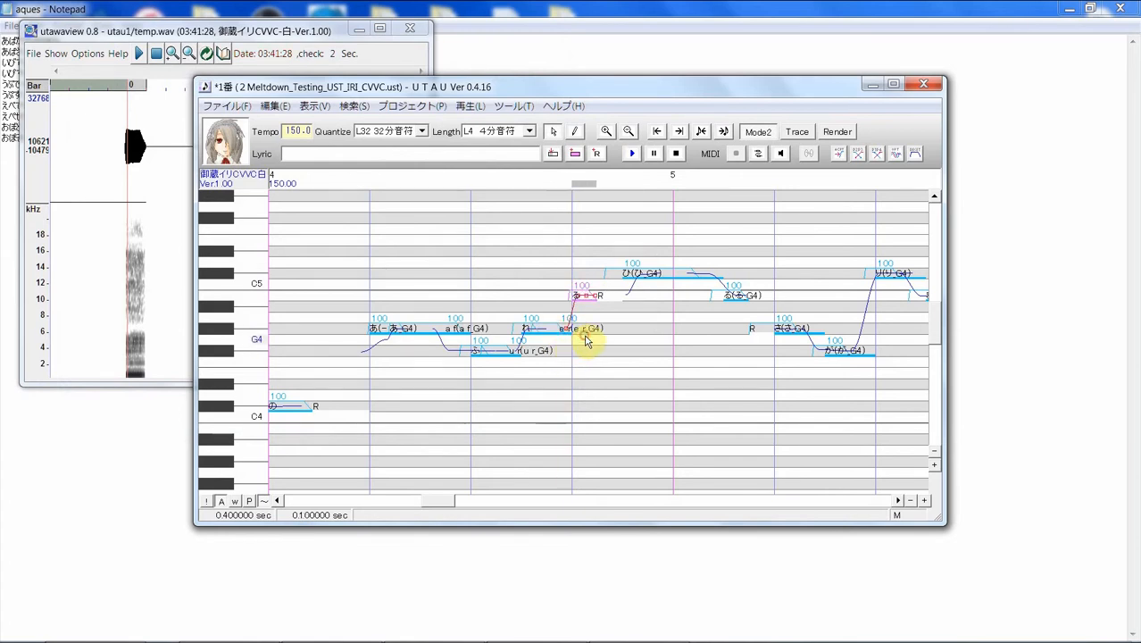
# Step: Play る with its transition restored, both by itself and together with the "e r" note
pyautogui.click(633, 155)
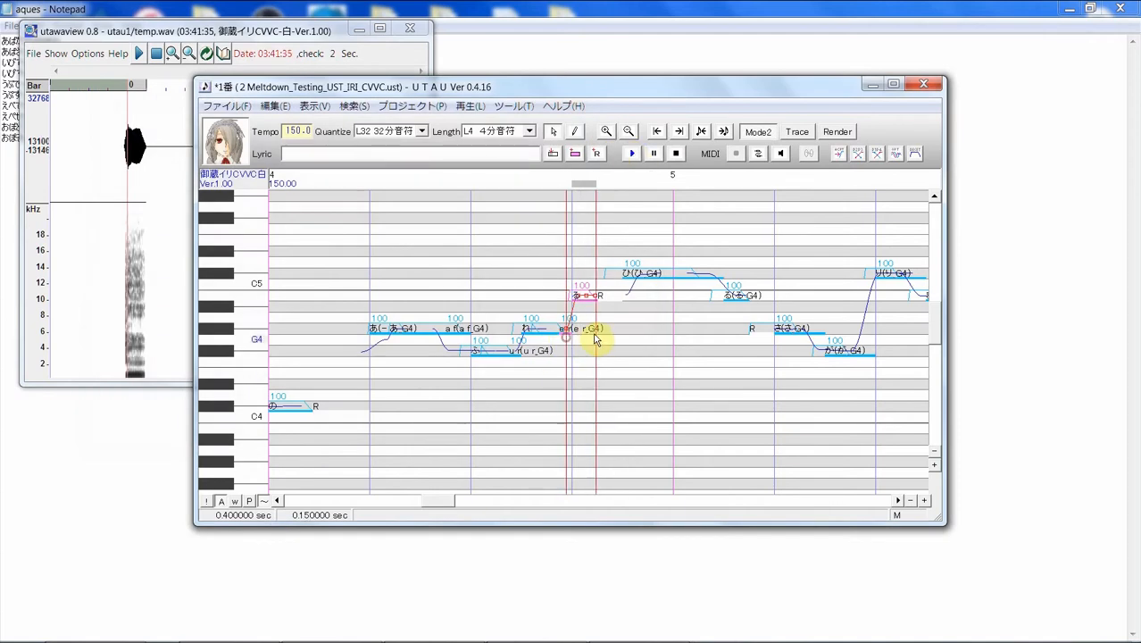
pyautogui.click(633, 154)
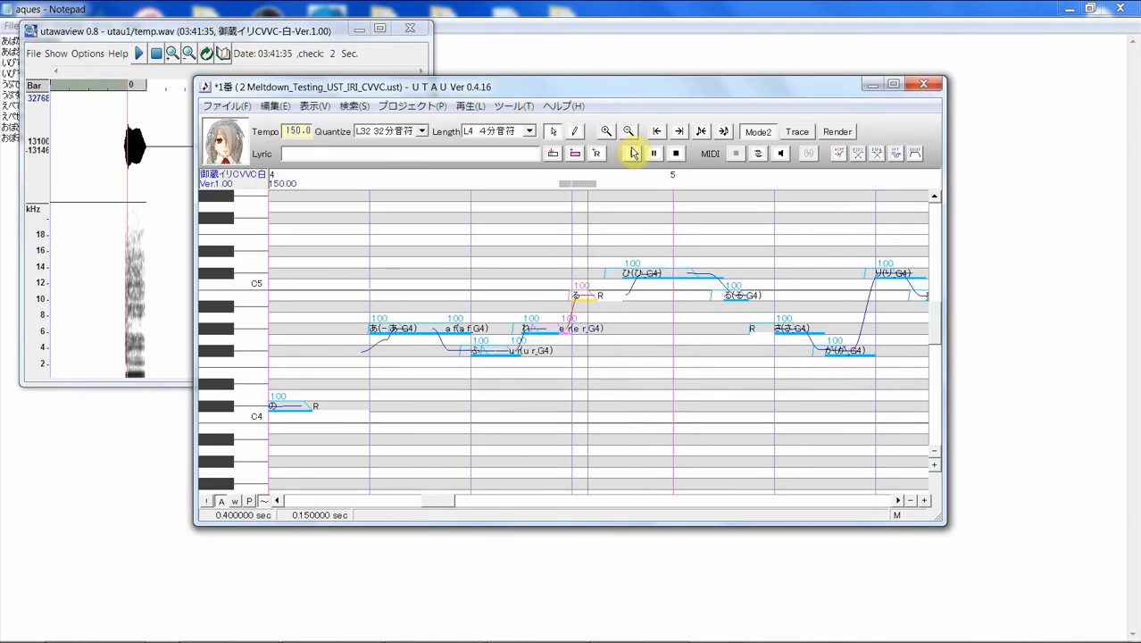
pyautogui.click(633, 153)
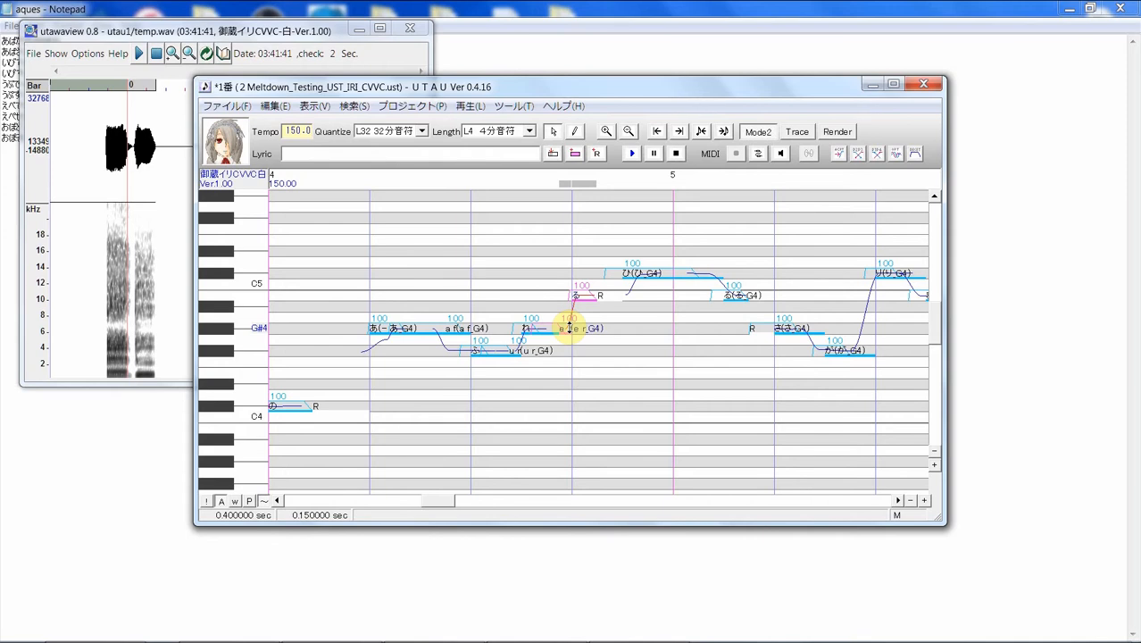
# Step: Open the voice sample settings of "e r" and move its cutoff boundary back to about 3.43 on the waveform
pyautogui.moveTo(569, 329)
pyautogui.mouseDown()
pyautogui.moveTo(577, 343)
pyautogui.moveTo(566, 350)
pyautogui.mouseUp()
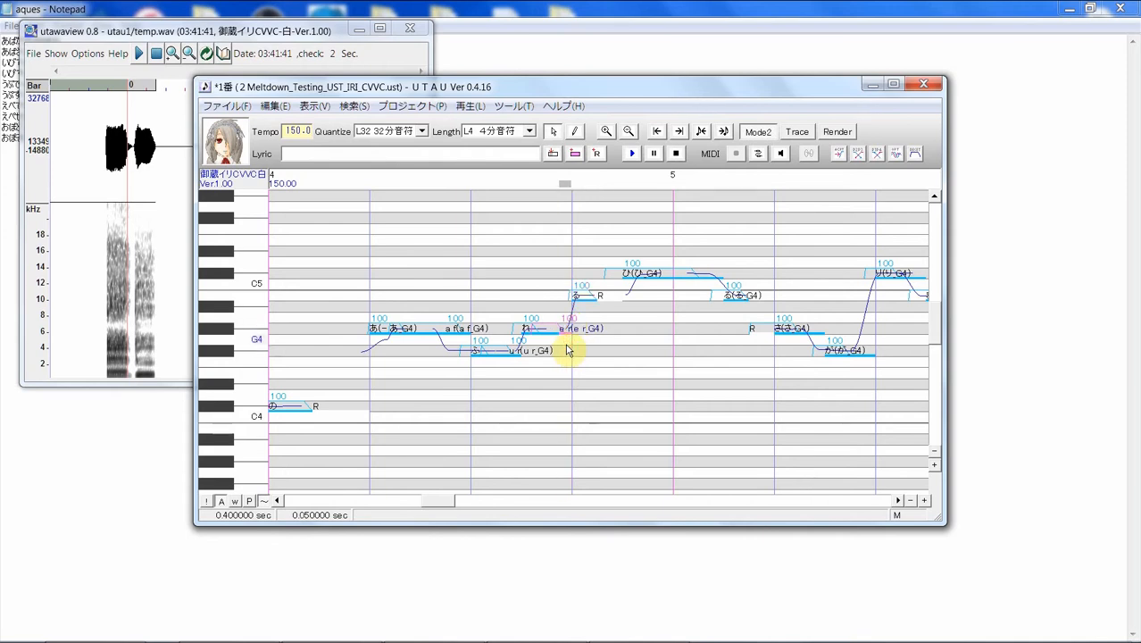
pyautogui.doubleClick(566, 350)
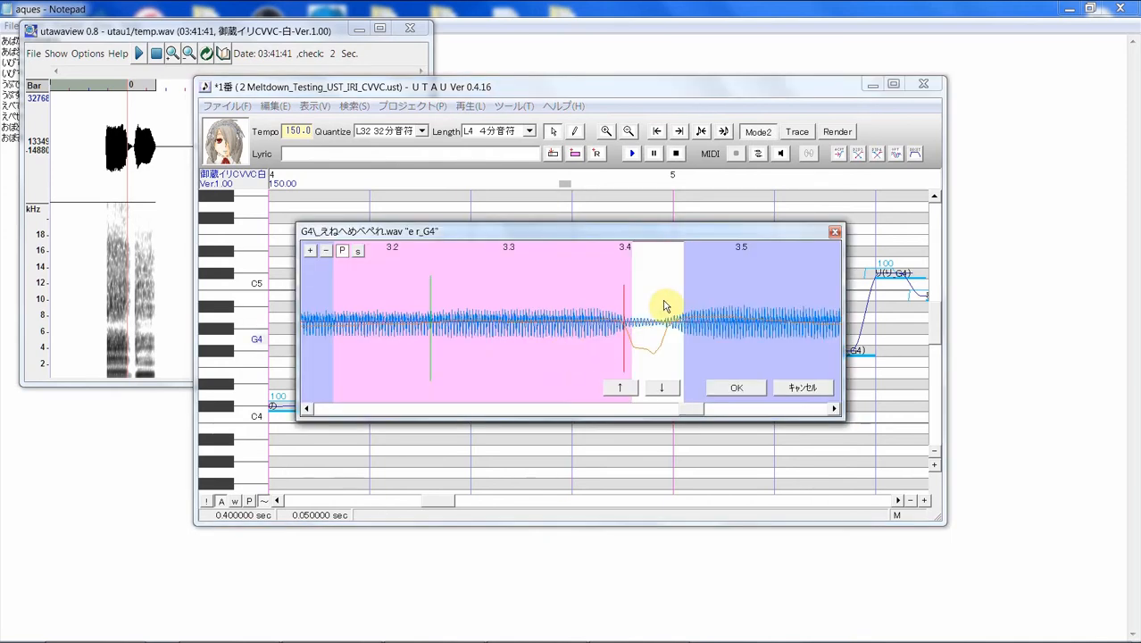
pyautogui.moveTo(680, 262); pyautogui.dragTo(660, 278)
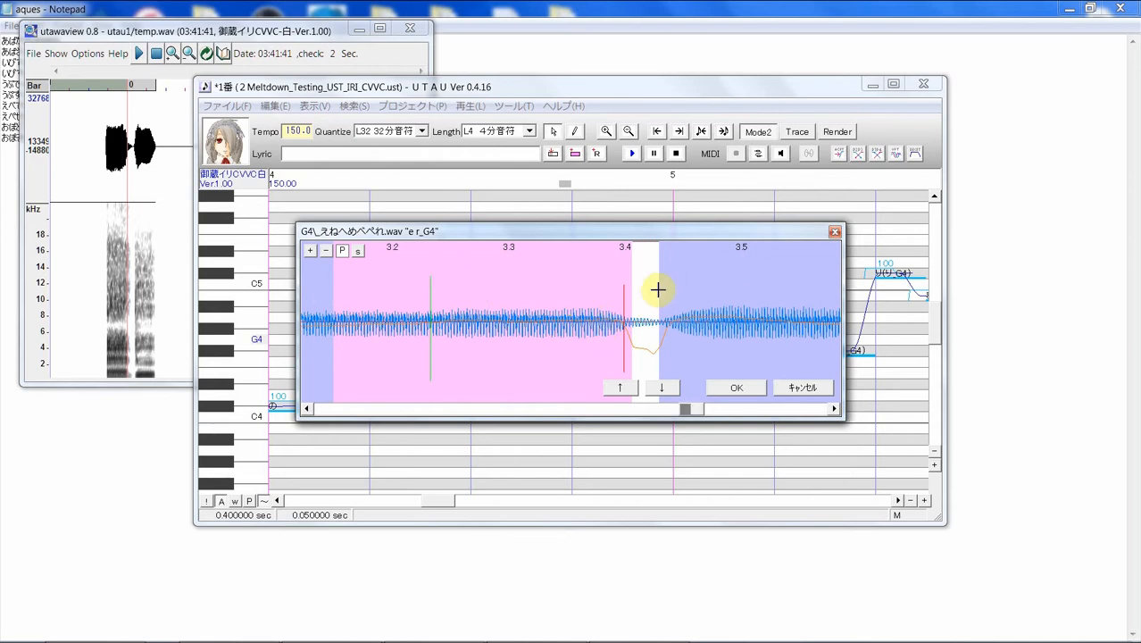
pyautogui.click(745, 391)
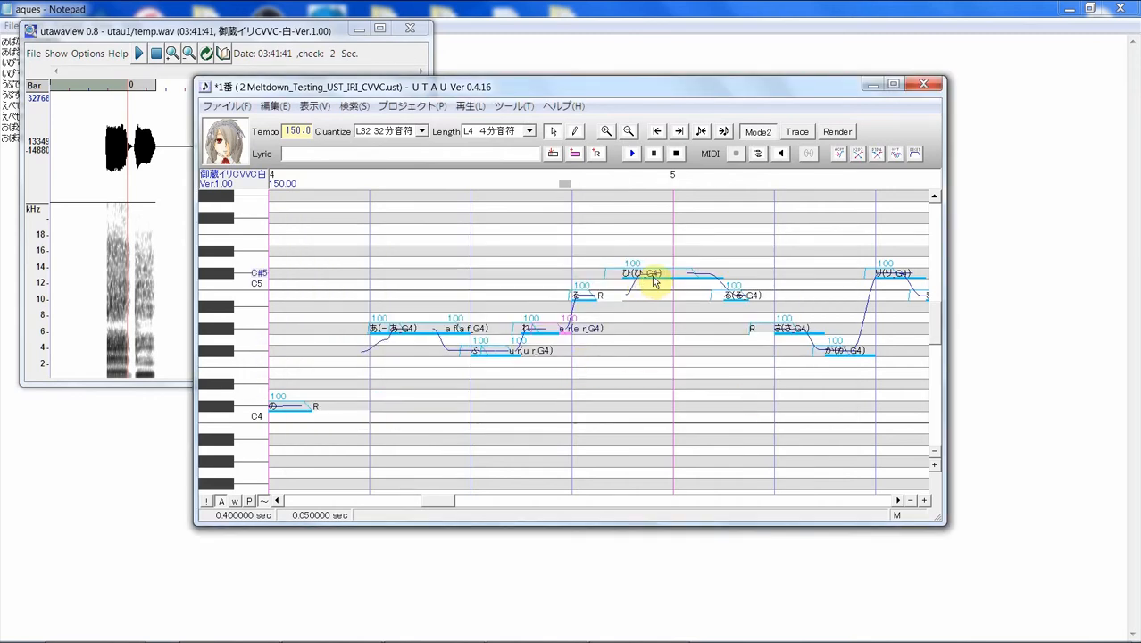
# Step: Change the lyric of the long ひ note at C#5 to "e r"
pyautogui.click(670, 275)
pyautogui.doubleClick(670, 276)
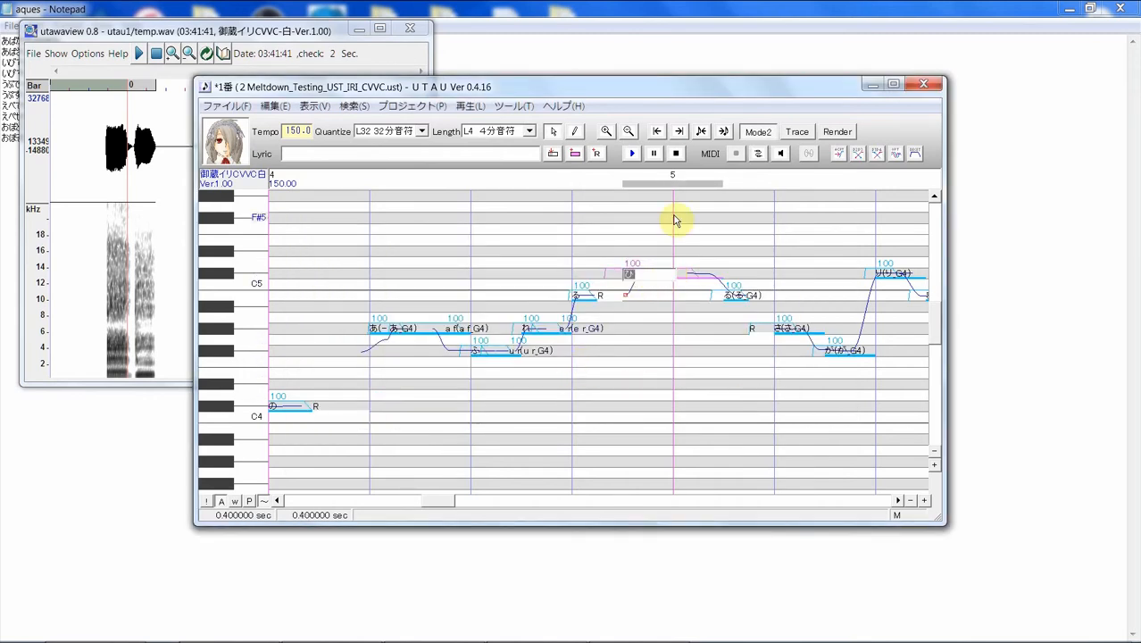
pyautogui.write('e')
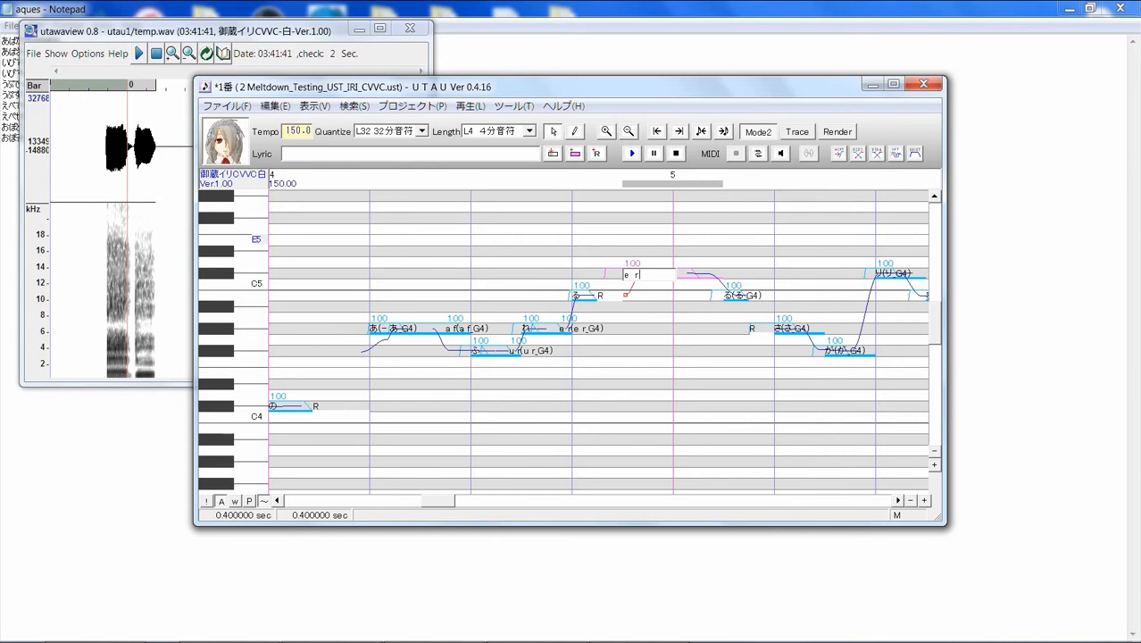
pyautogui.write(' r')
pyautogui.press('Return')
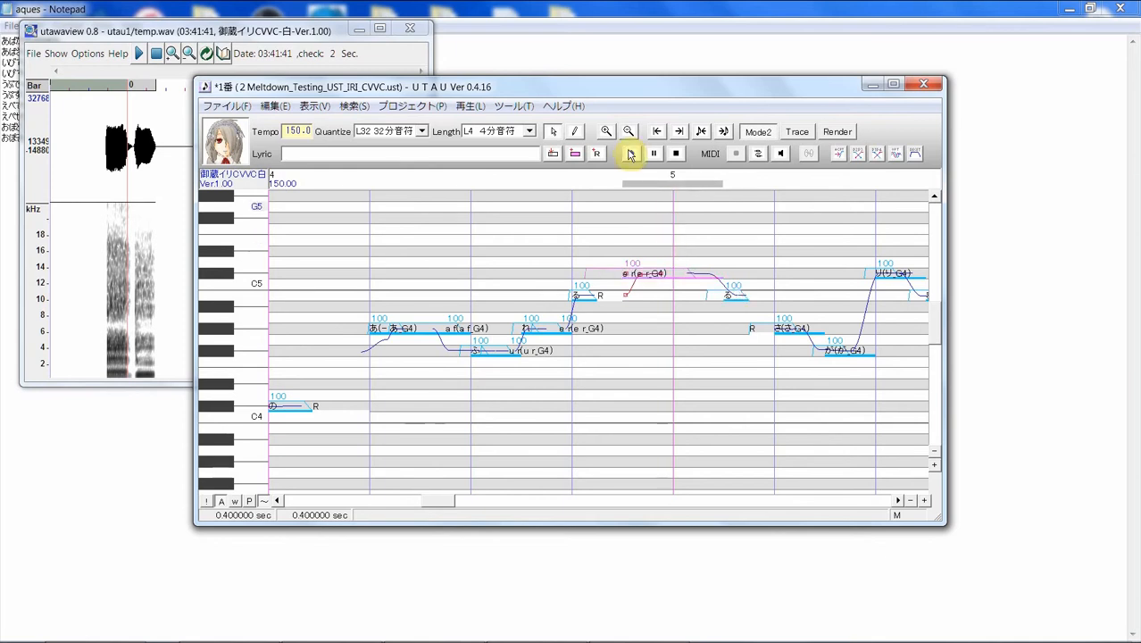
# Step: Play the long "e r" note at C#5 and examine its rendered waveform in utawaview
pyautogui.click(632, 154)
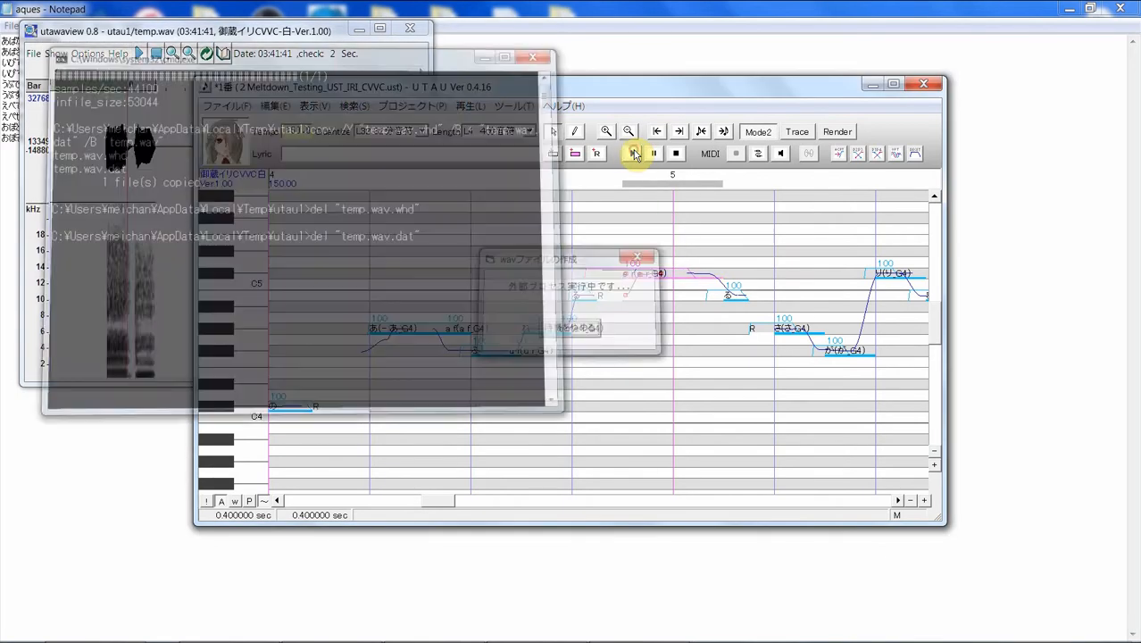
pyautogui.click(635, 153)
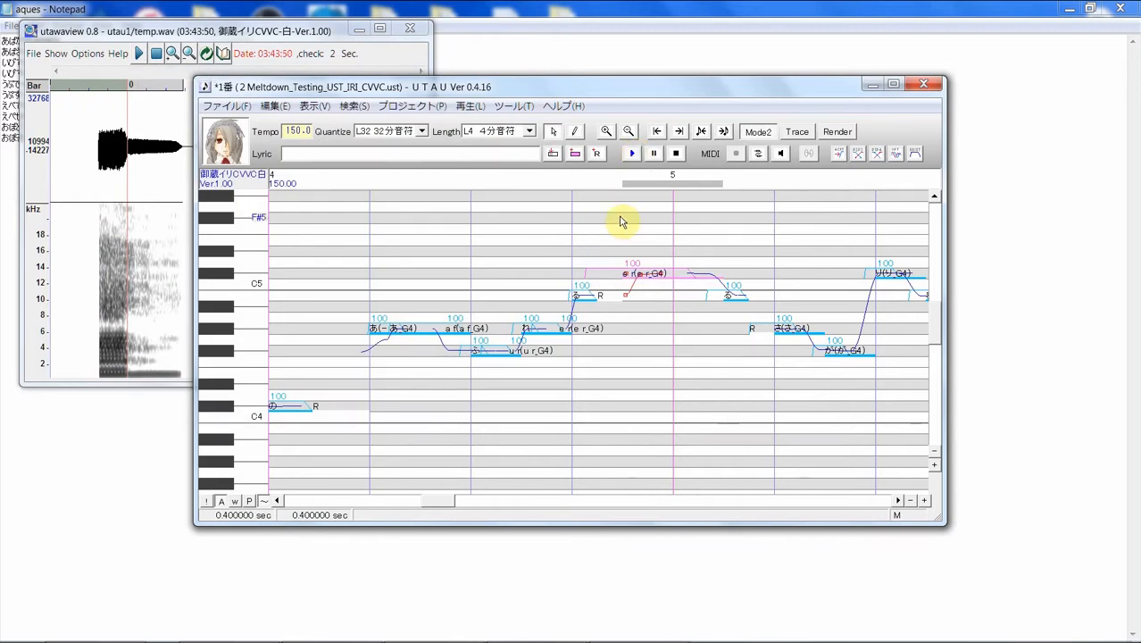
pyautogui.click(631, 155)
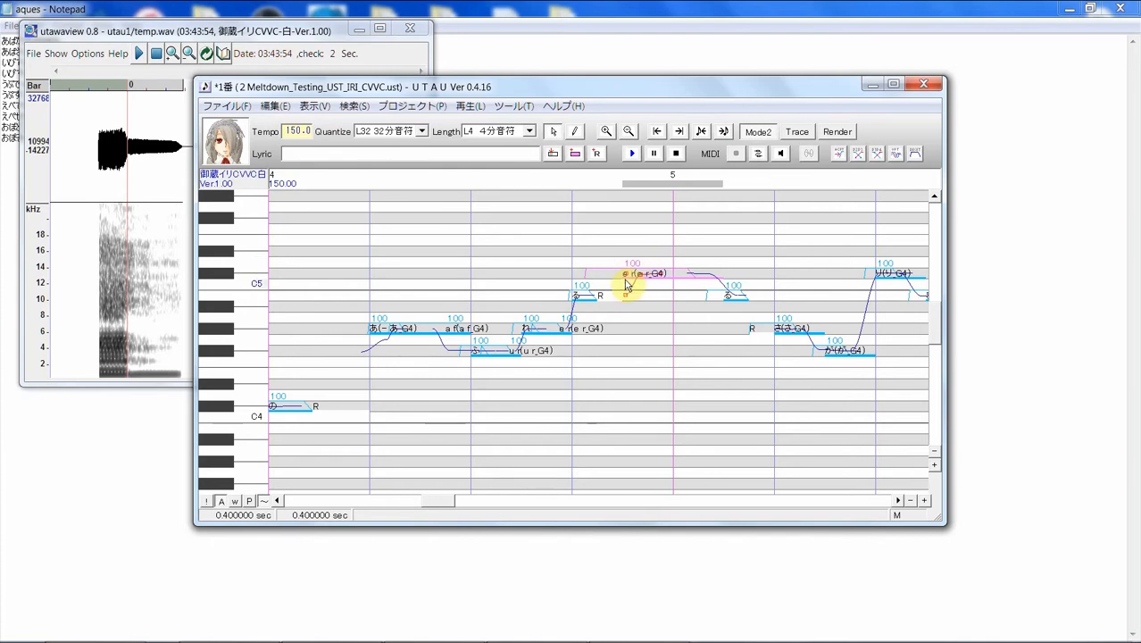
pyautogui.moveTo(625, 293); pyautogui.dragTo(628, 311)
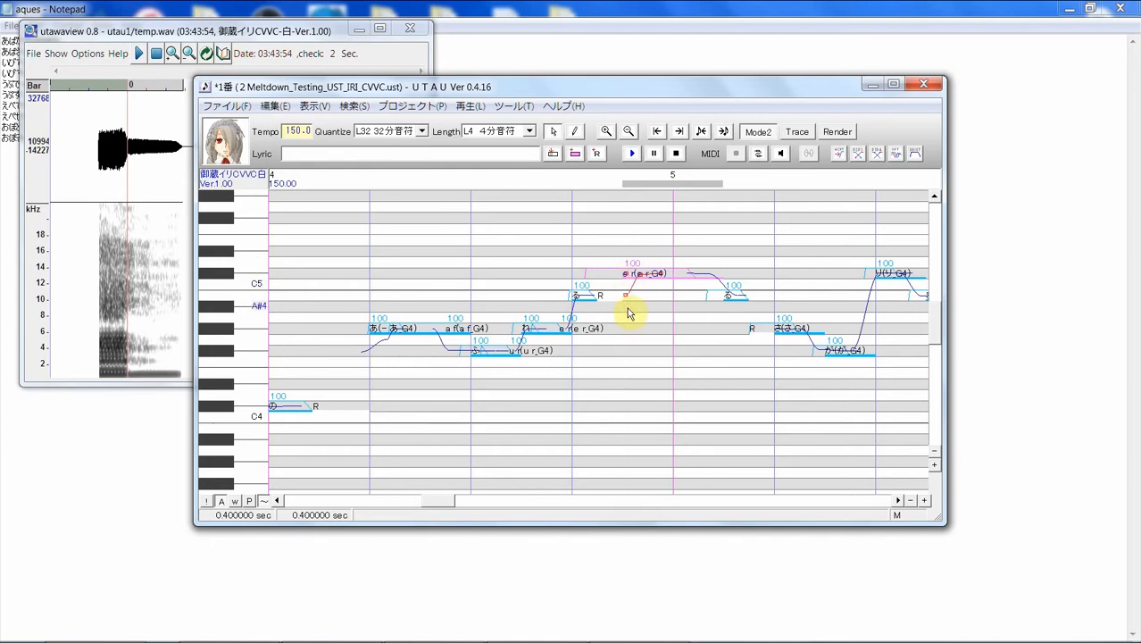
pyautogui.click(106, 141)
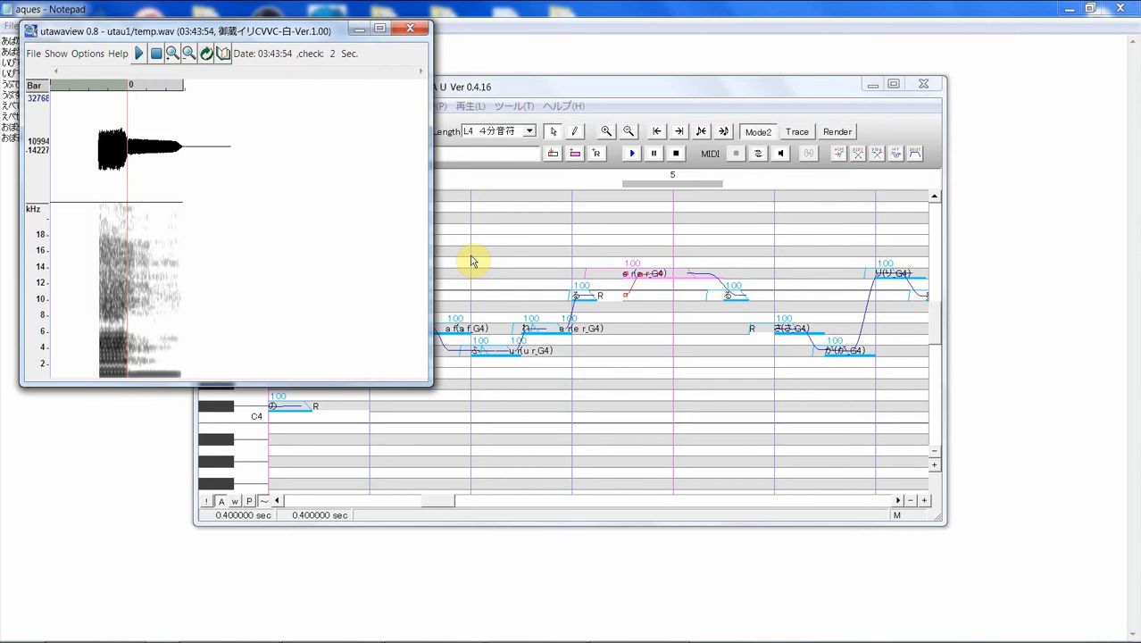
# Step: Set the consonant velocity of the long "e r" note at C#5 to 300
pyautogui.rightClick(679, 281)
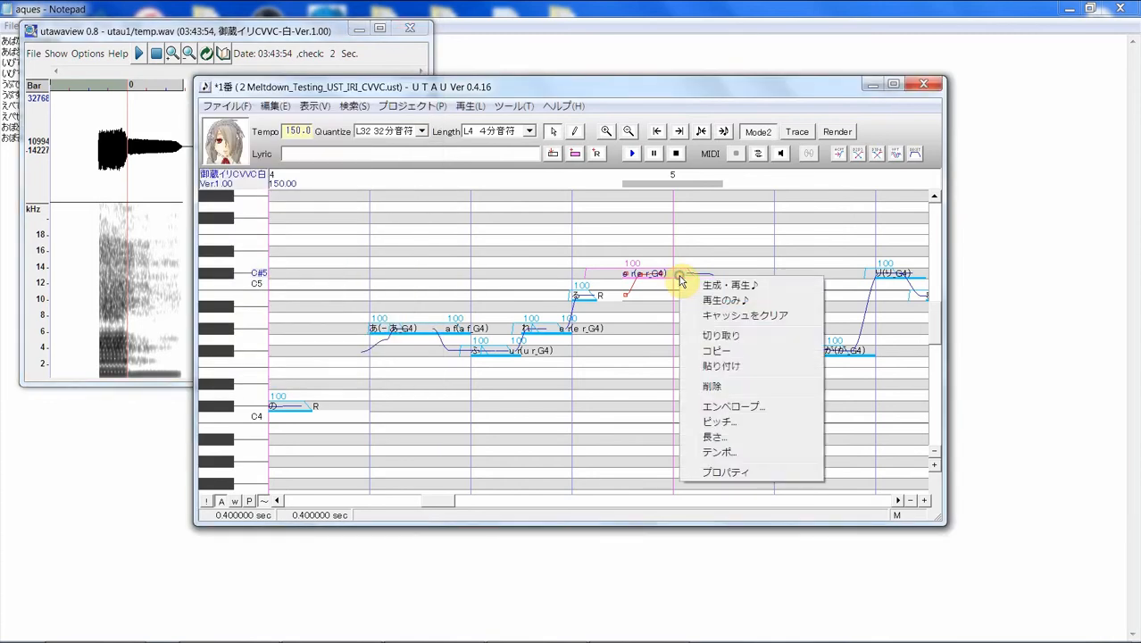
pyautogui.click(755, 472)
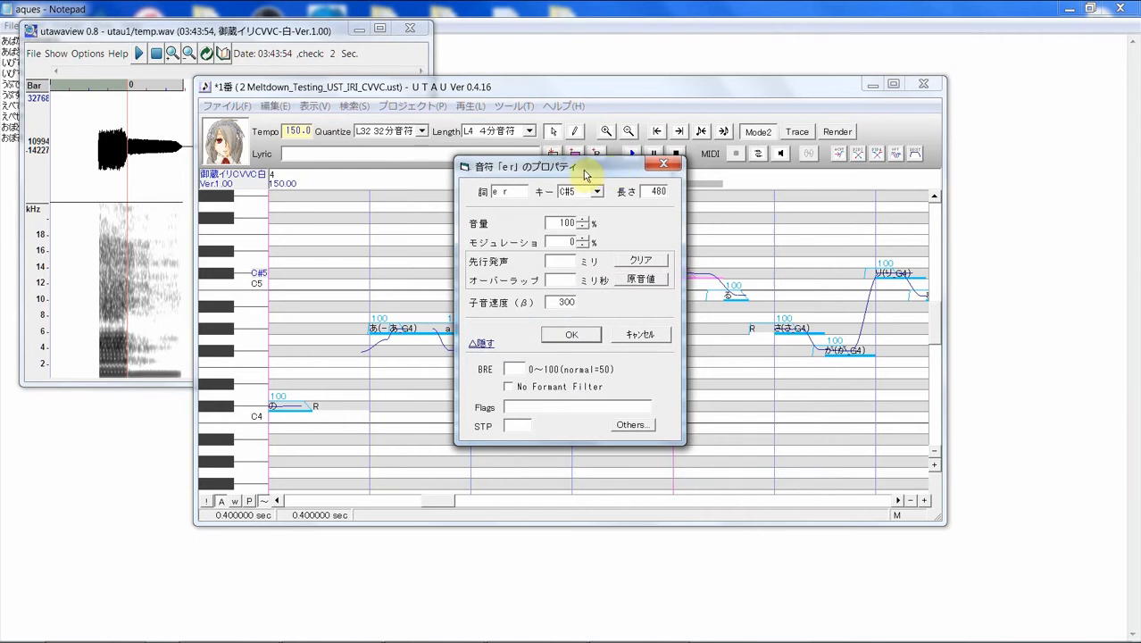
pyautogui.moveTo(581, 170); pyautogui.dragTo(823, 172)
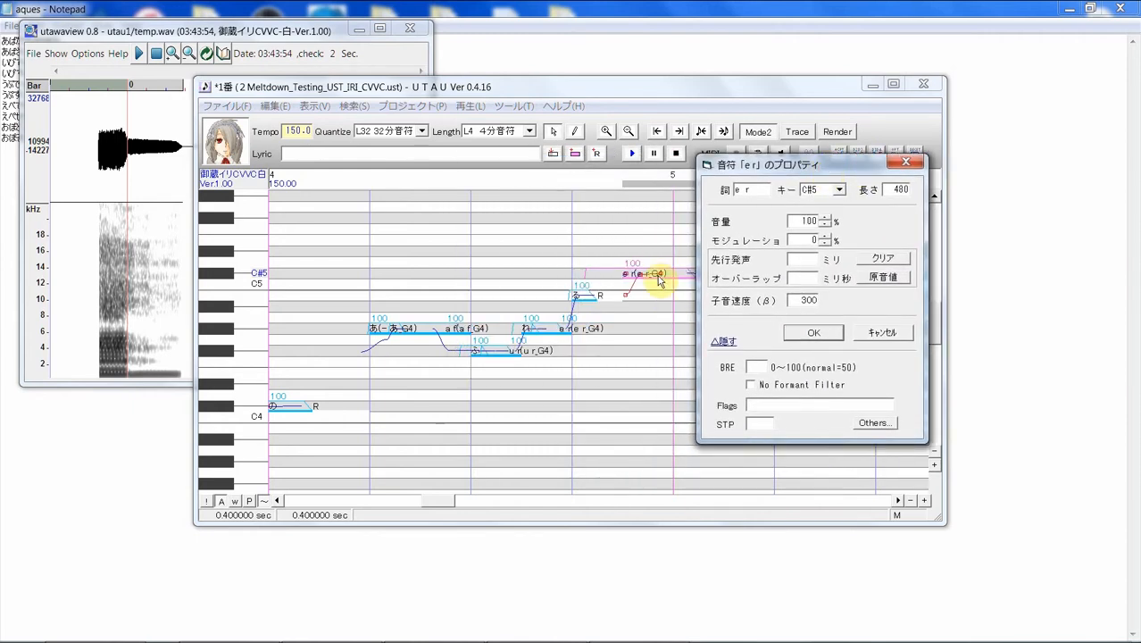
pyautogui.click(801, 334)
# Step: Replay the long "e r" note at C#5 and restore its lyric to ひ
pyautogui.click(633, 155)
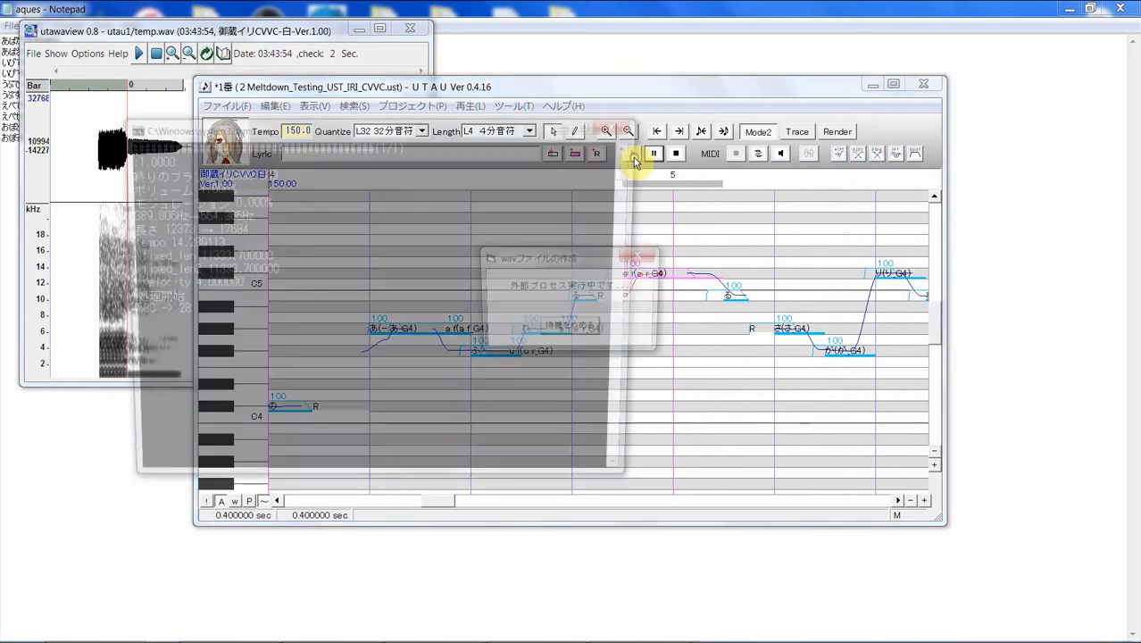
pyautogui.click(633, 154)
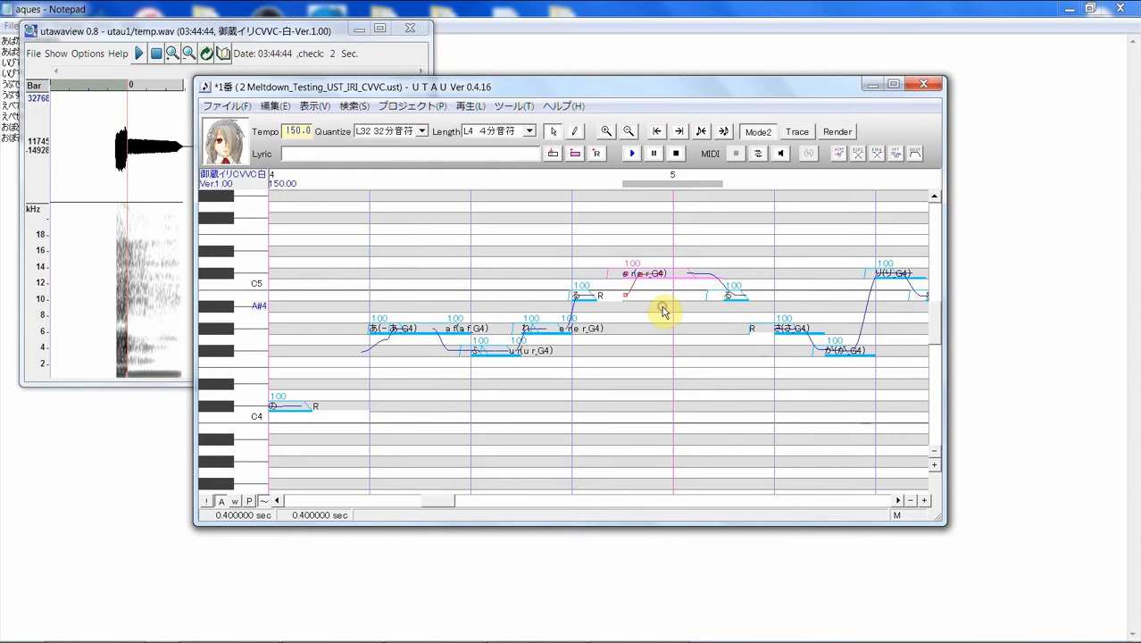
pyautogui.click(663, 309)
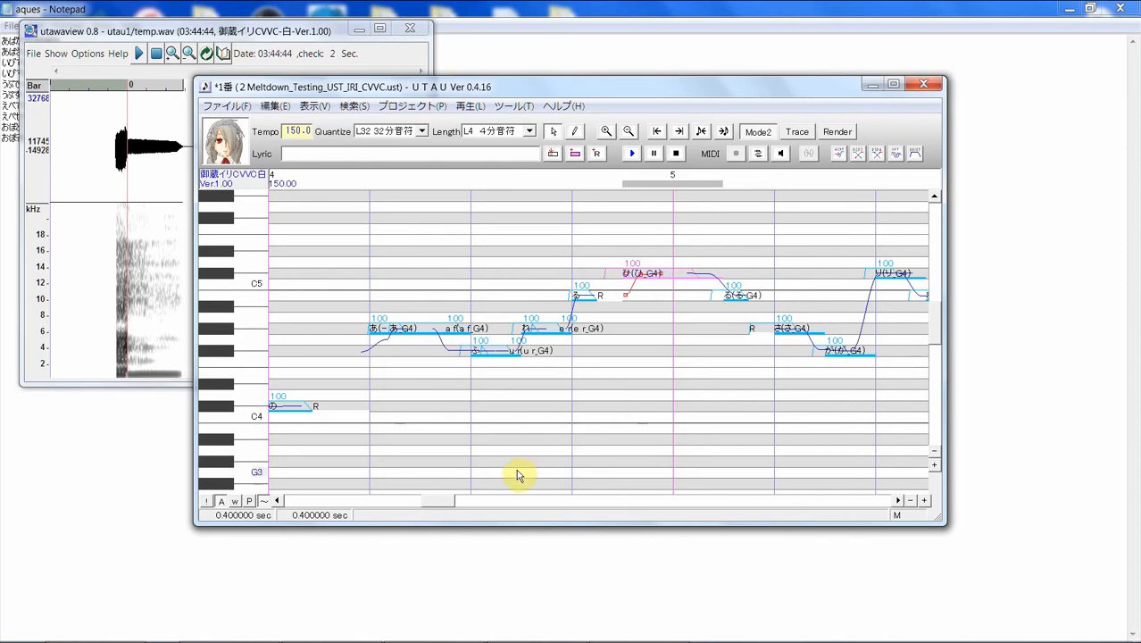
# Step: Shorten the な note before き, between measures 7 and 8, to 0.15 seconds, leaving a short rest after it
pyautogui.moveTo(442, 500); pyautogui.dragTo(538, 518)
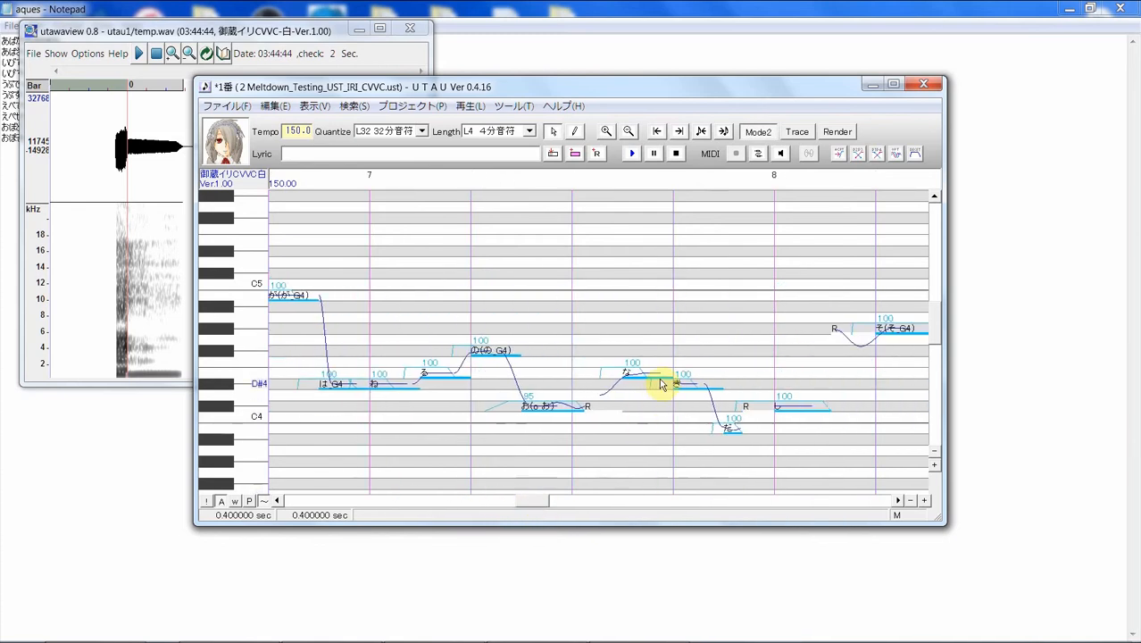
pyautogui.moveTo(671, 371); pyautogui.dragTo(666, 374)
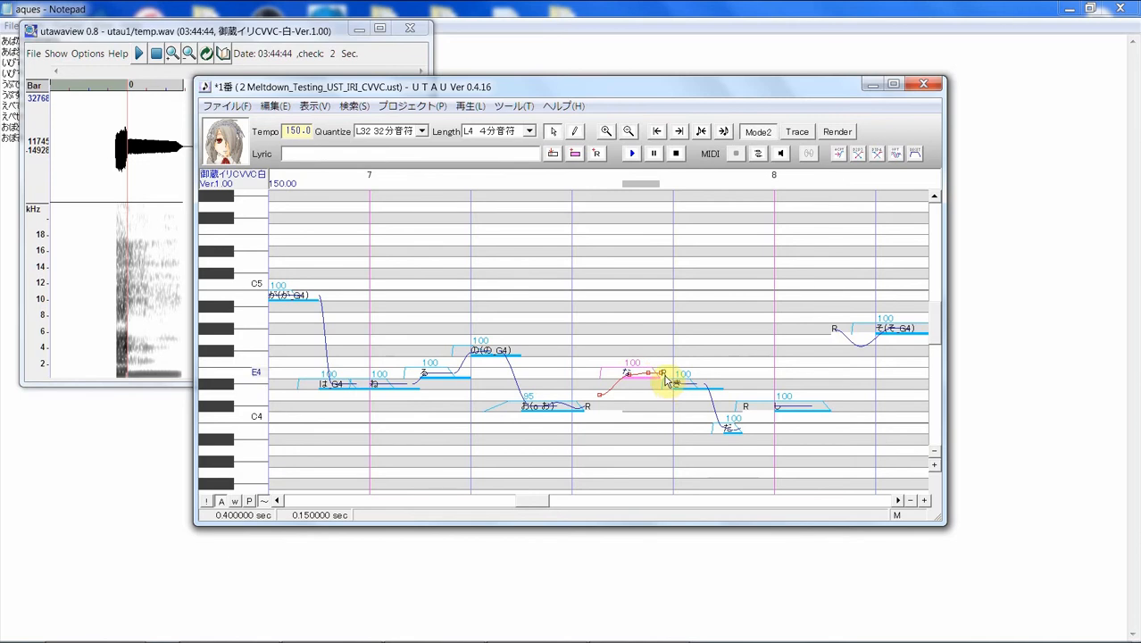
# Step: Change the lyric of the short rest after な to ら, and the lyric of the following き note to "a d"
pyautogui.click(664, 381)
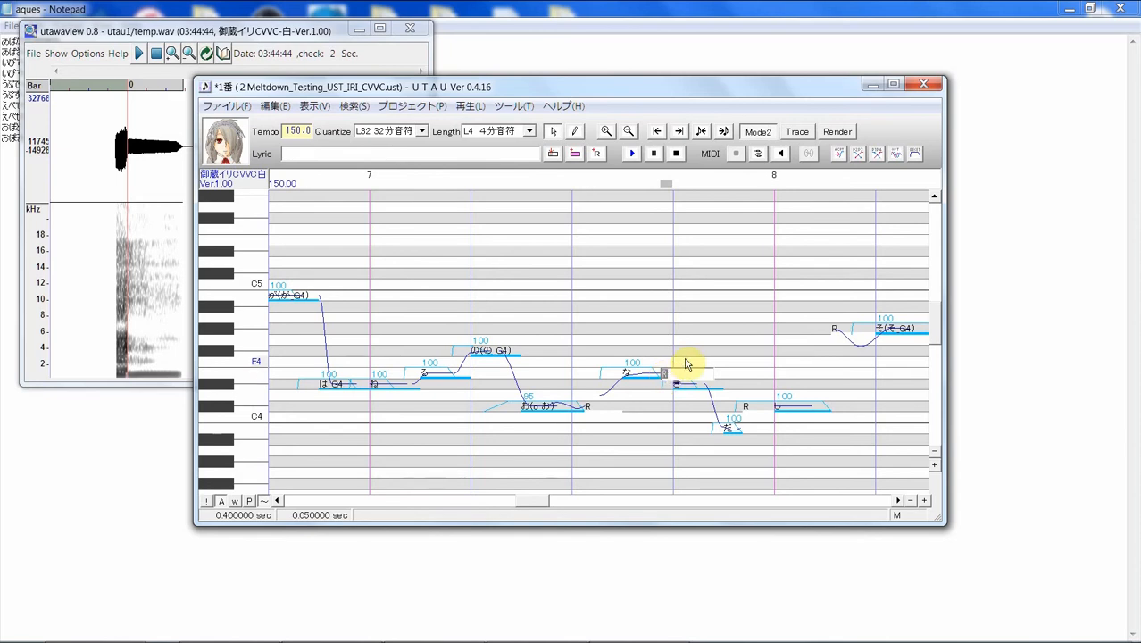
pyautogui.press('Return')
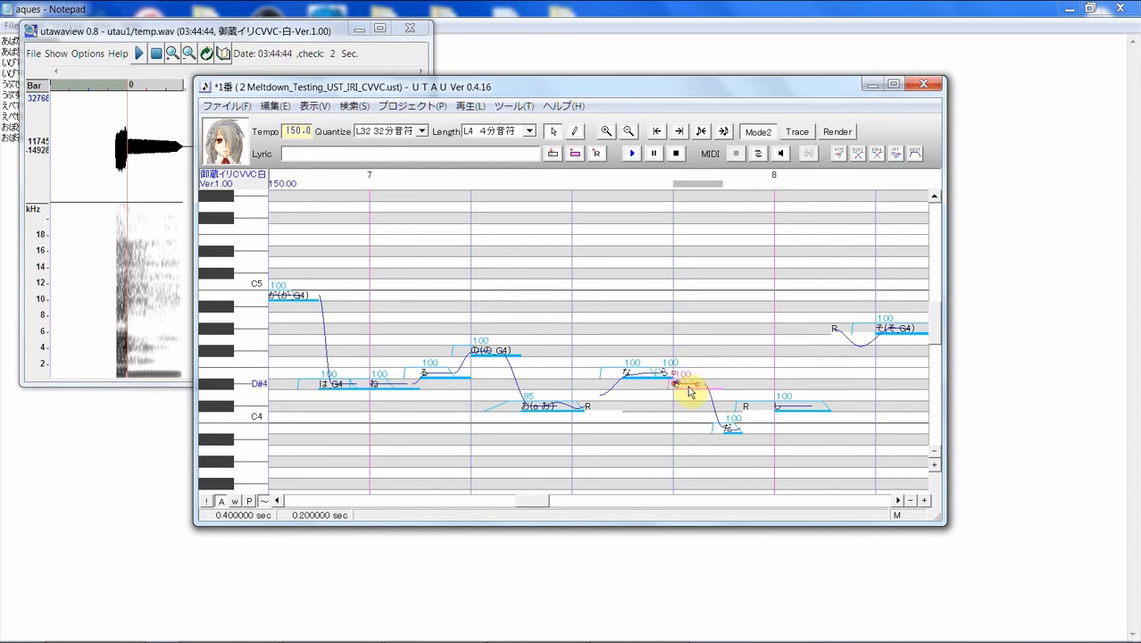
pyautogui.doubleClick(688, 385)
pyautogui.write('e')
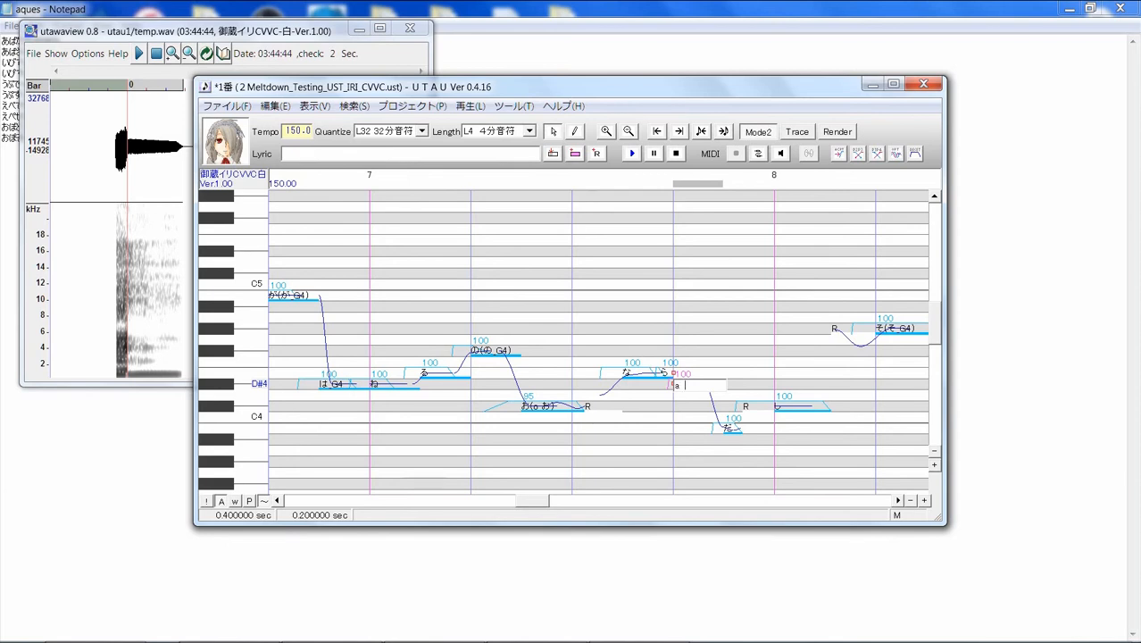
pyautogui.click(688, 385)
# Step: Play the ら and "a d" notes before measure 8 together and individually to hear how they connect
pyautogui.moveTo(692, 398); pyautogui.dragTo(663, 393)
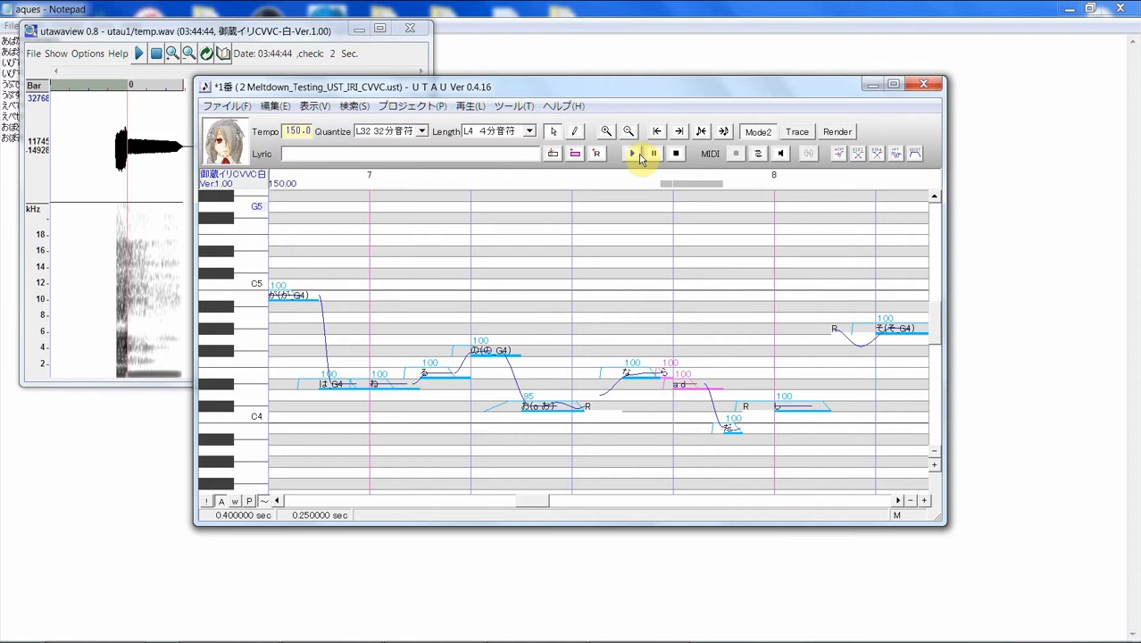
pyautogui.click(632, 153)
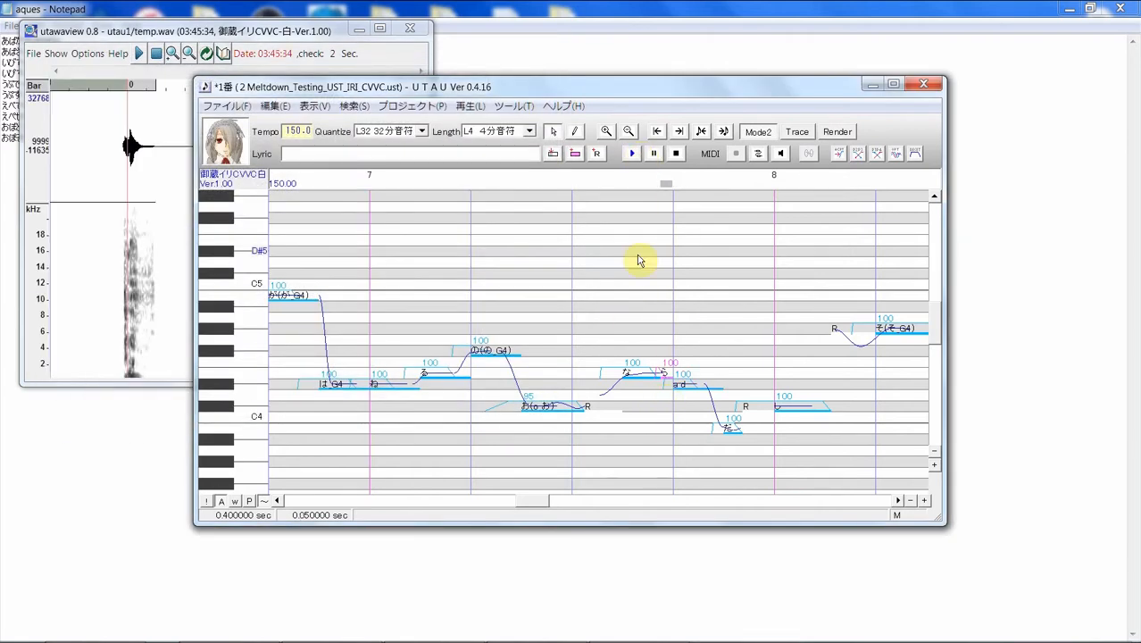
pyautogui.click(631, 157)
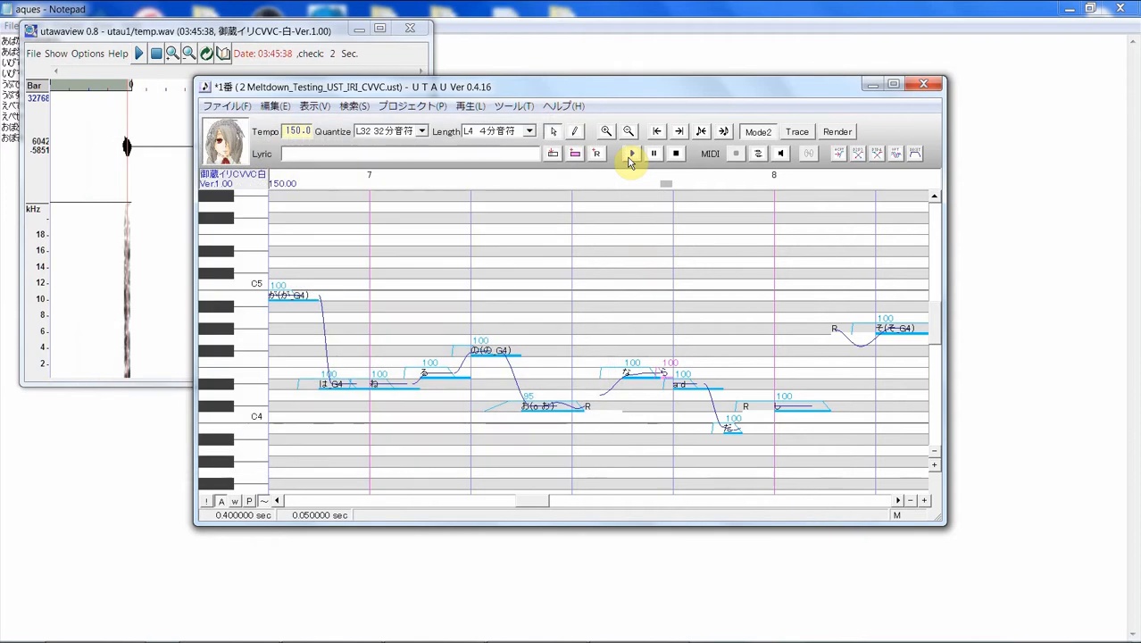
pyautogui.click(683, 386)
pyautogui.click(631, 155)
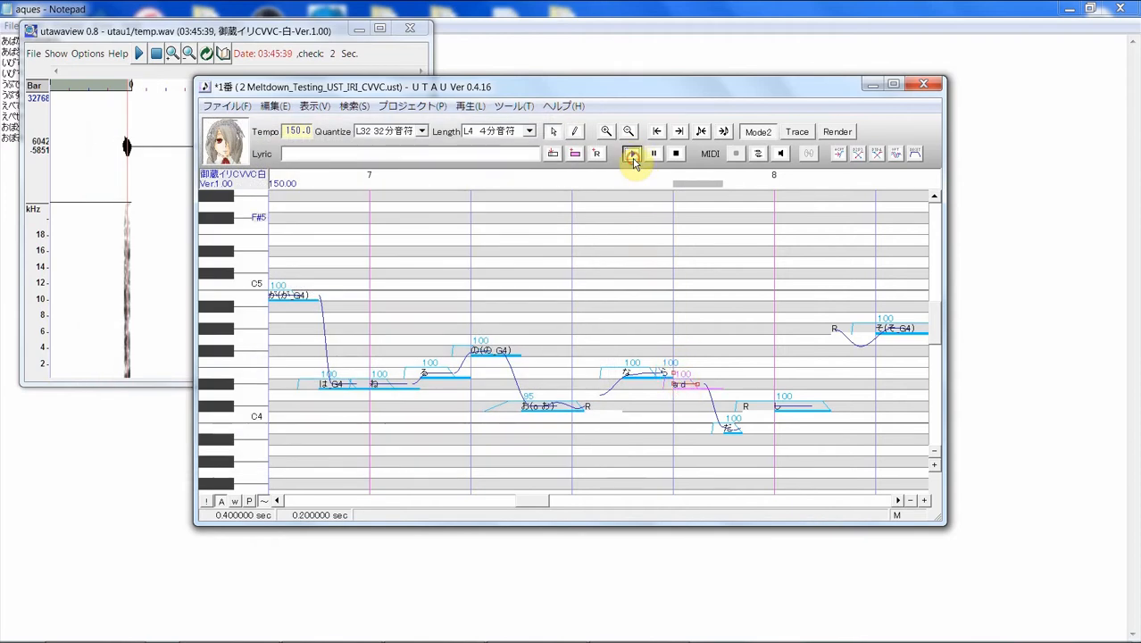
pyautogui.moveTo(668, 392); pyautogui.dragTo(667, 415)
pyautogui.click(633, 155)
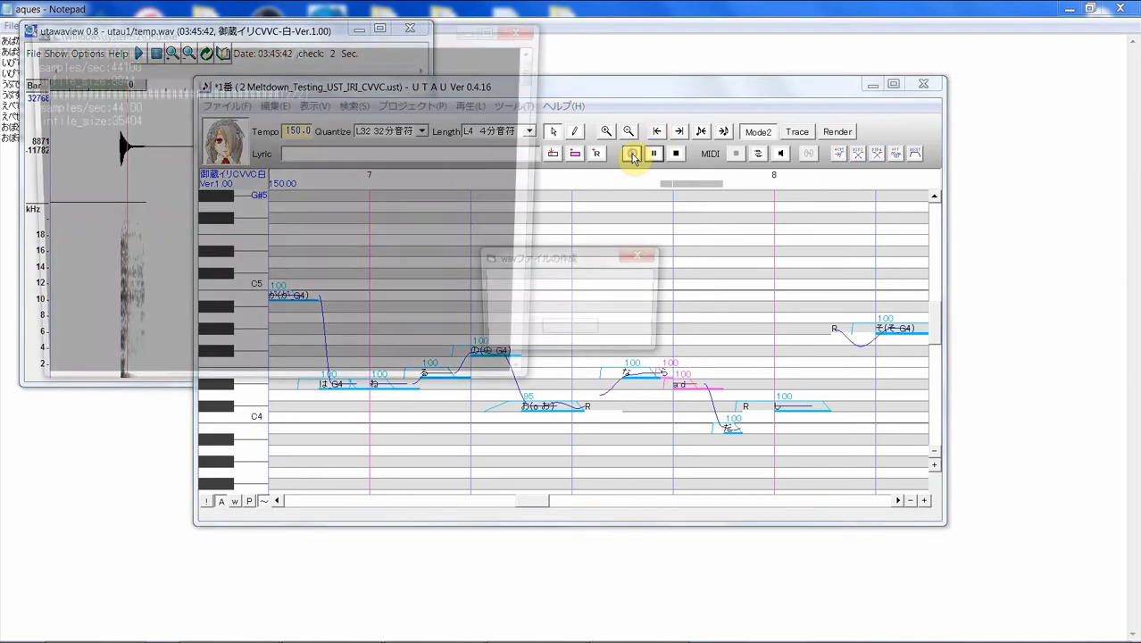
pyautogui.click(689, 385)
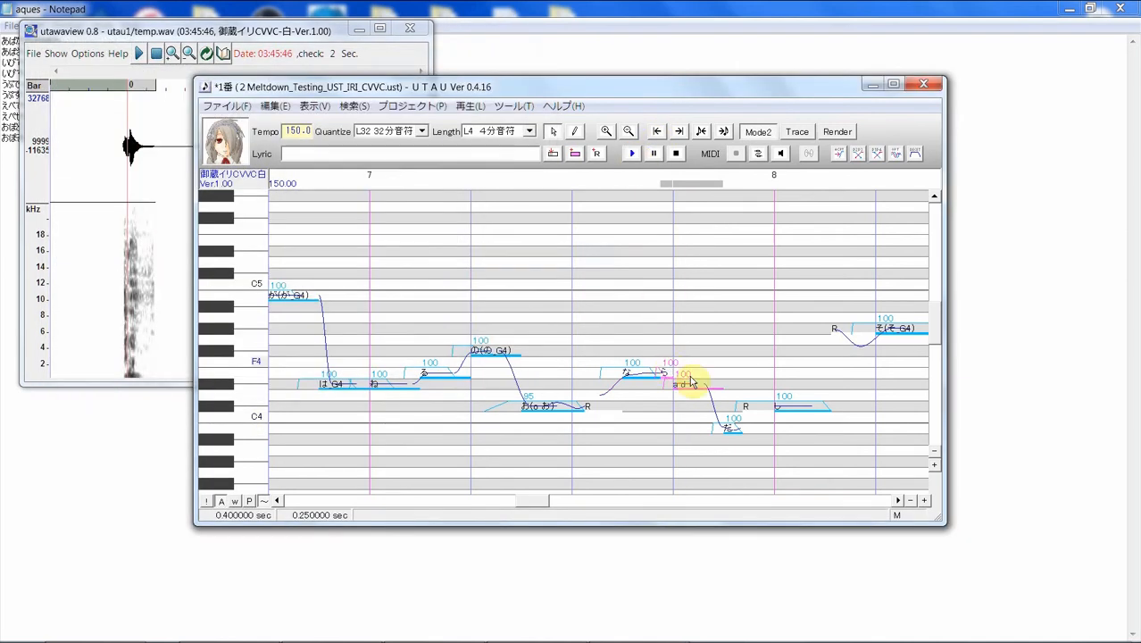
pyautogui.rightClick(692, 388)
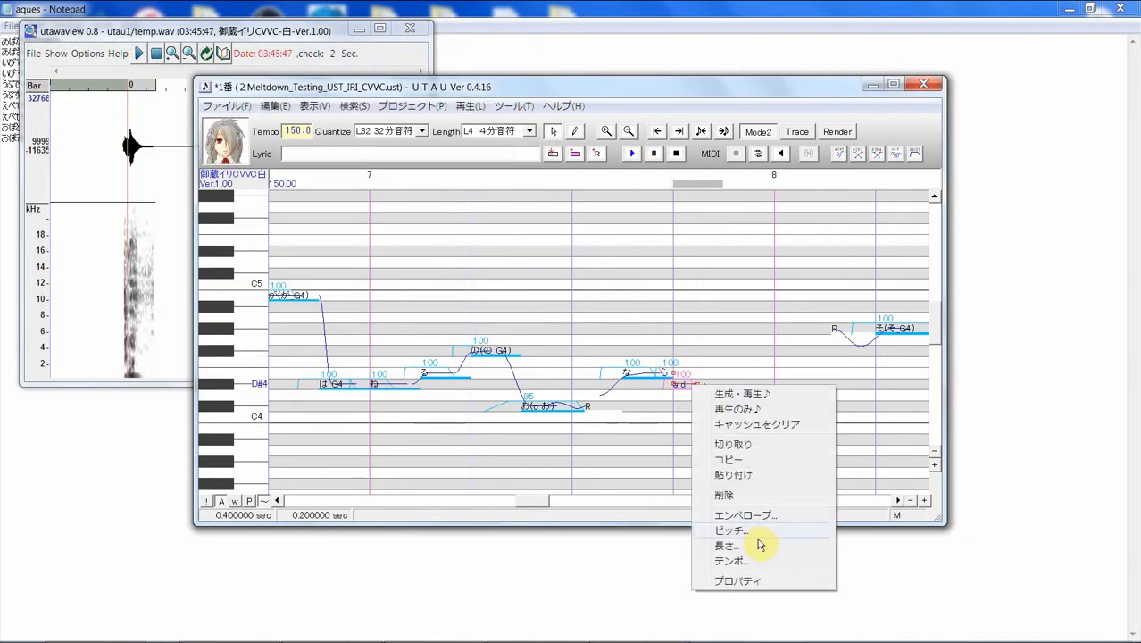
pyautogui.click(735, 581)
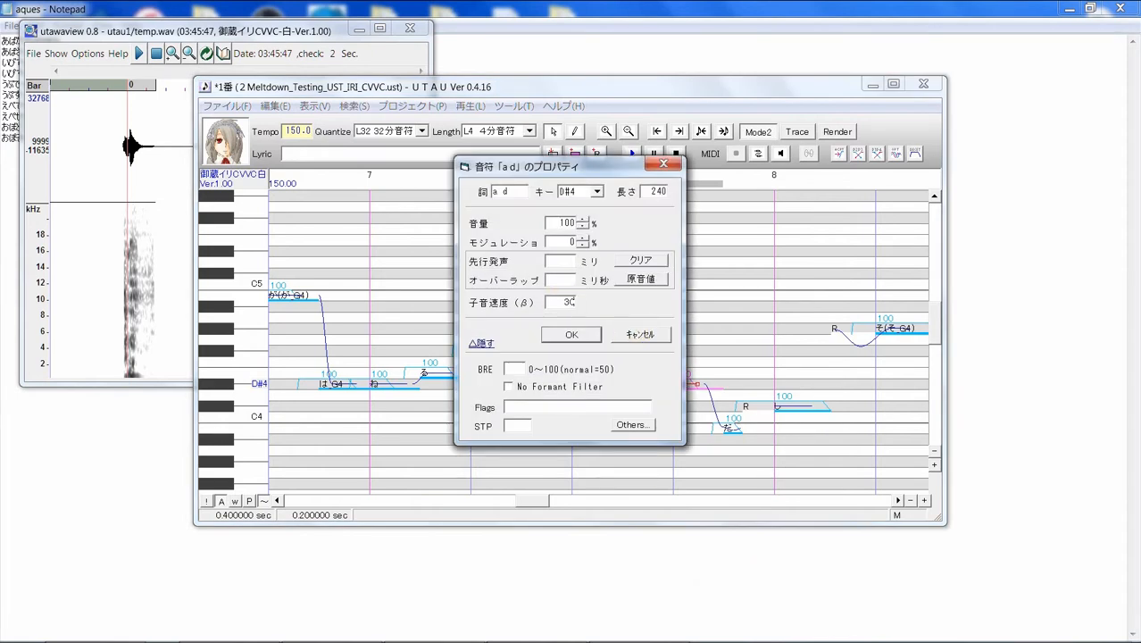
pyautogui.click(642, 335)
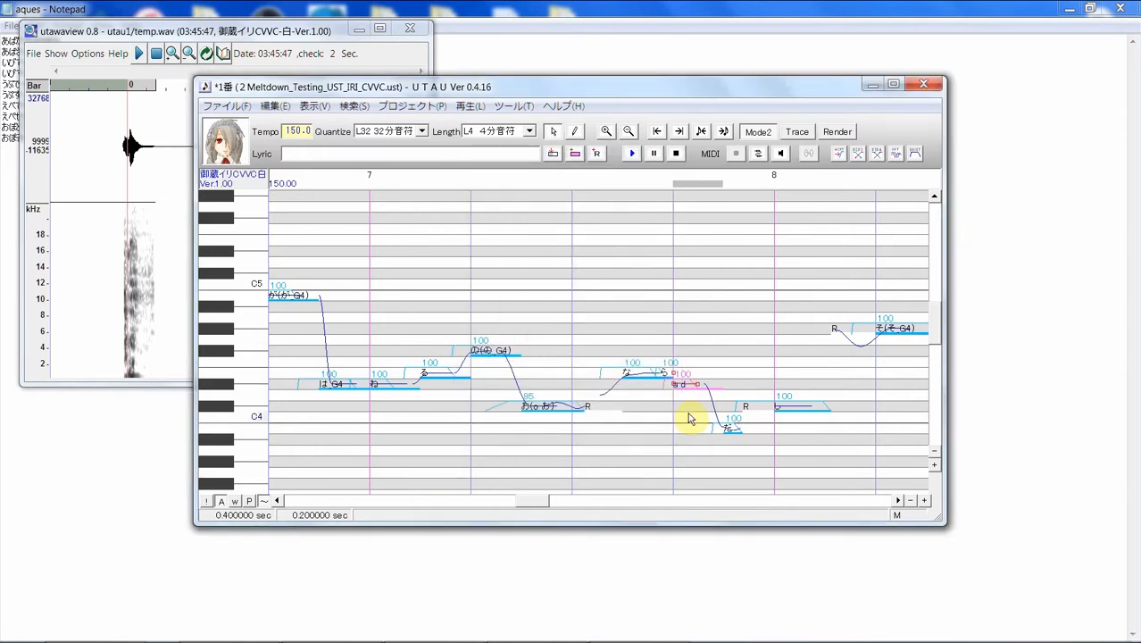
# Step: Copy the な, ら and "a d" notes and paste the copies directly before the だ note
pyautogui.click(643, 407)
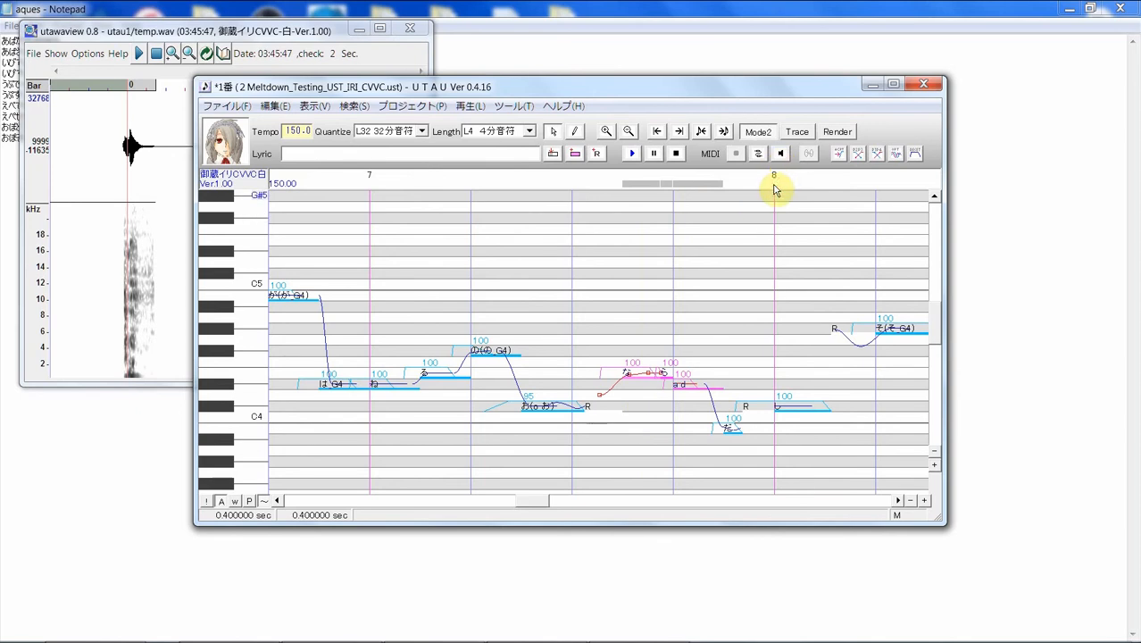
pyautogui.click(766, 249)
pyautogui.press('Left')
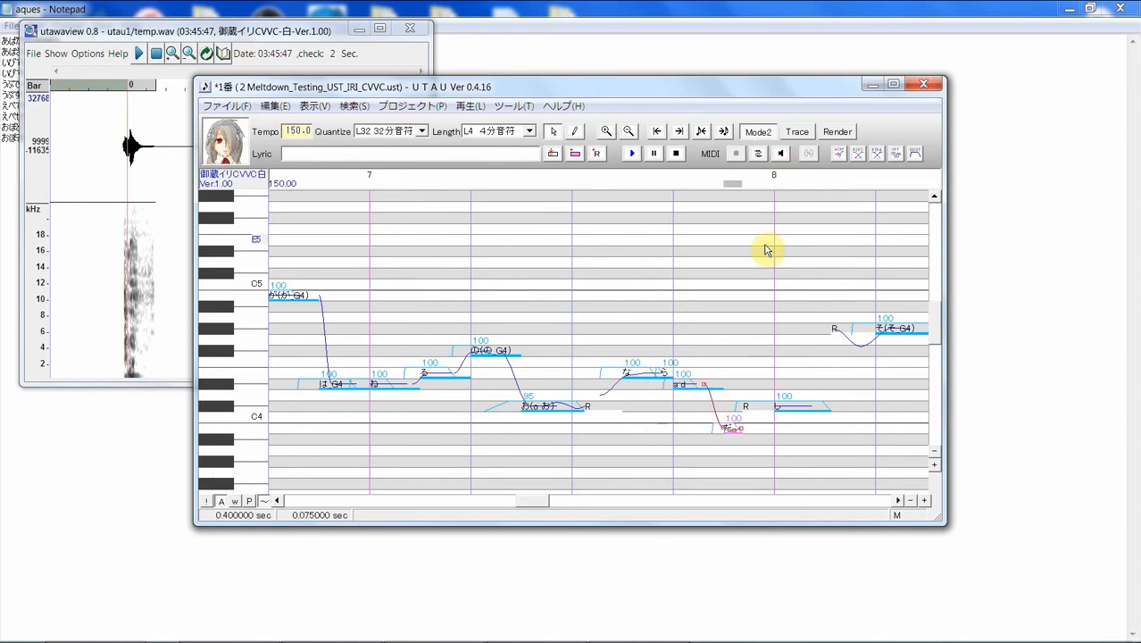
pyautogui.hotkey('ctrl', 'v')
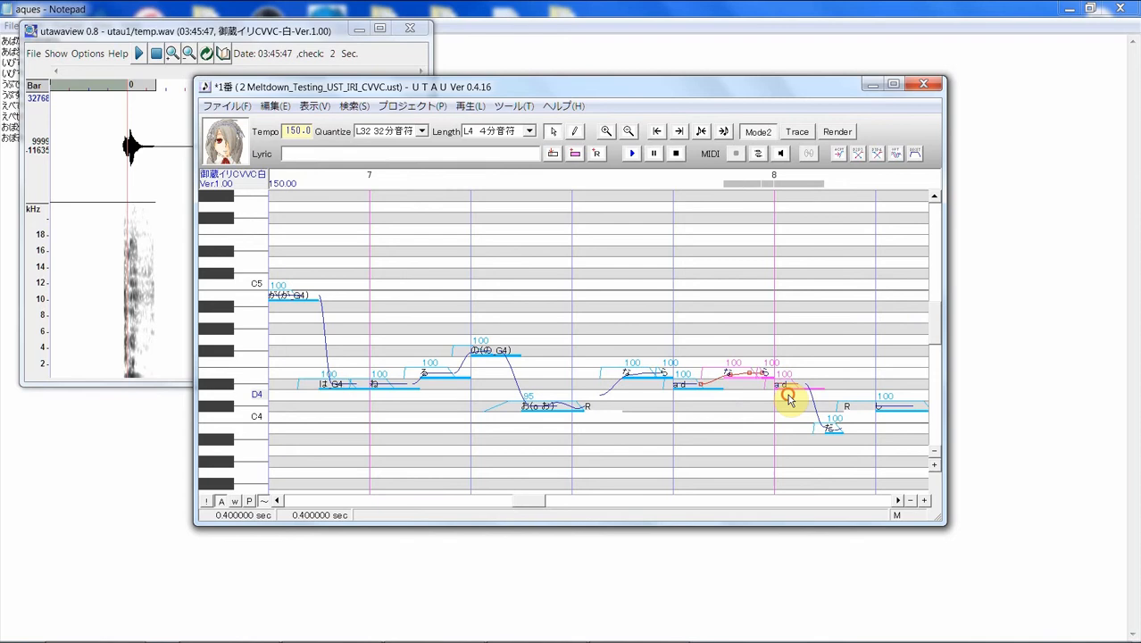
# Step: Set the consonant velocity of the copied "a d" note at measure 8 to 300
pyautogui.click(797, 390)
pyautogui.rightClick(797, 389)
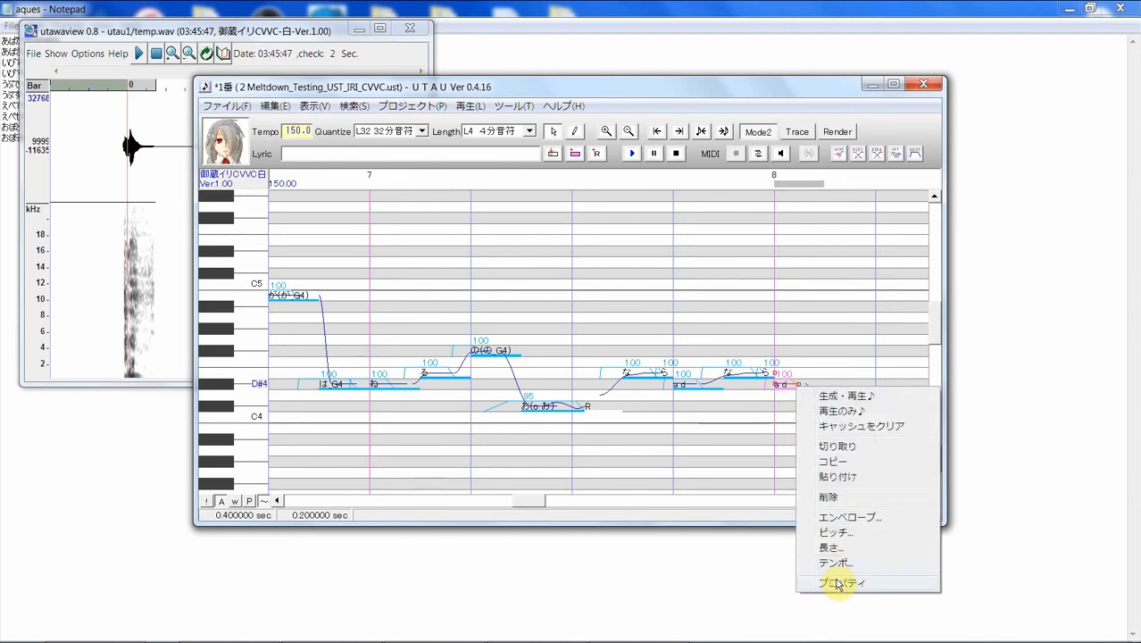
pyautogui.click(840, 583)
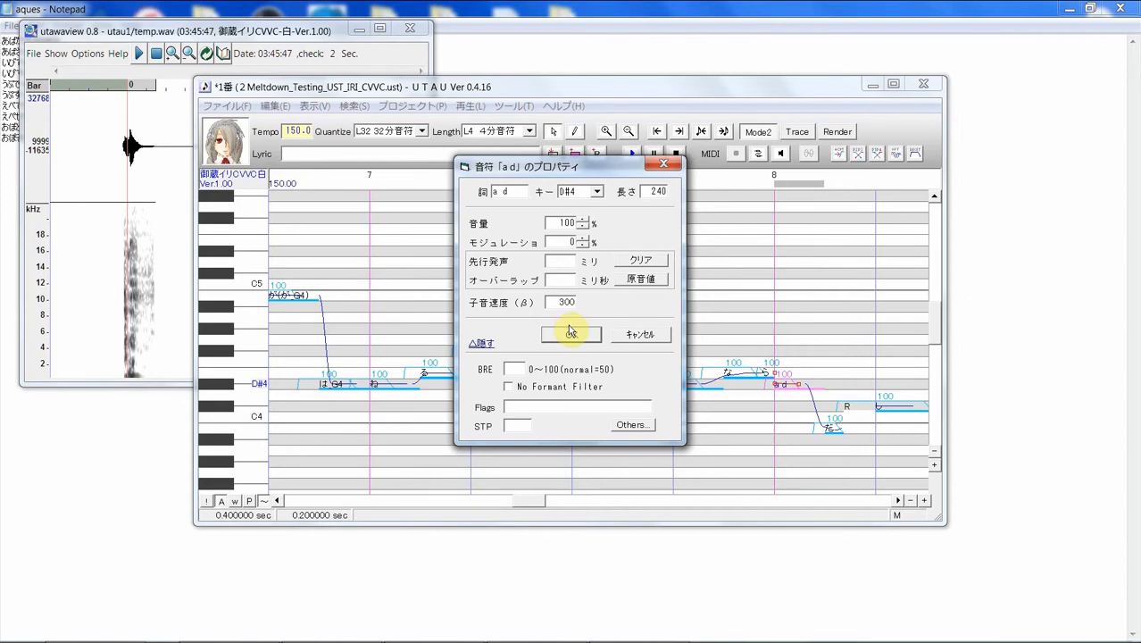
pyautogui.click(571, 334)
# Step: Play the notes from the first "a d" through the copied "a d" and examine their rendered waveform in utawaview
pyautogui.click(740, 398)
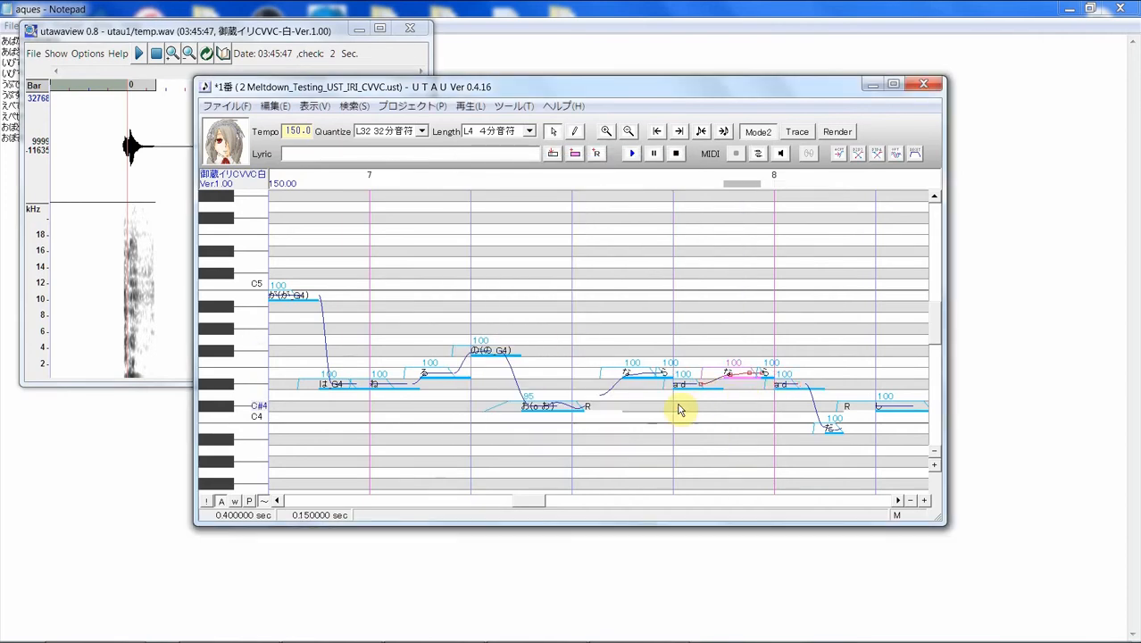
pyautogui.moveTo(679, 409); pyautogui.dragTo(790, 403)
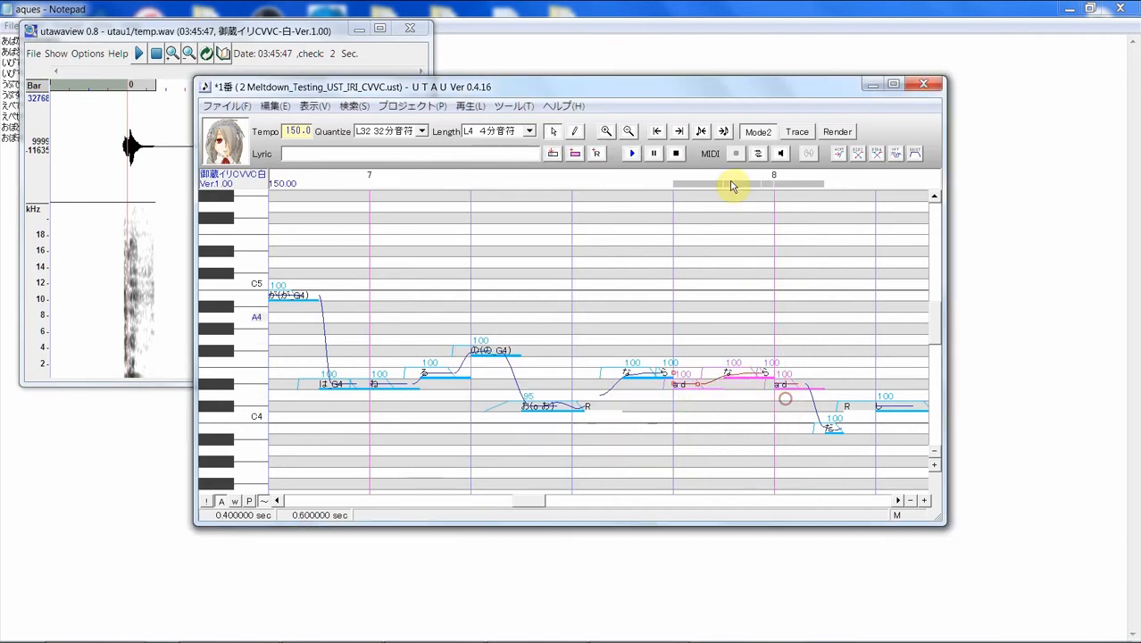
pyautogui.click(636, 153)
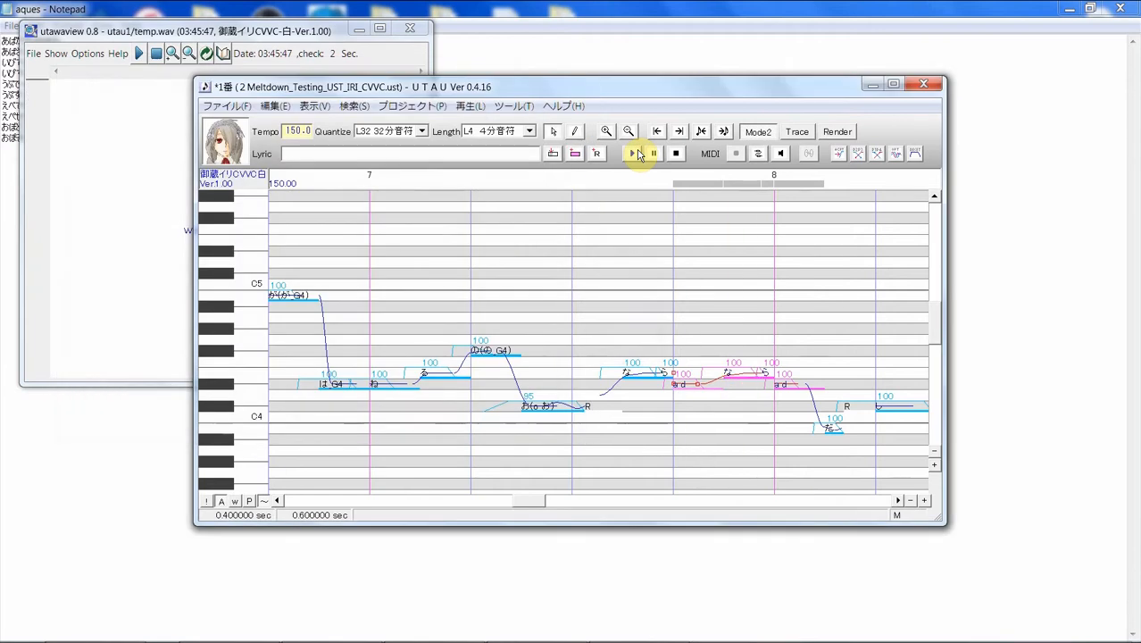
pyautogui.click(297, 35)
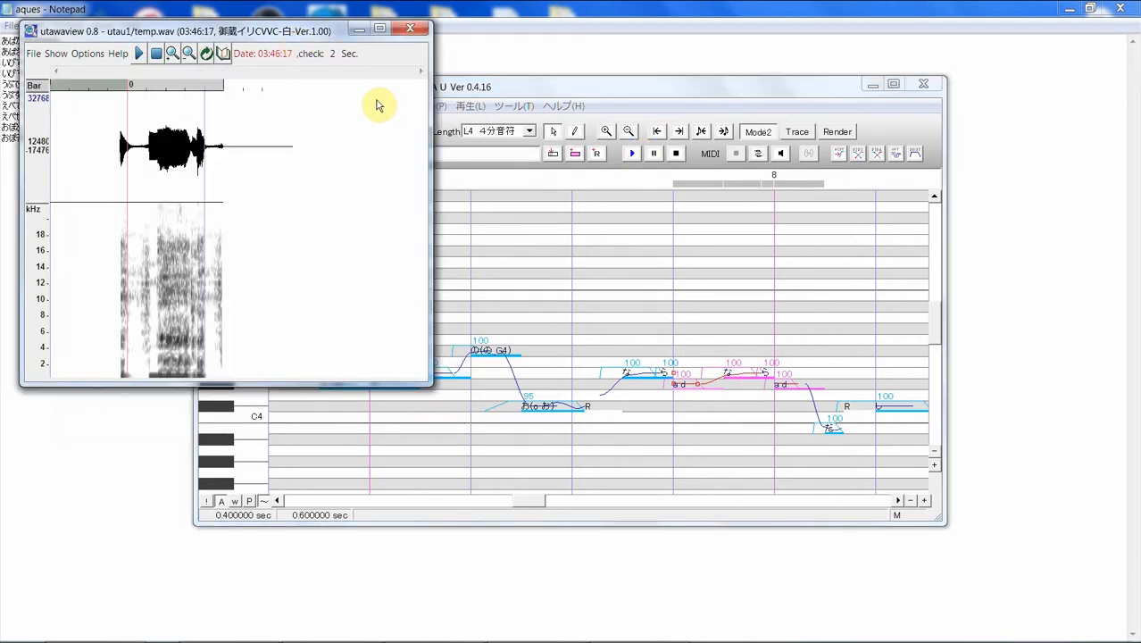
# Step: Play the original ら and "a d" pair, followed by the copied pair at measure 8, to compare their sound
pyautogui.moveTo(662, 398); pyautogui.dragTo(689, 404)
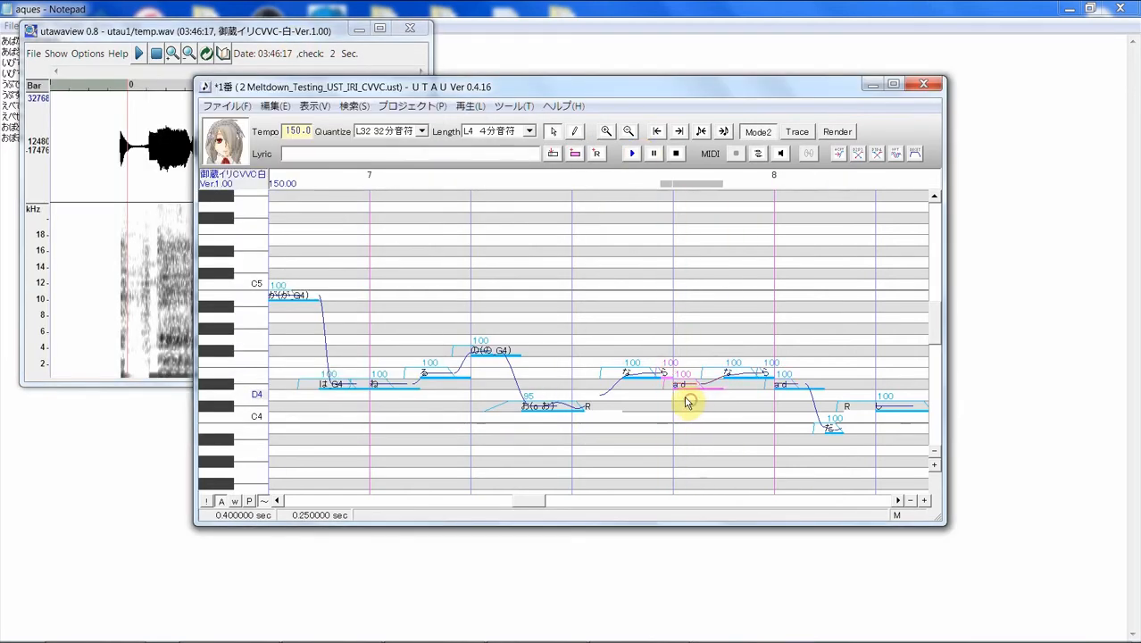
pyautogui.click(632, 154)
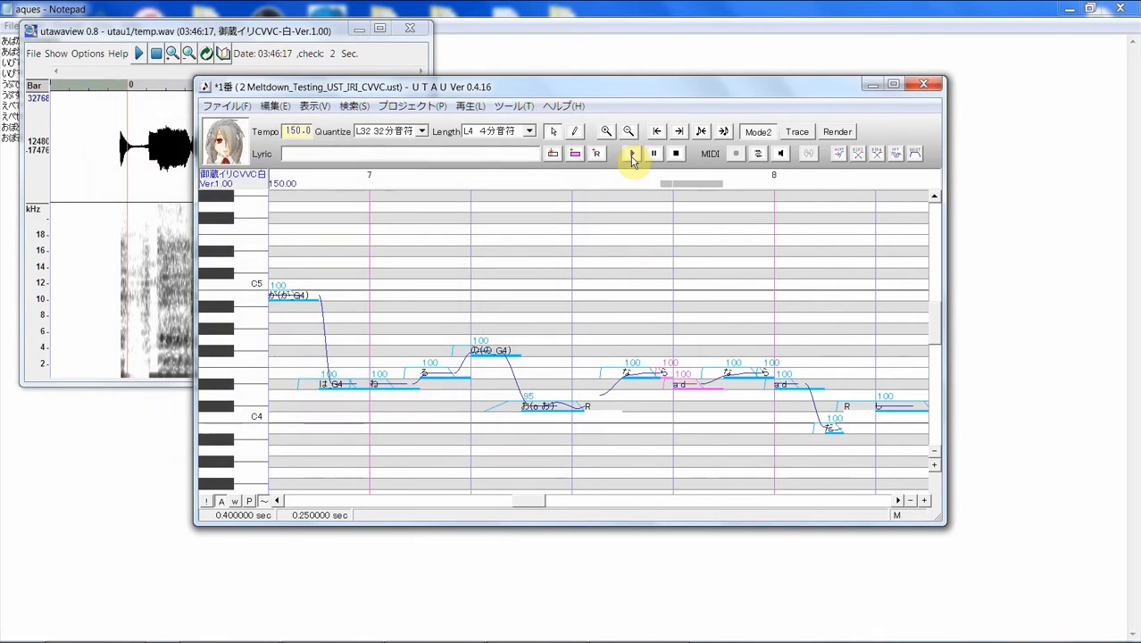
pyautogui.click(632, 153)
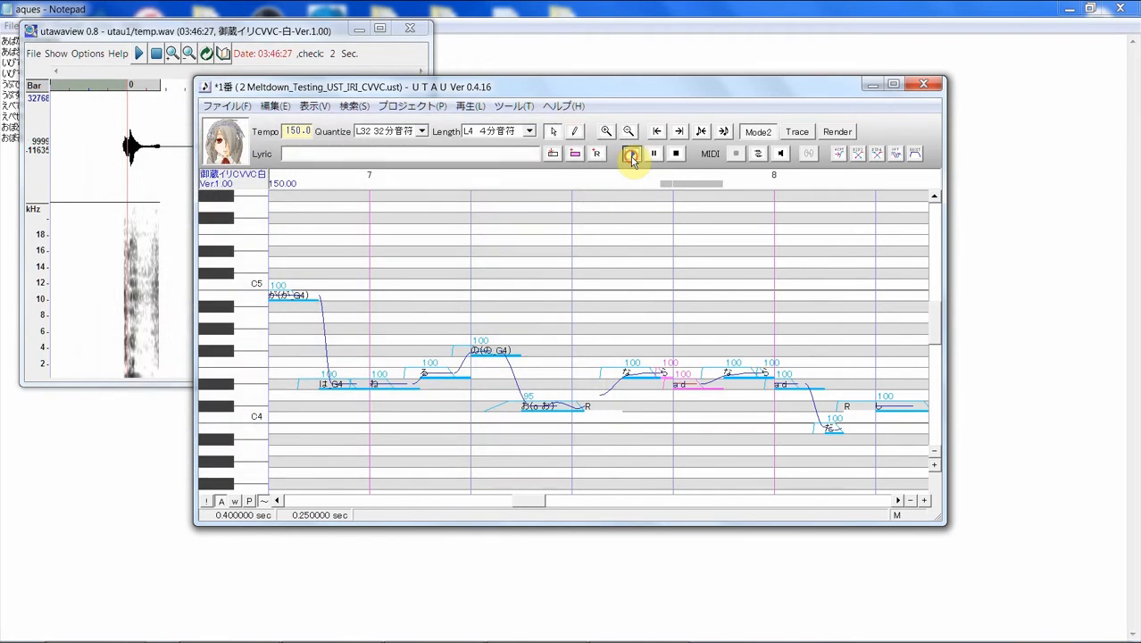
pyautogui.moveTo(773, 396); pyautogui.dragTo(793, 402)
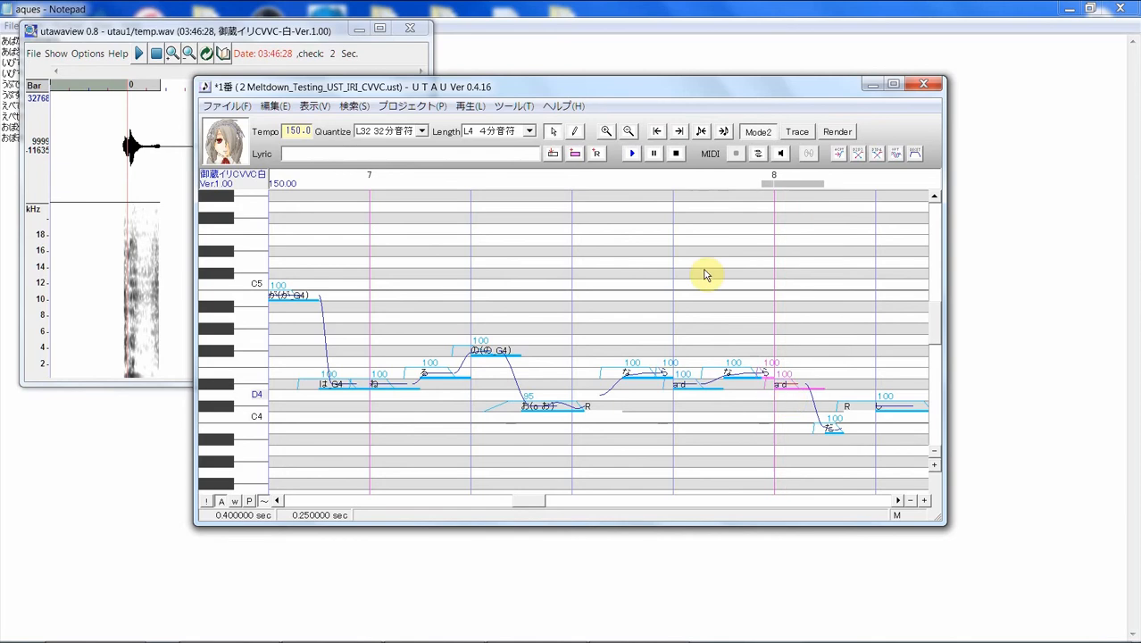
pyautogui.click(632, 154)
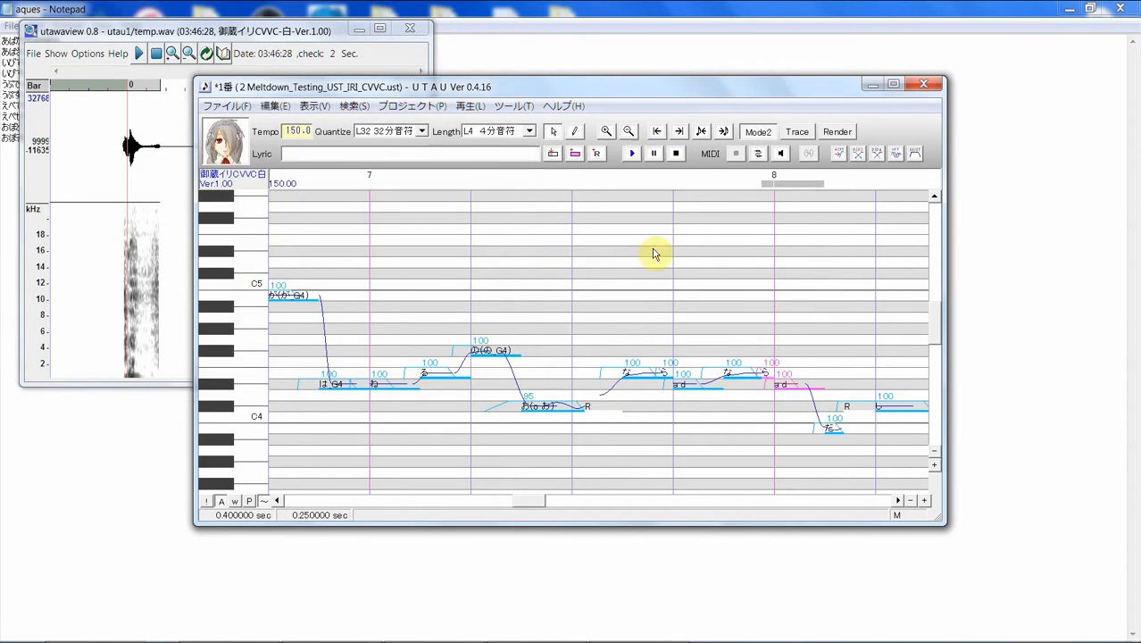
# Step: Change the lyric of the copied な note to R, leaving a rest between the two ら and "a d" pairs
pyautogui.doubleClick(733, 371)
pyautogui.write('R')
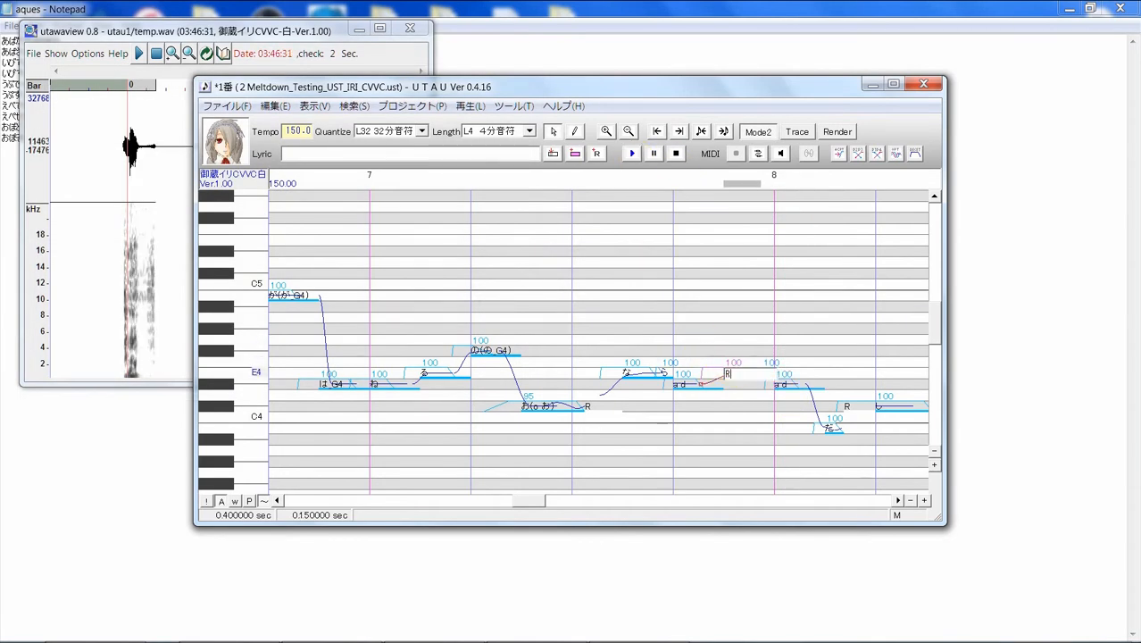
pyautogui.press('Return')
# Step: Play both ら and "a d" pairs in sequence and move the piano roll window aside to compare their waveforms in utawaview
pyautogui.moveTo(667, 401); pyautogui.dragTo(793, 386)
pyautogui.click(634, 153)
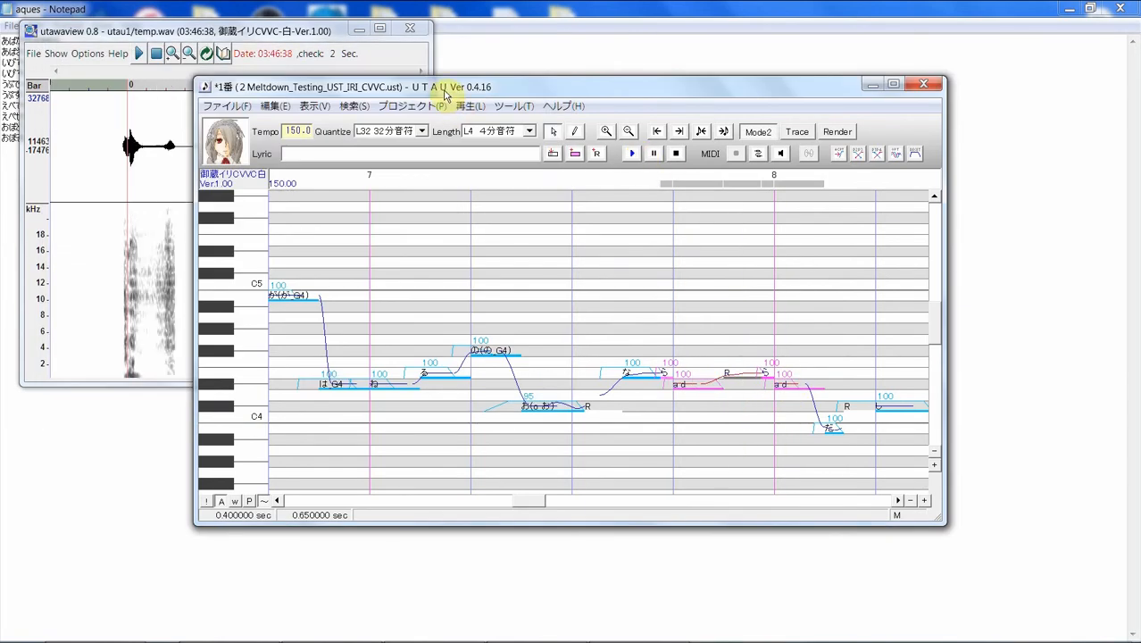
pyautogui.moveTo(446, 90); pyautogui.dragTo(497, 95)
pyautogui.moveTo(568, 110); pyautogui.dragTo(546, 94)
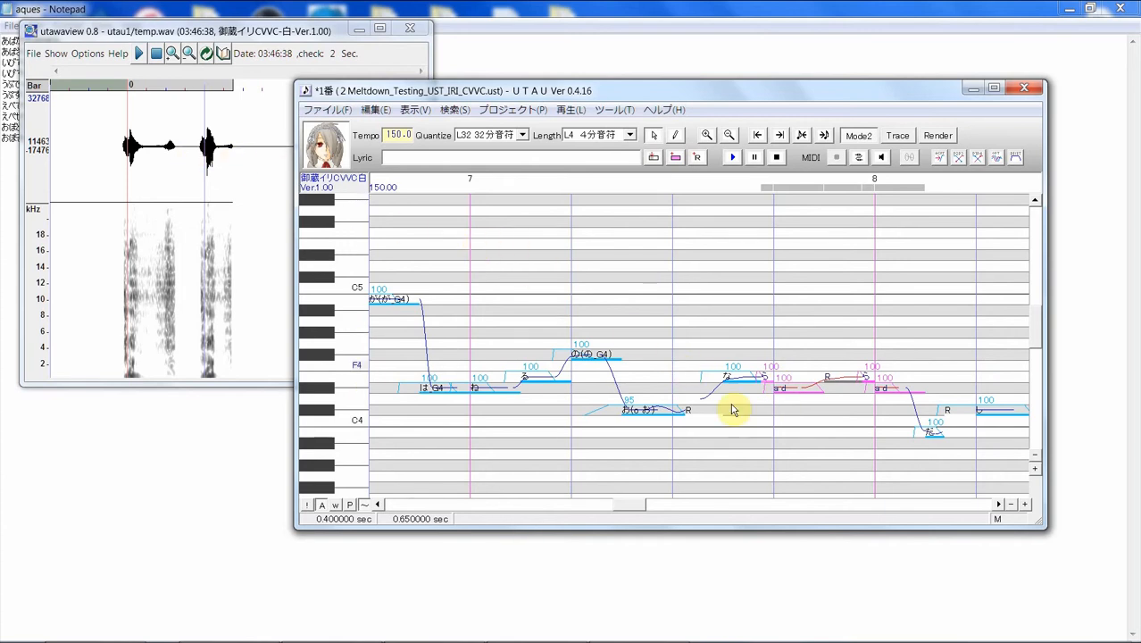
# Step: Inspect the sample timing of the first "a d" note in the voicebank waveform editor and close it without changes
pyautogui.click(800, 413)
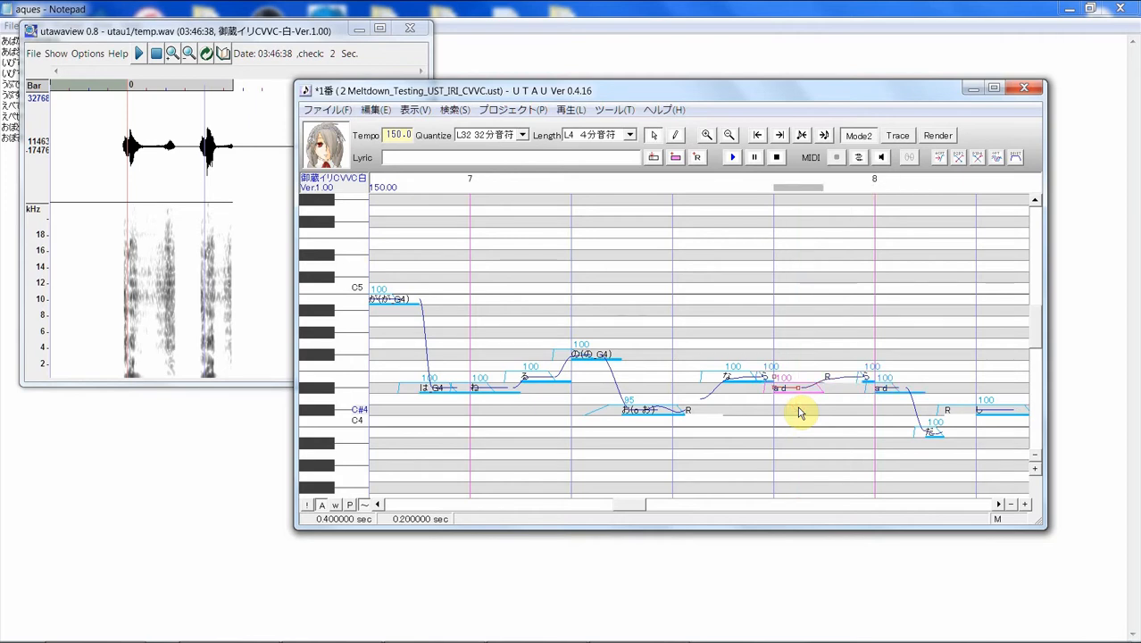
pyautogui.hotkey('ctrl', 'f')
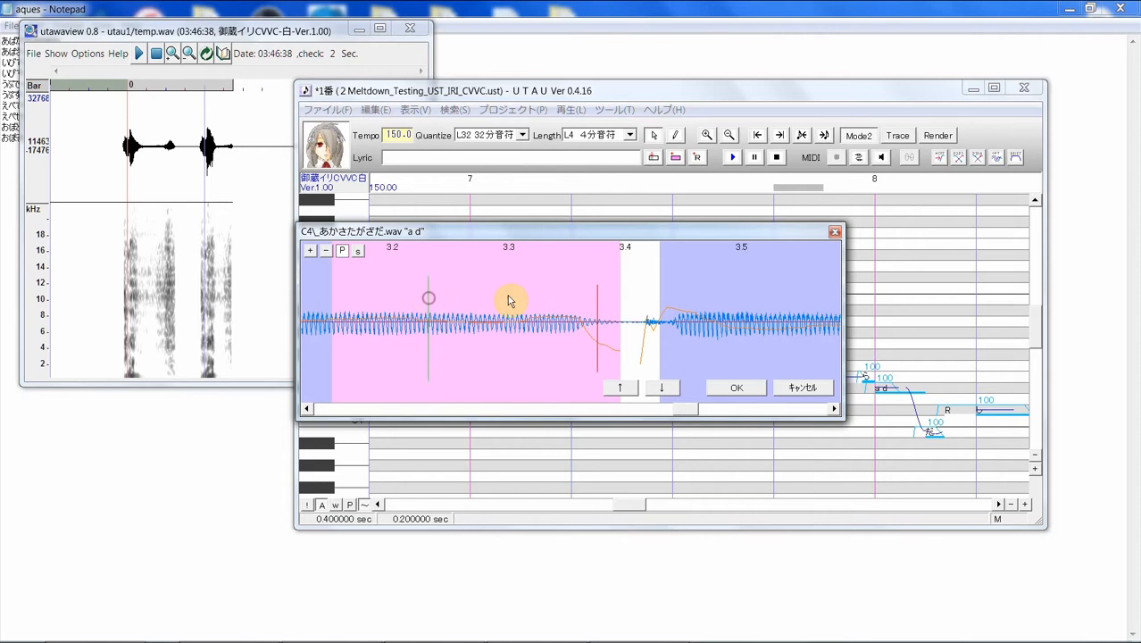
pyautogui.click(599, 308)
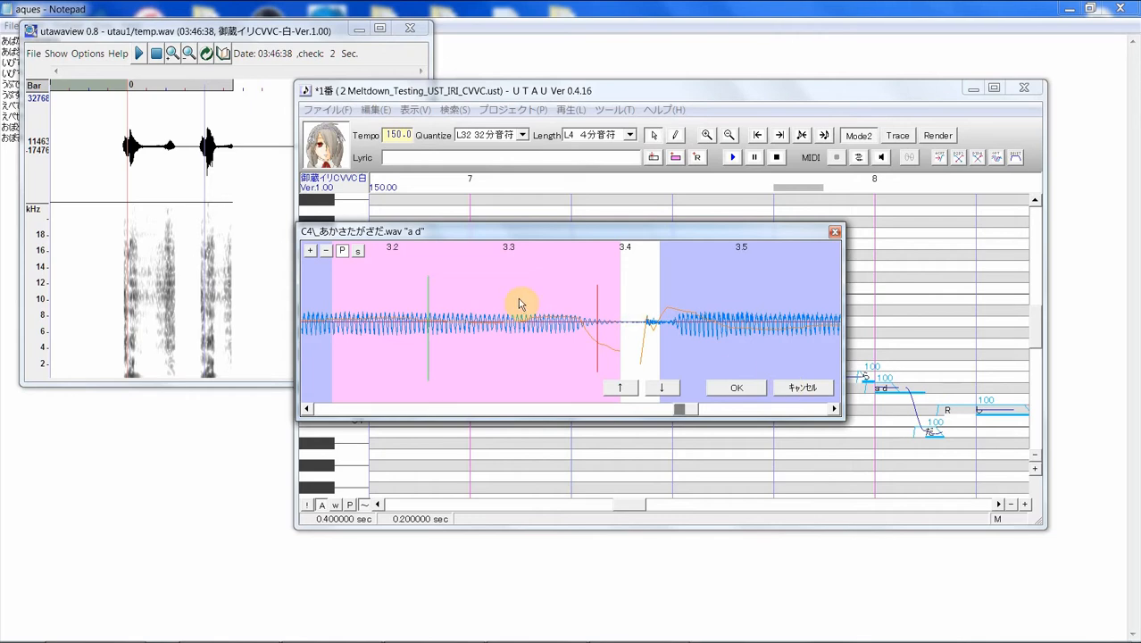
pyautogui.click(804, 391)
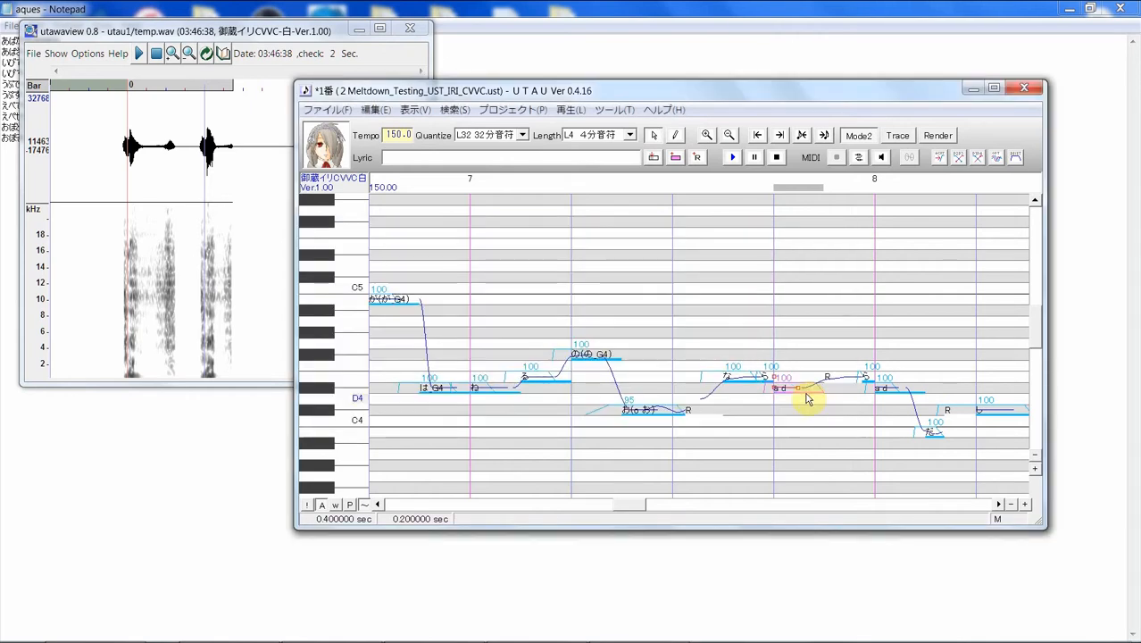
# Step: Play the ら and "a d" pairs around measure 8 once more, from the first ら through the last "a d"
pyautogui.moveTo(806, 414); pyautogui.dragTo(769, 411)
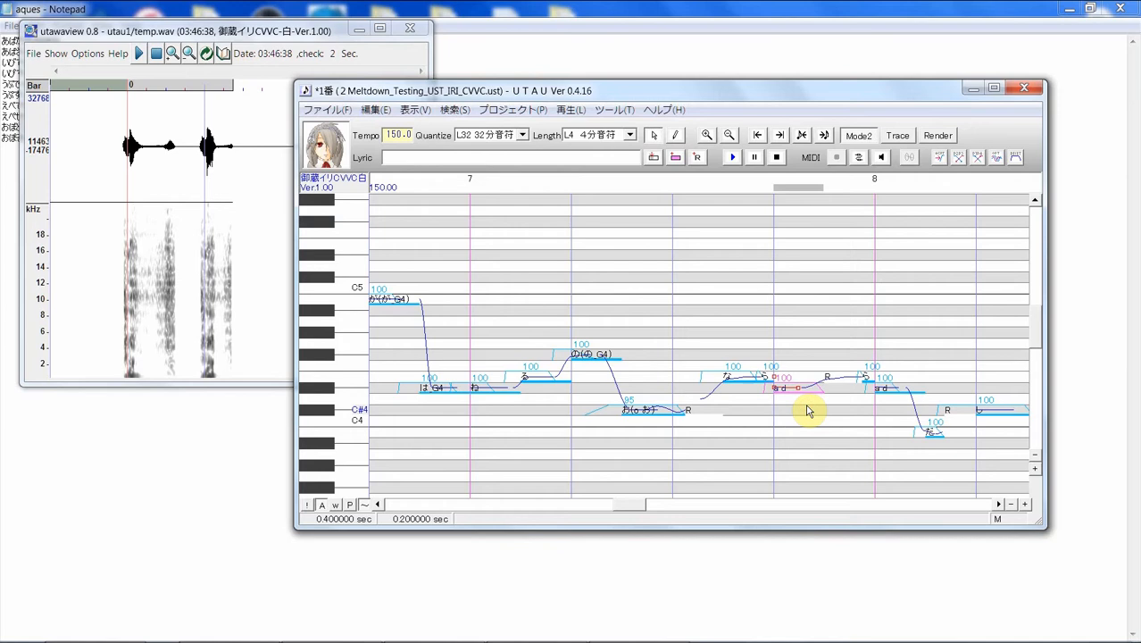
pyautogui.moveTo(866, 395); pyautogui.dragTo(761, 381)
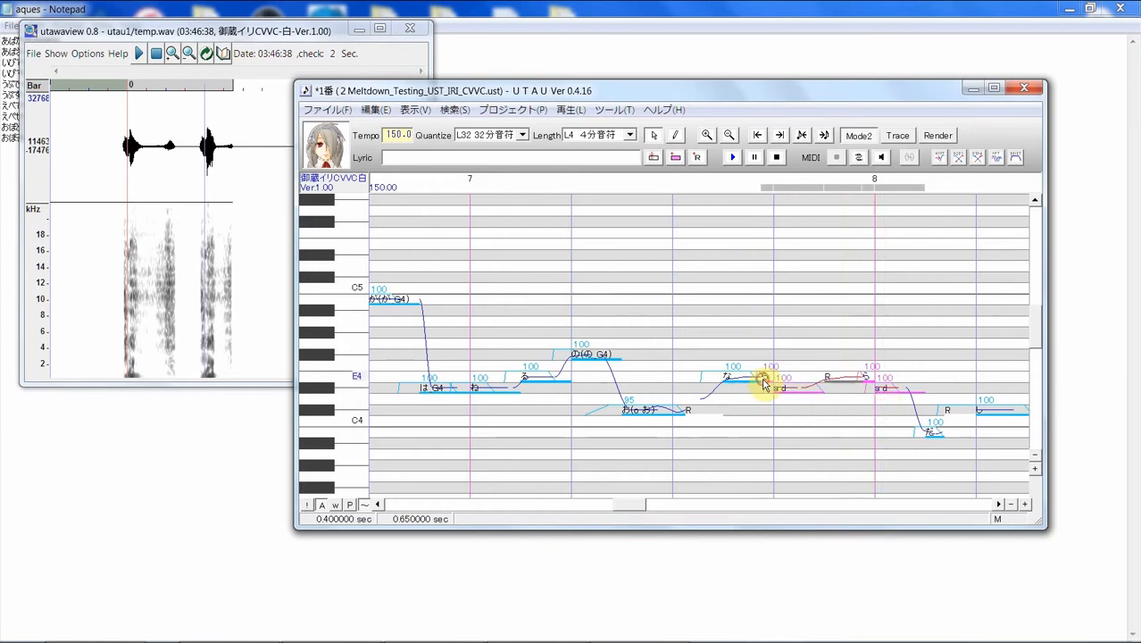
pyautogui.click(732, 159)
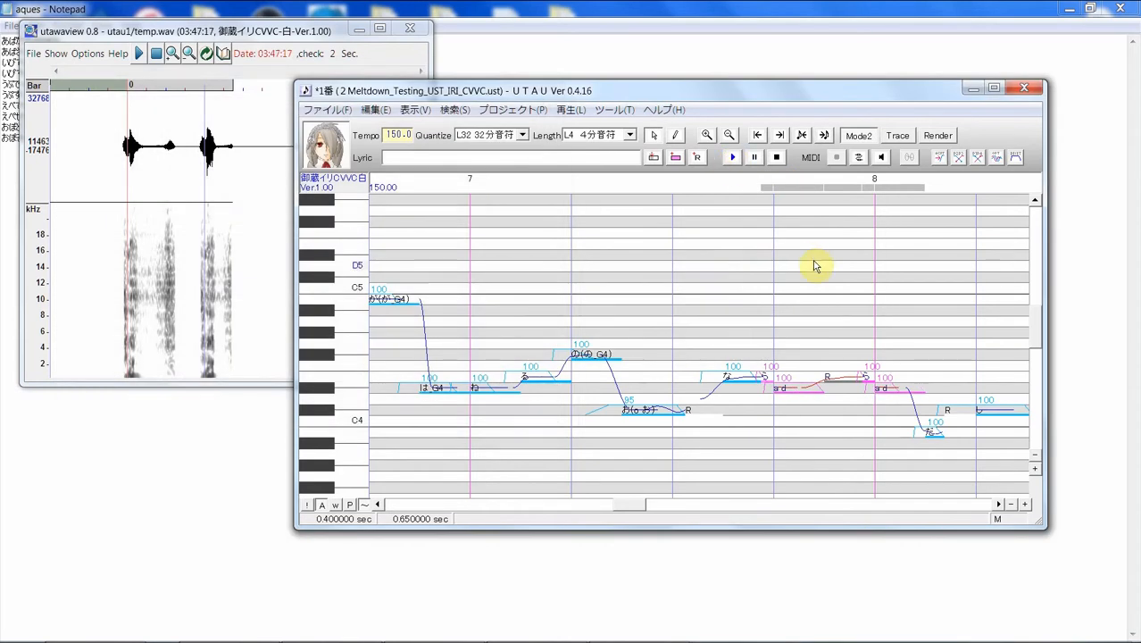
# Step: Undo the ら and "a d" test edits and the copied notes around measure 8, and save the UST
pyautogui.hotkey('ctrl', 'z')
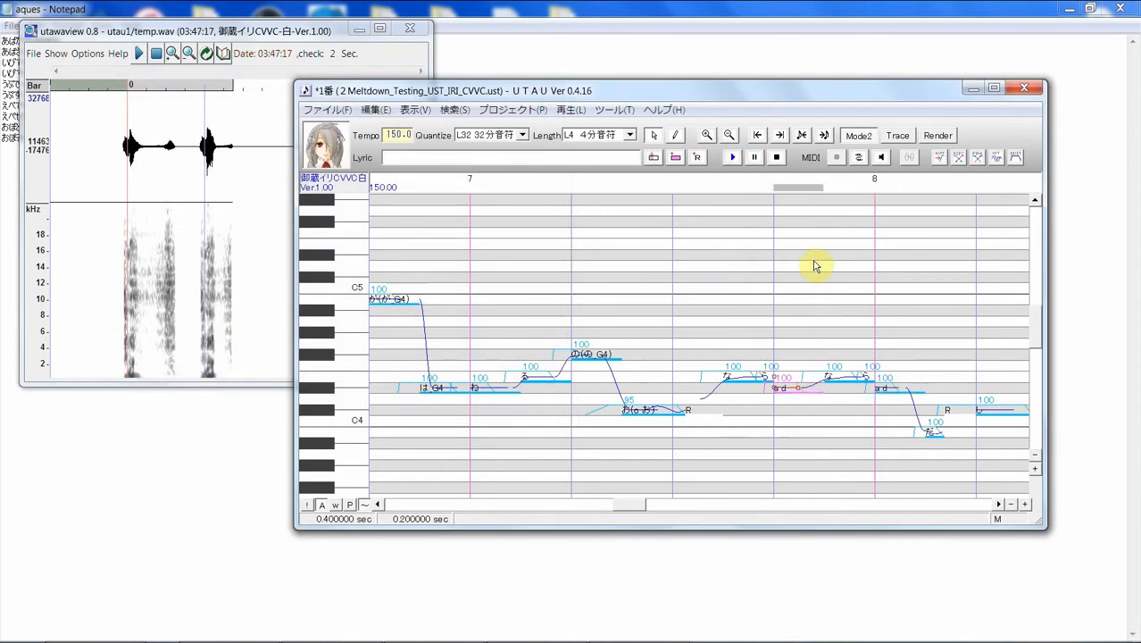
pyautogui.hotkey('ctrl', 'z')
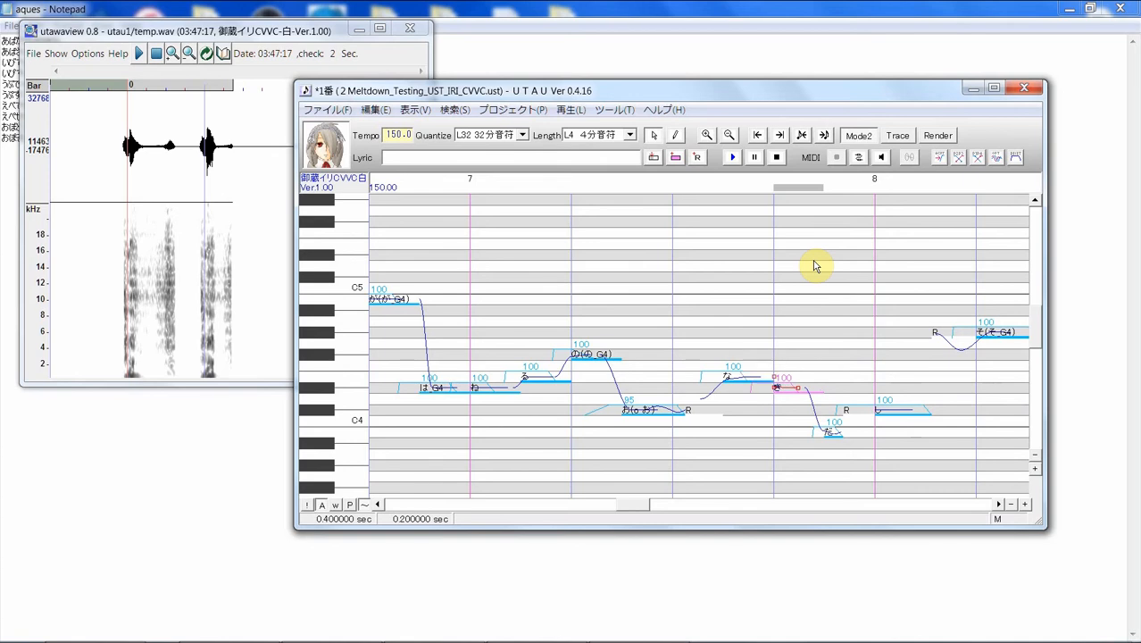
pyautogui.moveTo(645, 504); pyautogui.dragTo(438, 485)
pyautogui.moveTo(489, 487); pyautogui.dragTo(618, 487)
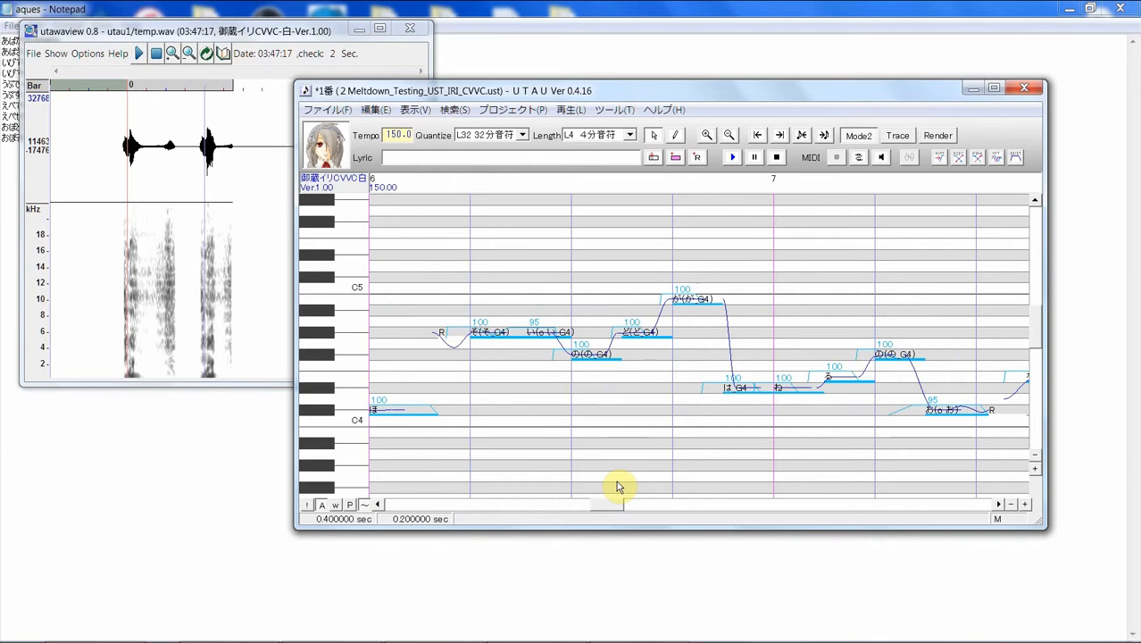
pyautogui.moveTo(622, 509); pyautogui.dragTo(400, 474)
pyautogui.hotkey('ctrl', 's')
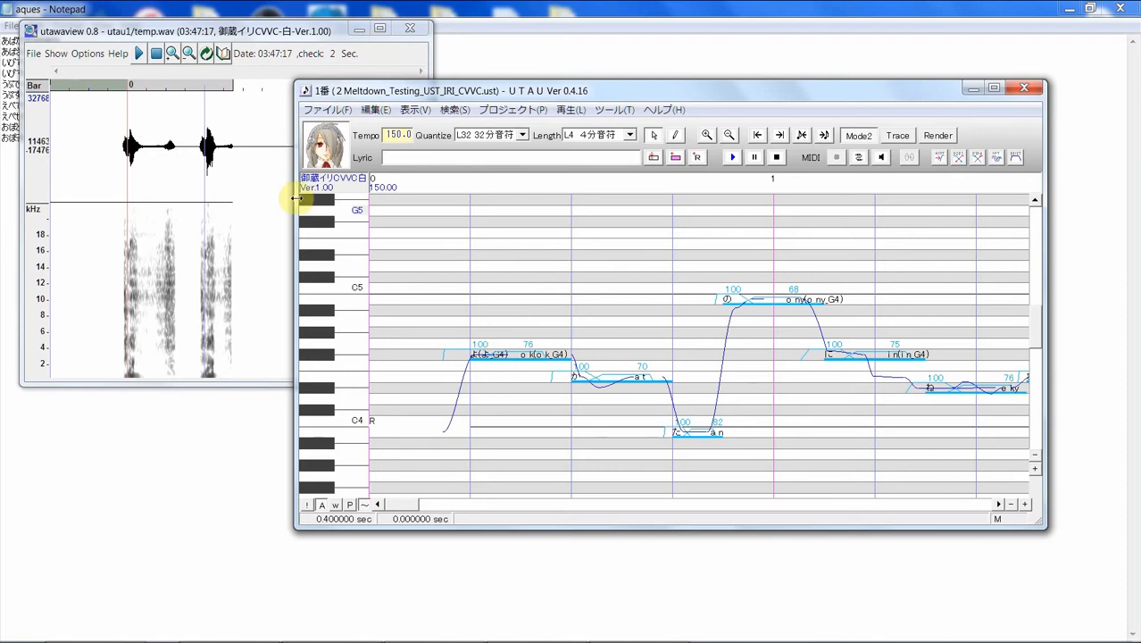
# Step: Play the song's opening phrase from its first note through the rest after の at measure 4
pyautogui.press('space')
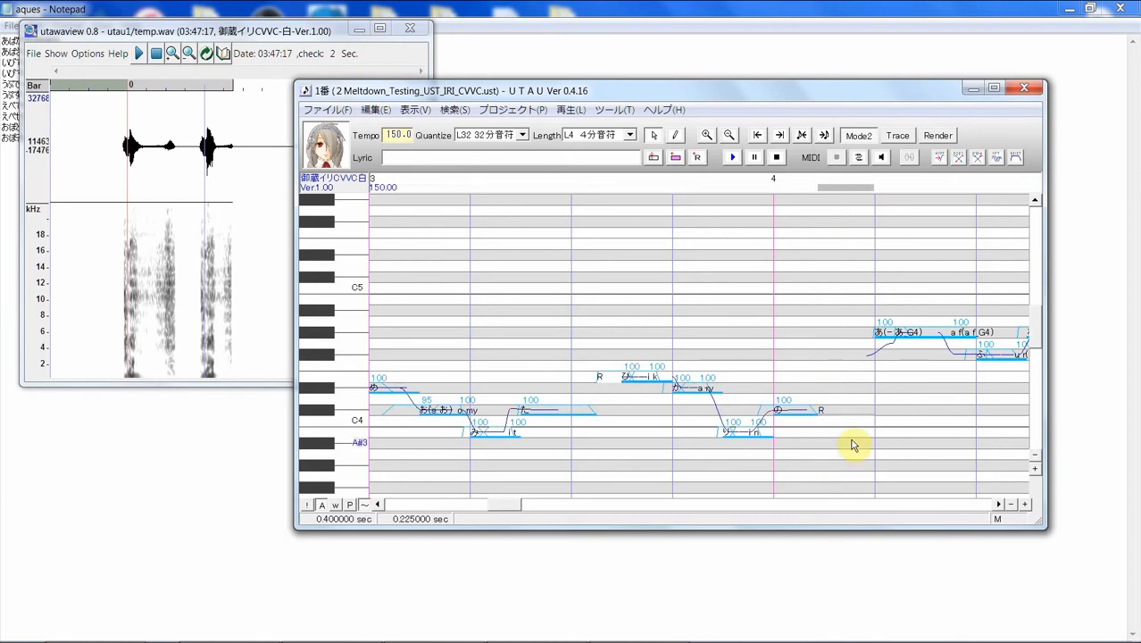
pyautogui.press('space')
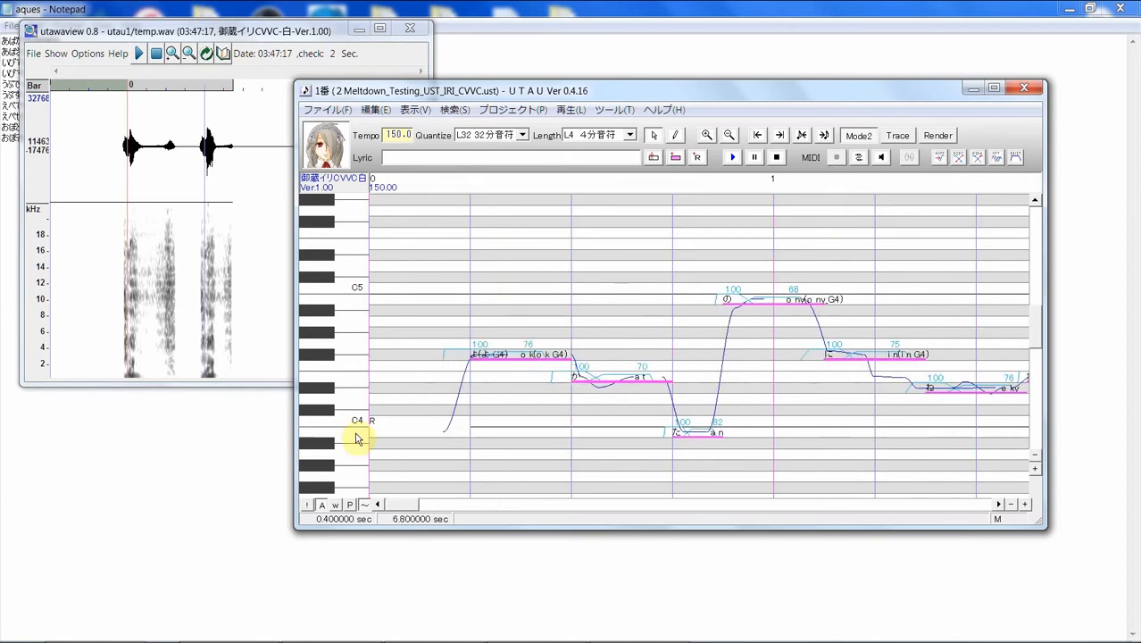
pyautogui.click(732, 158)
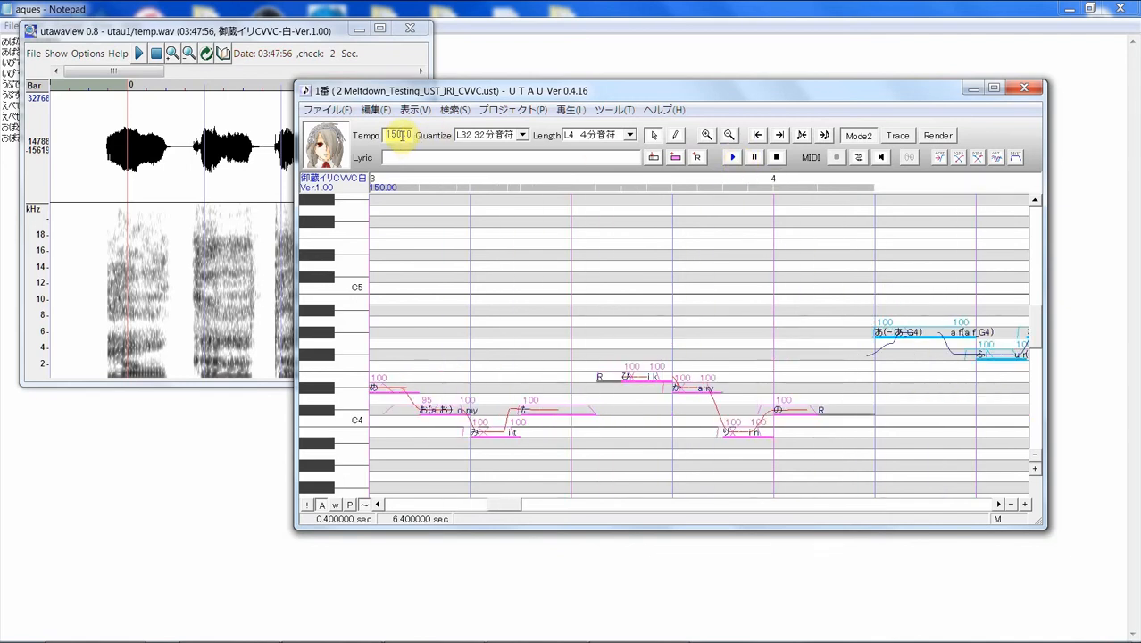
# Step: Set the tempo of the whole song to 170
pyautogui.moveTo(509, 509); pyautogui.dragTo(382, 507)
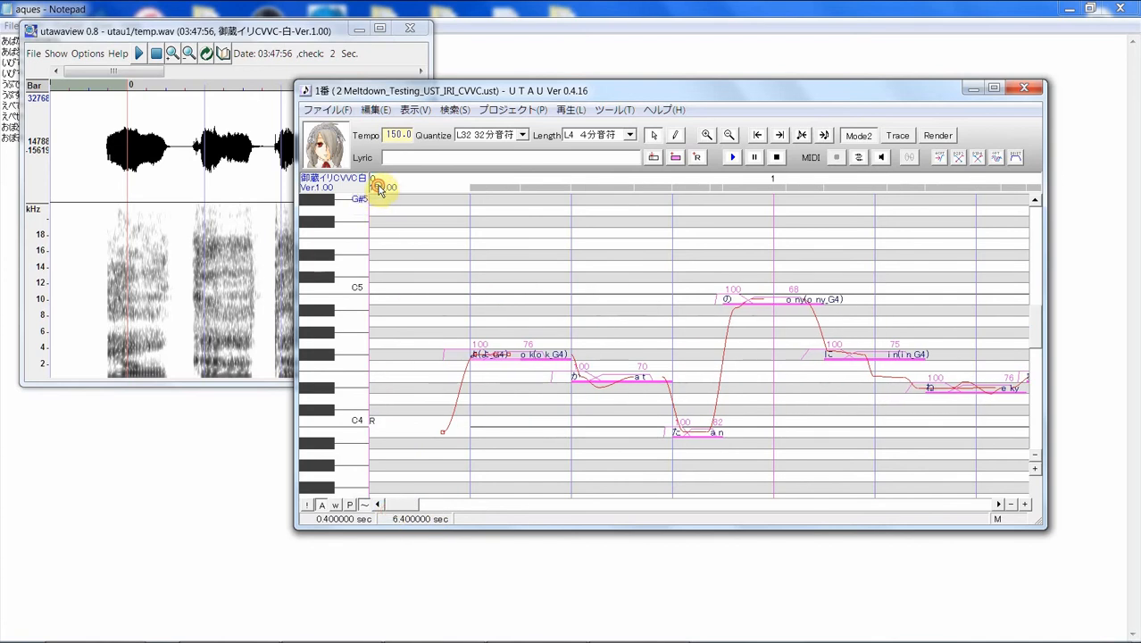
pyautogui.click(419, 300)
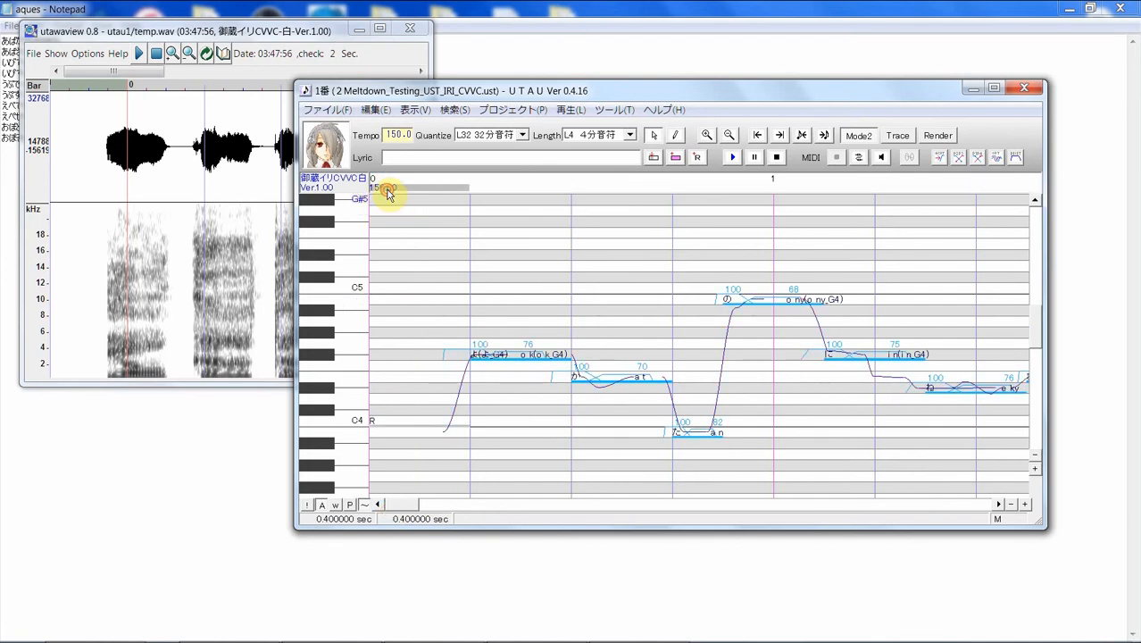
pyautogui.click(396, 134)
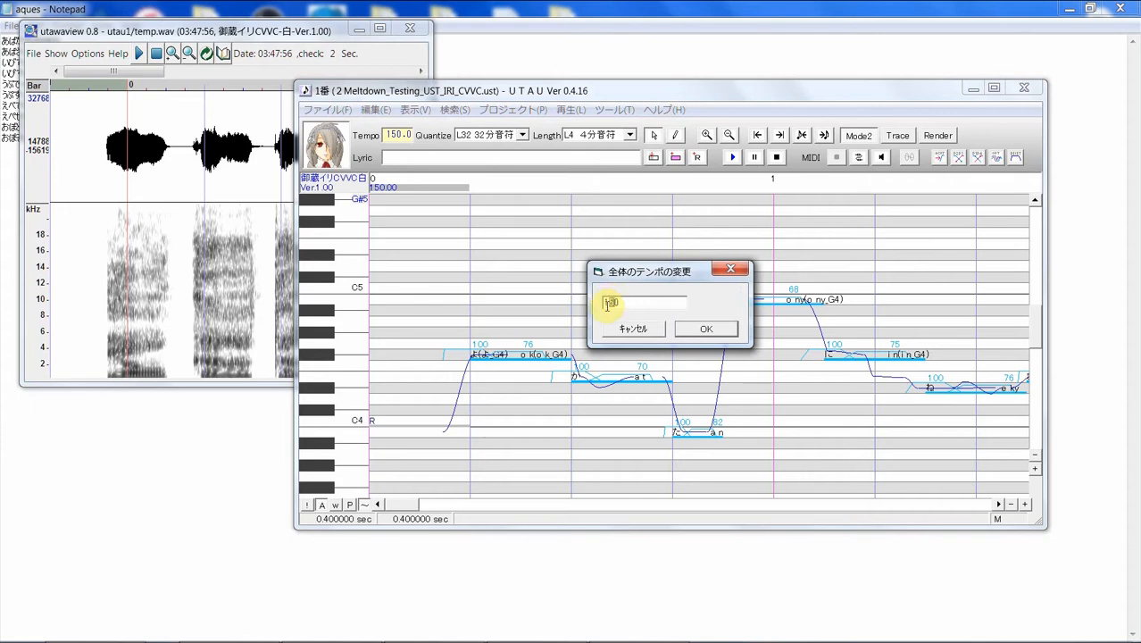
pyautogui.click(706, 329)
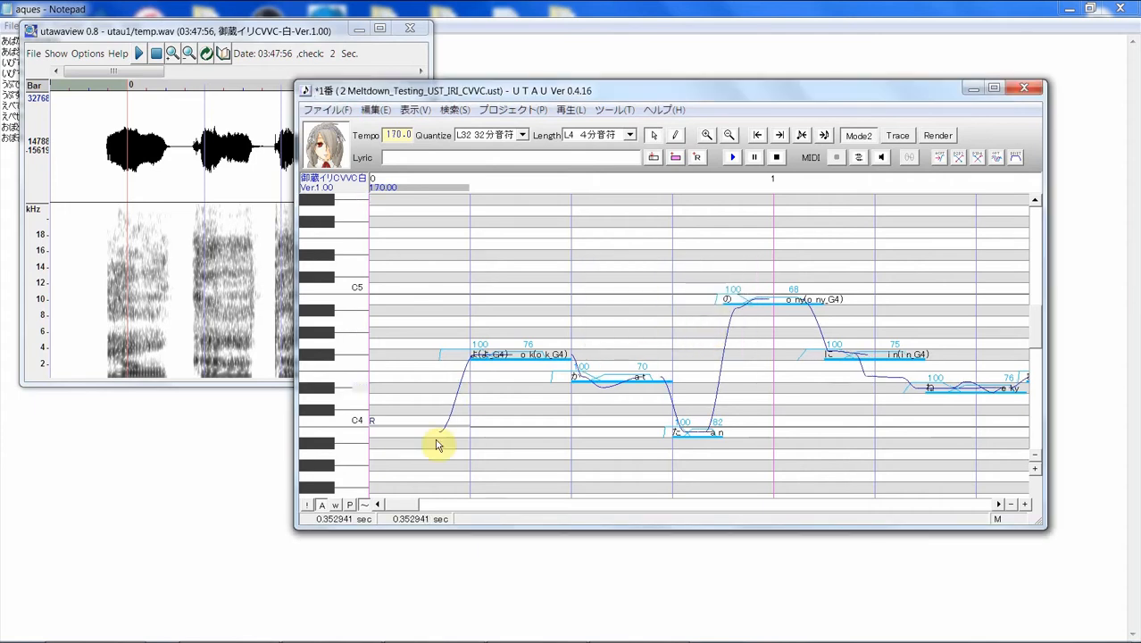
# Step: Play the opening phrase from よ through the rest after measure 4 at the 170 tempo
pyautogui.moveTo(421, 482); pyautogui.dragTo(721, 441)
pyautogui.click(498, 356)
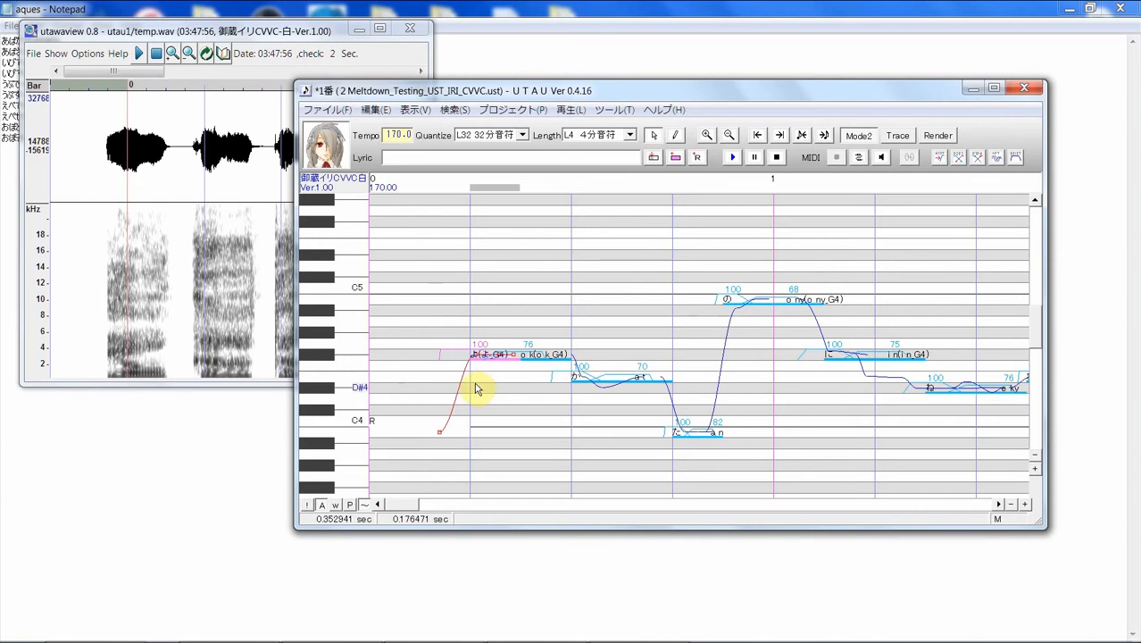
pyautogui.moveTo(489, 400); pyautogui.dragTo(948, 387)
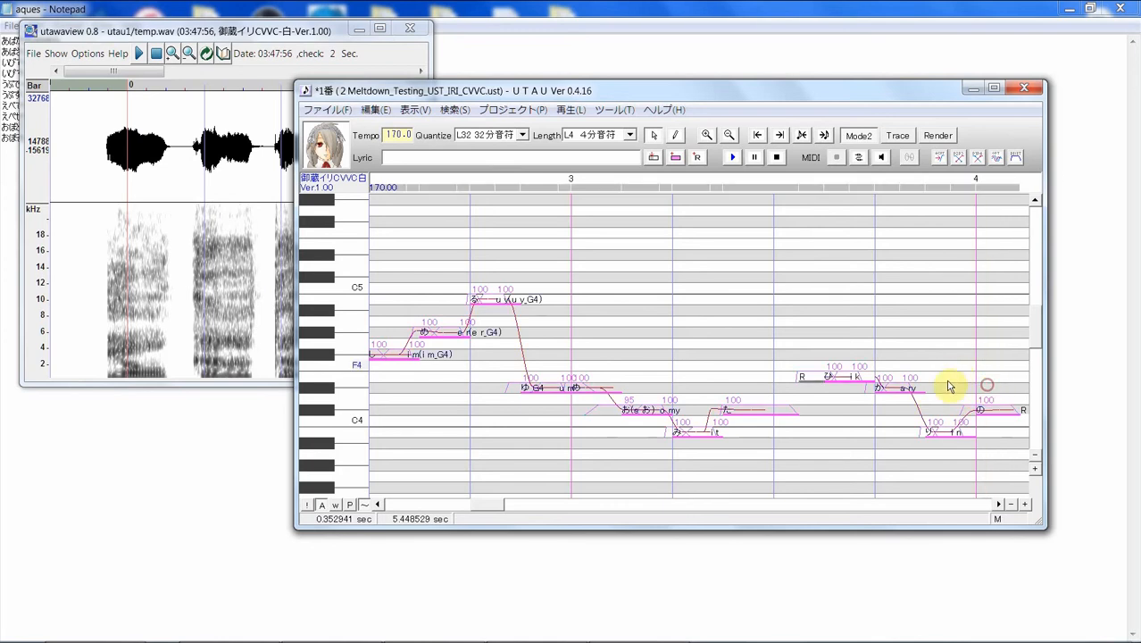
pyautogui.click(1011, 505)
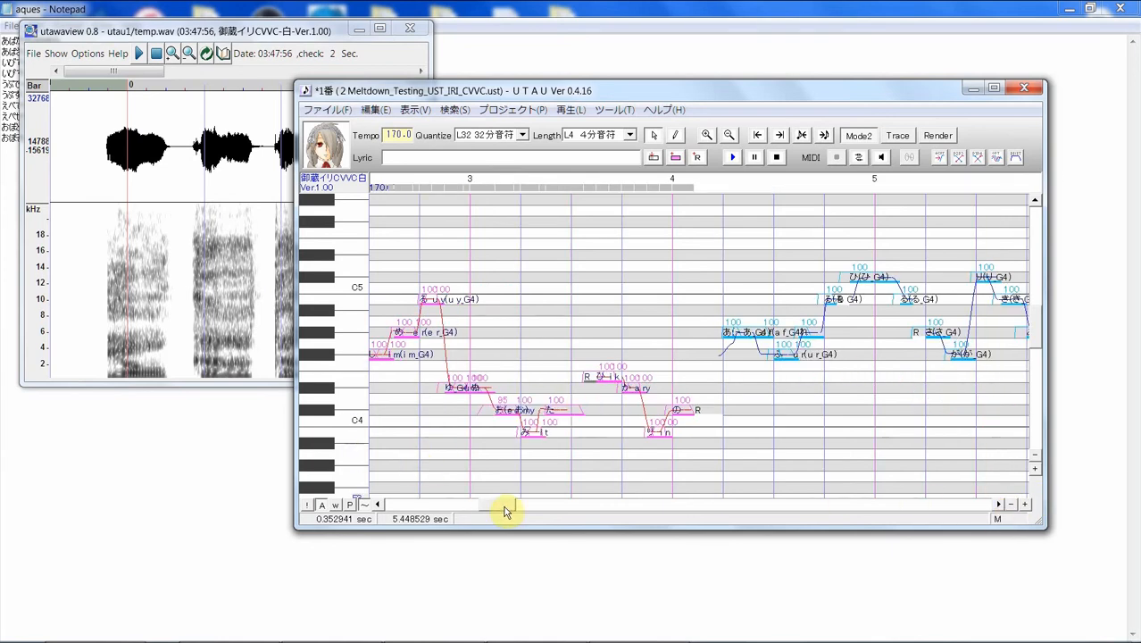
pyautogui.moveTo(509, 505); pyautogui.dragTo(402, 510)
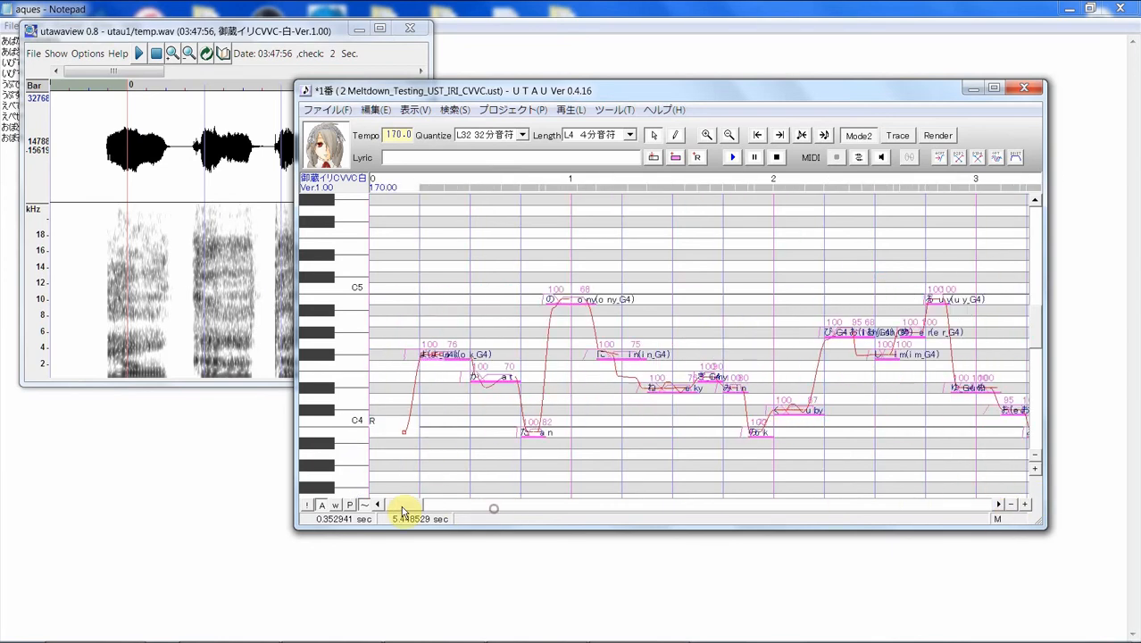
pyautogui.click(730, 160)
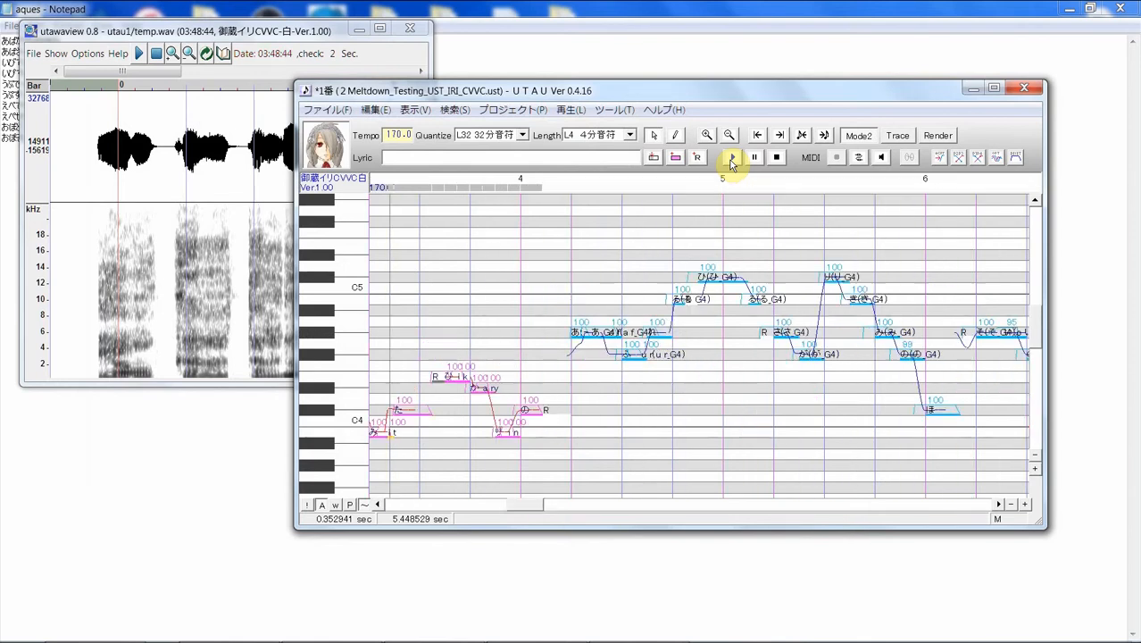
# Step: Try to optimize the crossfades of the opening phrase, play it again and view its waveform in utawaview
pyautogui.click(1000, 161)
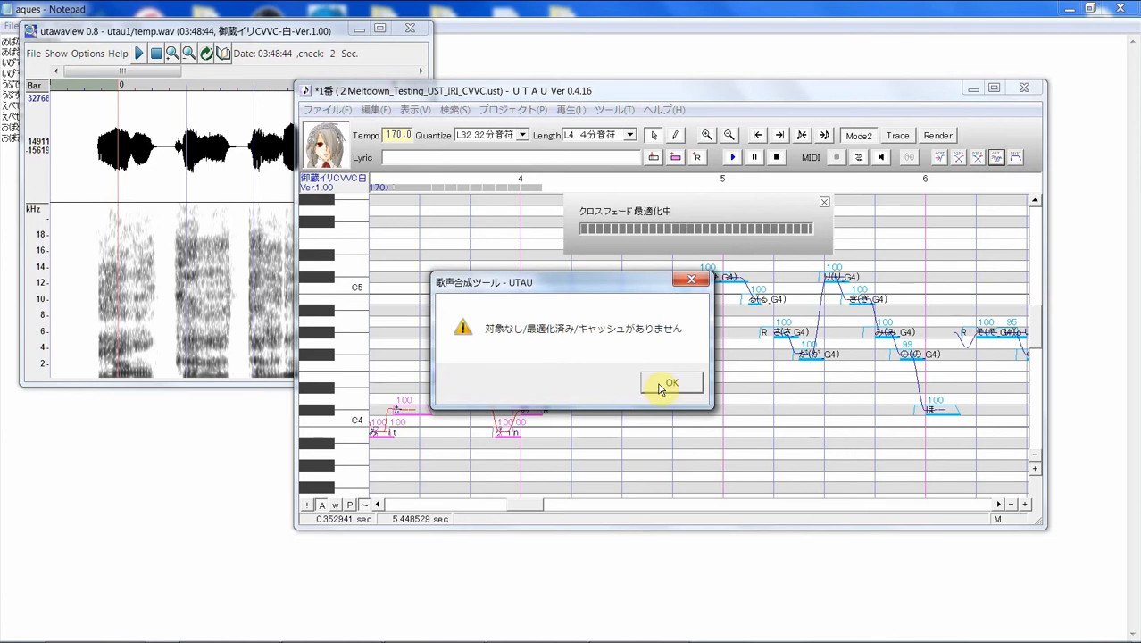
pyautogui.click(664, 384)
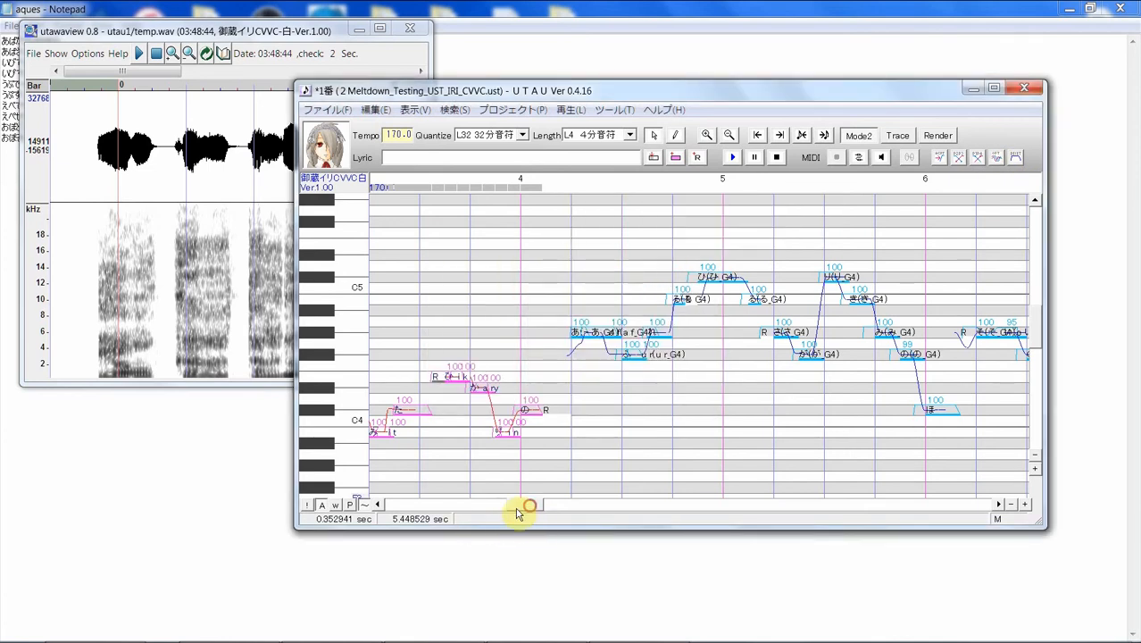
pyautogui.moveTo(518, 513); pyautogui.dragTo(393, 508)
pyautogui.click(732, 157)
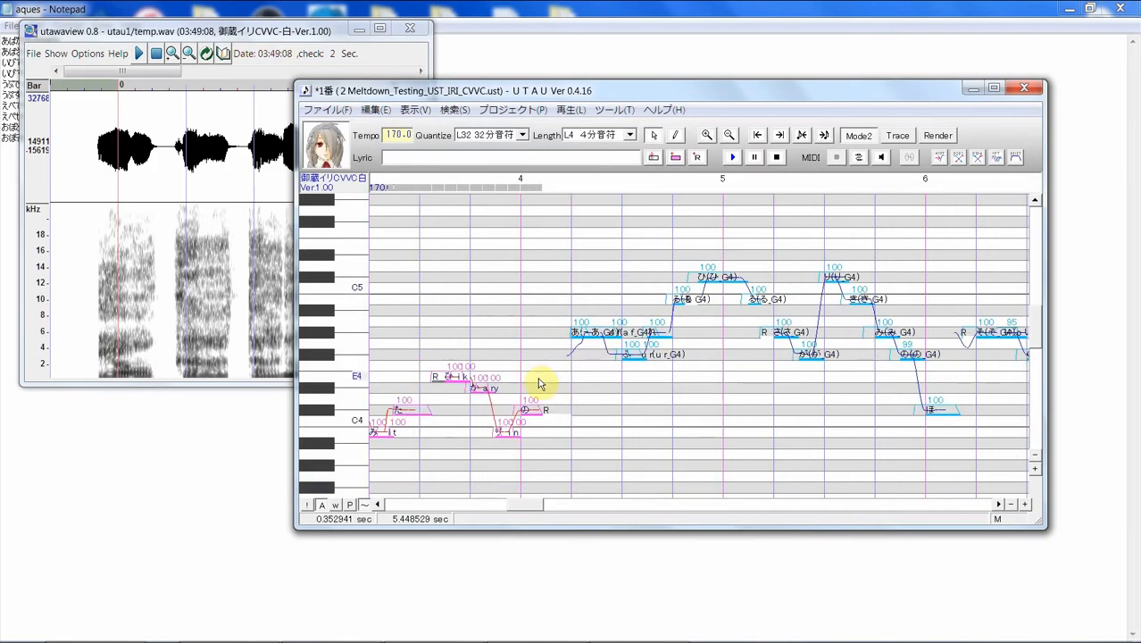
pyautogui.click(287, 32)
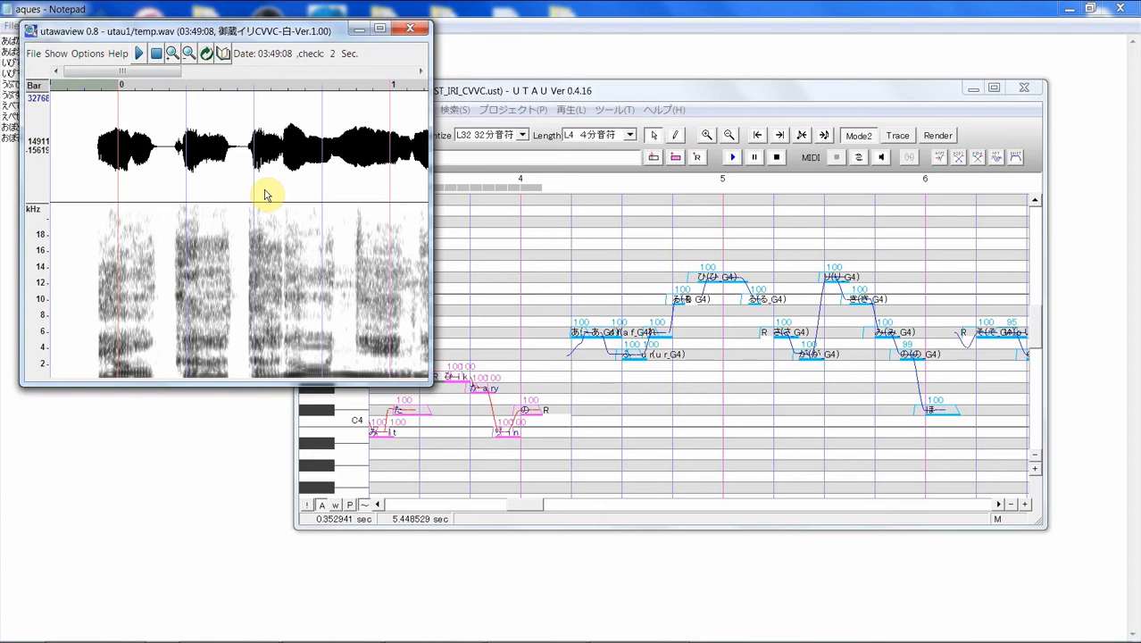
# Step: Select all notes in the song and increase their consonant velocity in the selection's properties
pyautogui.moveTo(523, 505); pyautogui.dragTo(366, 504)
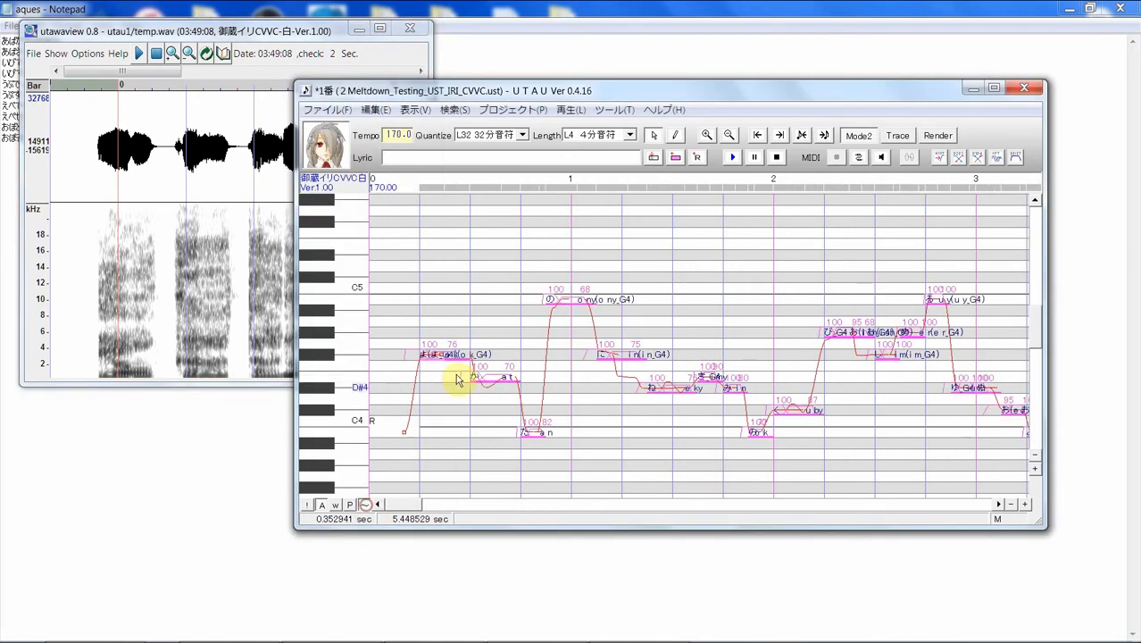
pyautogui.click(1026, 505)
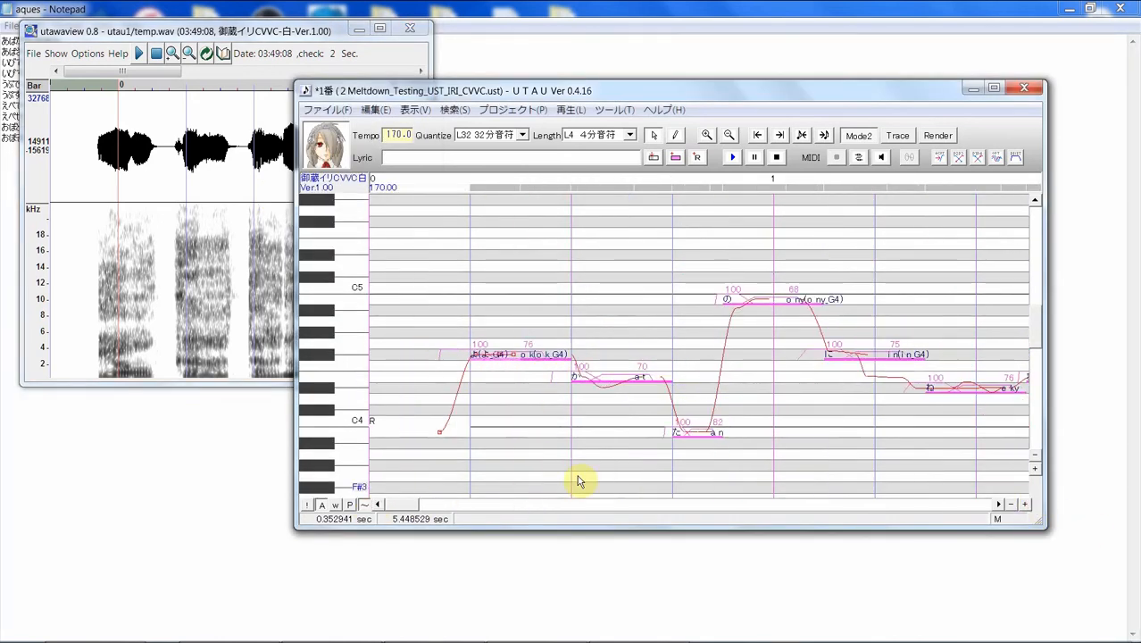
pyautogui.click(605, 422)
pyautogui.hotkey('ctrl', 'a')
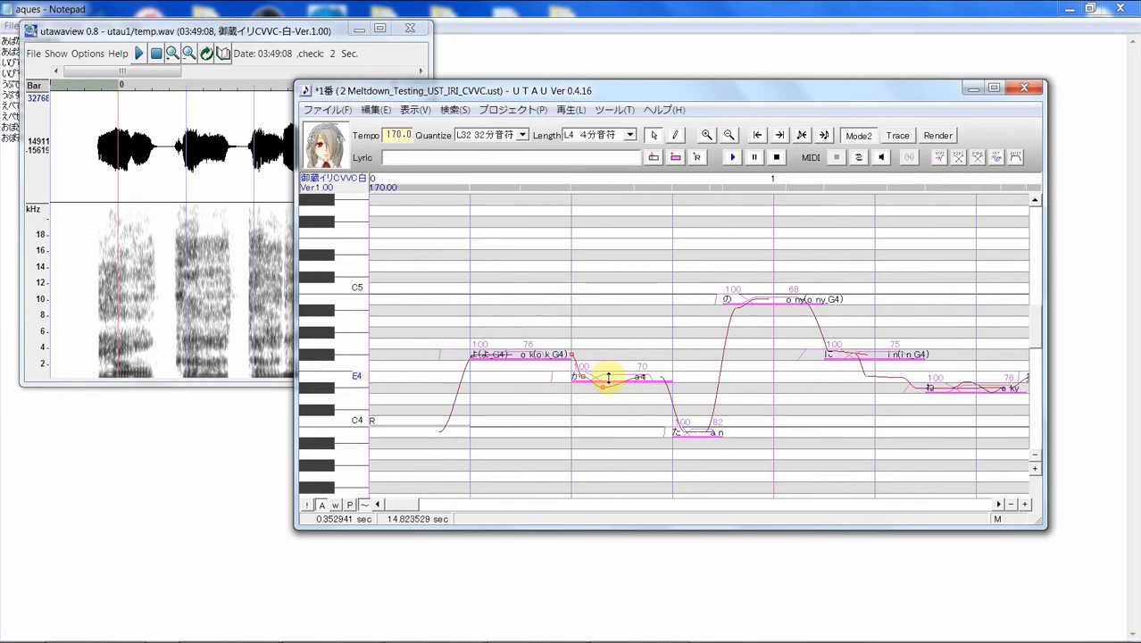
pyautogui.rightClick(608, 378)
pyautogui.click(700, 525)
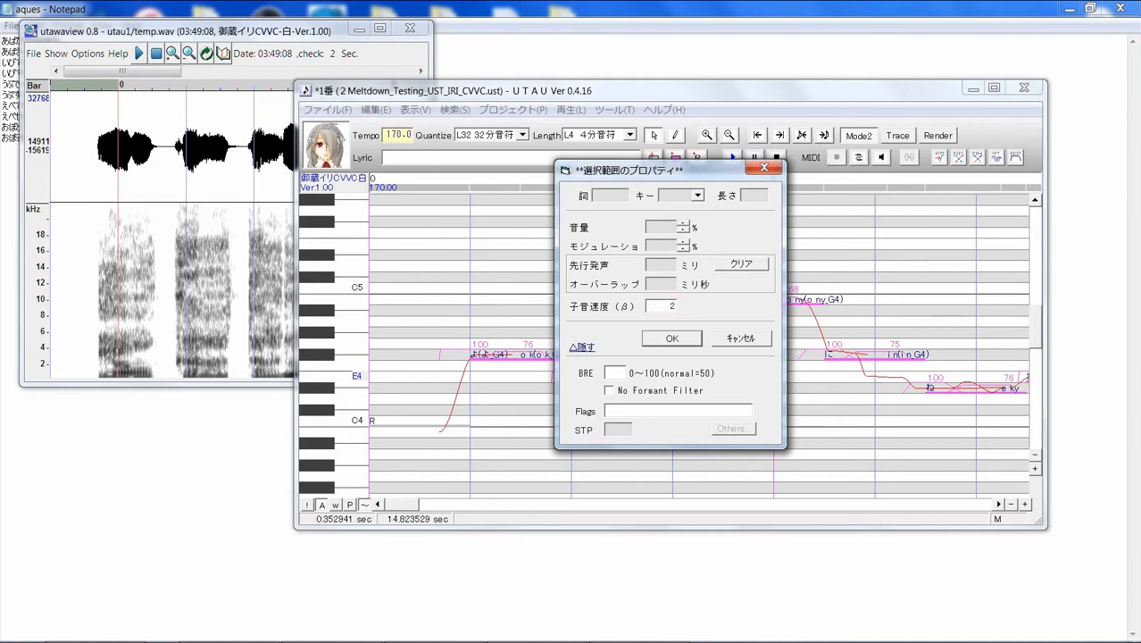
pyautogui.click(676, 341)
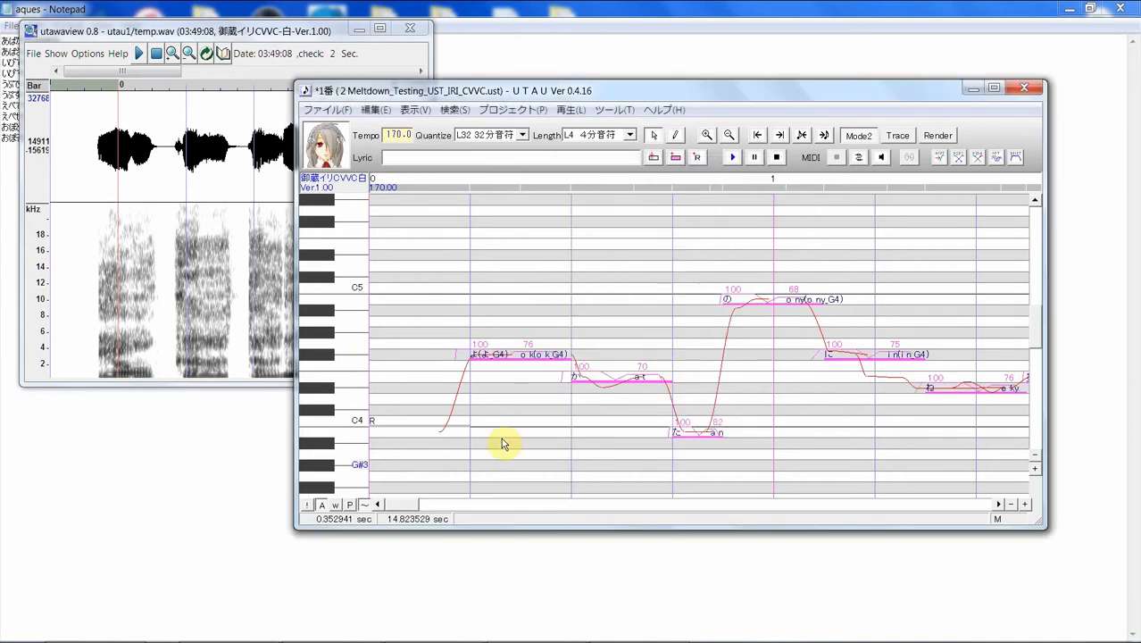
# Step: Lengthen the opening よ note to about 0.26 seconds and shorten the following "o k" note to fit
pyautogui.click(537, 410)
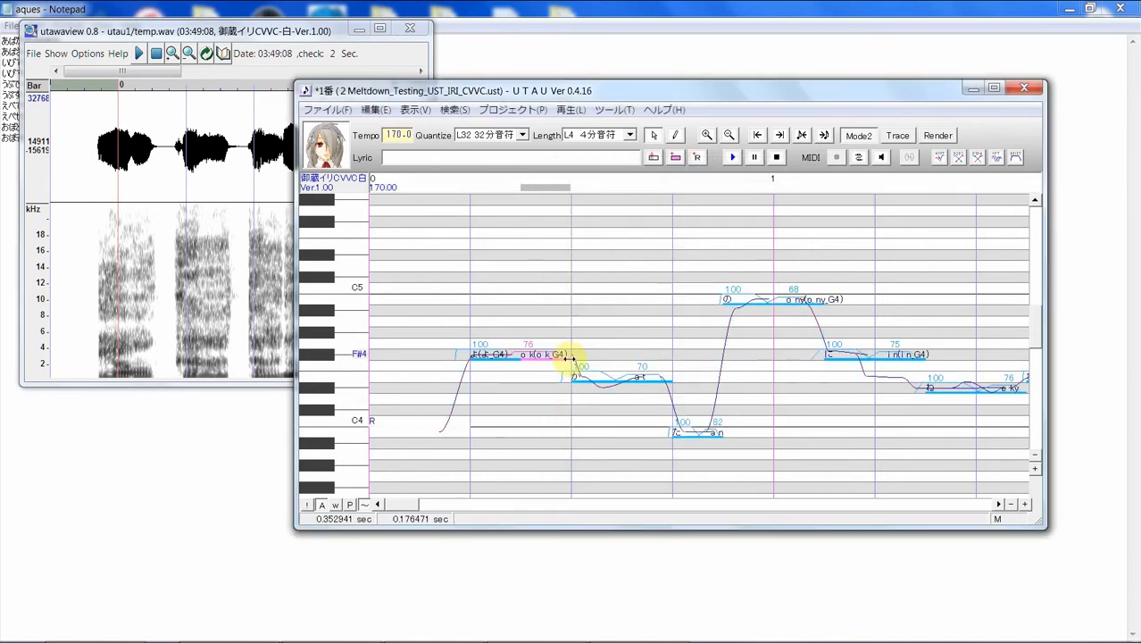
pyautogui.moveTo(551, 362); pyautogui.dragTo(640, 358)
pyautogui.click(554, 361)
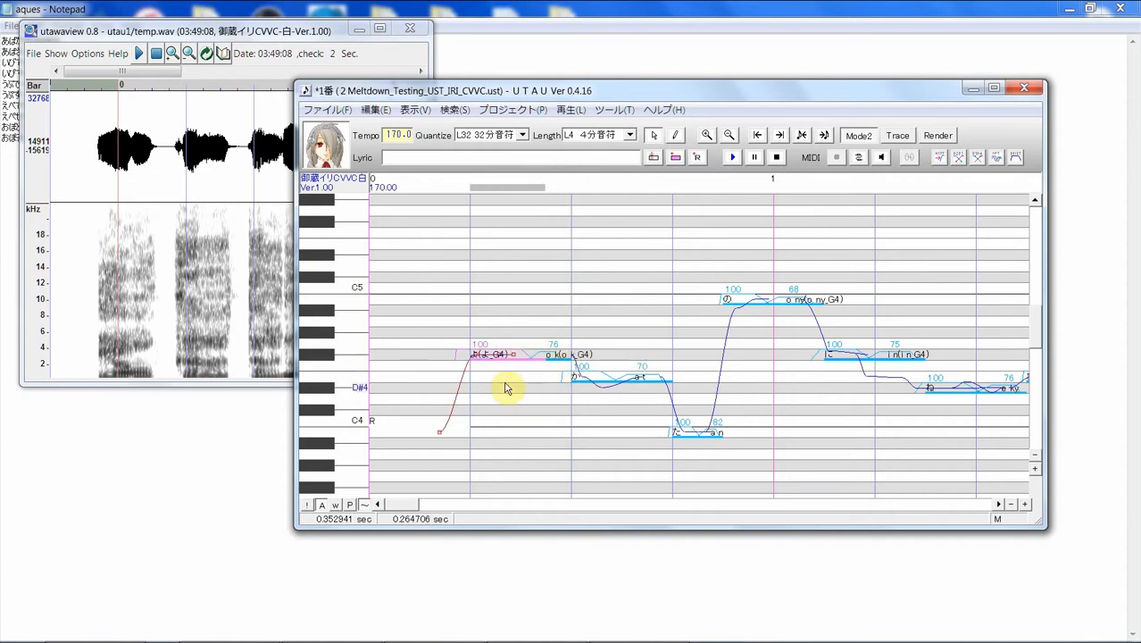
# Step: Play the opening よ, "o k" and か notes to hear the adjusted transition
pyautogui.click(591, 373)
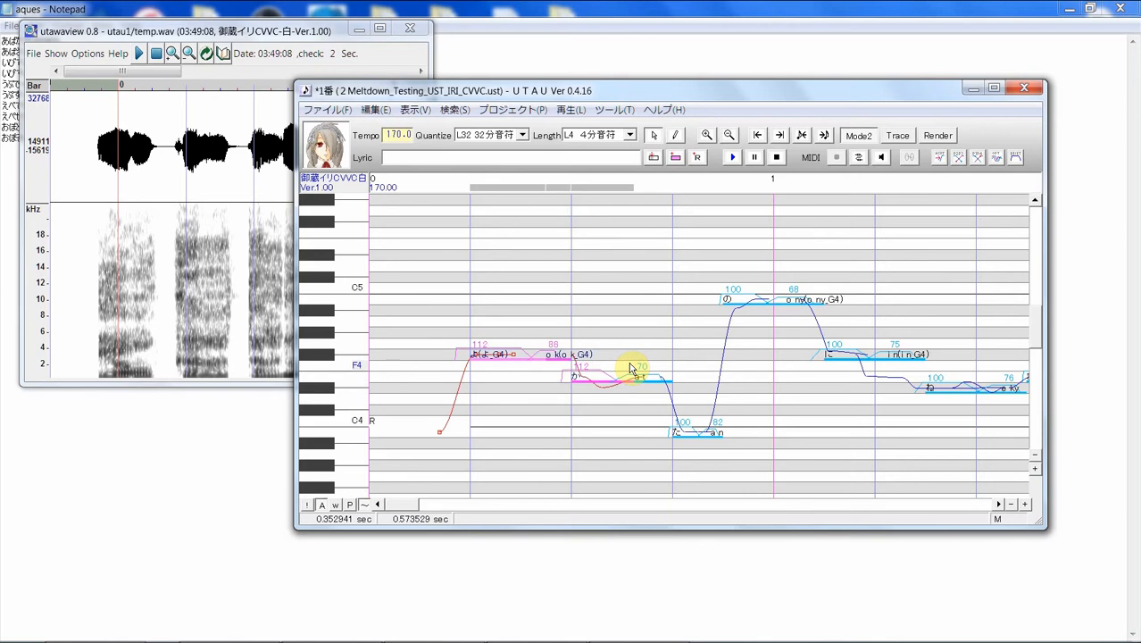
pyautogui.moveTo(487, 376); pyautogui.dragTo(613, 344)
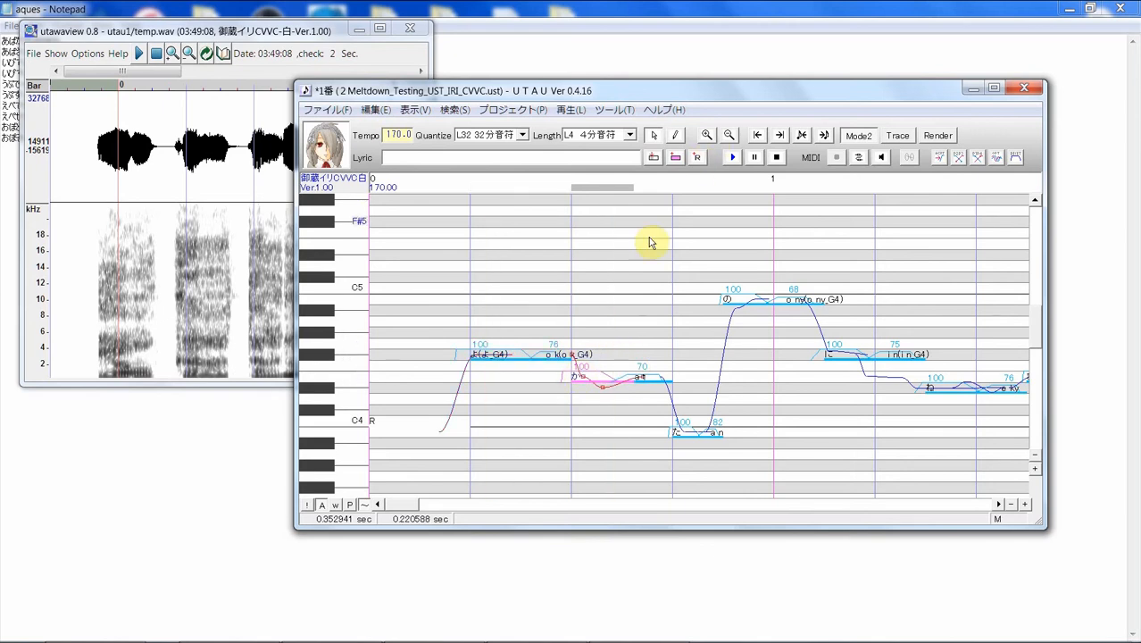
pyautogui.moveTo(500, 269); pyautogui.dragTo(603, 268)
pyautogui.click(729, 157)
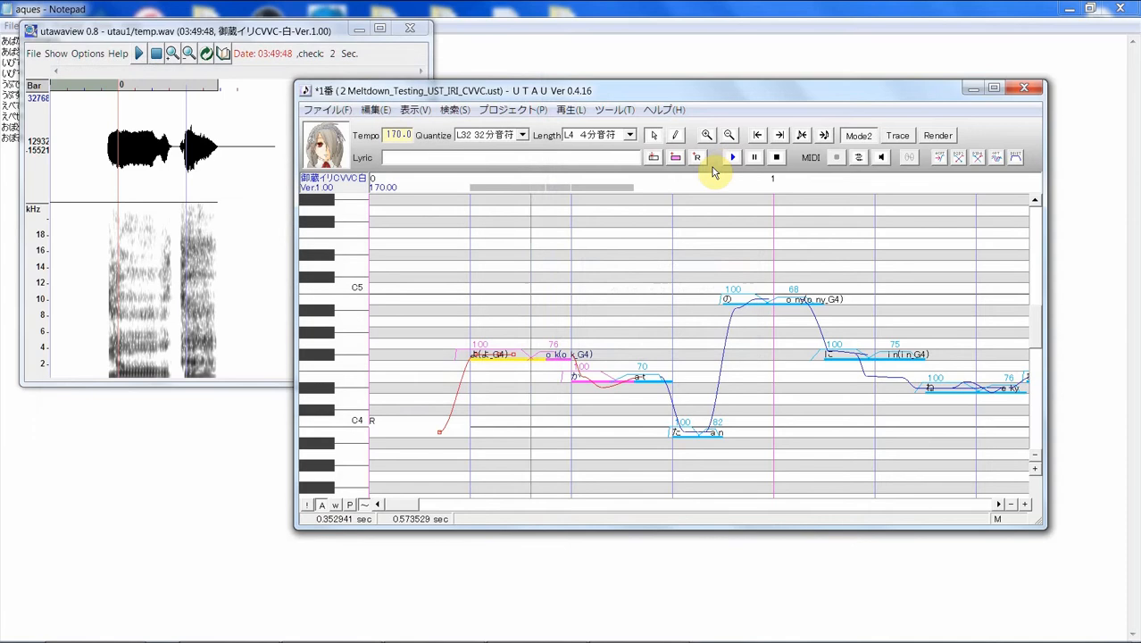
# Step: Shorten the "a t" note from its start and lengthen the preceding か note to about 0.31 seconds
pyautogui.moveTo(639, 403); pyautogui.dragTo(664, 385)
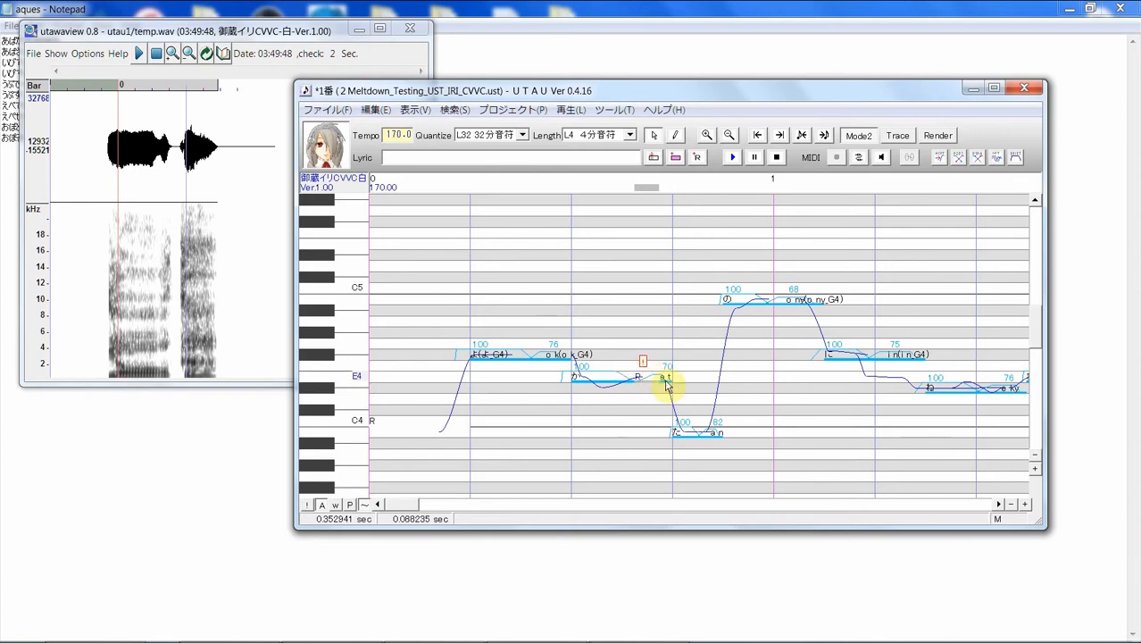
pyautogui.click(633, 379)
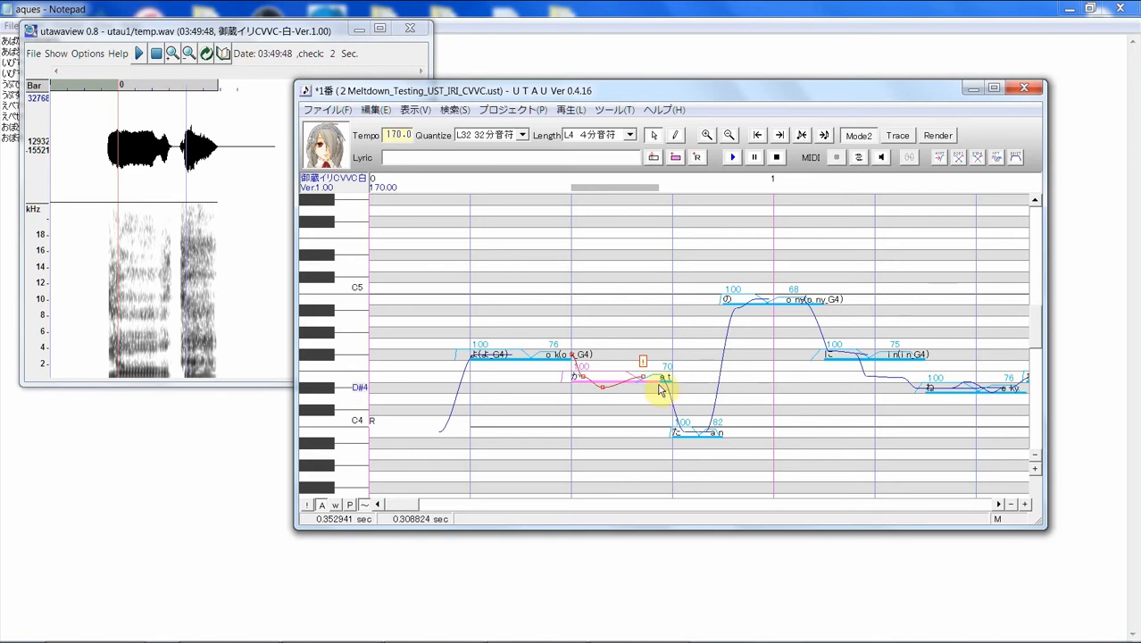
# Step: In the "a t" note's envelope, move the p3 point to 14 and raise its v3 volume to 108
pyautogui.moveTo(661, 381); pyautogui.dragTo(678, 363)
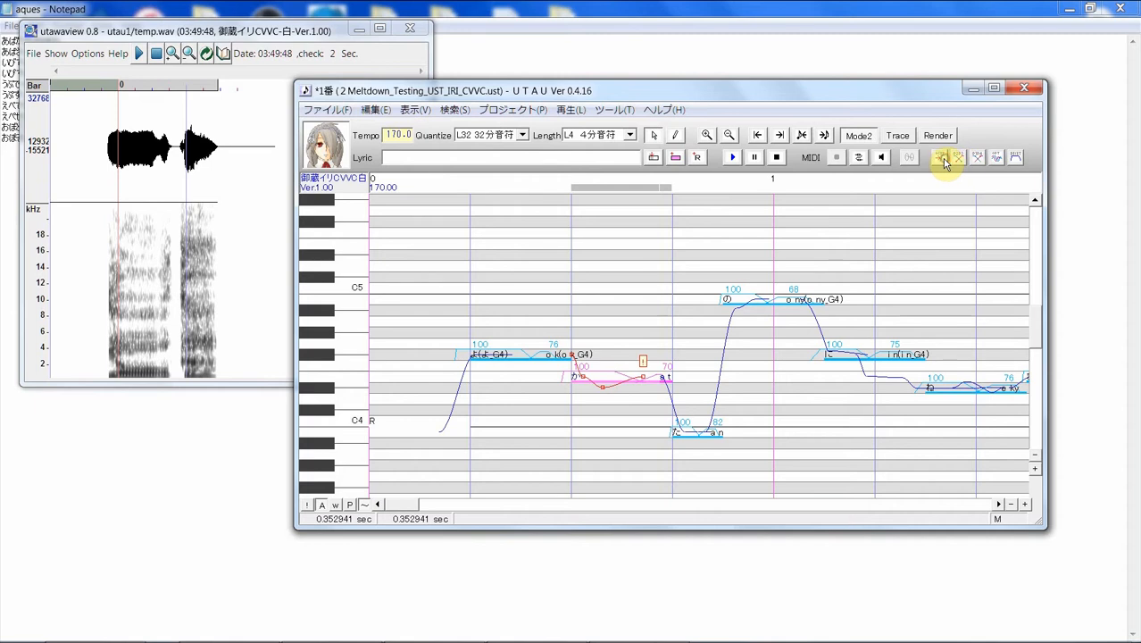
pyautogui.click(668, 378)
pyautogui.rightClick(668, 378)
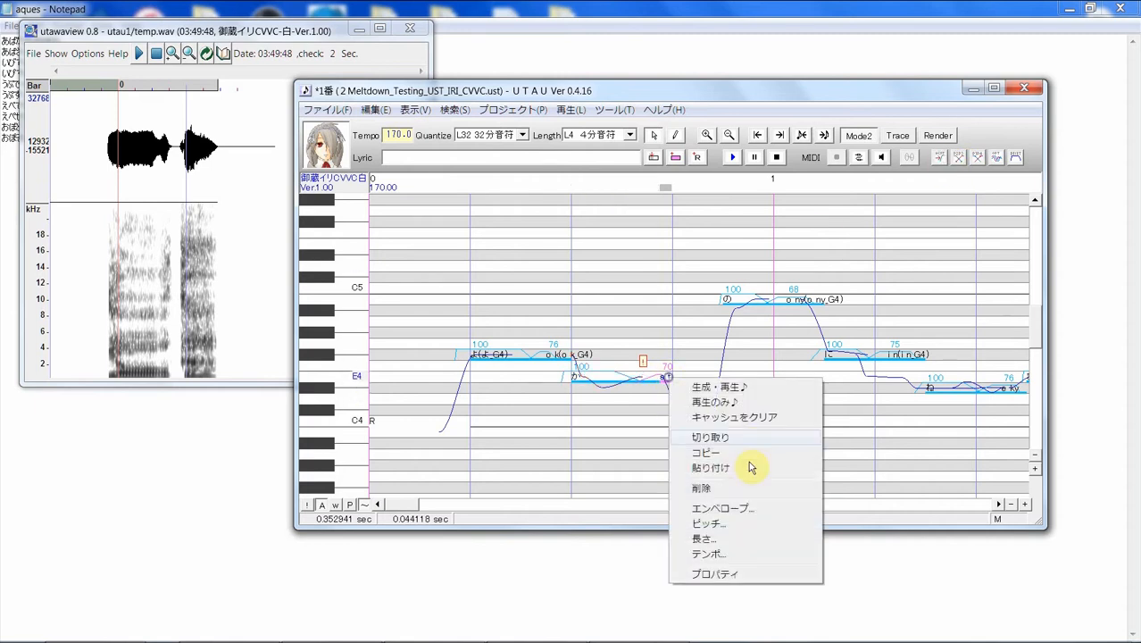
pyautogui.click(754, 511)
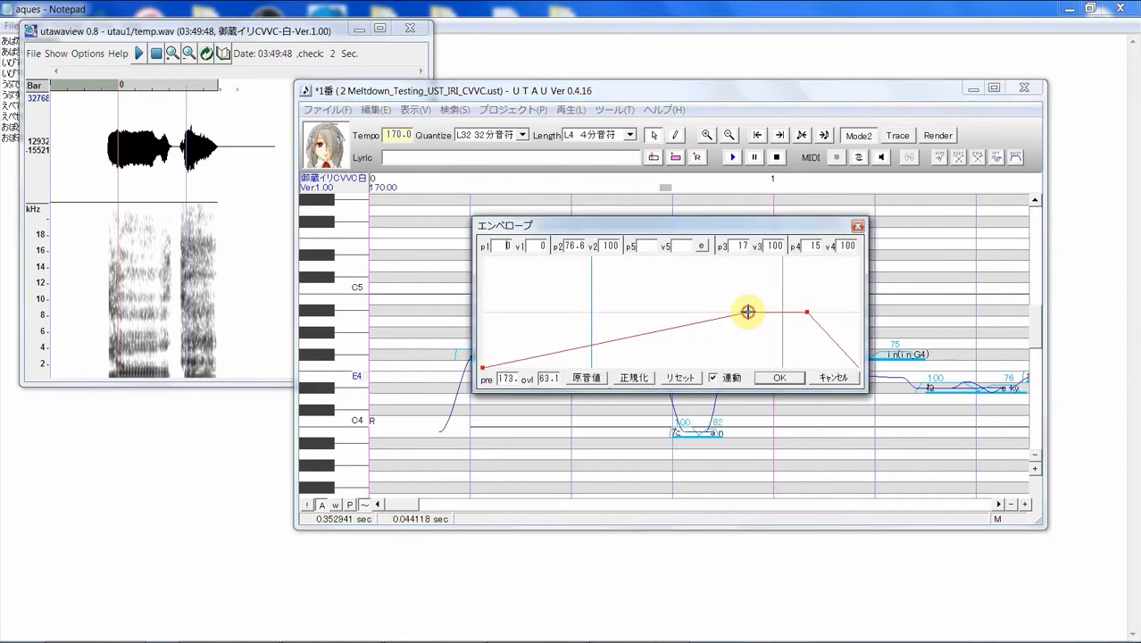
pyautogui.moveTo(748, 312)
pyautogui.mouseDown()
pyautogui.moveTo(721, 312)
pyautogui.moveTo(760, 309)
pyautogui.mouseUp()
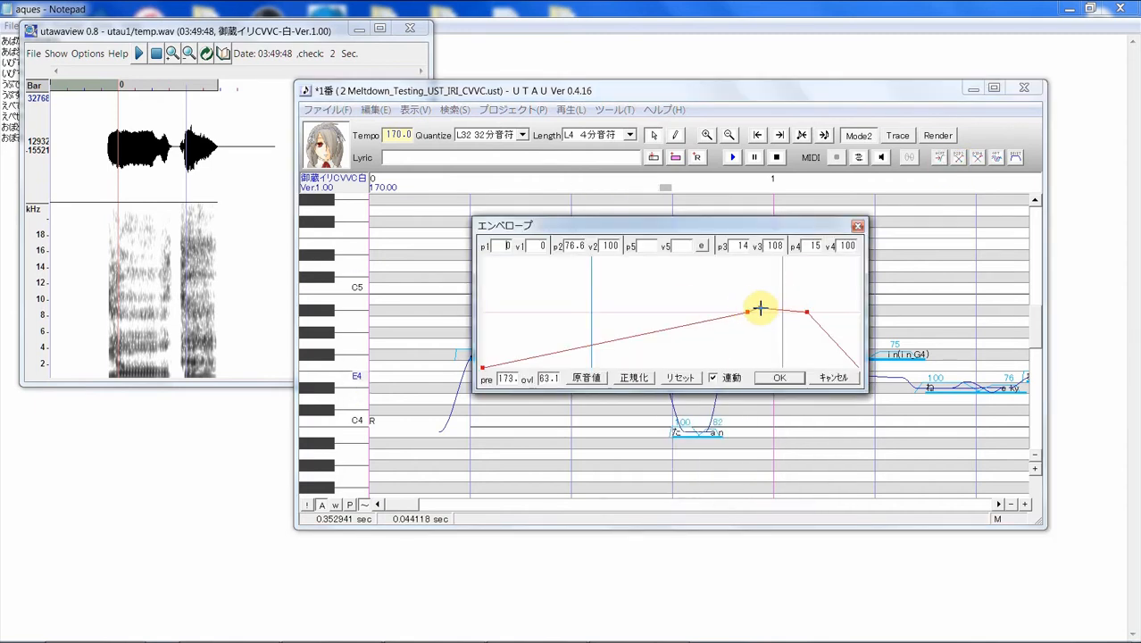
pyautogui.click(783, 377)
pyautogui.click(669, 385)
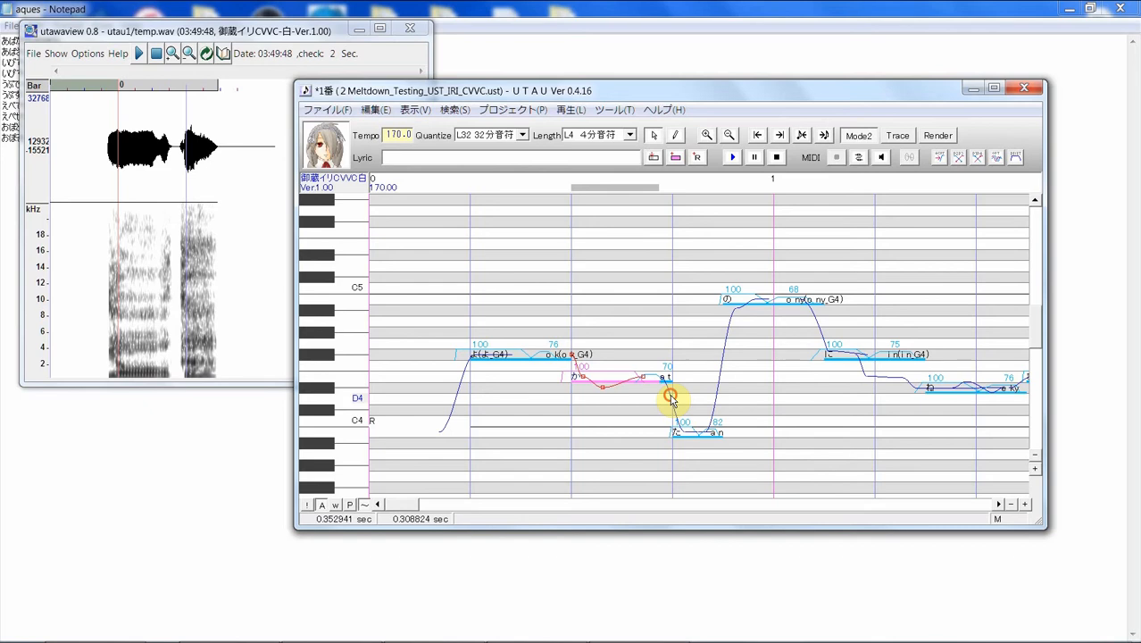
# Step: Play the notes from よ through た to hear the adjusted "a t" transition
pyautogui.click(666, 398)
pyautogui.moveTo(637, 453); pyautogui.dragTo(501, 435)
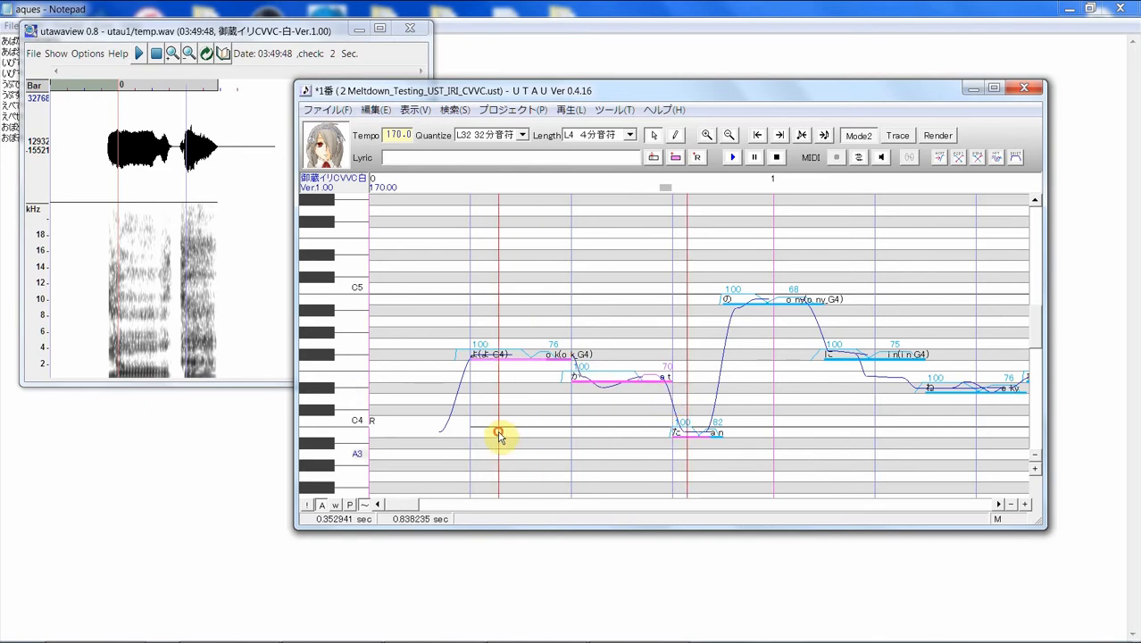
pyautogui.click(731, 158)
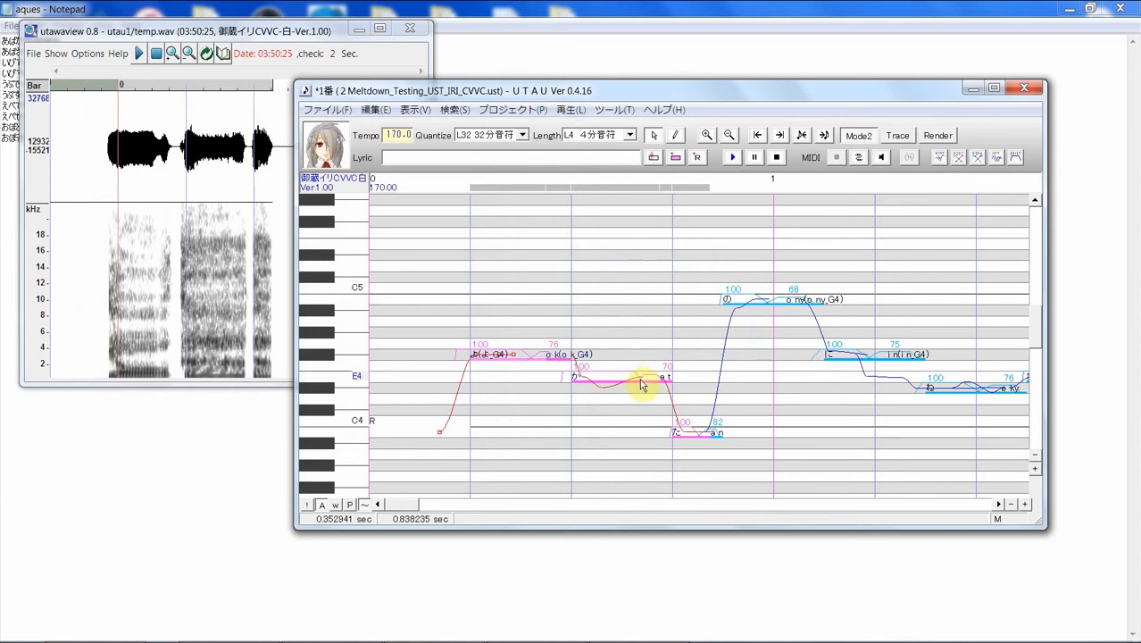
pyautogui.click(612, 377)
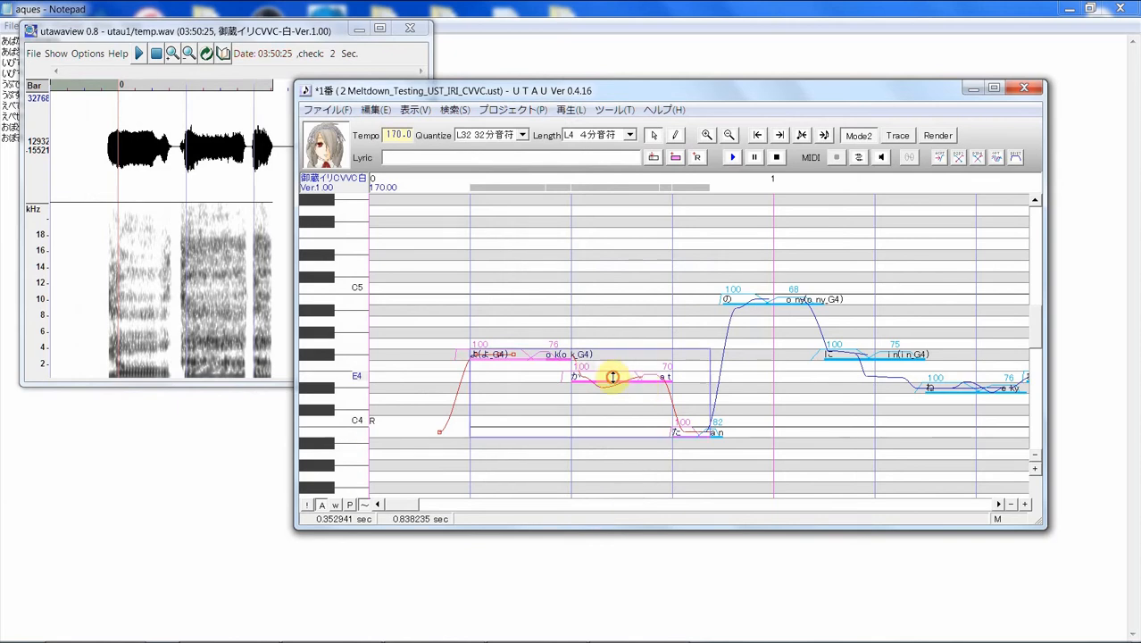
# Step: Change the consonant velocity in the た note's properties and replay the notes from よ through た
pyautogui.click(680, 432)
pyautogui.rightClick(680, 433)
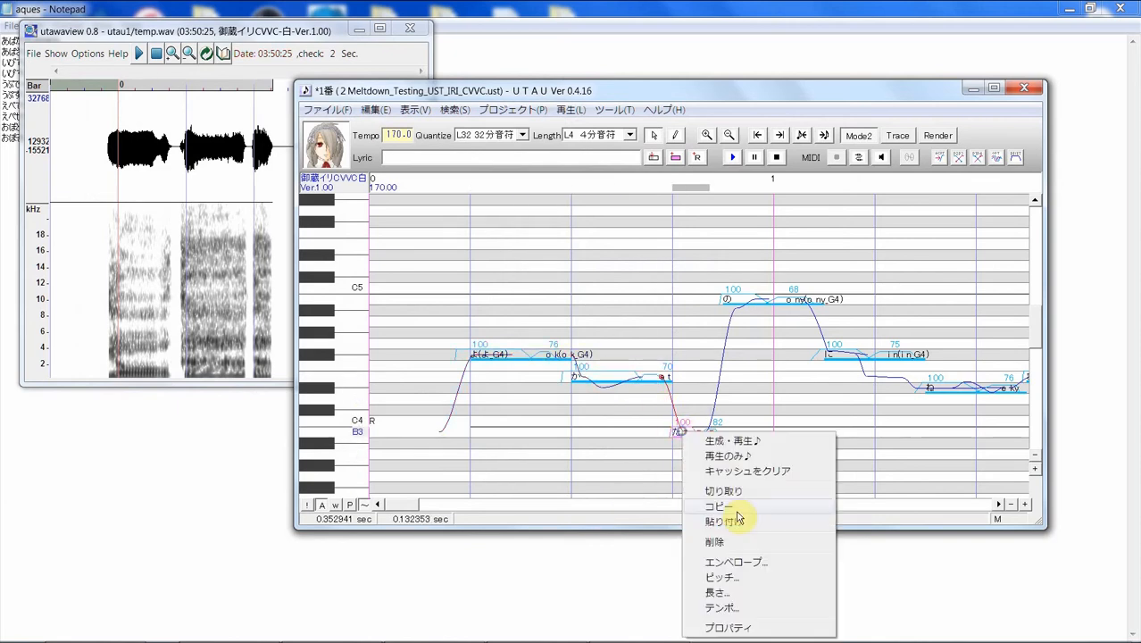
pyautogui.click(763, 628)
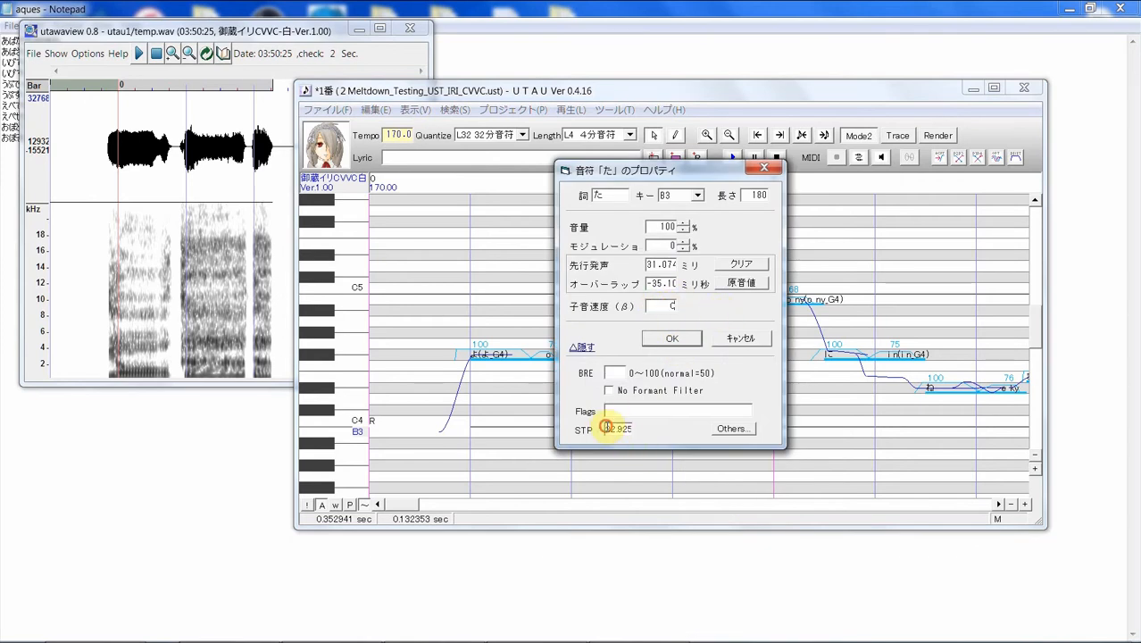
pyautogui.click(672, 338)
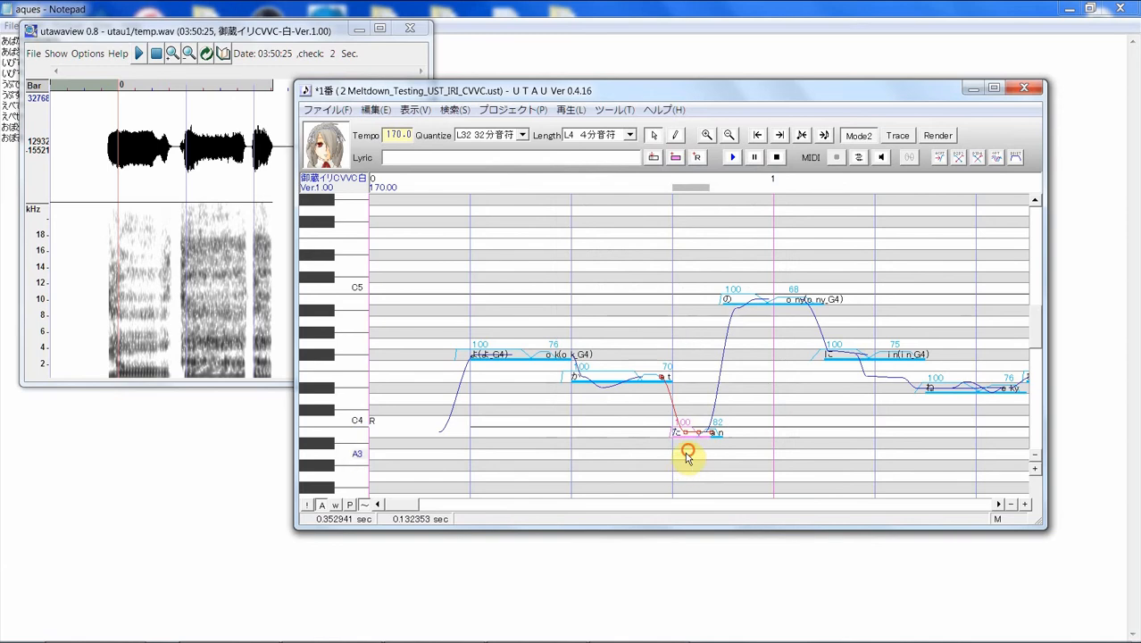
pyautogui.moveTo(687, 455); pyautogui.dragTo(510, 446)
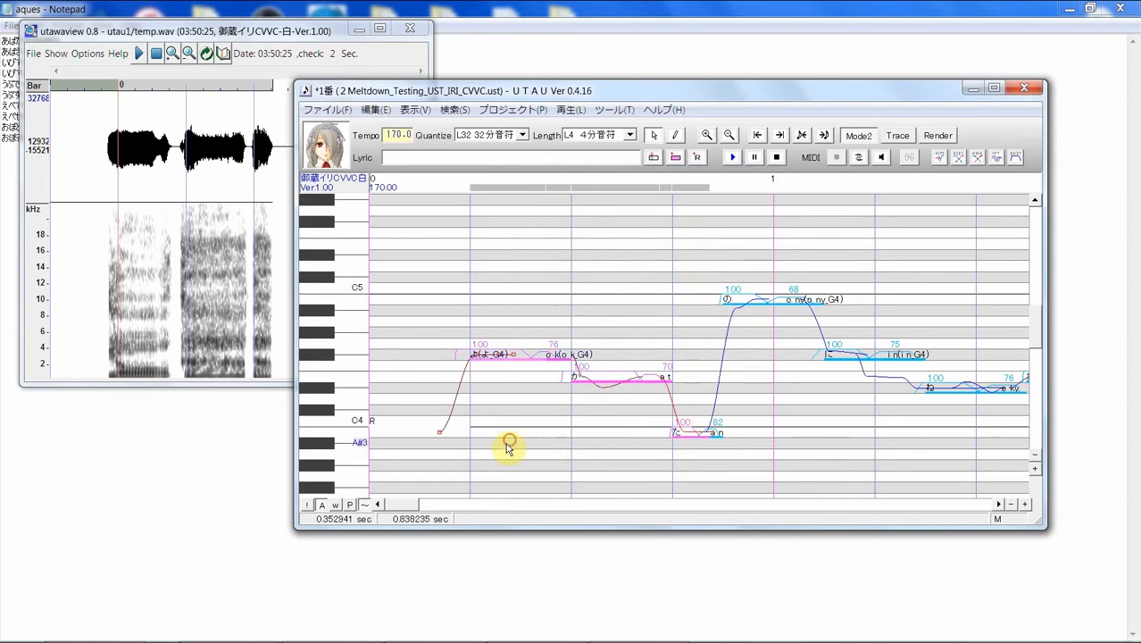
pyautogui.click(733, 158)
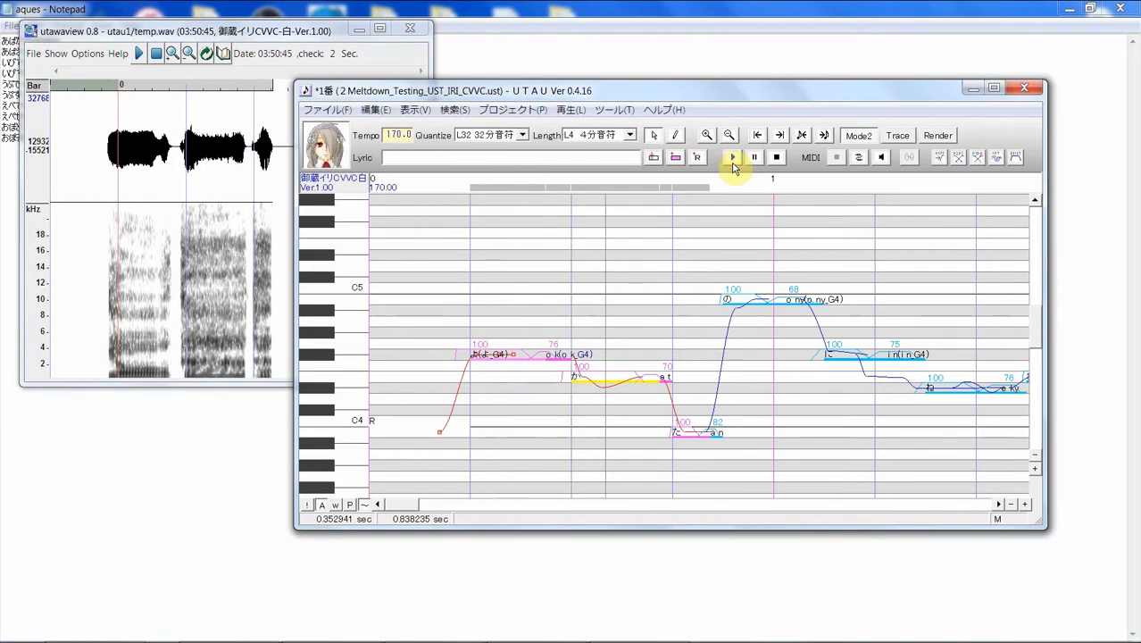
# Step: Set the か note's consonant velocity to 100 in its properties
pyautogui.click(638, 416)
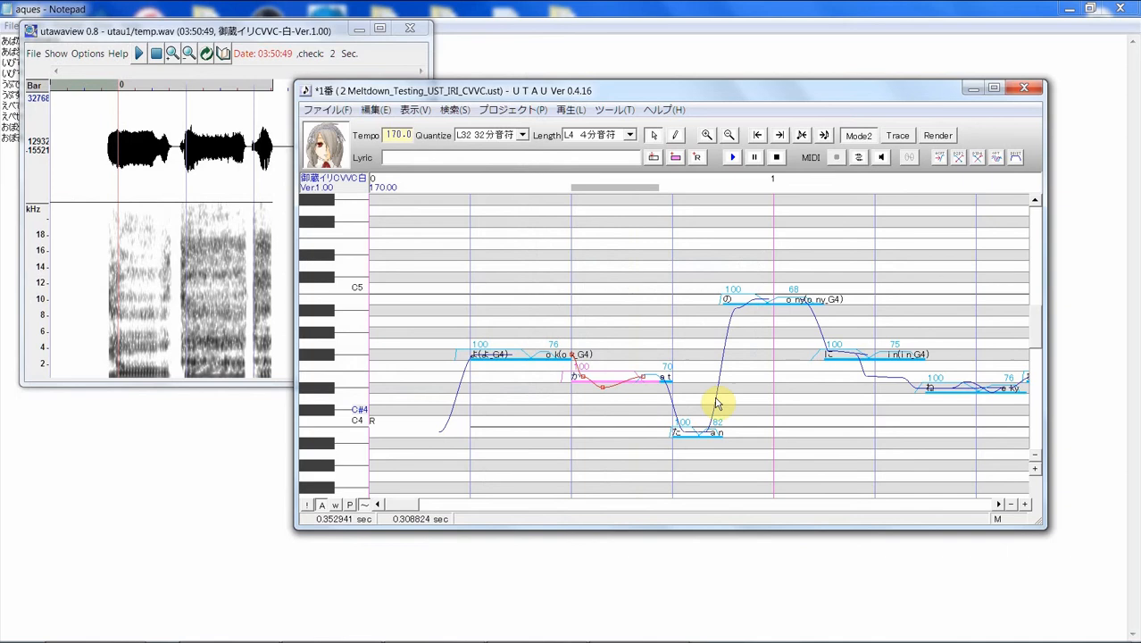
pyautogui.rightClick(595, 375)
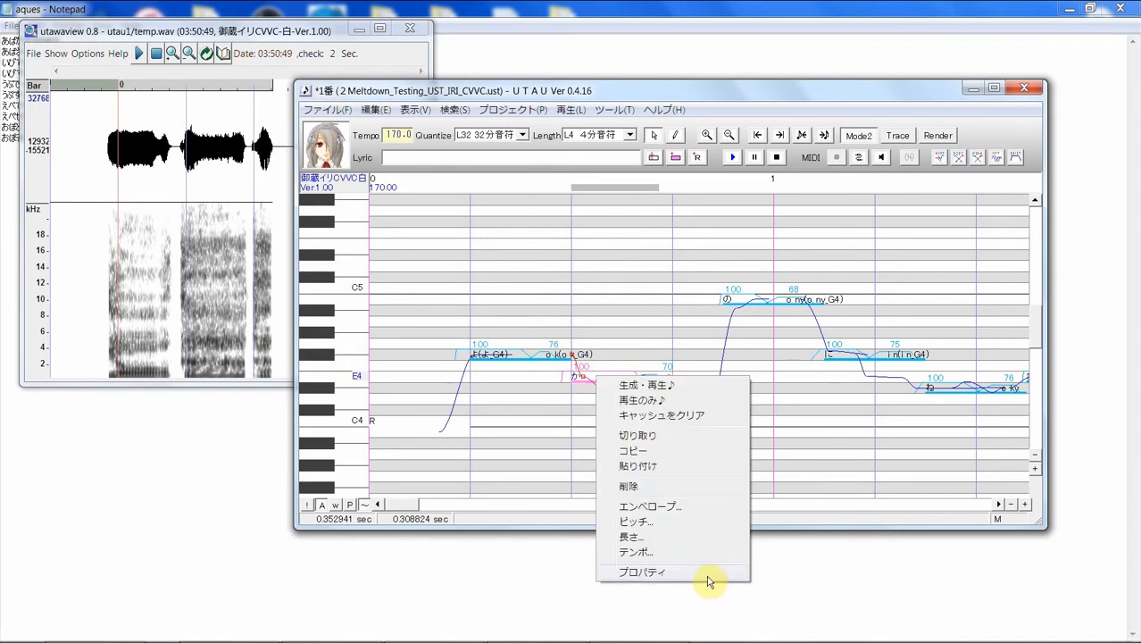
pyautogui.click(708, 581)
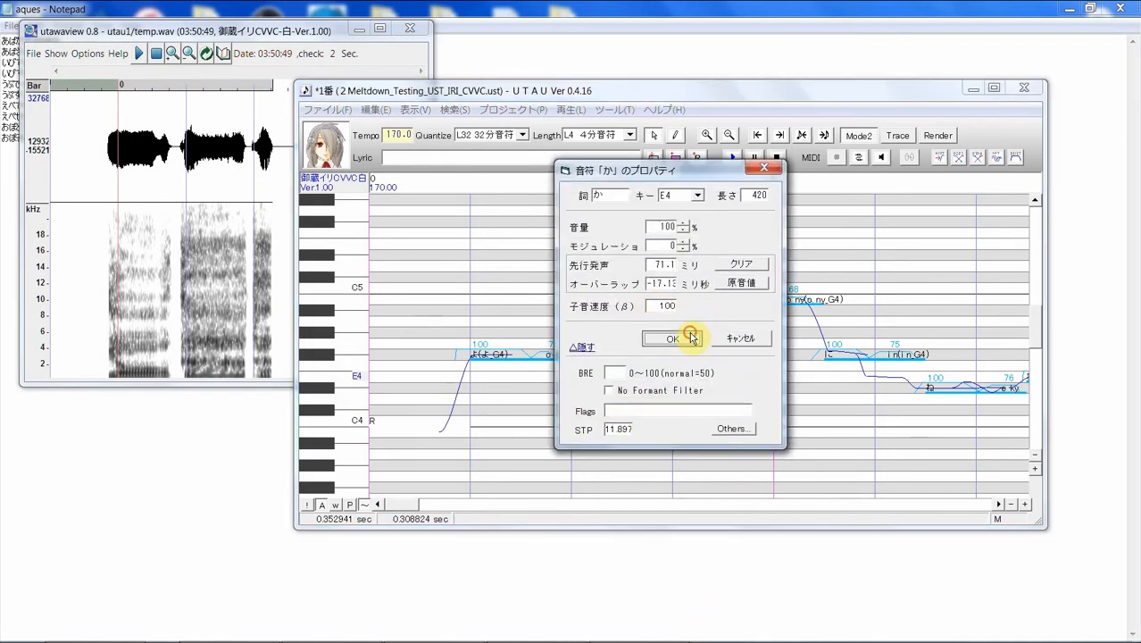
pyautogui.click(672, 338)
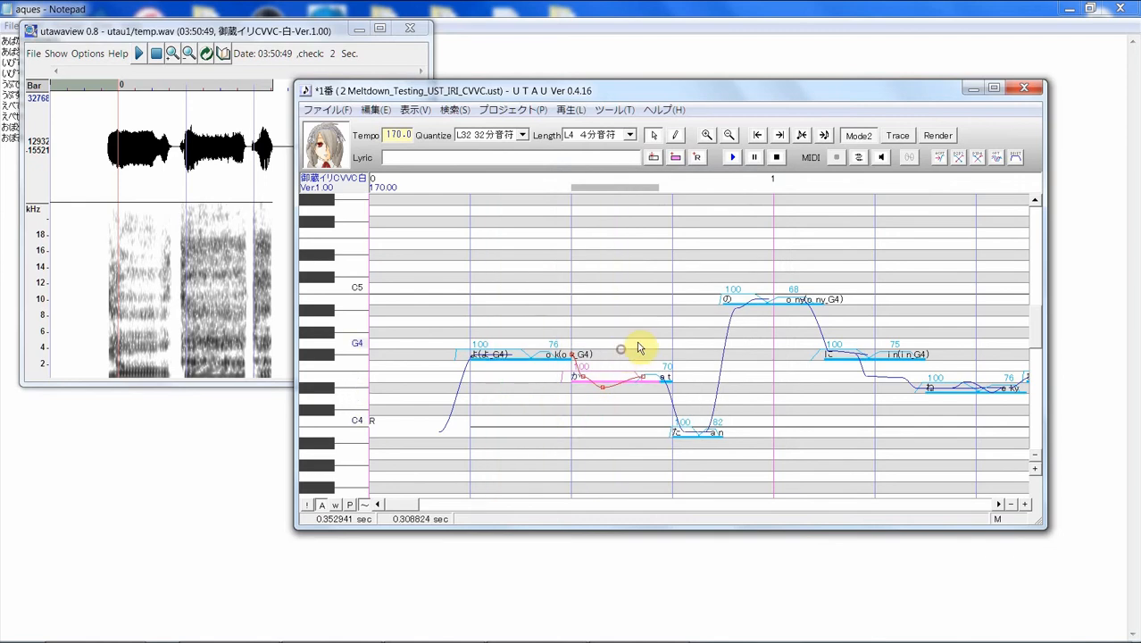
# Step: Play the phrase from よ through か, the longer stretch through "a n", and the transition from "a n" to の
pyautogui.click(732, 158)
pyautogui.moveTo(506, 395); pyautogui.dragTo(613, 369)
pyautogui.click(733, 159)
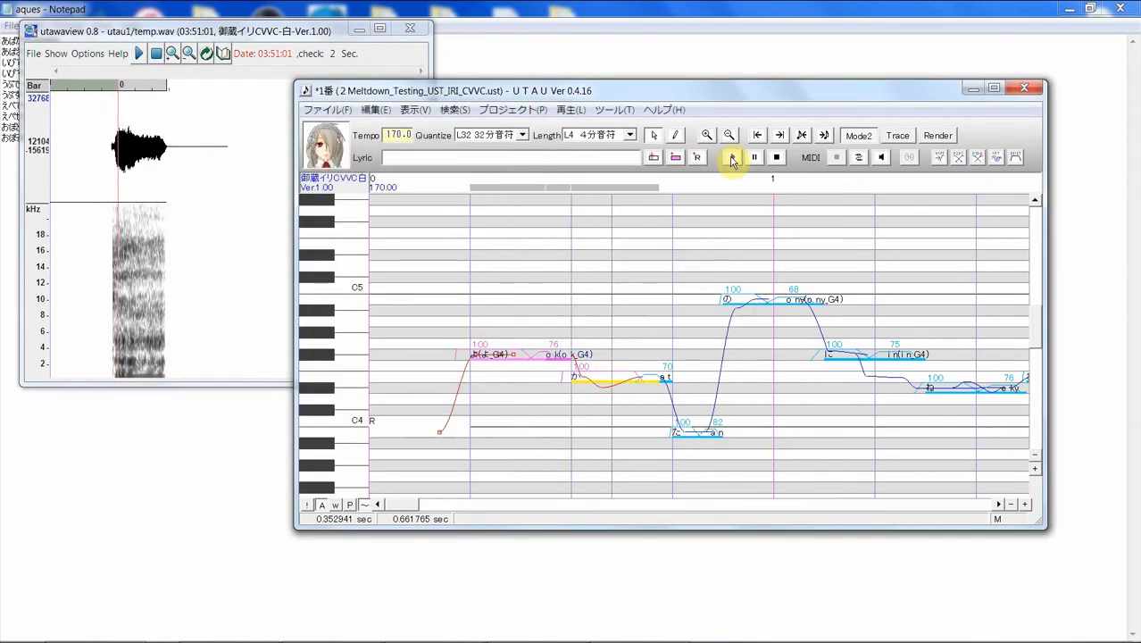
pyautogui.moveTo(502, 382); pyautogui.dragTo(717, 387)
pyautogui.click(731, 159)
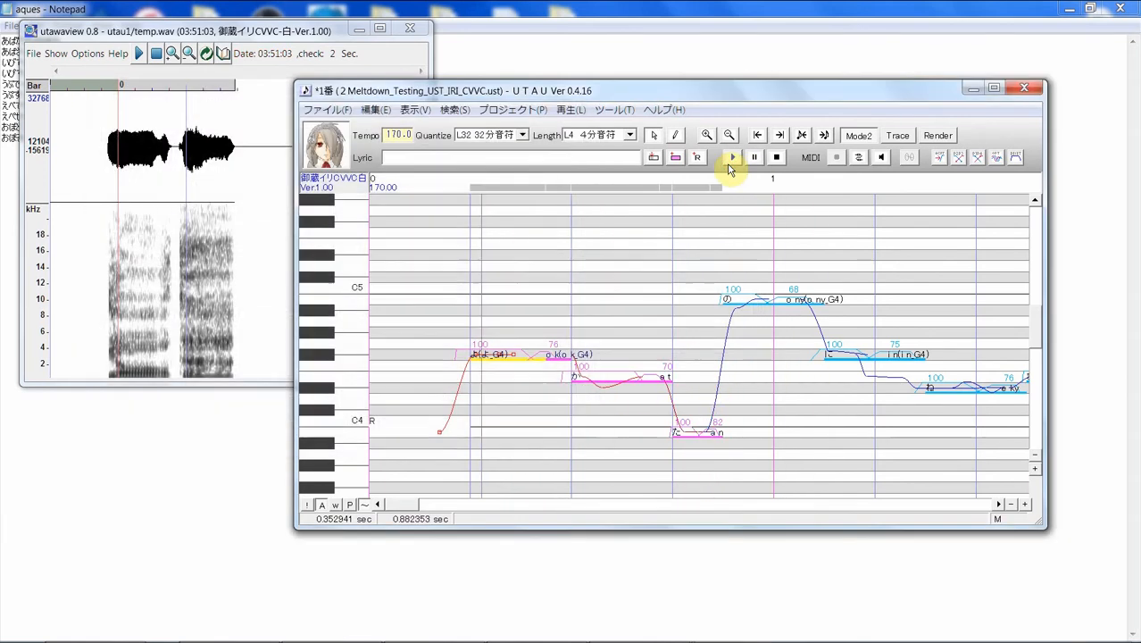
pyautogui.click(752, 448)
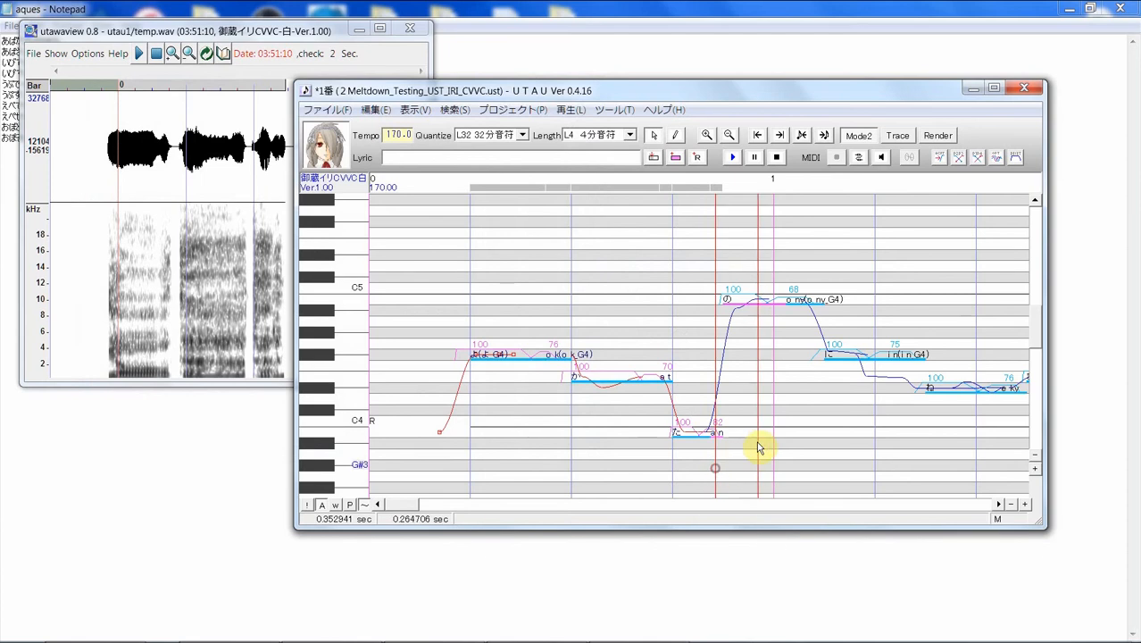
pyautogui.click(730, 158)
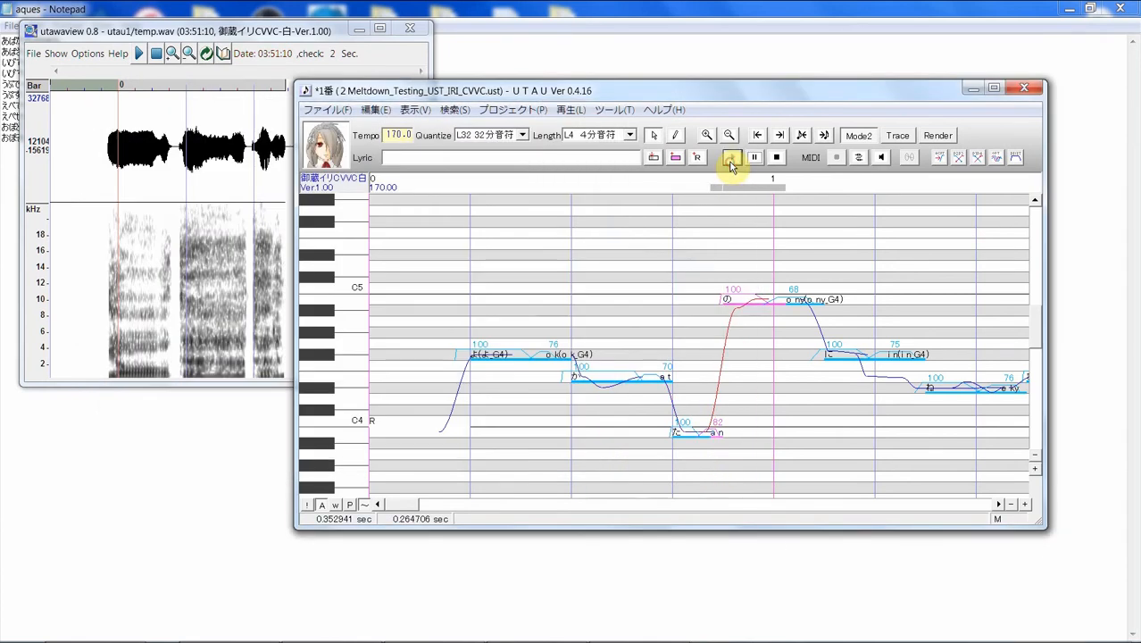
# Step: Change the consonant velocity in the の note's properties
pyautogui.click(765, 333)
pyautogui.rightClick(733, 299)
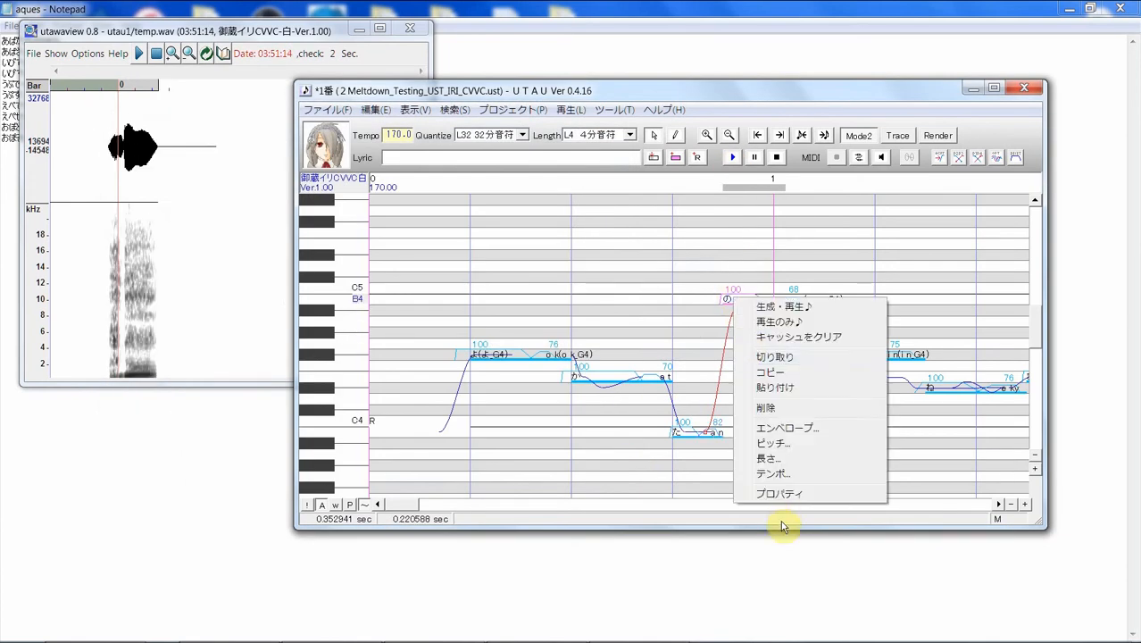
pyautogui.click(779, 494)
pyautogui.doubleClick(653, 308)
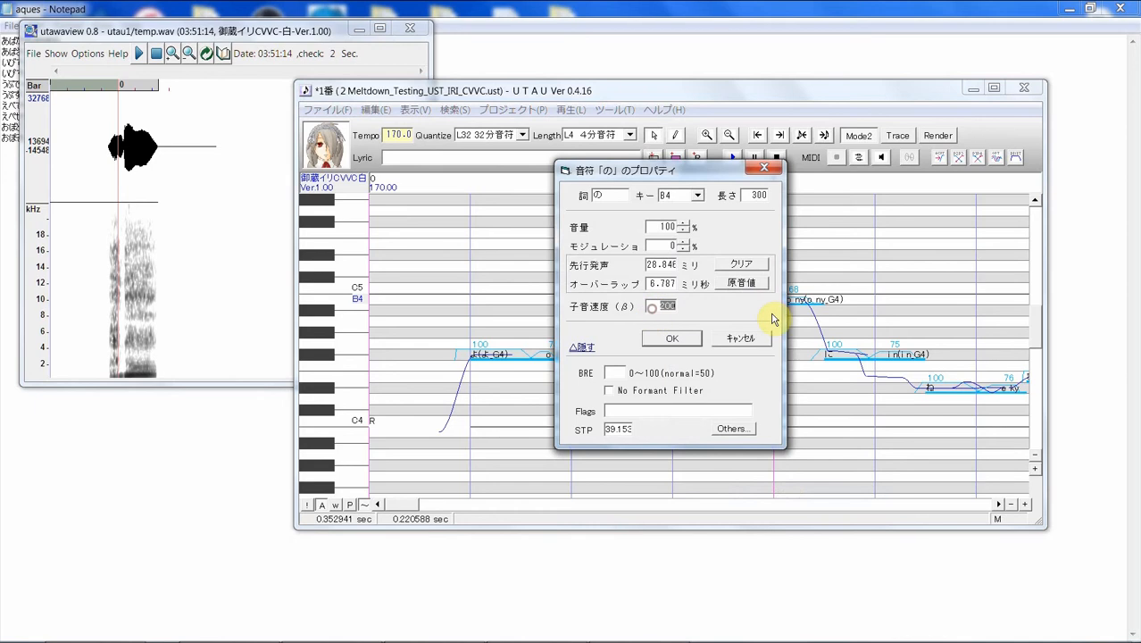
pyautogui.click(684, 344)
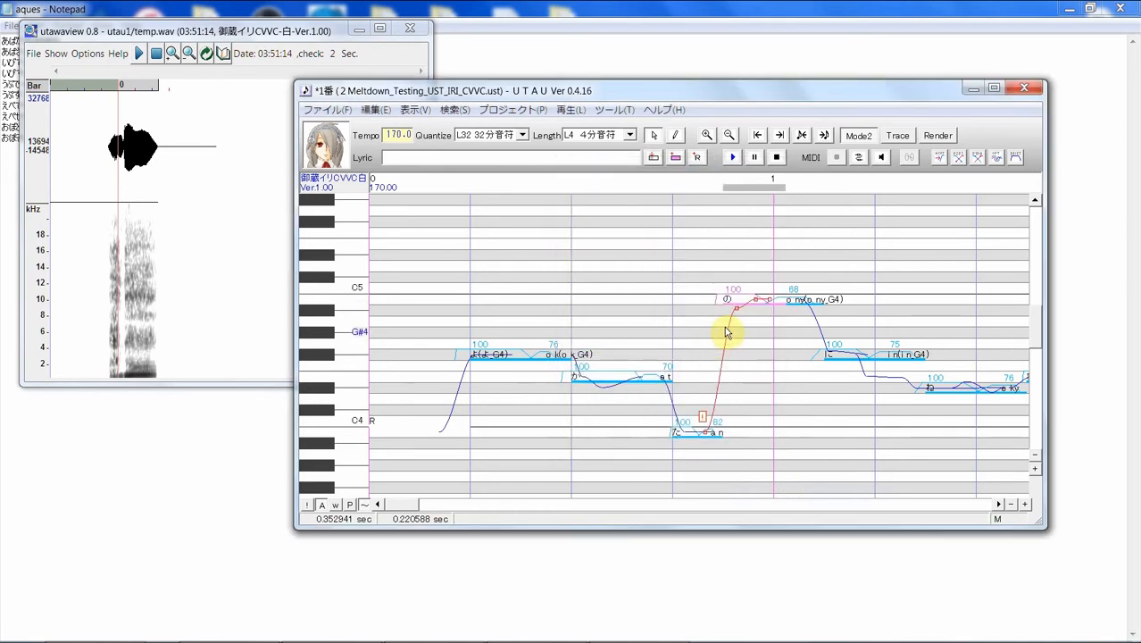
# Step: Shorten the た note and extend the following "a n" note from its start, making each about 0.09 seconds long
pyautogui.click(712, 463)
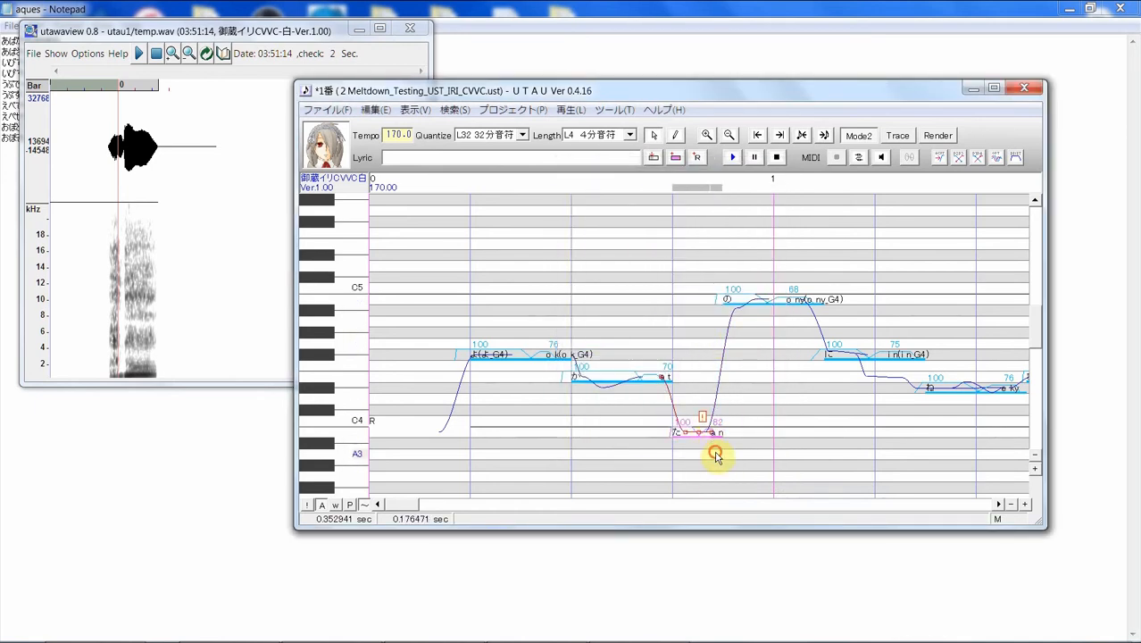
pyautogui.moveTo(709, 437)
pyautogui.mouseDown()
pyautogui.moveTo(699, 441)
pyautogui.moveTo(723, 435)
pyautogui.mouseUp()
pyautogui.click(703, 435)
pyautogui.press('Delete')
pyautogui.moveTo(786, 436); pyautogui.dragTo(824, 436)
pyautogui.moveTo(697, 476)
pyautogui.mouseDown()
pyautogui.moveTo(676, 468)
pyautogui.moveTo(716, 466)
pyautogui.mouseUp()
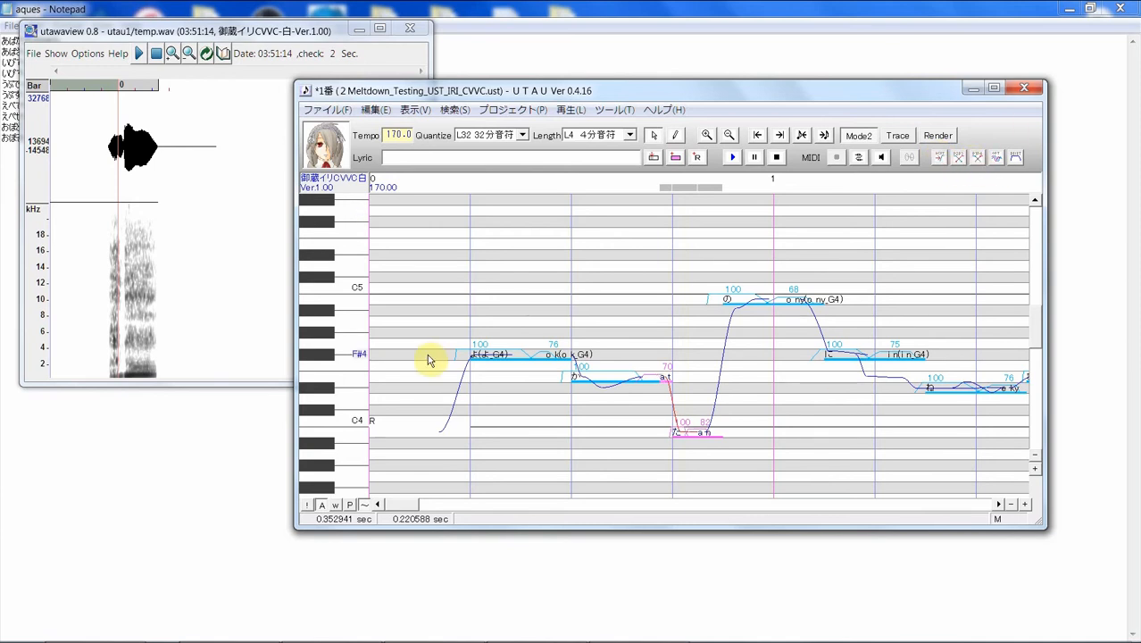
# Step: Play the phrase from the opening よ note through the に note to check the new timing
pyautogui.moveTo(477, 374); pyautogui.dragTo(844, 327)
pyautogui.click(734, 157)
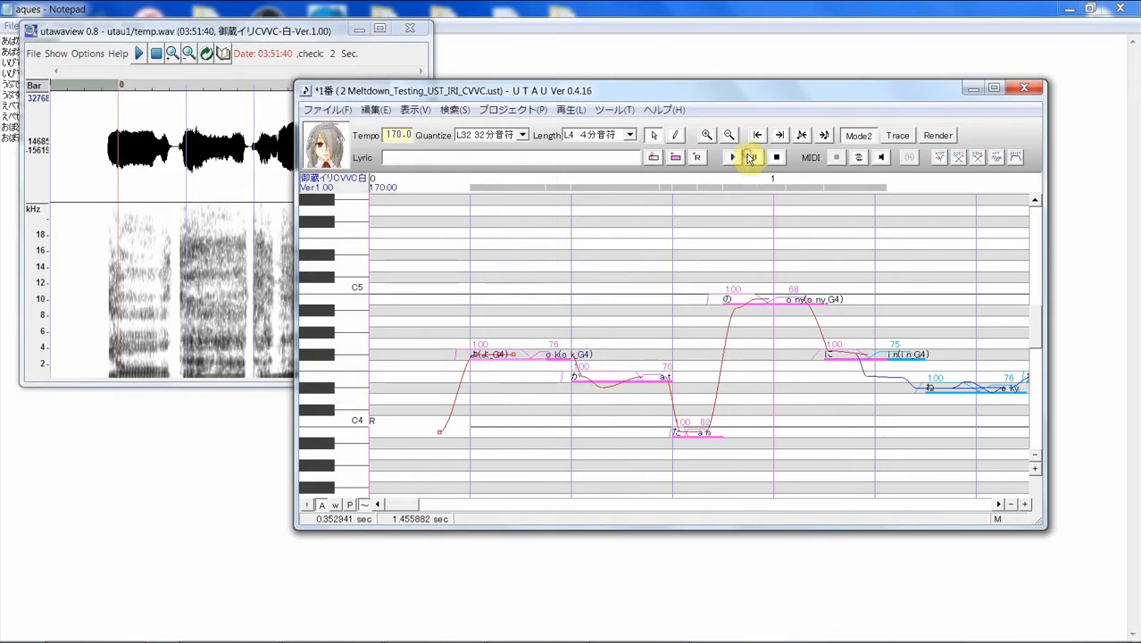
pyautogui.click(735, 159)
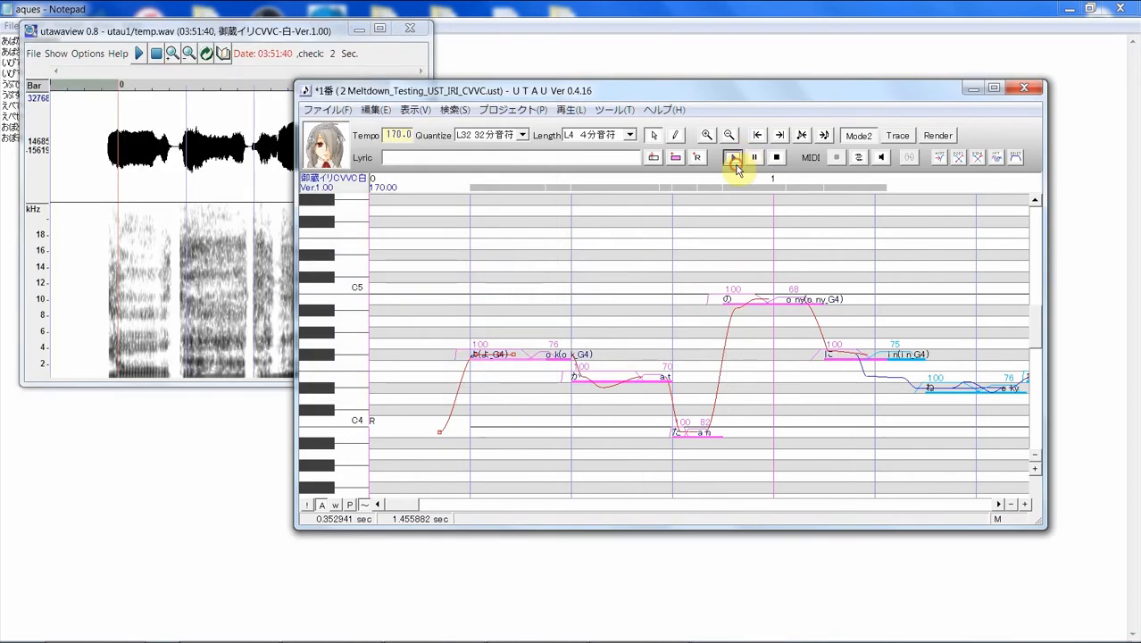
# Step: Try the "a n" note at pitch B4 in line with の, and undo the move
pyautogui.click(711, 465)
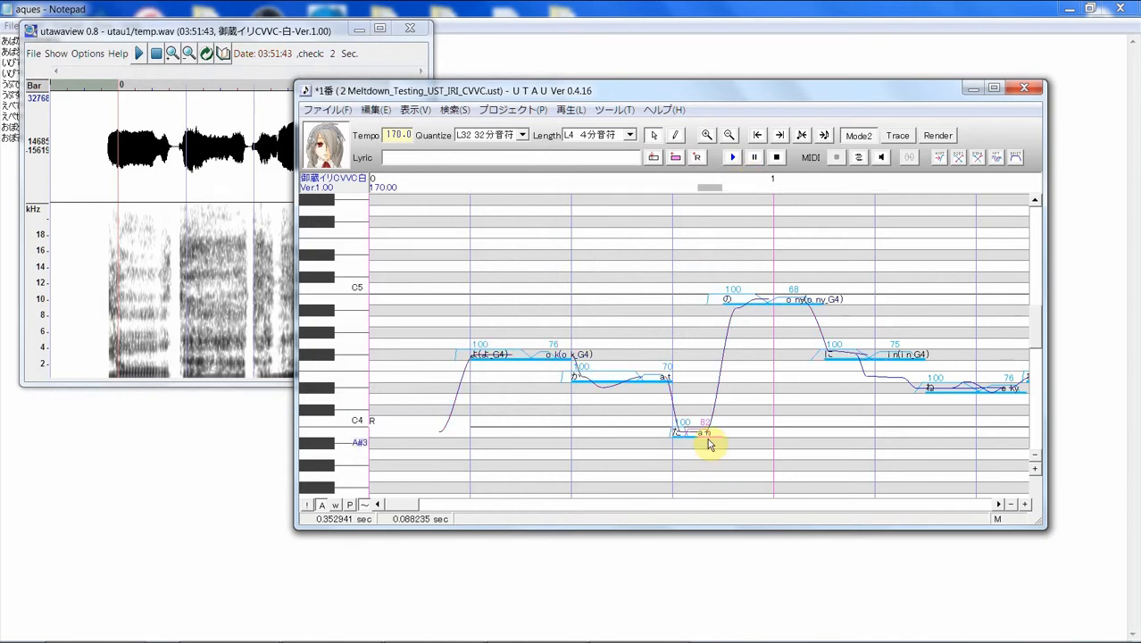
pyautogui.moveTo(708, 444); pyautogui.dragTo(711, 305)
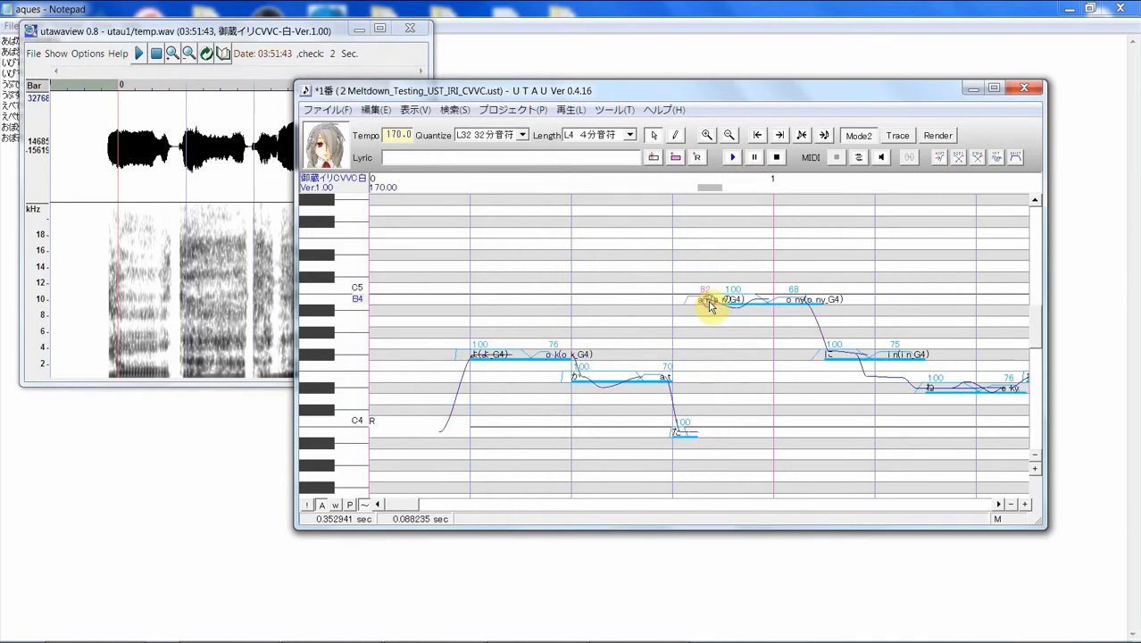
pyautogui.hotkey('ctrl', 'z')
# Step: Play only the "a n" and の notes to check their transition
pyautogui.moveTo(703, 458); pyautogui.dragTo(734, 421)
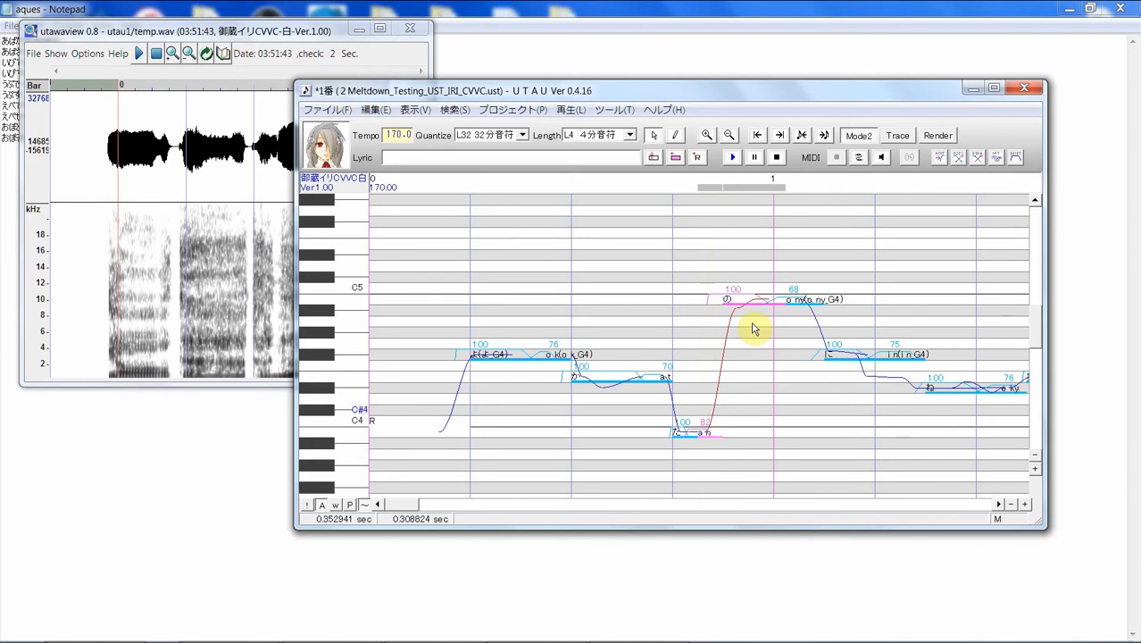
pyautogui.click(732, 157)
# Step: Open the properties of the "a n" note between た and の to check its consonant velocity
pyautogui.rightClick(709, 432)
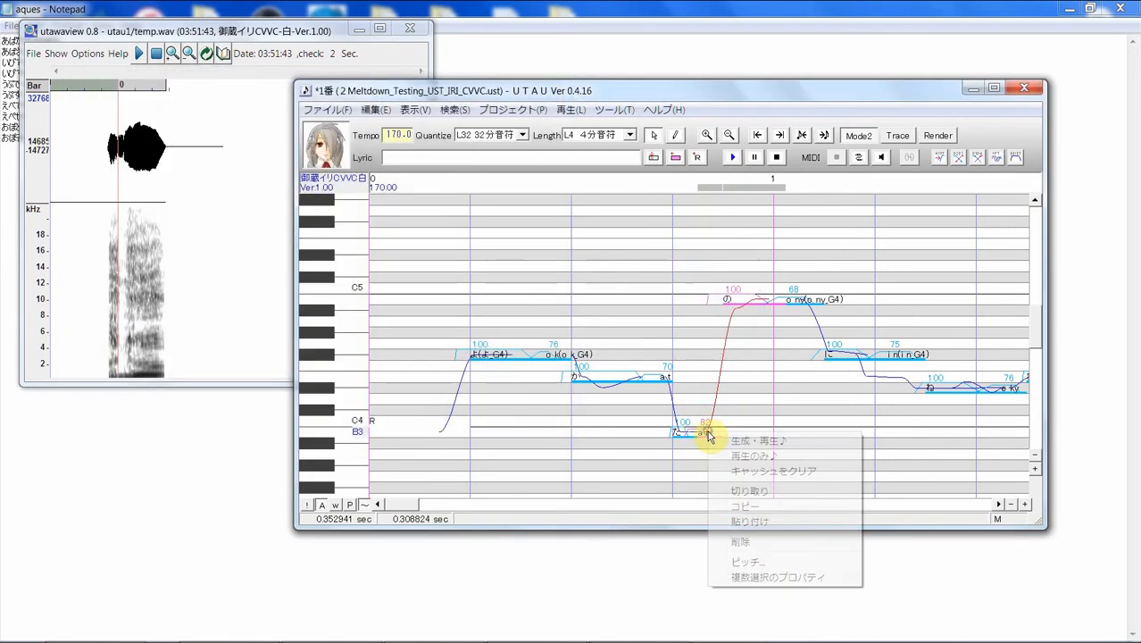
pyautogui.moveTo(694, 447); pyautogui.dragTo(711, 434)
pyautogui.rightClick(711, 435)
pyautogui.click(693, 456)
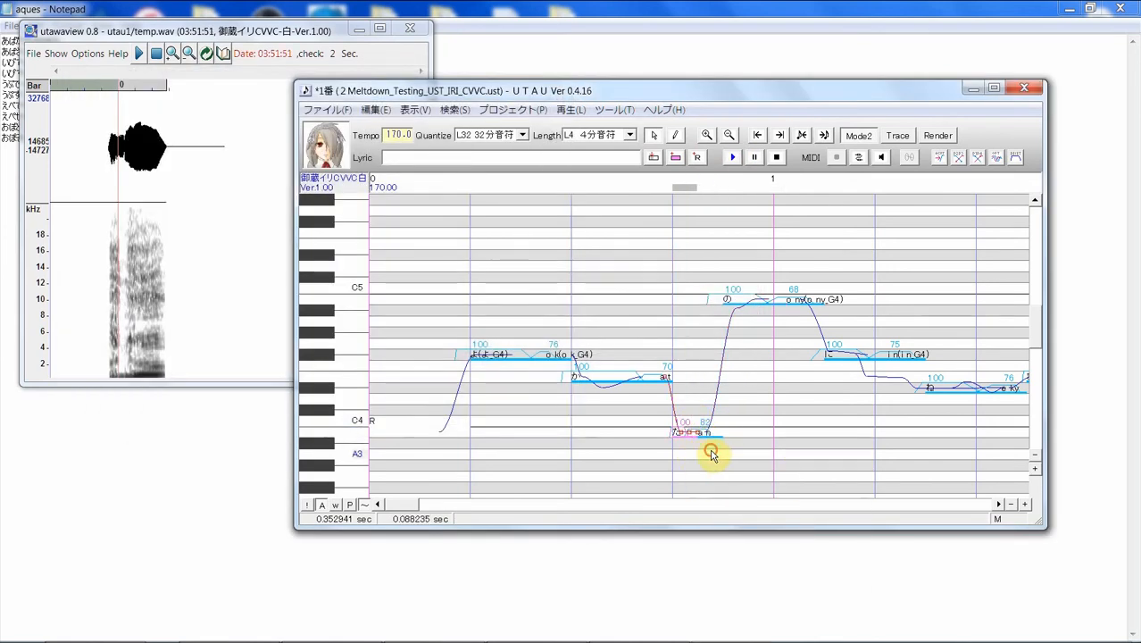
pyautogui.click(712, 453)
pyautogui.rightClick(709, 434)
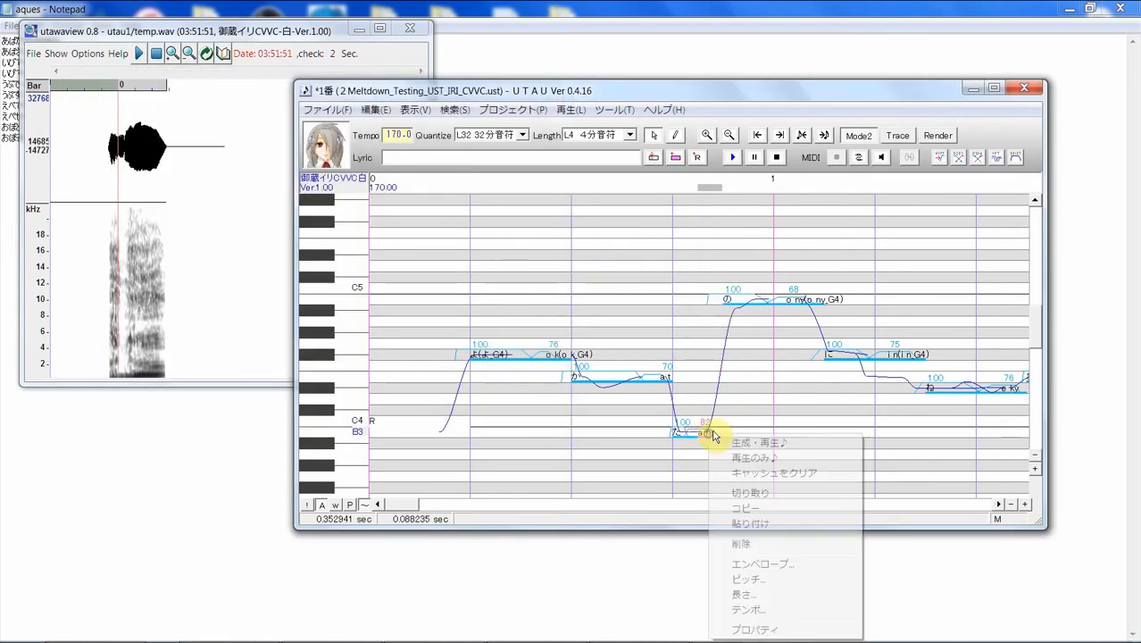
pyautogui.click(770, 628)
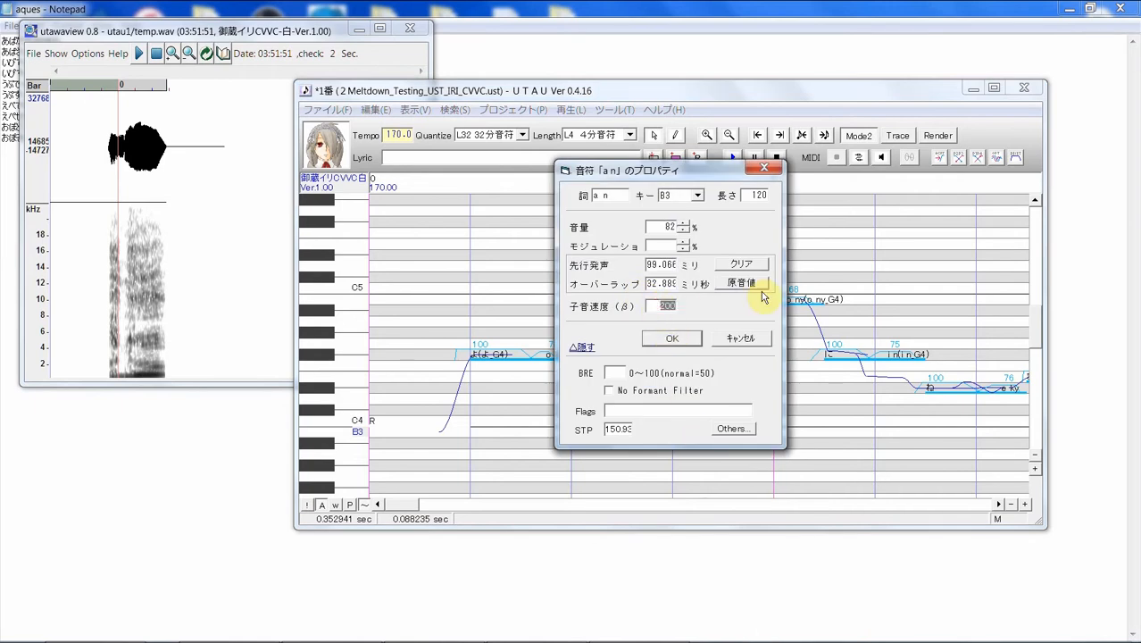
pyautogui.click(669, 339)
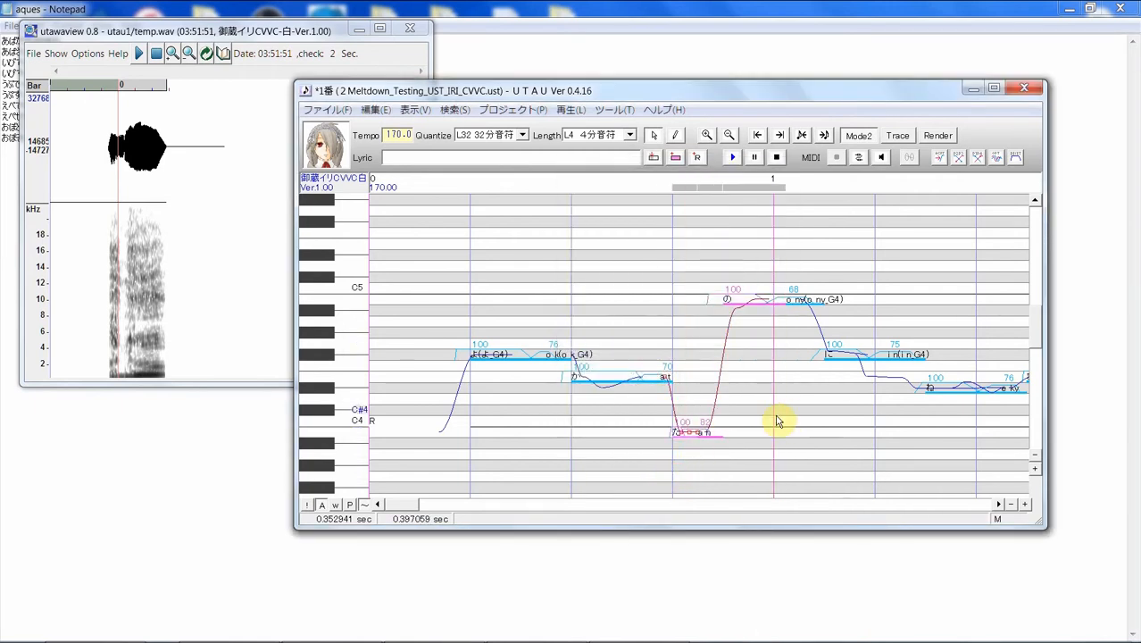
# Step: Play the た, "a n" and の notes together, and the phrase from the opening よ through "o ny"
pyautogui.click(732, 158)
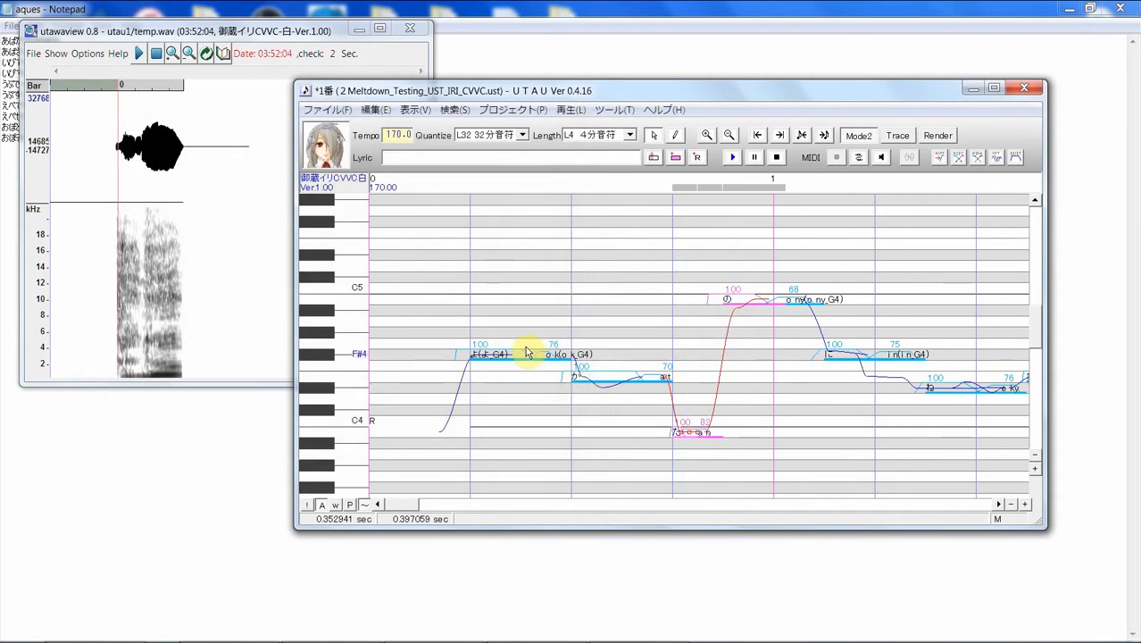
pyautogui.moveTo(510, 376); pyautogui.dragTo(812, 357)
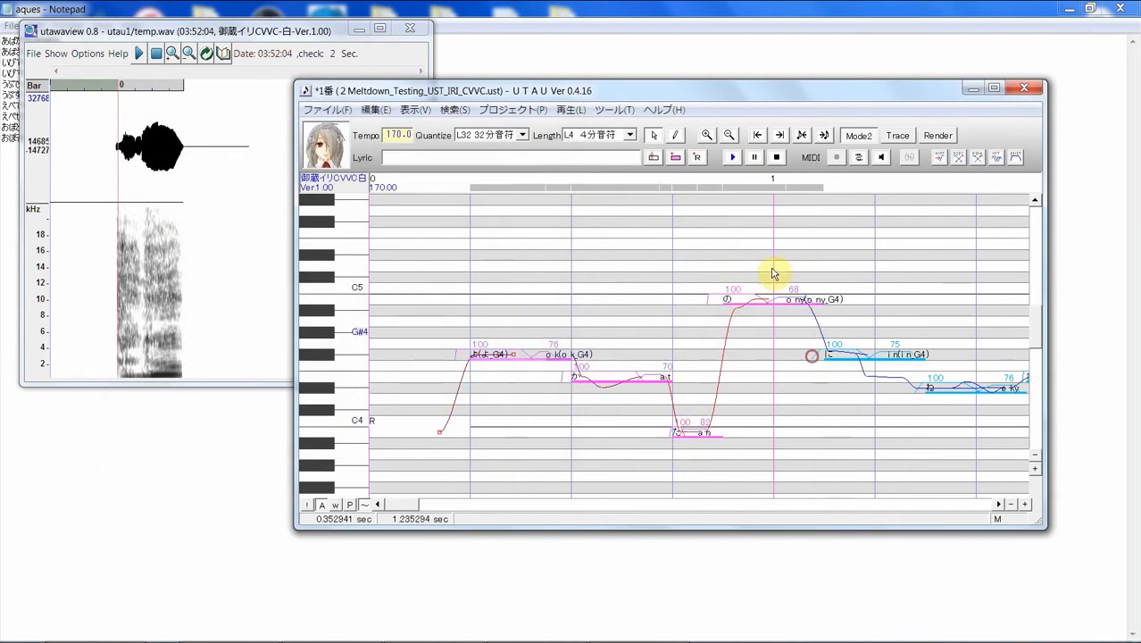
pyautogui.click(733, 158)
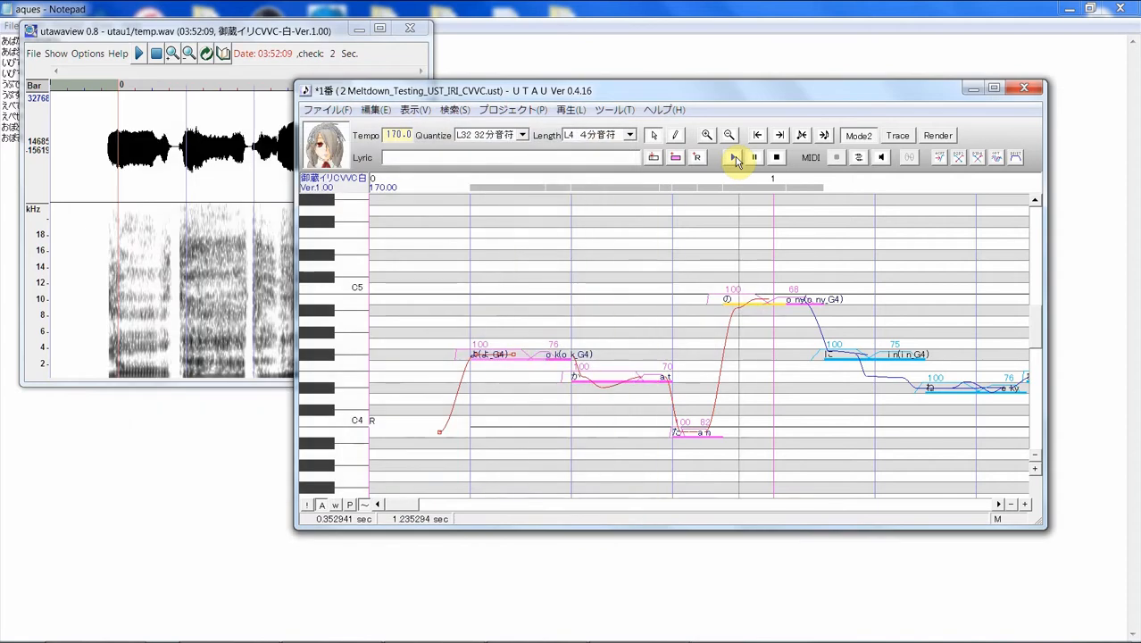
pyautogui.click(734, 158)
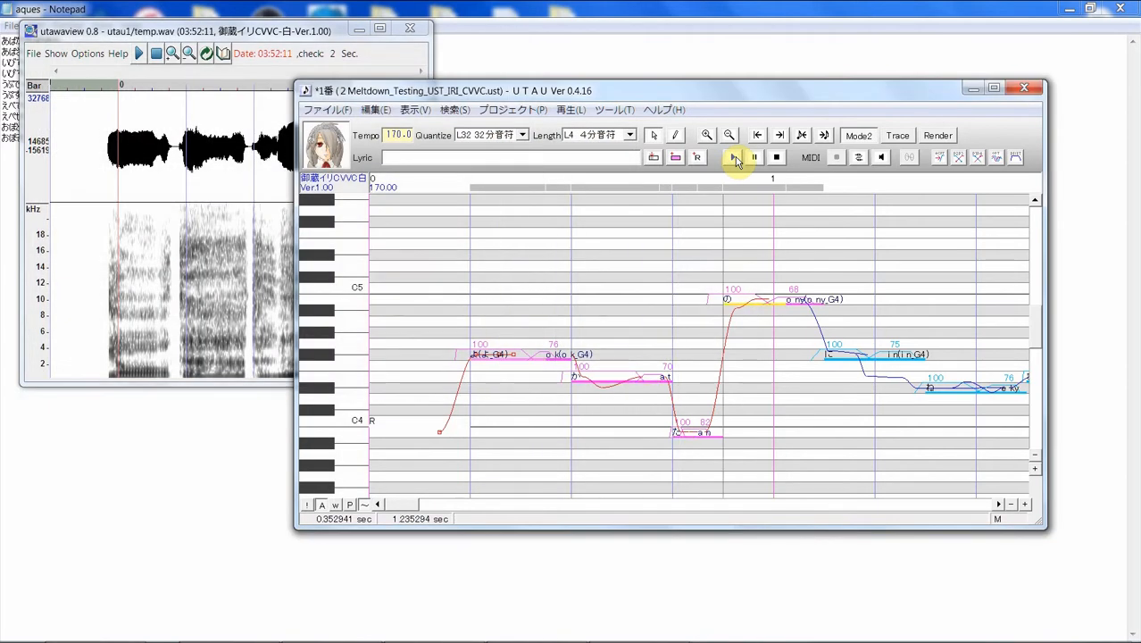
# Step: Play only the た and "a n" notes several times to check how they sound in isolation
pyautogui.moveTo(686, 477); pyautogui.dragTo(712, 447)
pyautogui.click(733, 158)
pyautogui.click(734, 155)
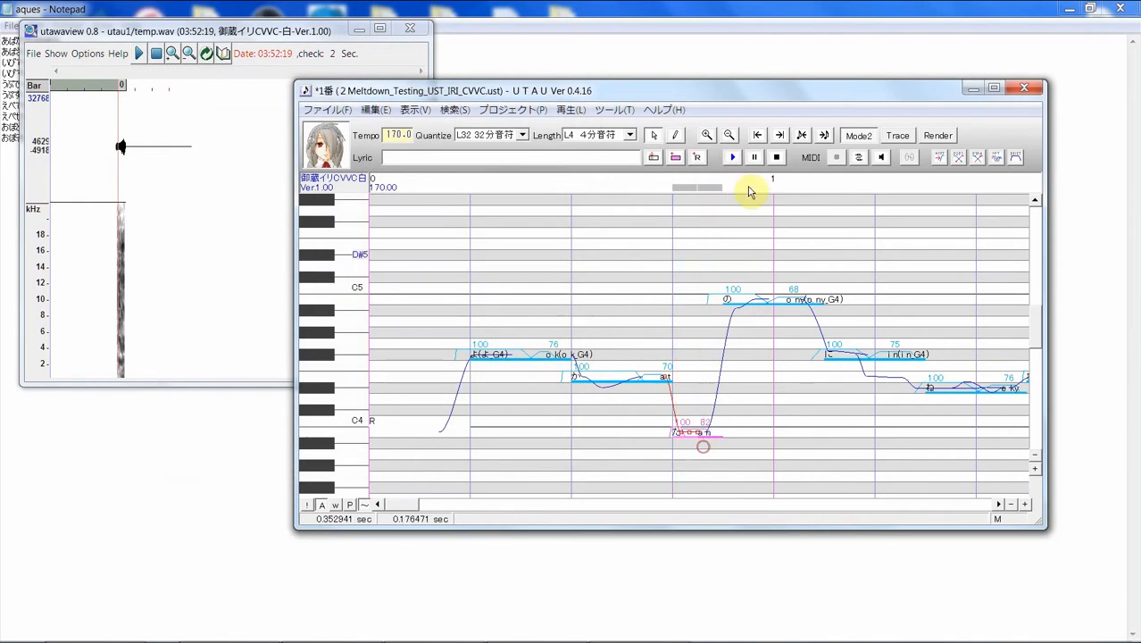
pyautogui.click(735, 159)
pyautogui.click(739, 159)
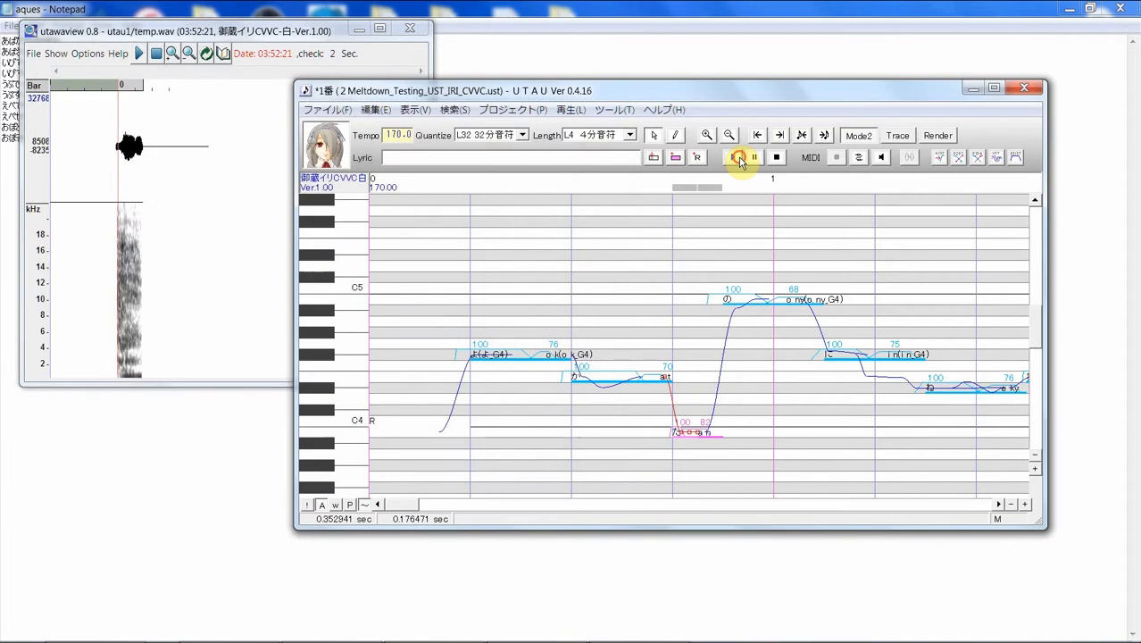
# Step: Play the "a n" note with の, and the notes from の through "i n", to compare their transitions
pyautogui.moveTo(713, 465); pyautogui.dragTo(778, 420)
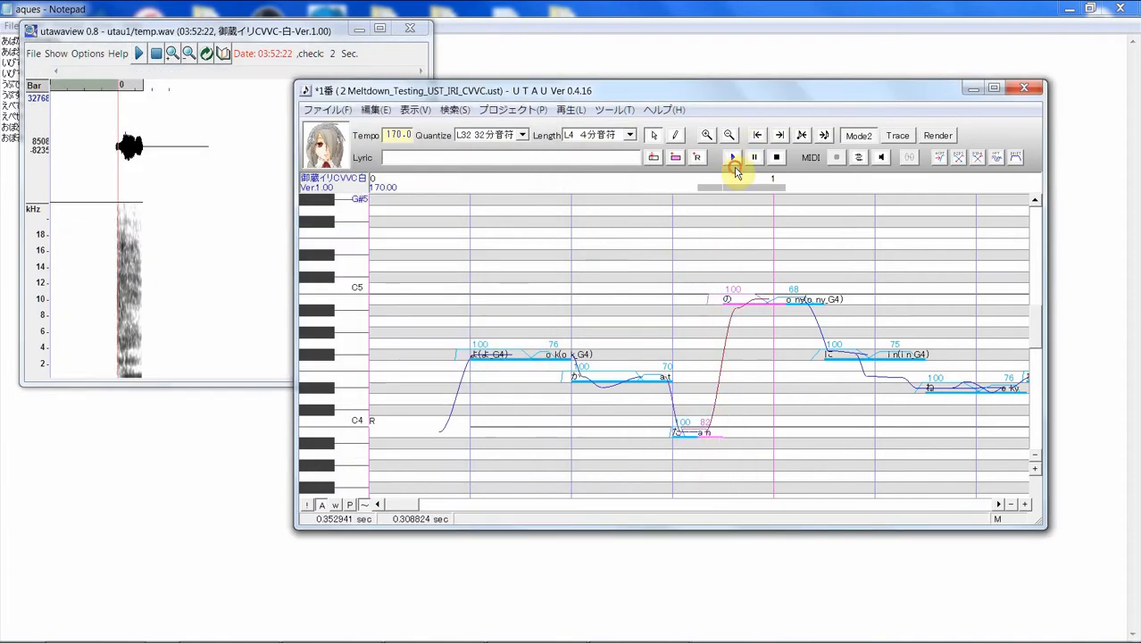
pyautogui.click(735, 158)
pyautogui.click(738, 158)
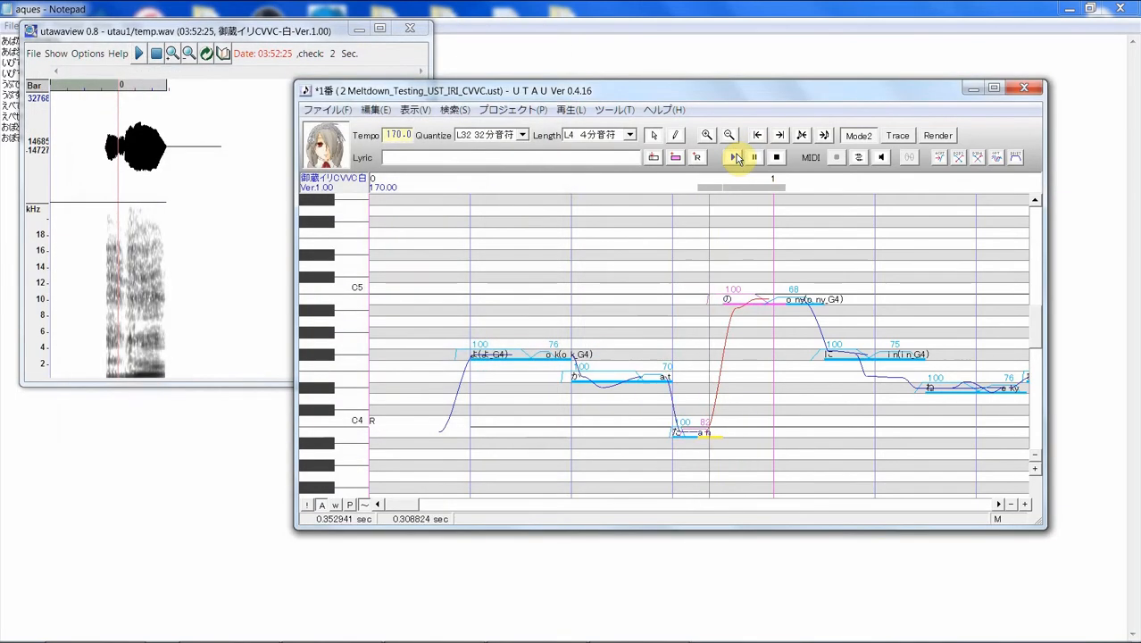
pyautogui.click(739, 158)
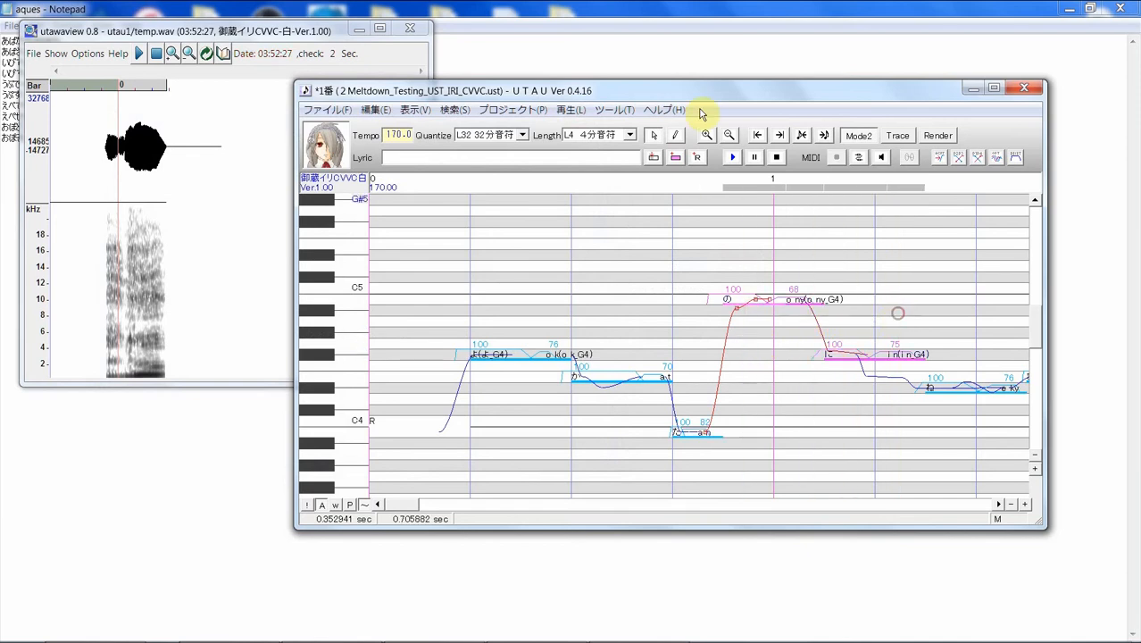
pyautogui.click(734, 158)
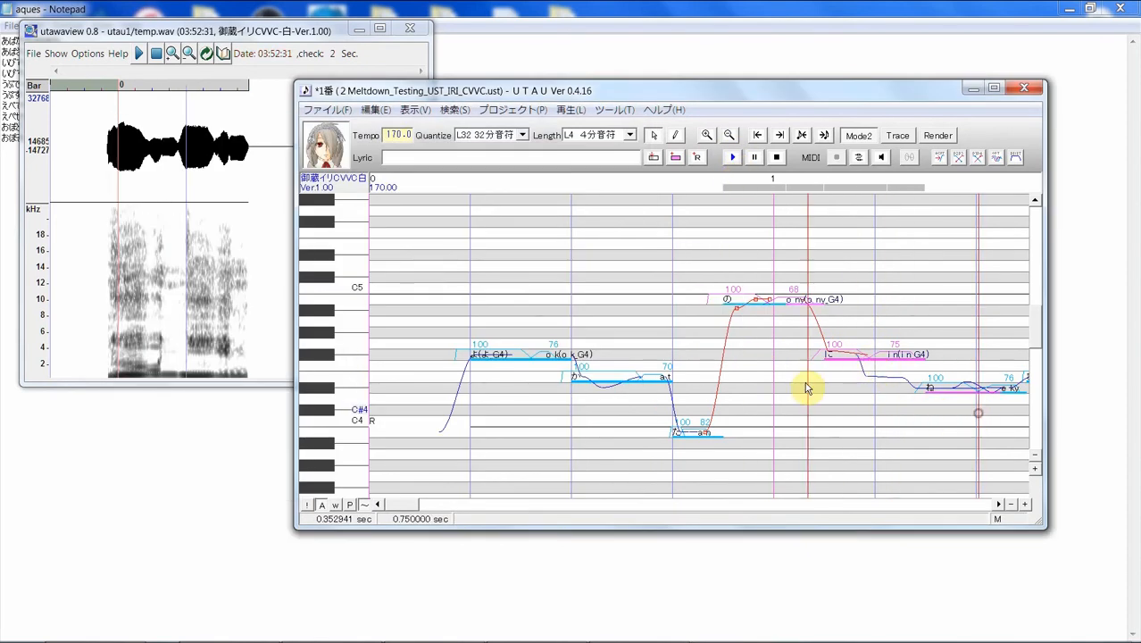
# Step: Change the consonant velocity of the notes from の through ね together in their shared properties
pyautogui.rightClick(942, 390)
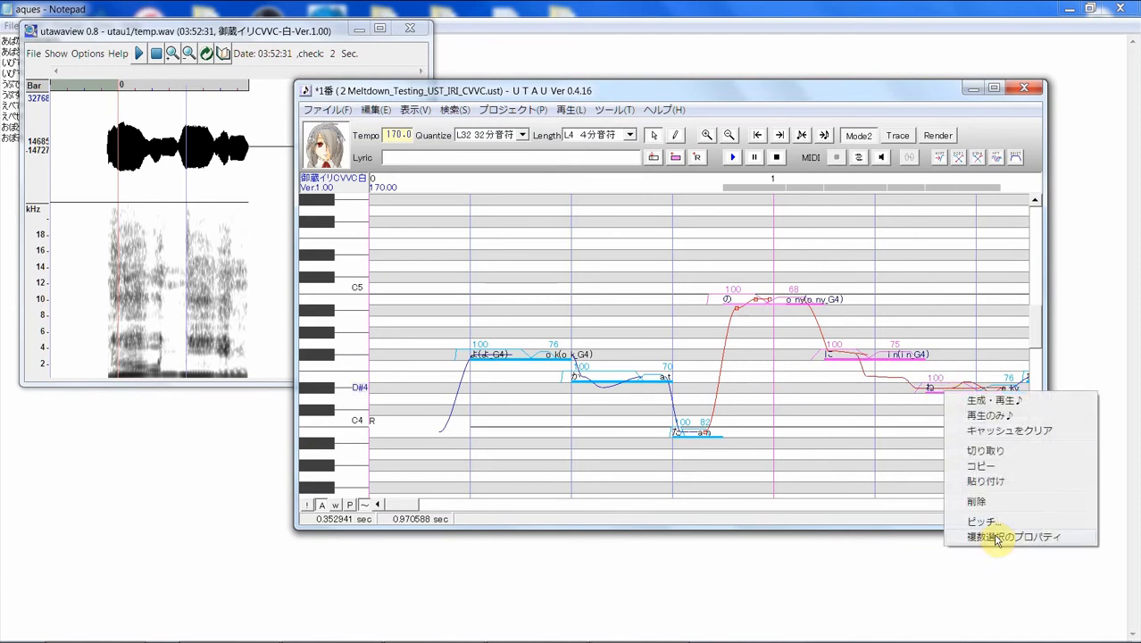
pyautogui.click(994, 535)
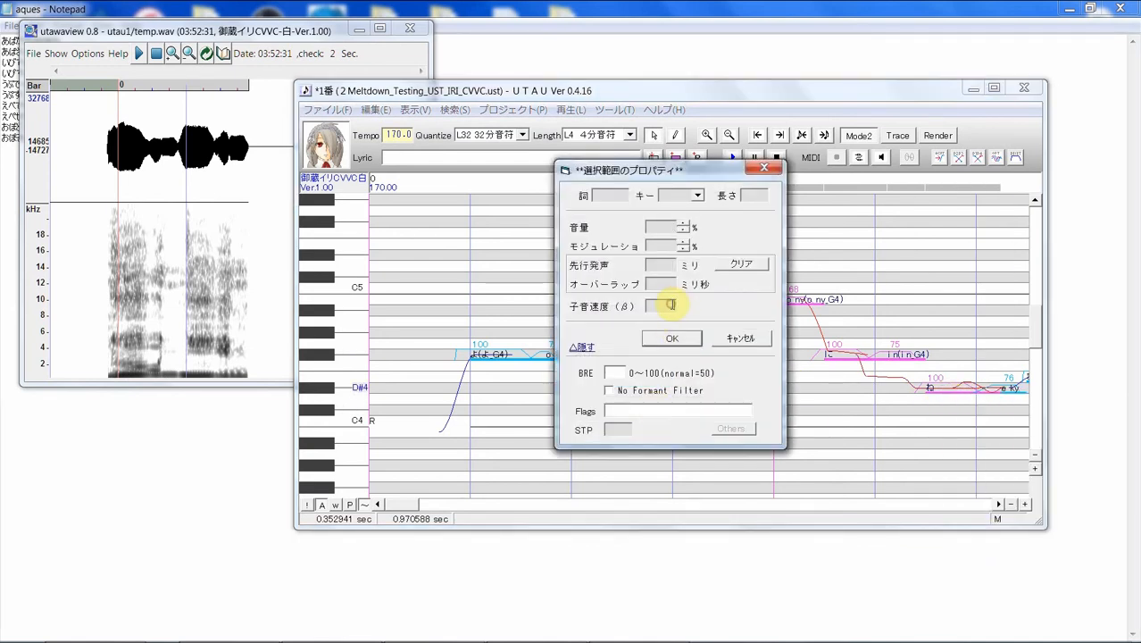
pyautogui.click(682, 342)
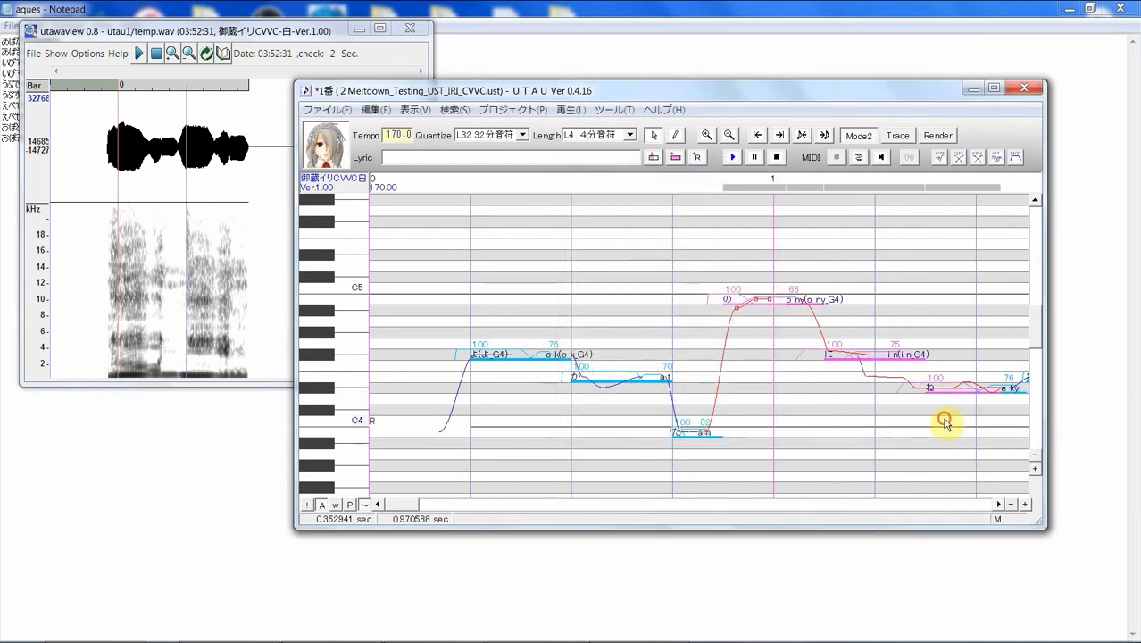
# Step: Play the phrase from よ through ね, and the continuation from ね through た, to hear the result
pyautogui.click(731, 158)
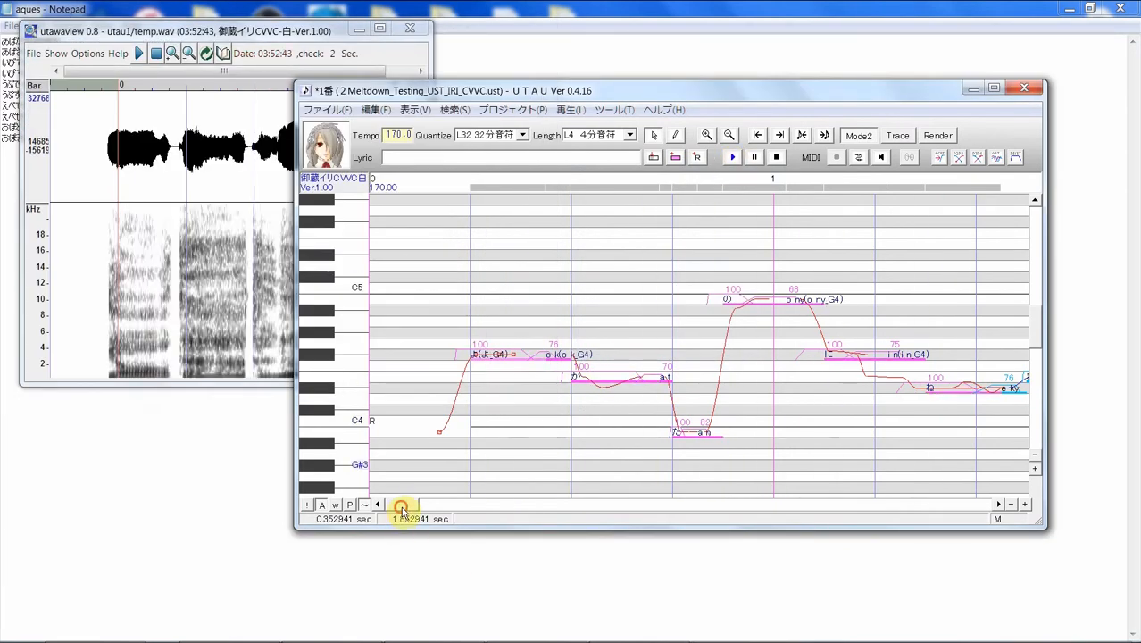
pyautogui.moveTo(400, 506); pyautogui.dragTo(447, 511)
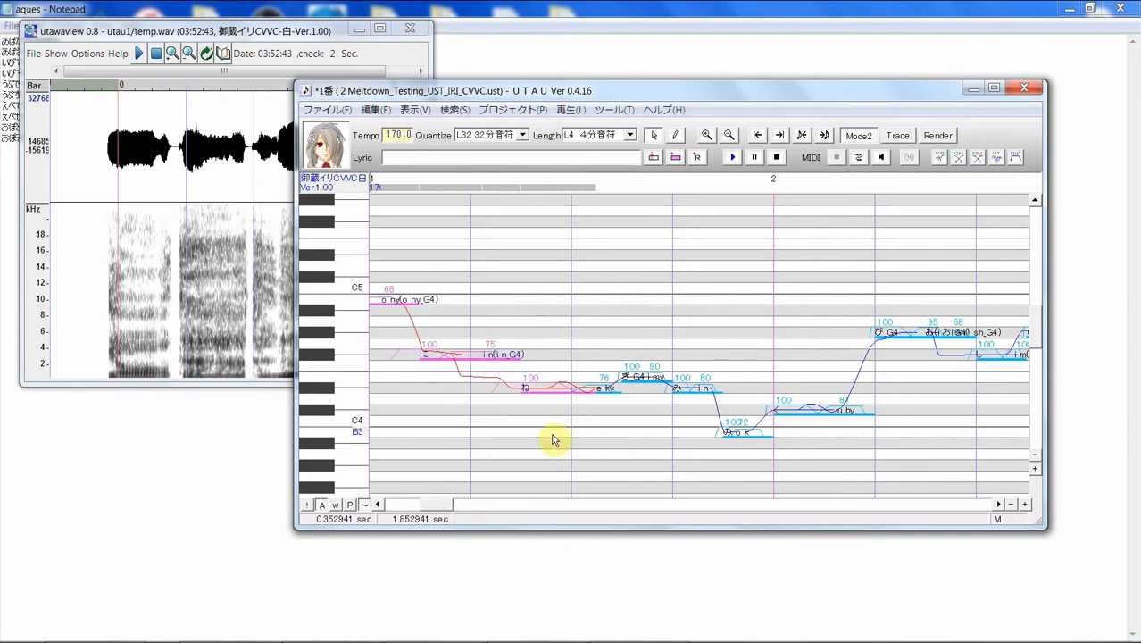
pyautogui.moveTo(550, 439); pyautogui.dragTo(769, 434)
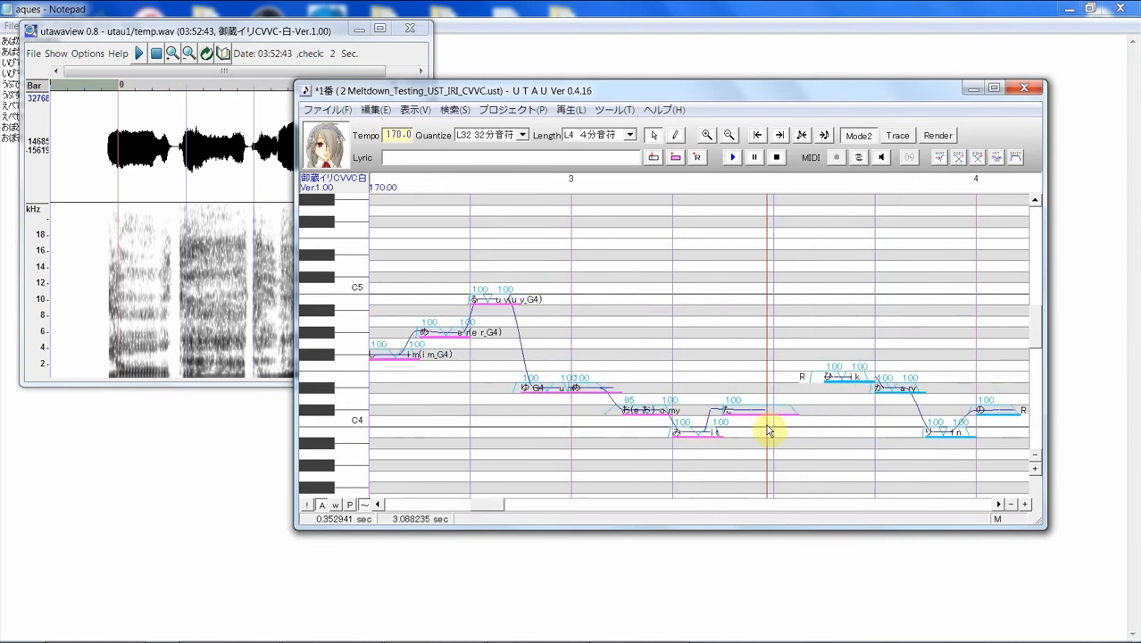
pyautogui.click(732, 157)
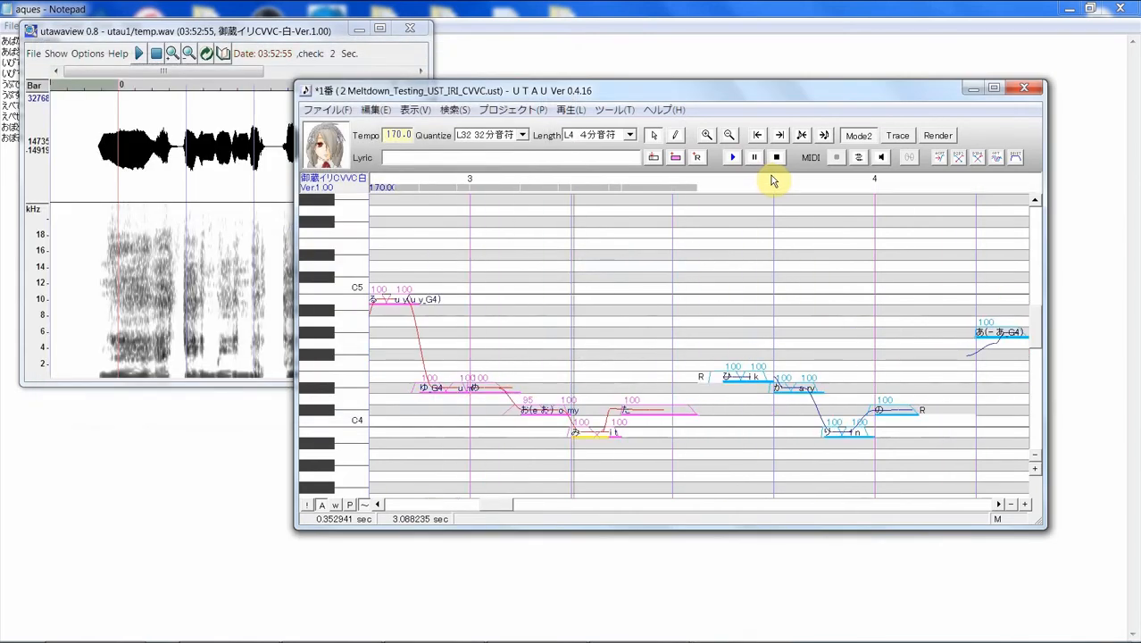
pyautogui.click(737, 157)
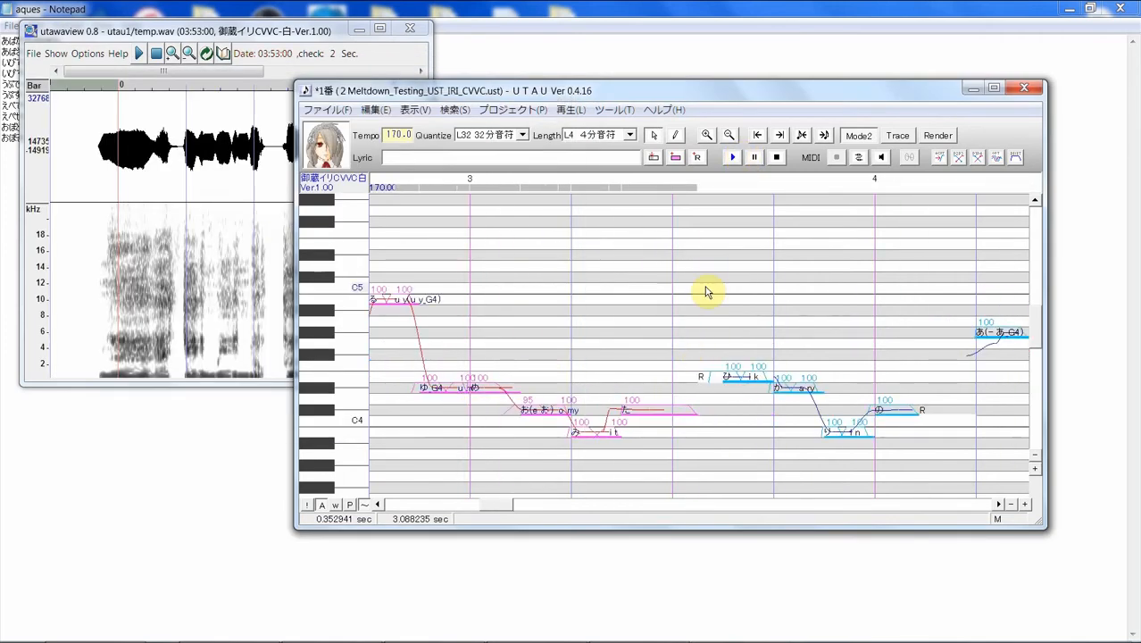
# Step: Keep the current Windows color scheme, with the option to be asked again if the computer continues to perform slowly
pyautogui.click(672, 632)
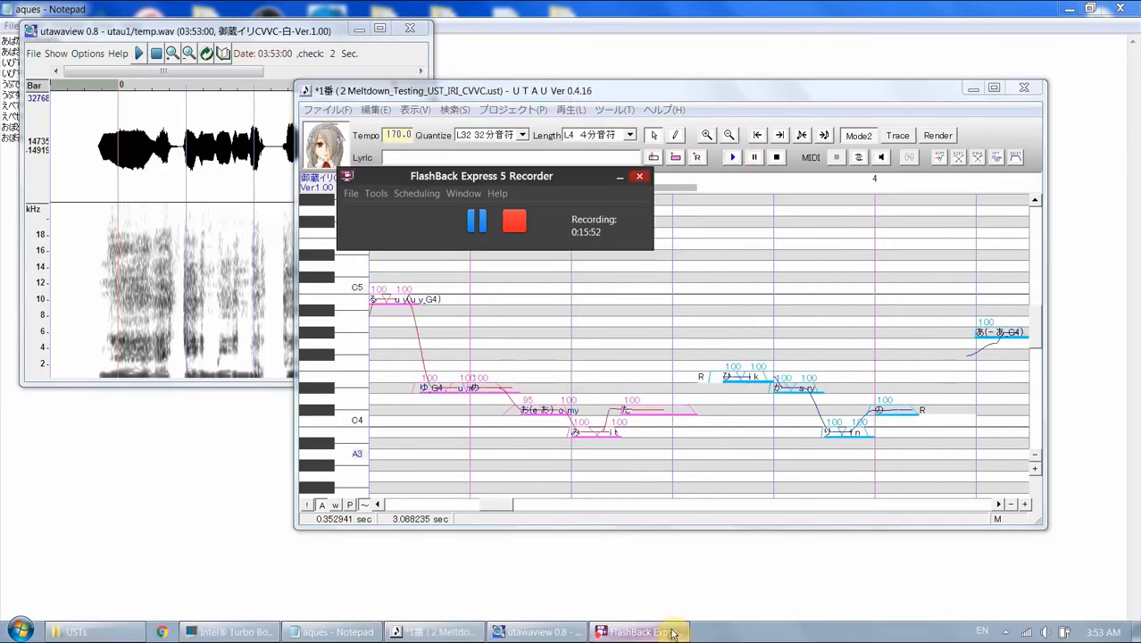
pyautogui.click(723, 92)
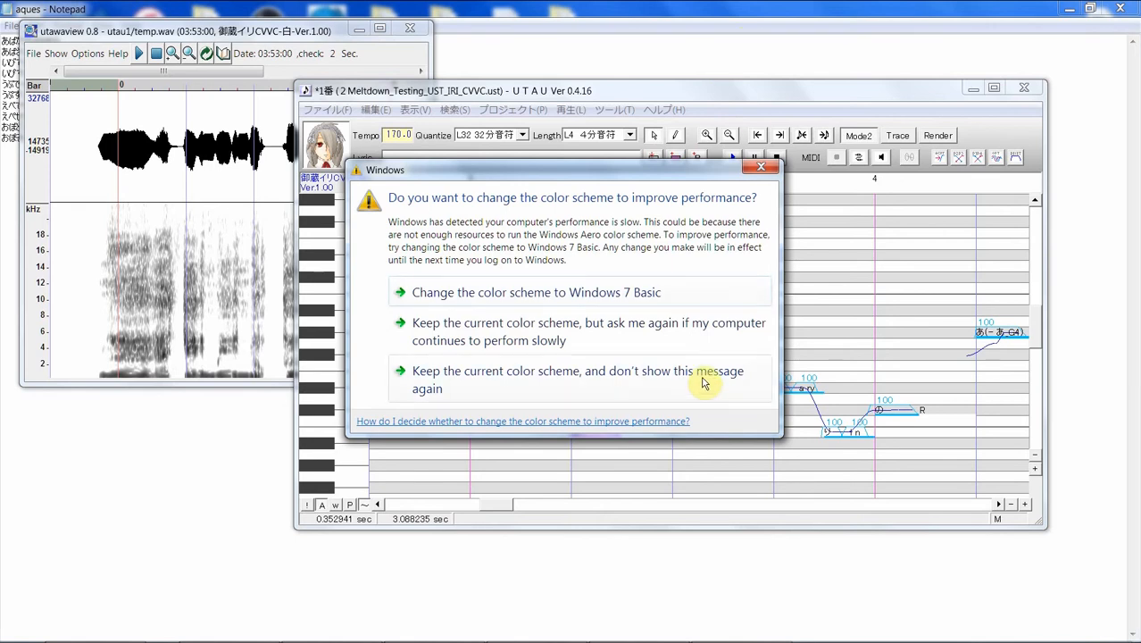
pyautogui.click(696, 336)
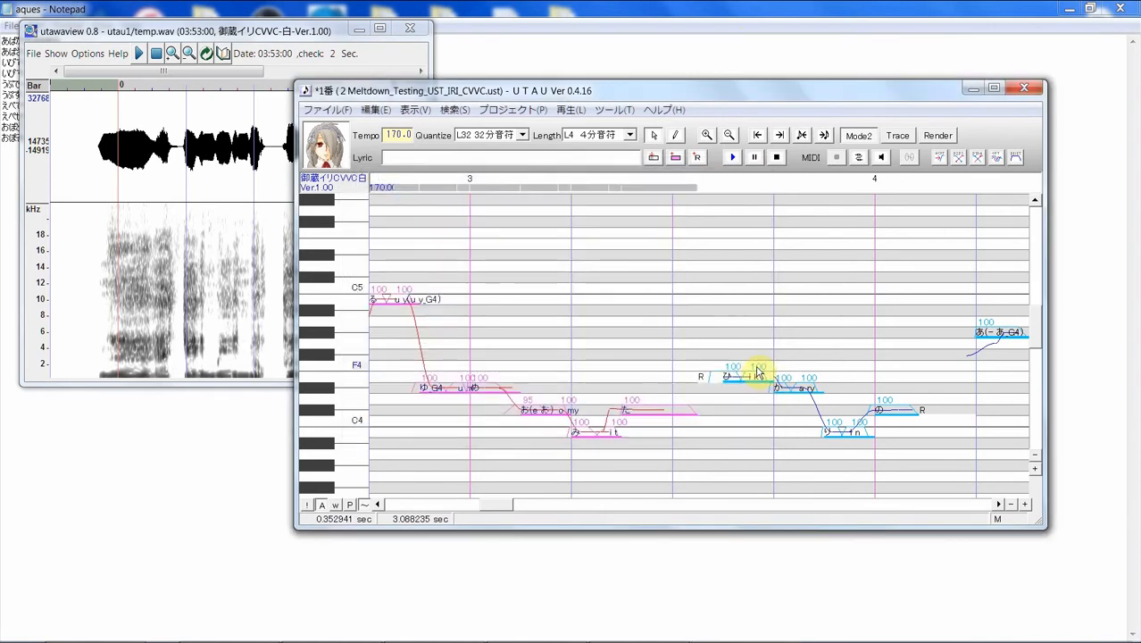
pyautogui.click(701, 304)
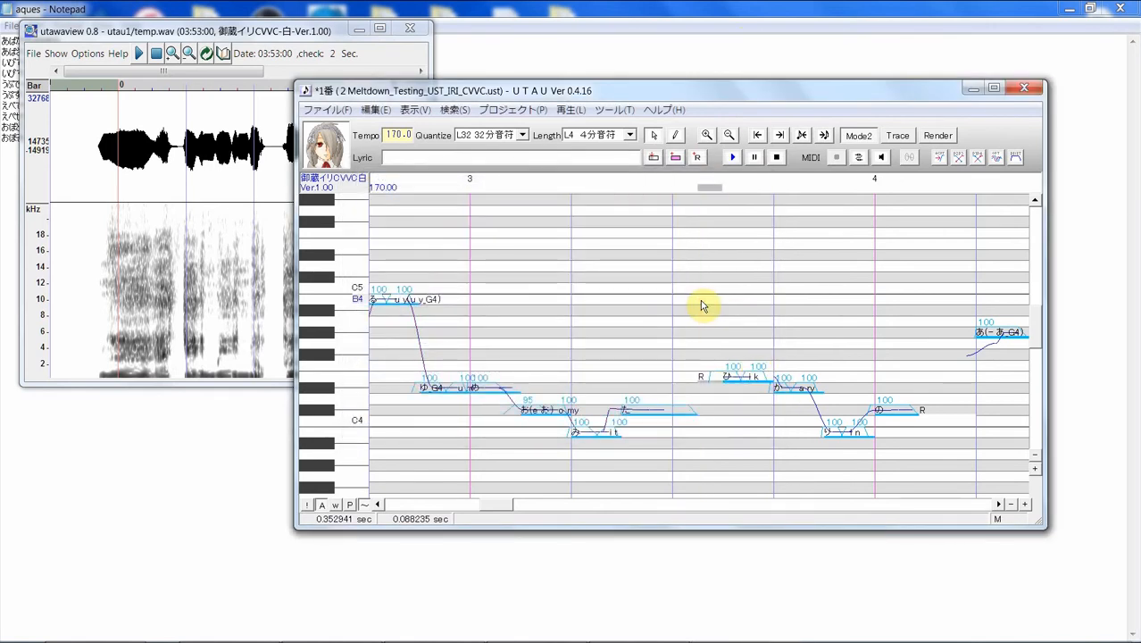
pyautogui.moveTo(704, 301); pyautogui.dragTo(640, 301)
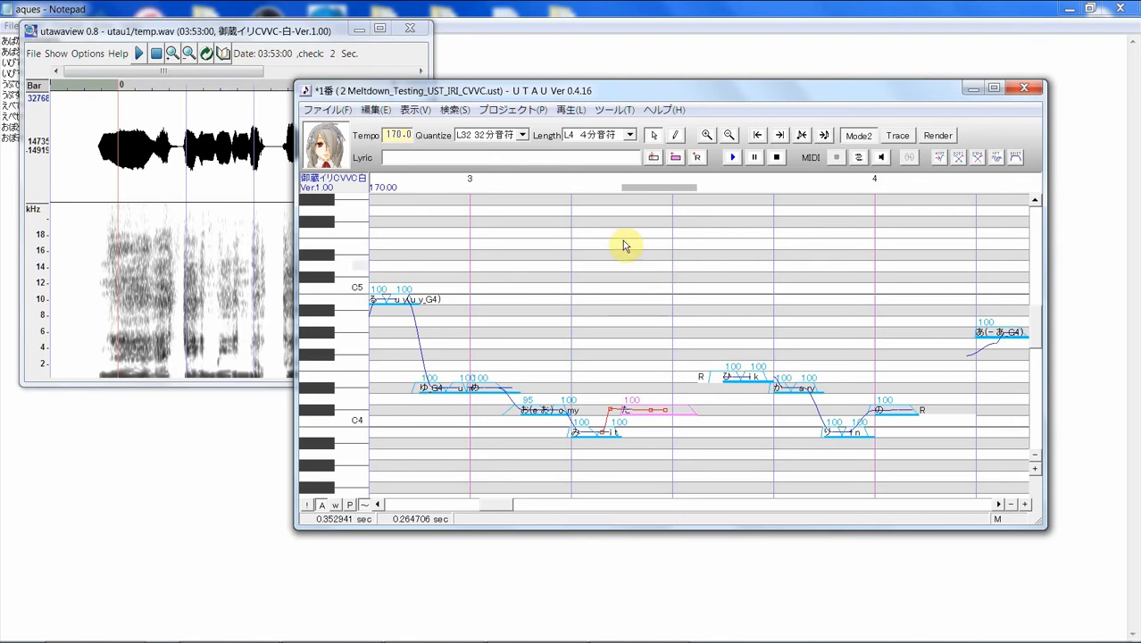
pyautogui.click(654, 299)
# Step: Play the whole opening line from the first よ note through the final た note
pyautogui.moveTo(655, 298); pyautogui.dragTo(472, 321)
pyautogui.click(654, 288)
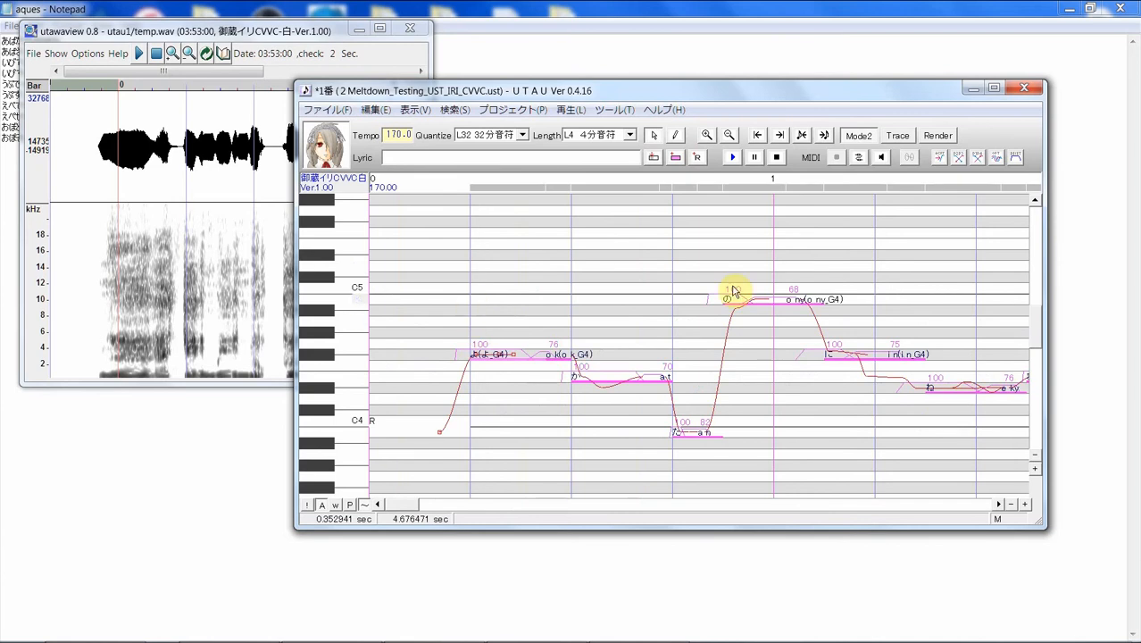
pyautogui.click(733, 159)
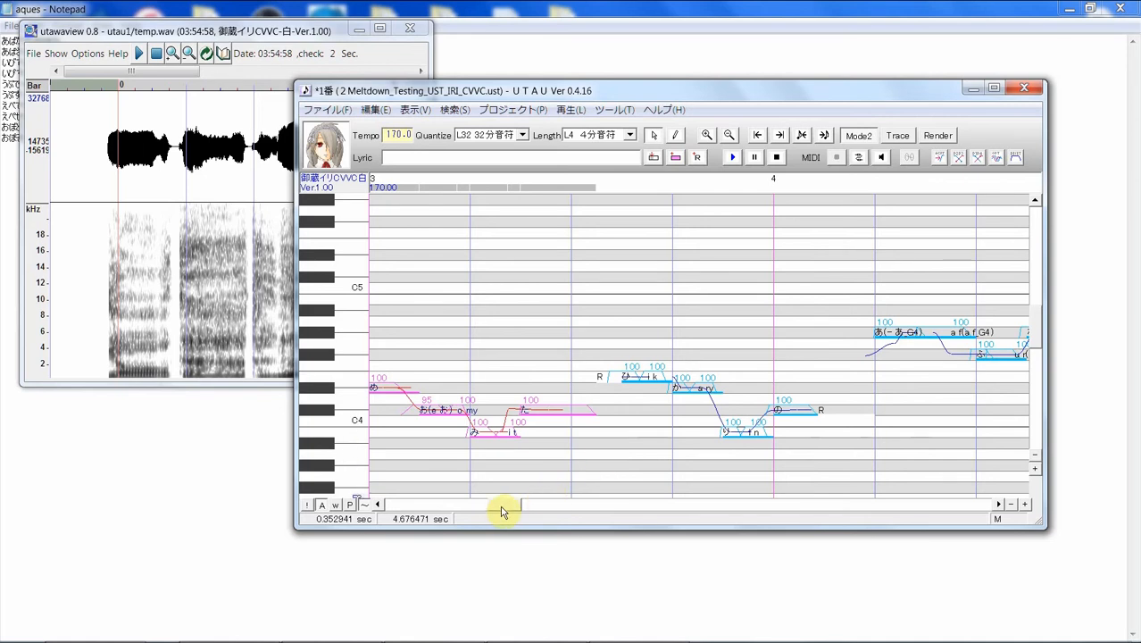
# Step: Examine the rendered waveform in utawaview alongside the notes around び and the rest of the line
pyautogui.moveTo(505, 505); pyautogui.dragTo(463, 506)
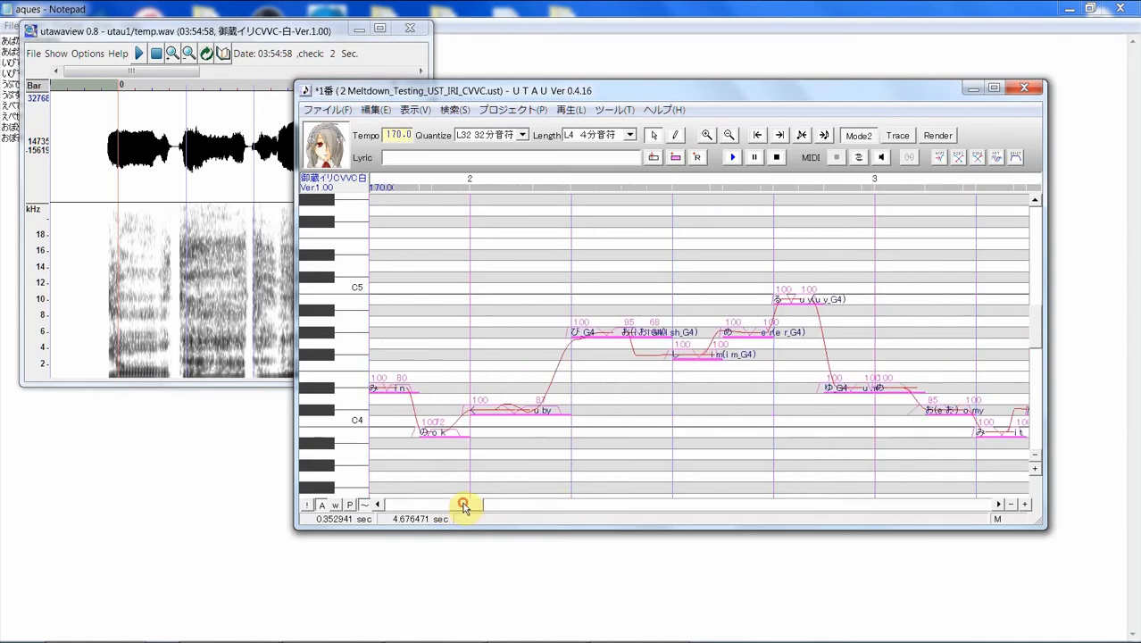
pyautogui.moveTo(611, 377); pyautogui.dragTo(617, 382)
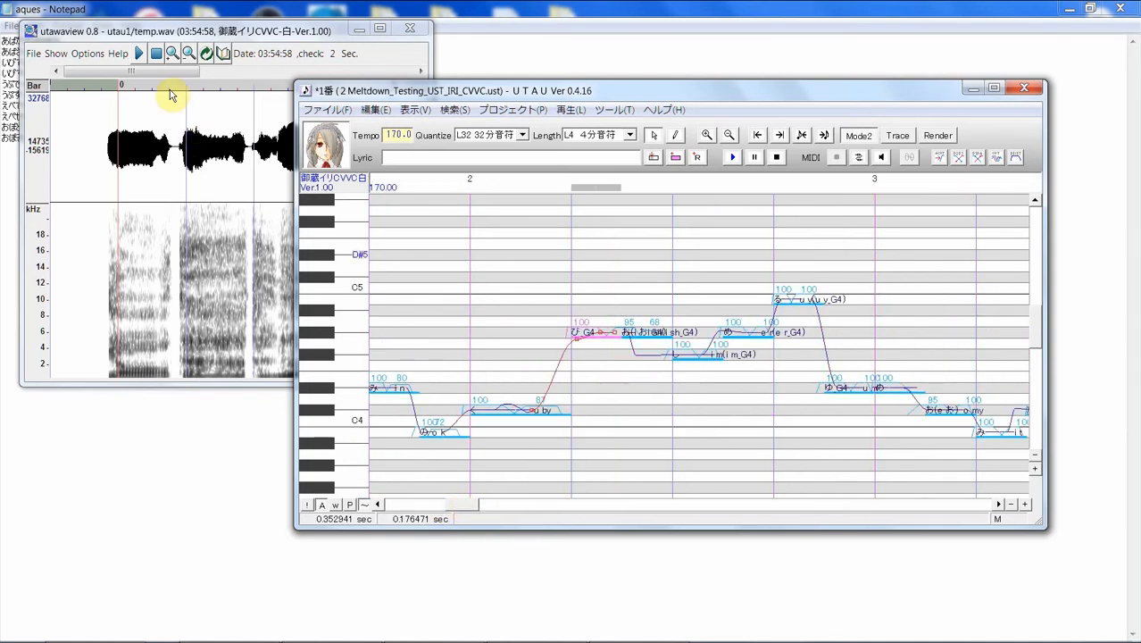
pyautogui.moveTo(177, 71)
pyautogui.mouseDown()
pyautogui.moveTo(388, 48)
pyautogui.moveTo(258, 75)
pyautogui.moveTo(199, 72)
pyautogui.mouseUp()
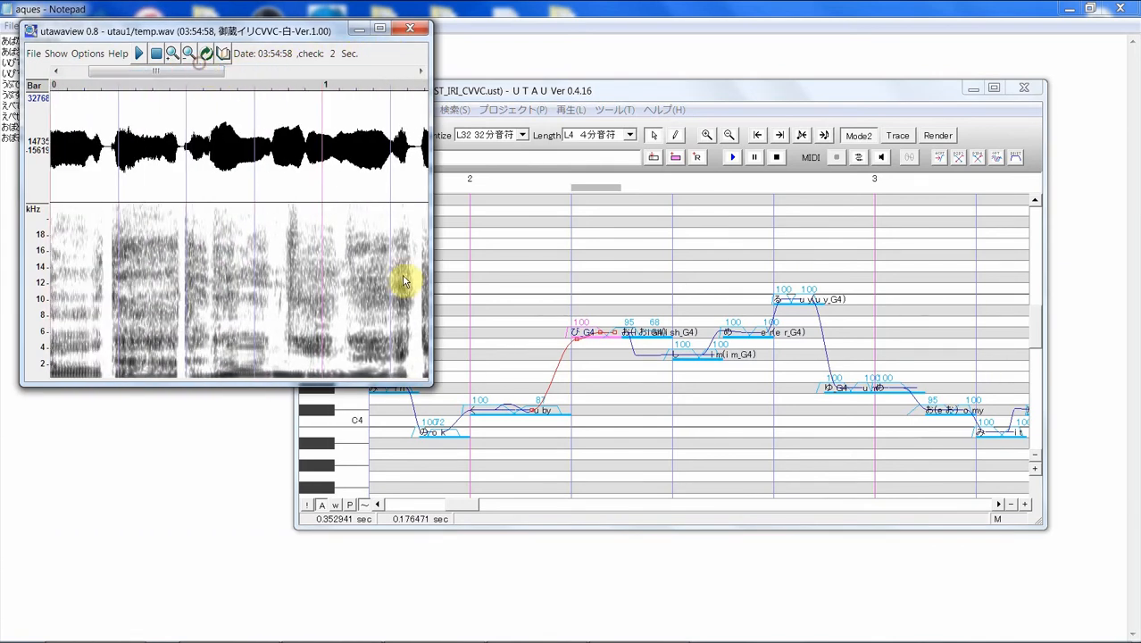
pyautogui.click(467, 512)
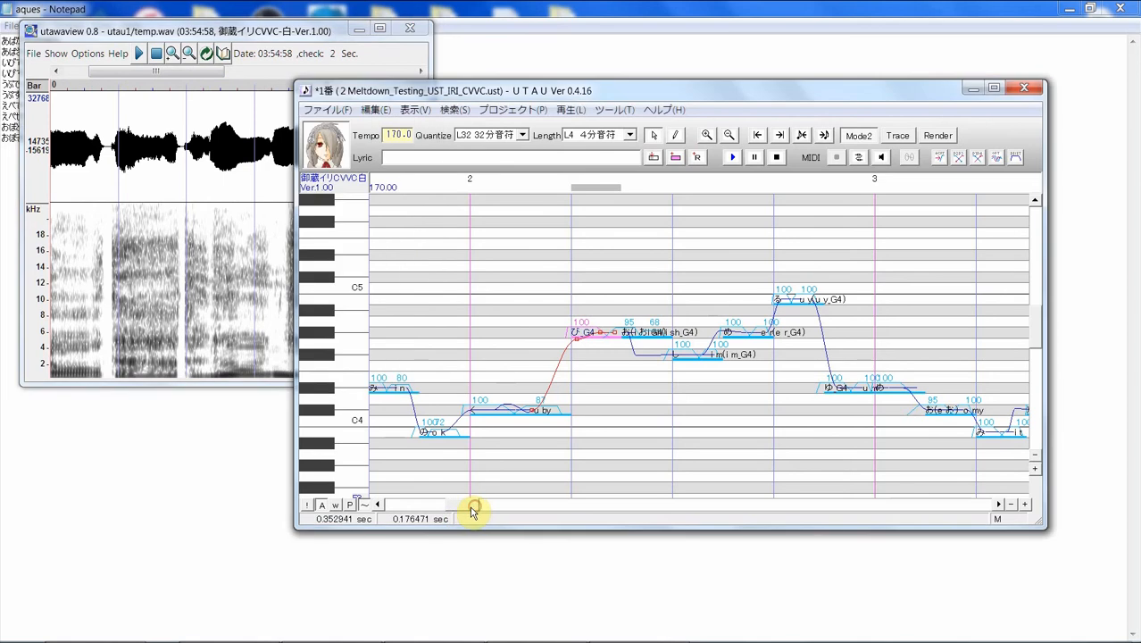
pyautogui.moveTo(471, 506); pyautogui.dragTo(498, 507)
pyautogui.click(458, 383)
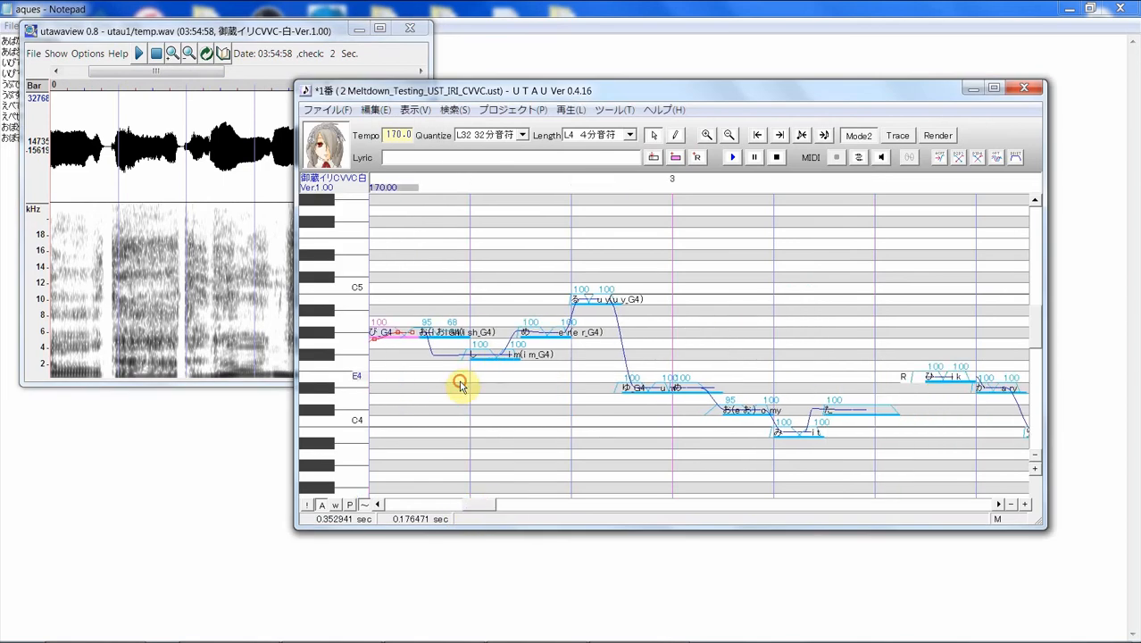
# Step: Examine the opening phrase from よ onward, highlighting the か note and its a t transition note in turn
pyautogui.moveTo(490, 509); pyautogui.dragTo(401, 510)
pyautogui.moveTo(490, 427); pyautogui.dragTo(749, 470)
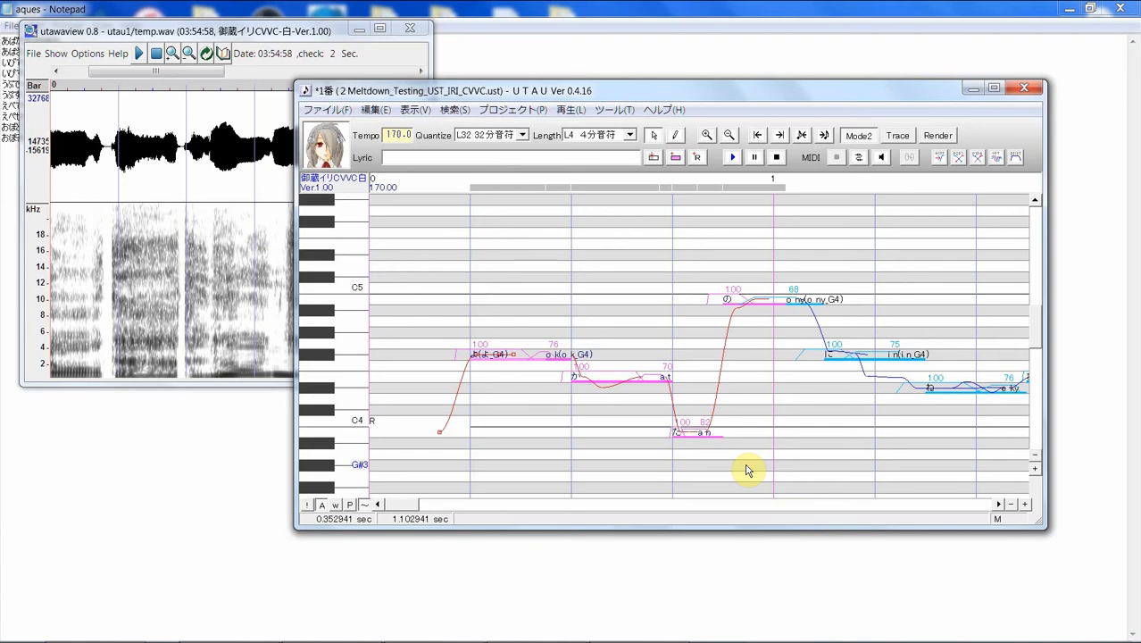
pyautogui.moveTo(482, 381); pyautogui.dragTo(649, 332)
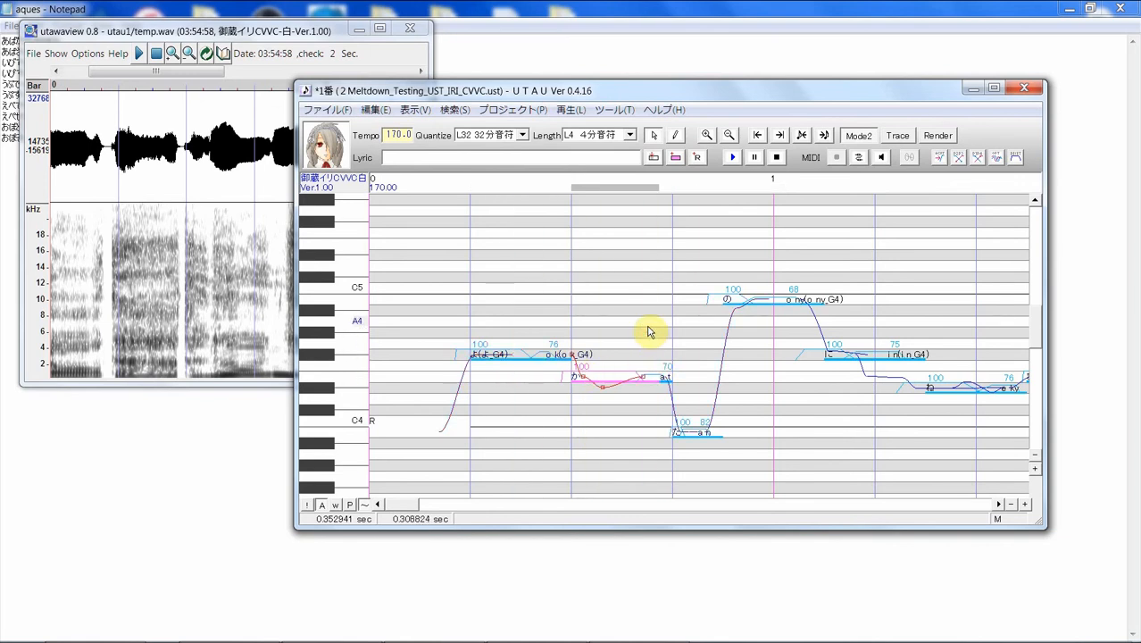
pyautogui.click(668, 338)
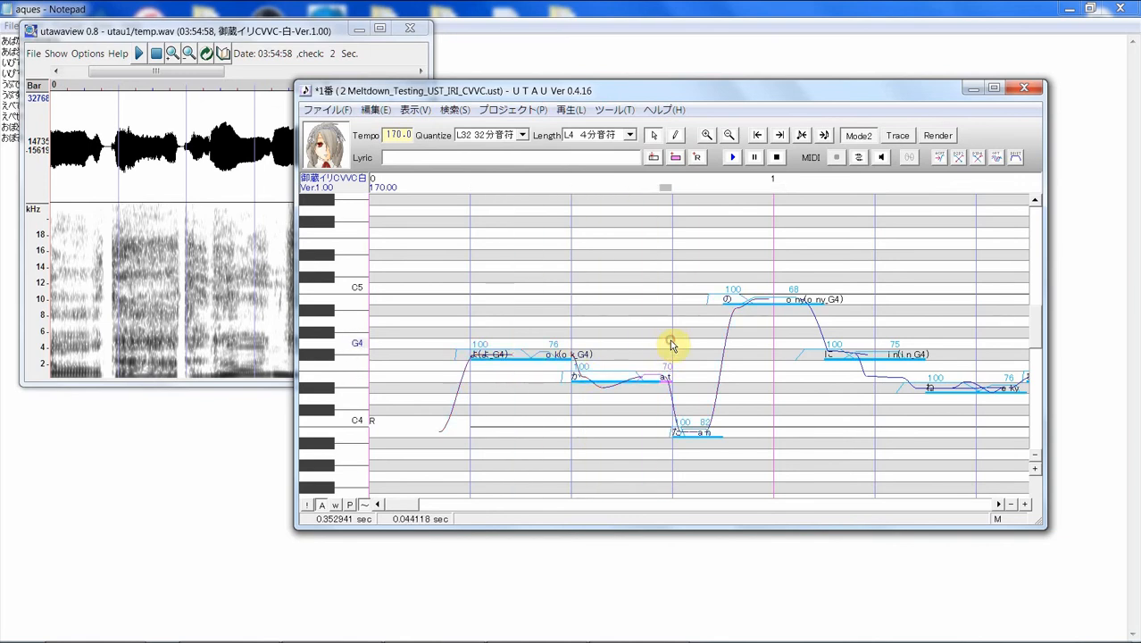
pyautogui.click(643, 433)
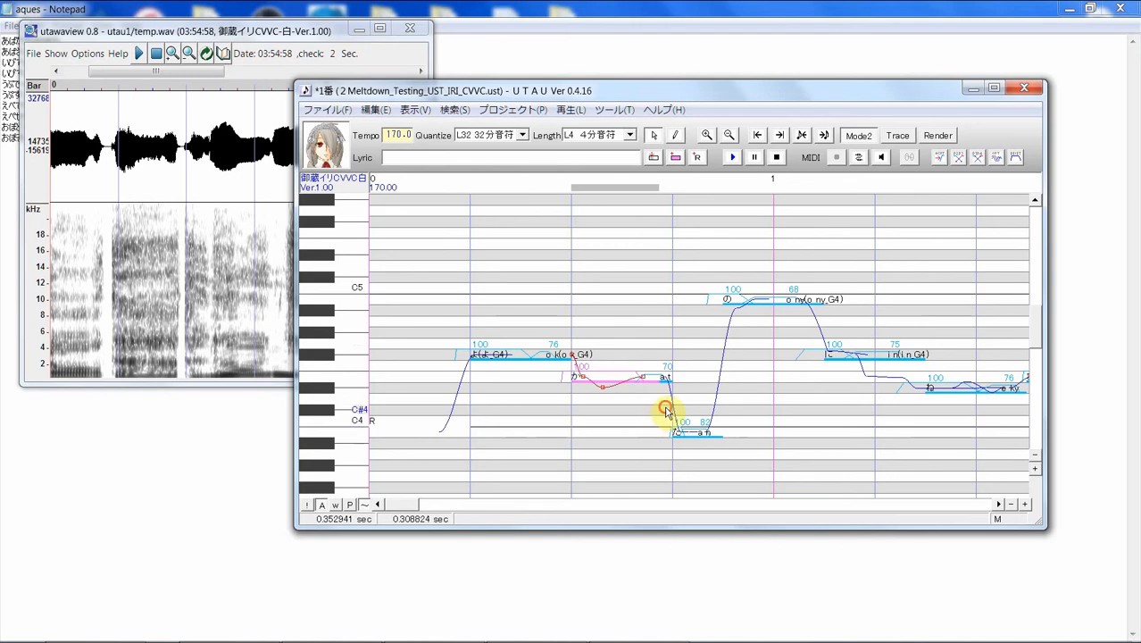
pyautogui.click(667, 408)
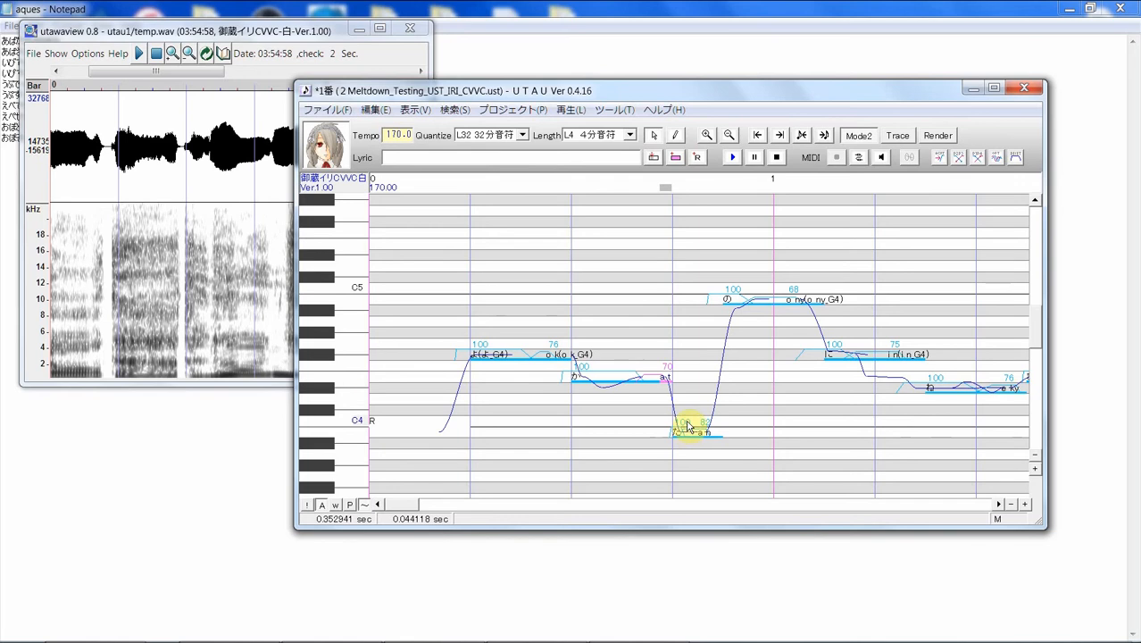
pyautogui.click(618, 406)
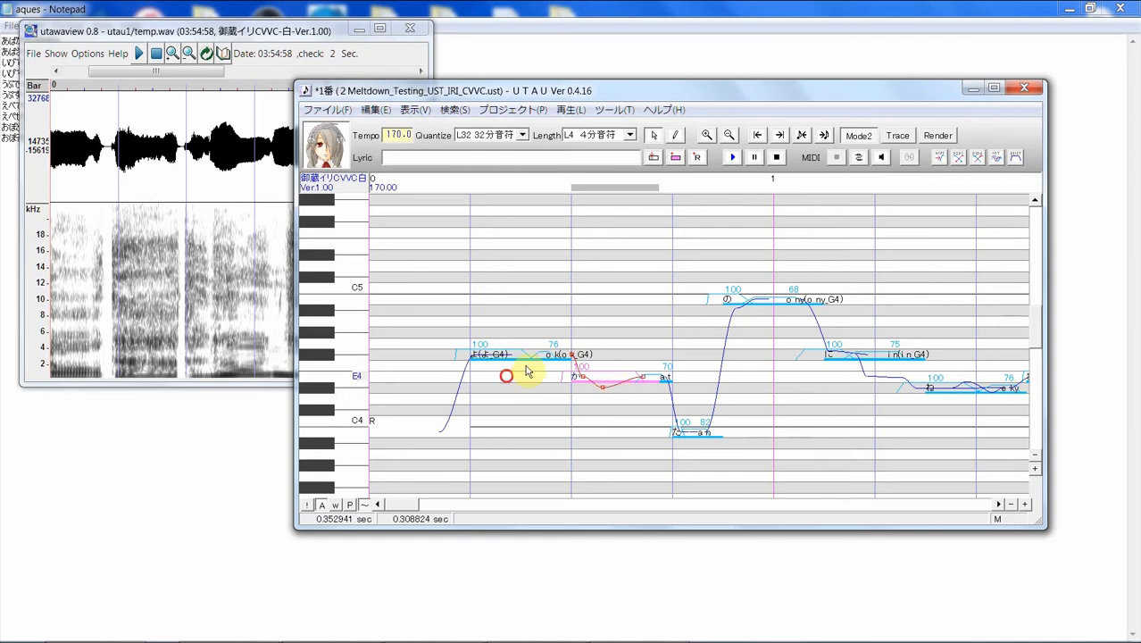
# Step: Play the opening notes from よ through a n, and separately the notes from の through ね
pyautogui.moveTo(507, 303); pyautogui.dragTo(715, 268)
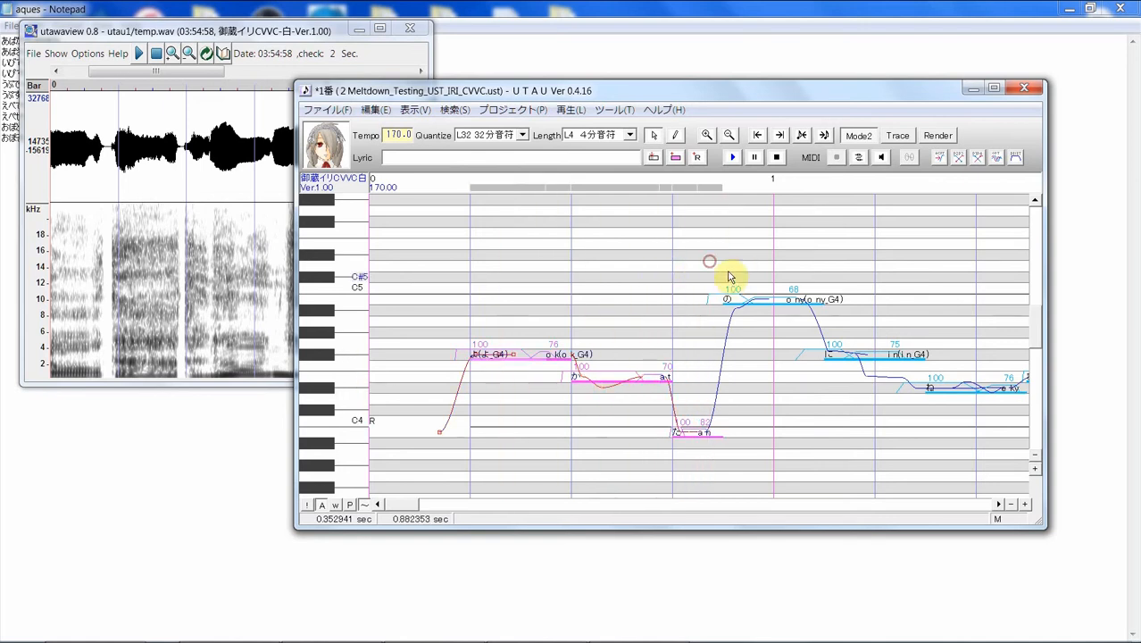
pyautogui.click(733, 157)
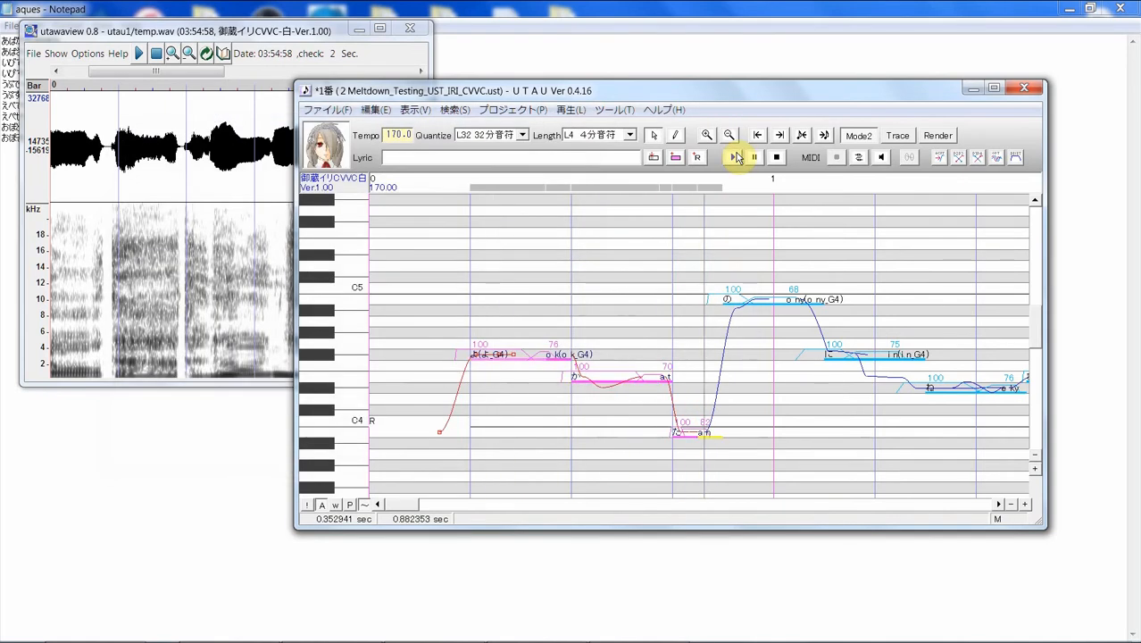
pyautogui.moveTo(737, 330); pyautogui.dragTo(949, 266)
pyautogui.click(730, 157)
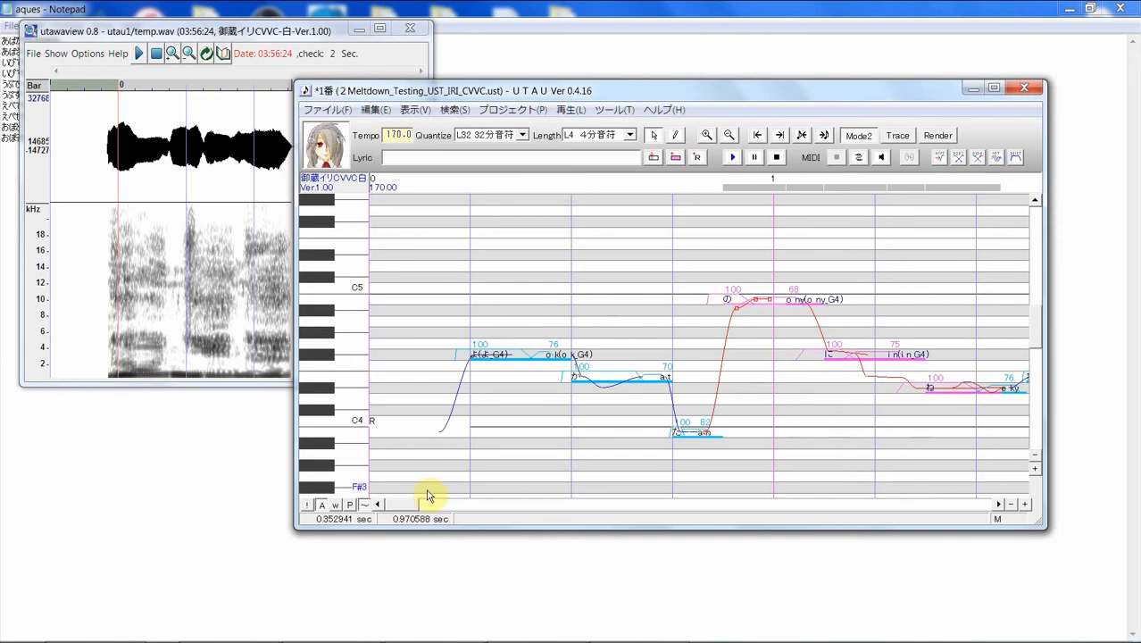
# Step: Try a consonant velocity of 200 on the notes from の through ね and compare its playback with the original setting
pyautogui.moveTo(418, 505); pyautogui.dragTo(438, 505)
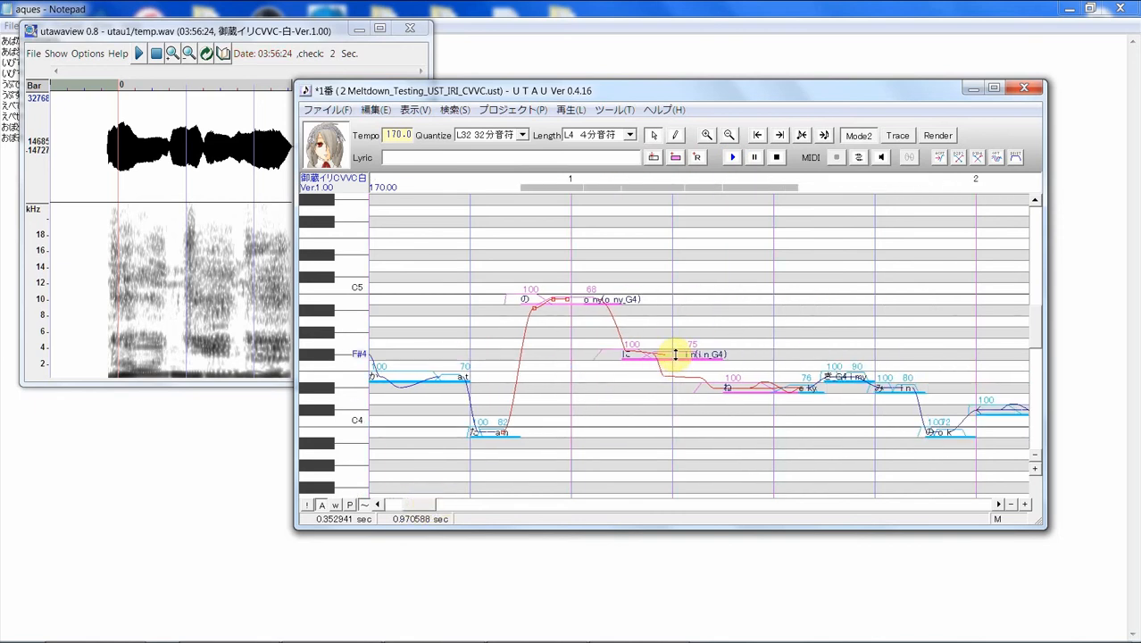
pyautogui.rightClick(669, 356)
pyautogui.click(765, 506)
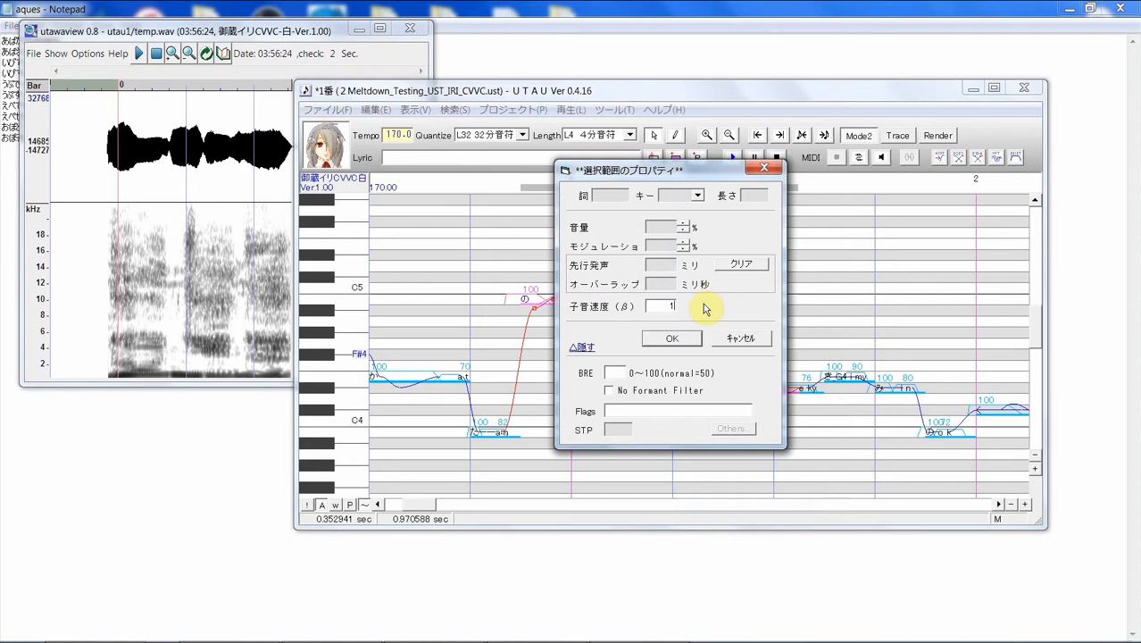
pyautogui.write('100')
pyautogui.moveTo(660, 303); pyautogui.dragTo(665, 304)
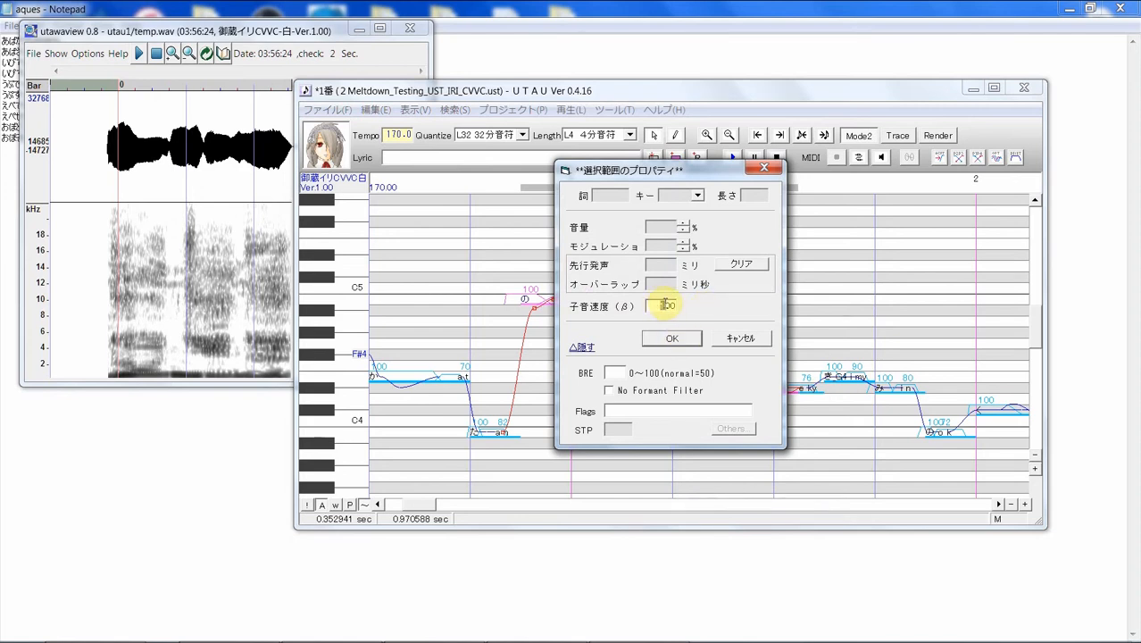
pyautogui.write('200')
pyautogui.click(678, 339)
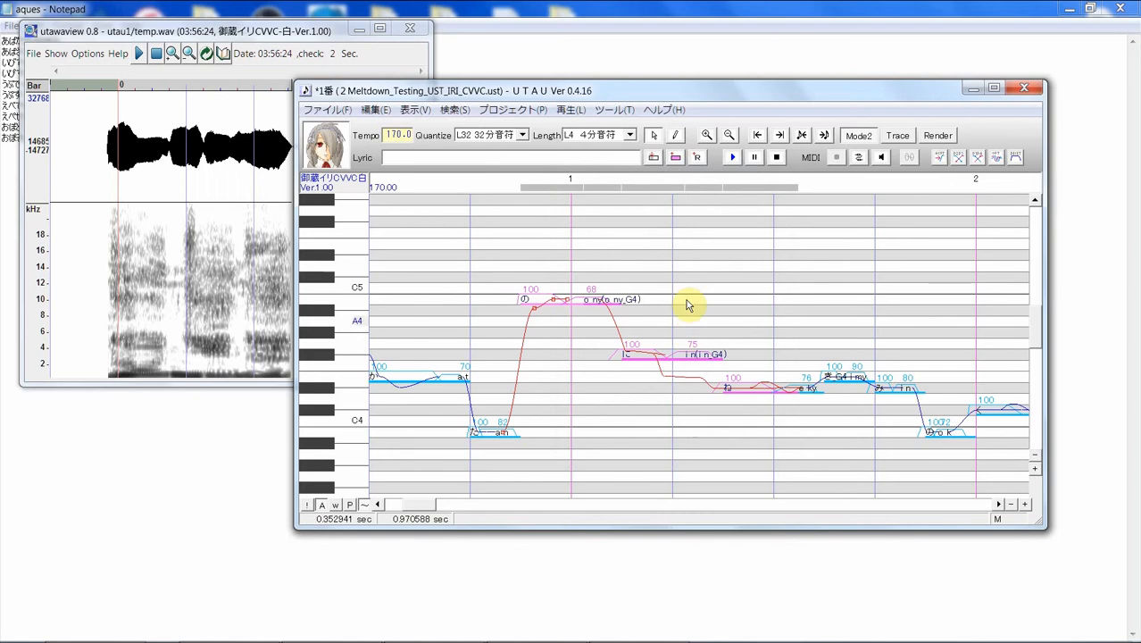
pyautogui.click(732, 157)
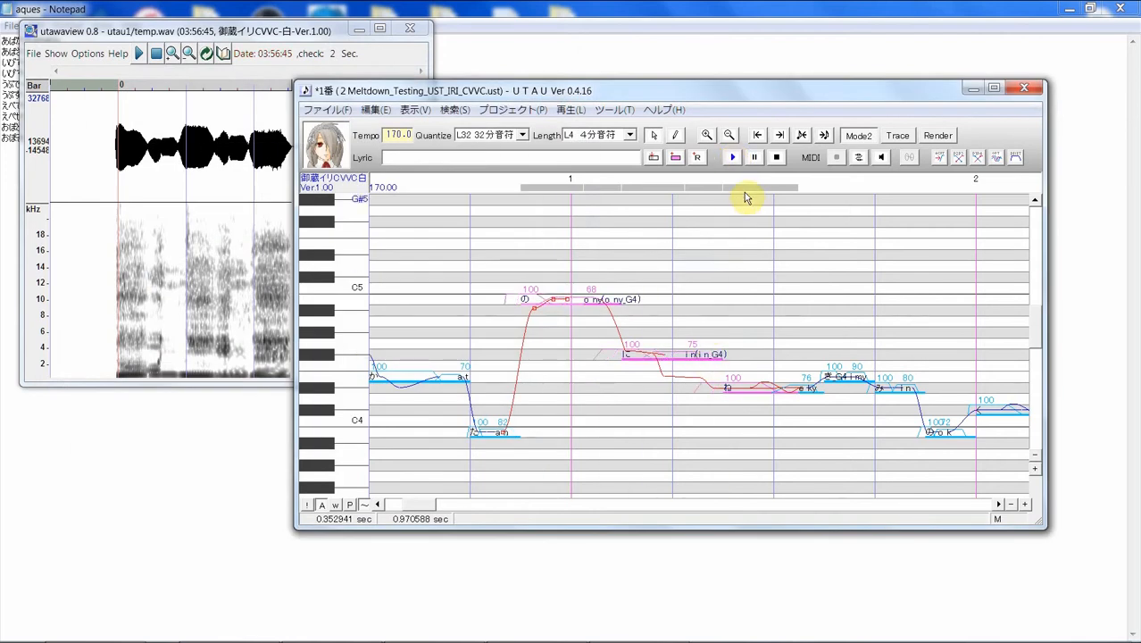
pyautogui.click(733, 158)
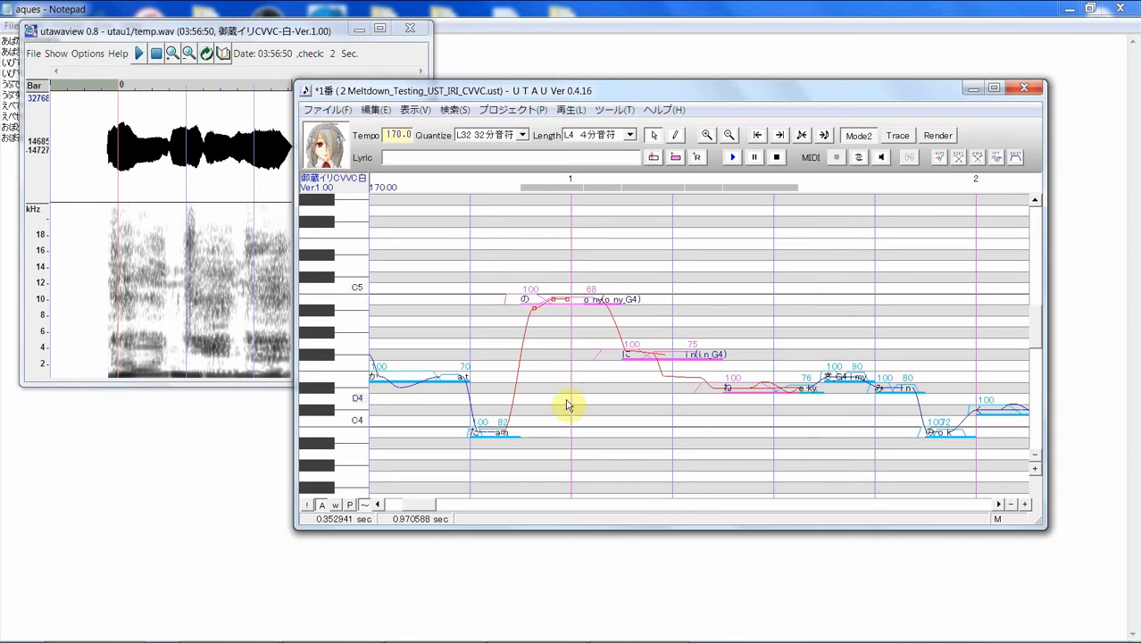
# Step: Play the phrase from the の note through the final た note of the opening line
pyautogui.moveTo(539, 351)
pyautogui.mouseDown()
pyautogui.moveTo(752, 340)
pyautogui.moveTo(932, 305)
pyautogui.moveTo(988, 304)
pyautogui.moveTo(943, 316)
pyautogui.moveTo(998, 310)
pyautogui.mouseUp()
pyautogui.scroll(-3, 1005, 317)
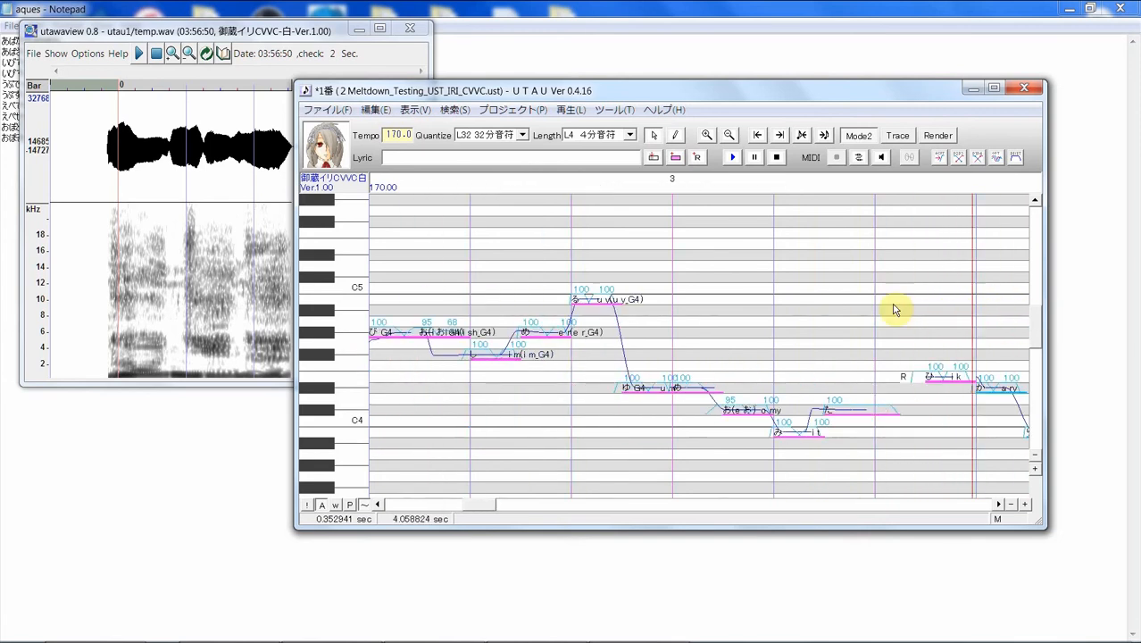
pyautogui.keyDown('shift'); pyautogui.click(846, 331); pyautogui.keyUp('shift')
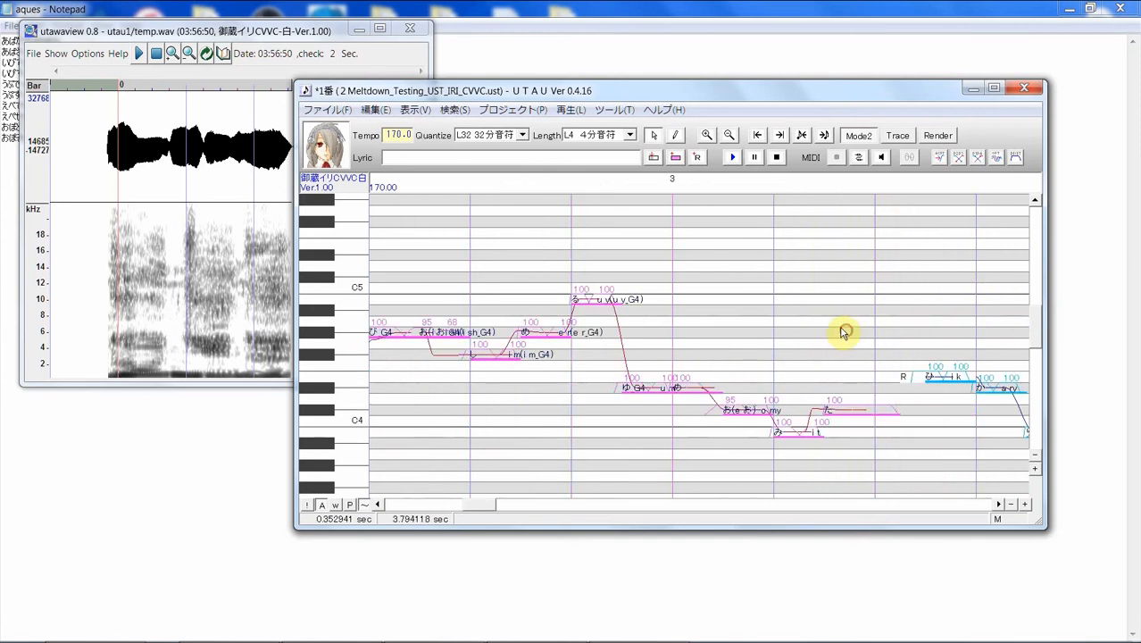
pyautogui.click(732, 157)
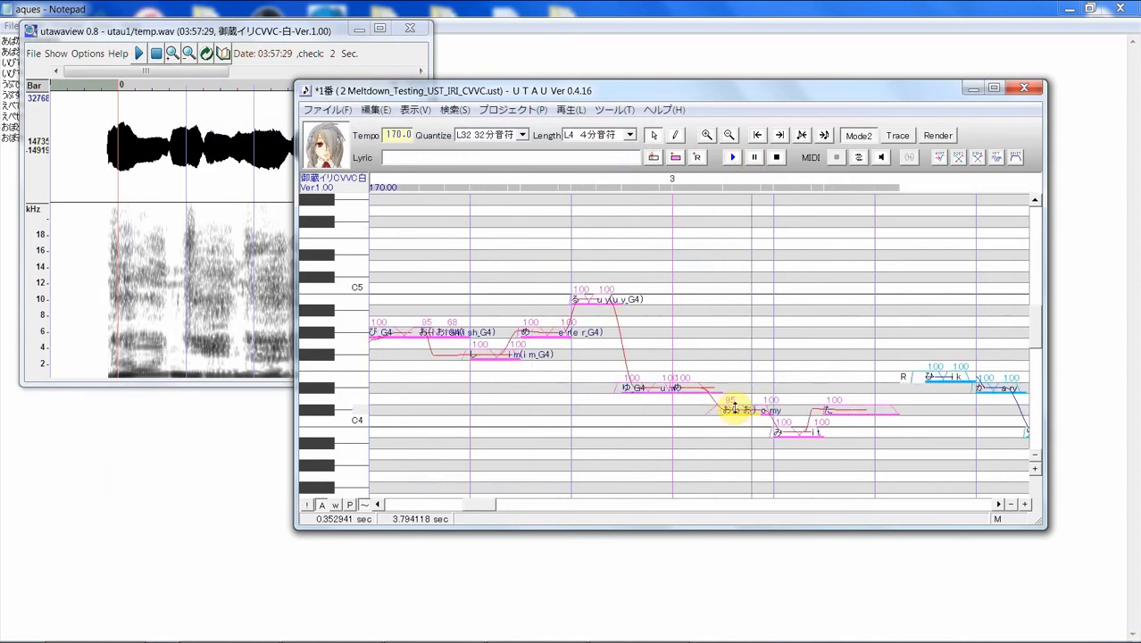
# Step: Lower the consonant velocity of all notes from the start of the song through た and play the line
pyautogui.rightClick(766, 411)
pyautogui.click(721, 318)
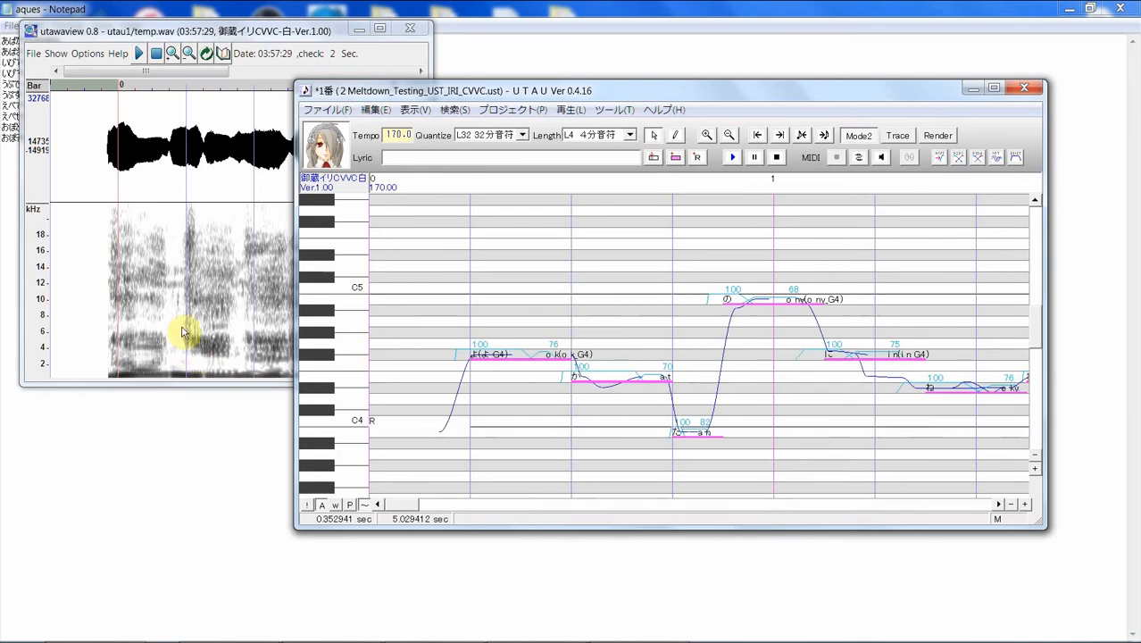
pyautogui.rightClick(566, 355)
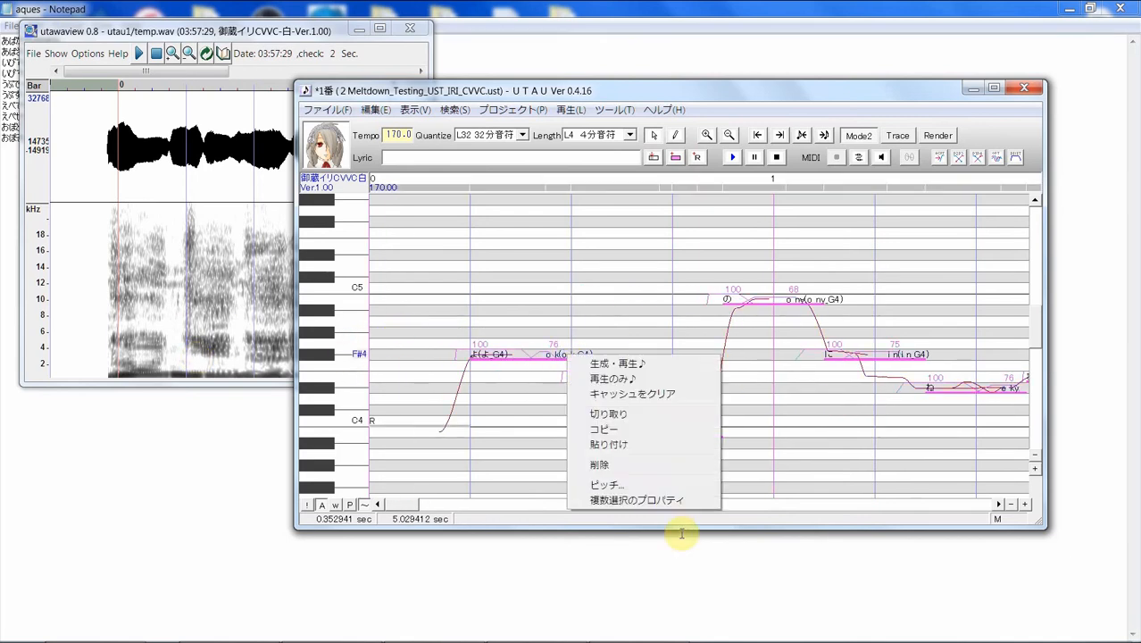
pyautogui.click(676, 501)
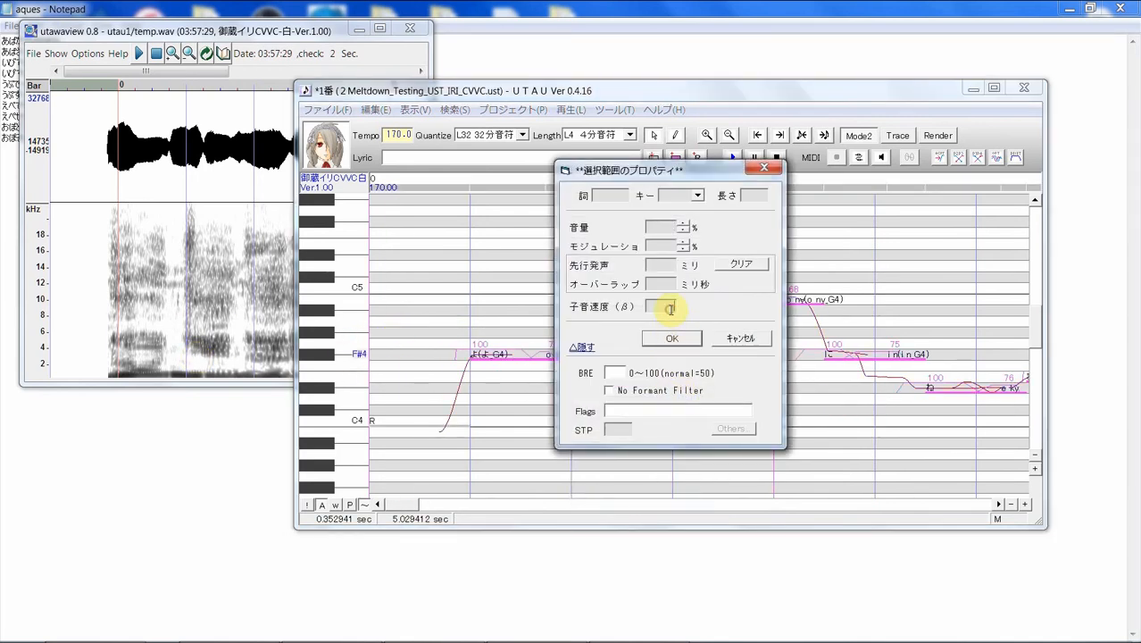
pyautogui.click(672, 341)
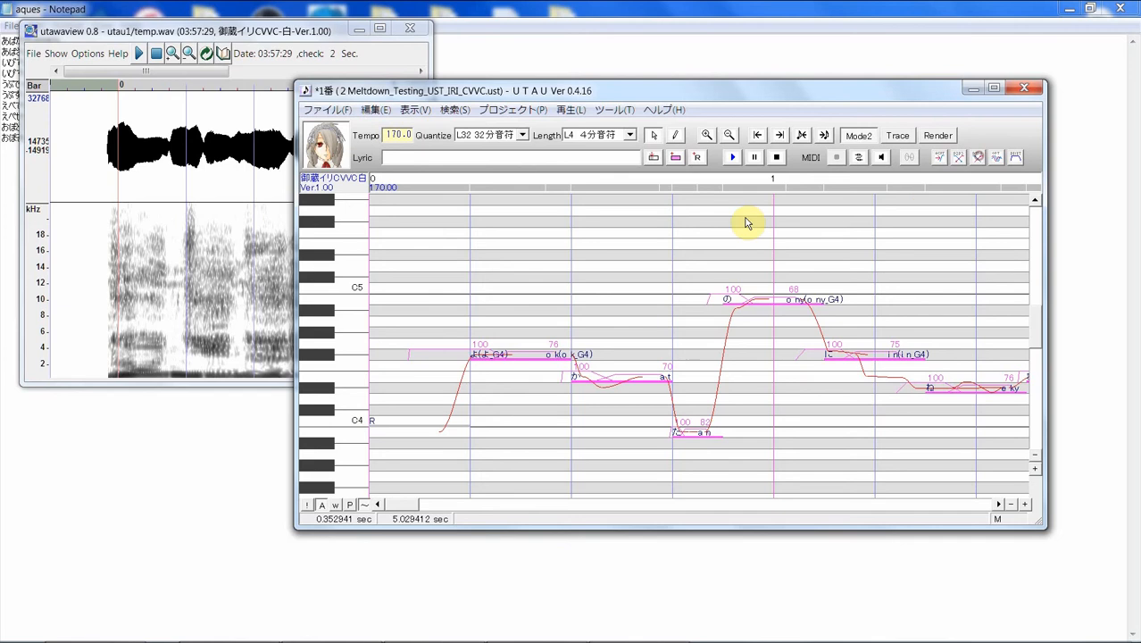
pyautogui.click(735, 158)
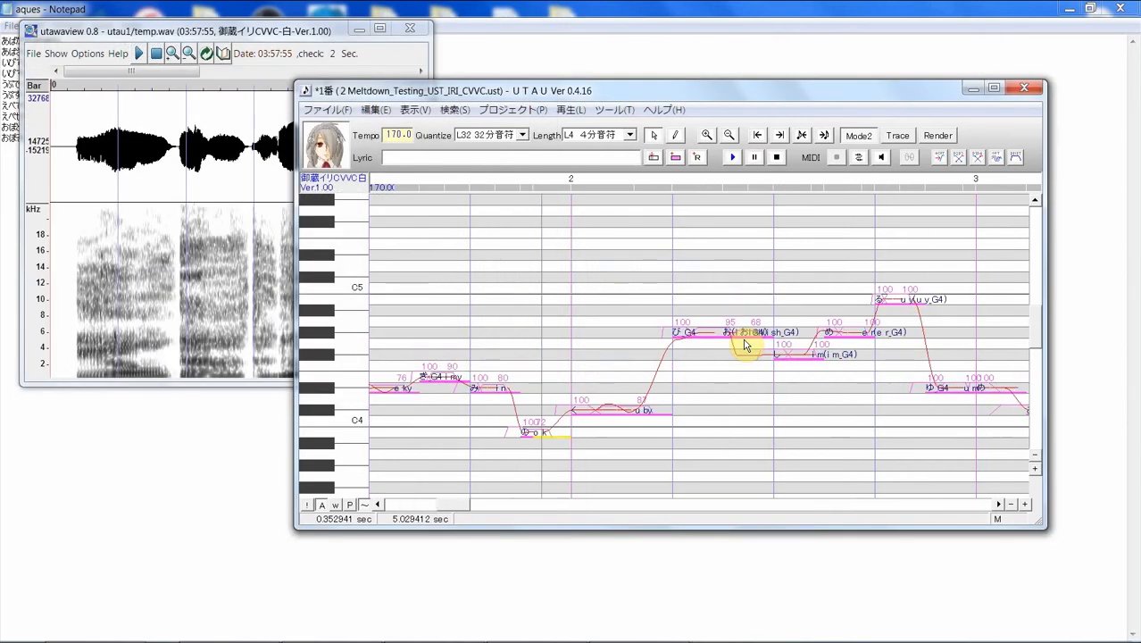
# Step: Set the tempo of the whole song to 190 and play the opening line twice at that speed
pyautogui.click(400, 135)
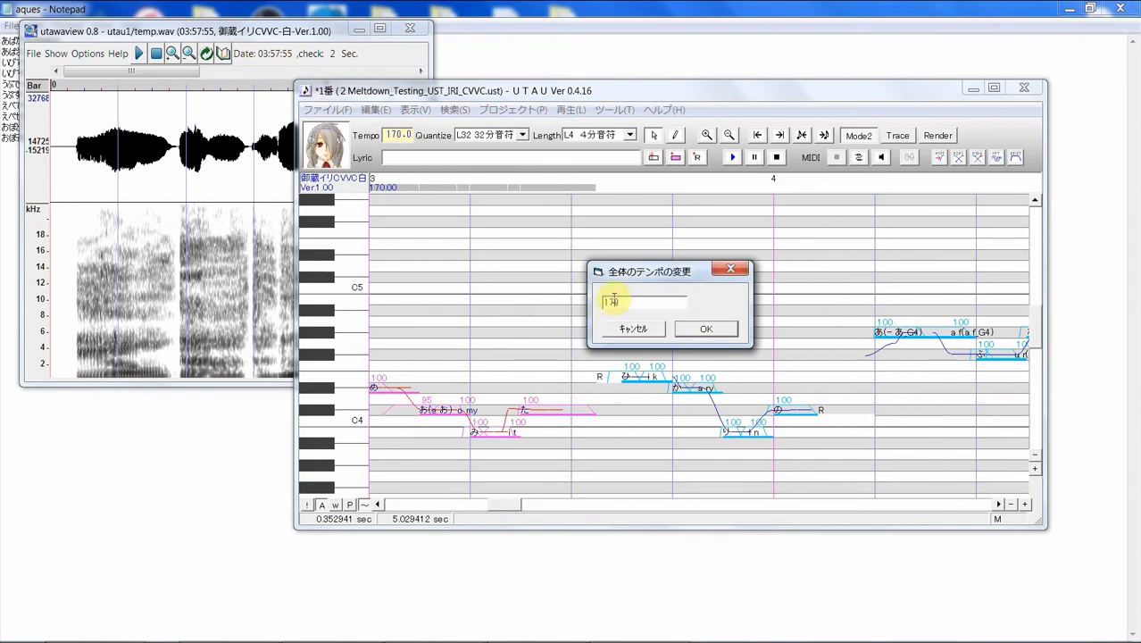
pyautogui.click(705, 330)
pyautogui.moveTo(523, 503); pyautogui.dragTo(376, 497)
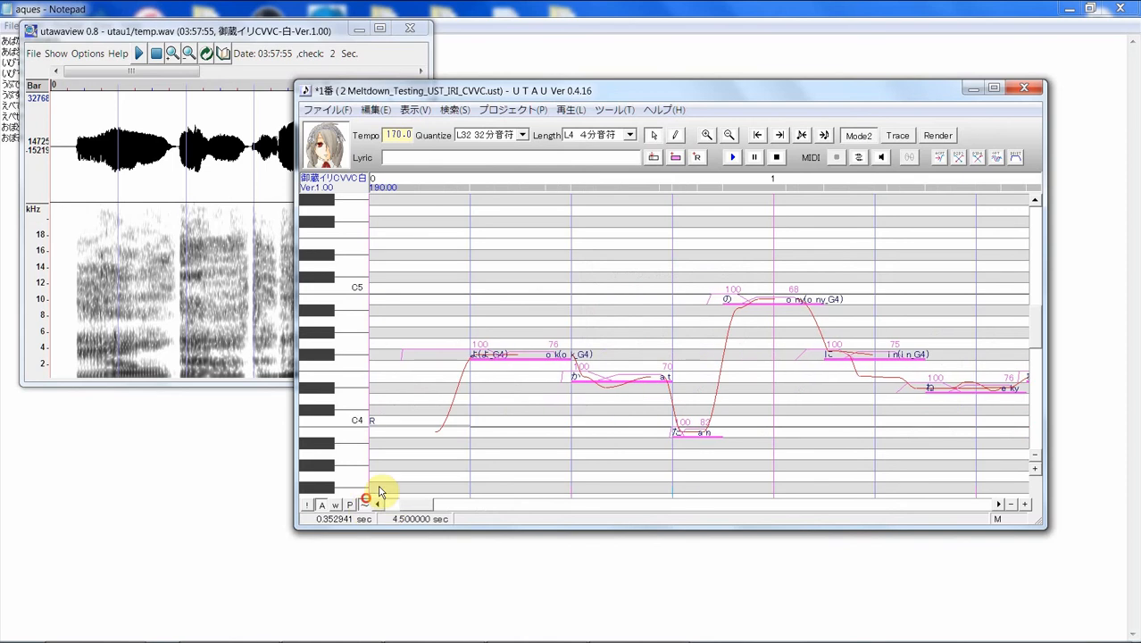
pyautogui.click(732, 157)
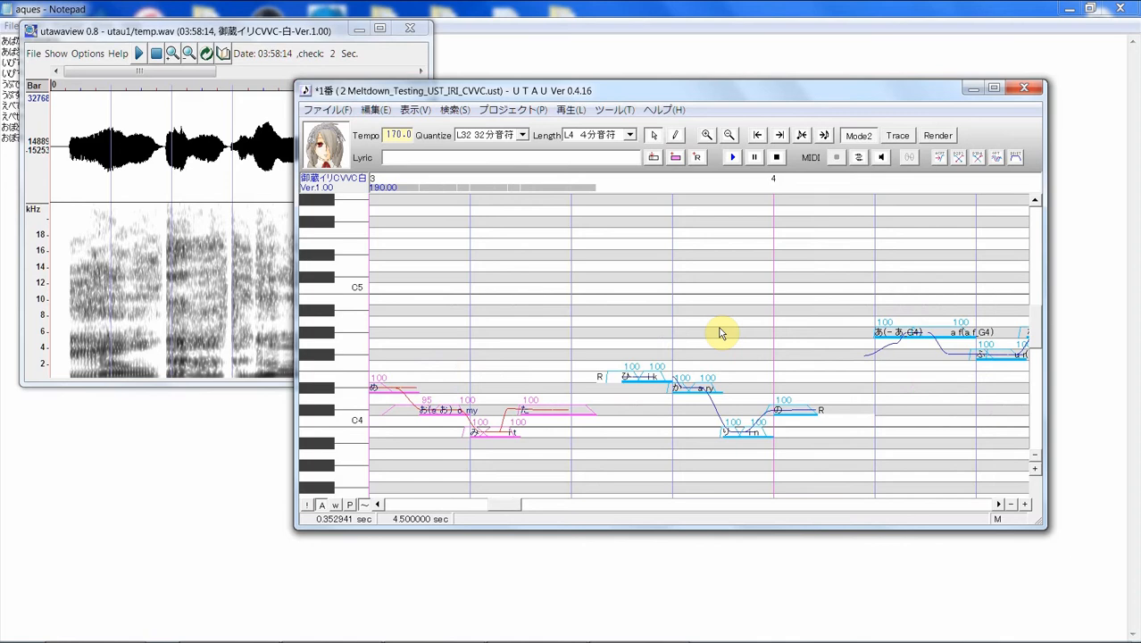
pyautogui.click(732, 158)
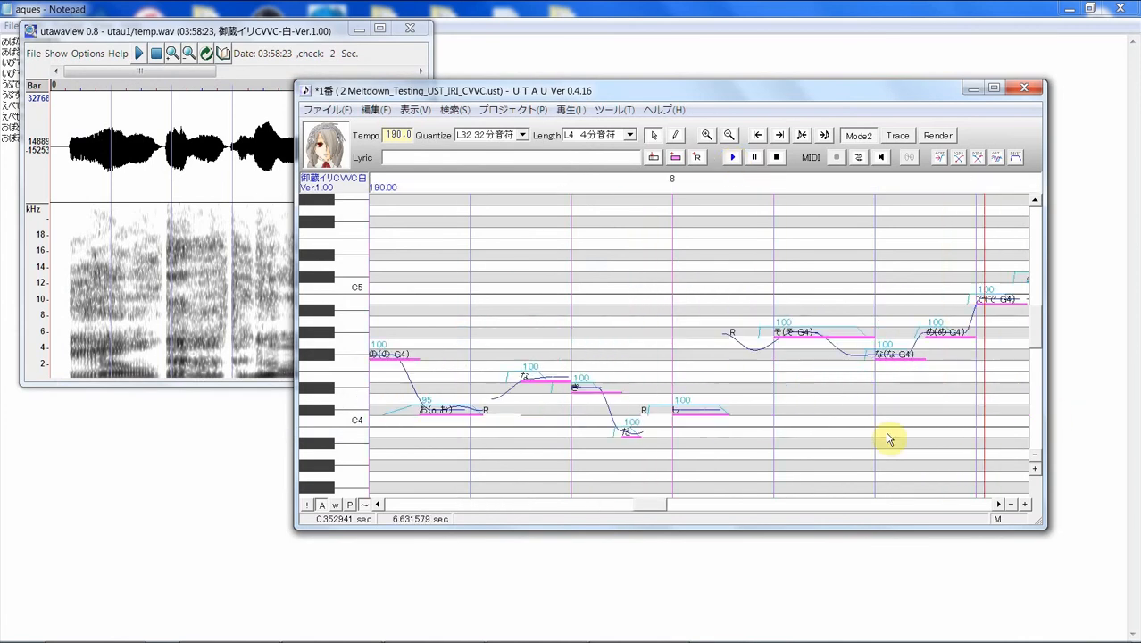
# Step: Play the following section from the ひ note after the opening line through the し note at bar 8
pyautogui.moveTo(834, 441); pyautogui.dragTo(698, 404)
pyautogui.click(733, 157)
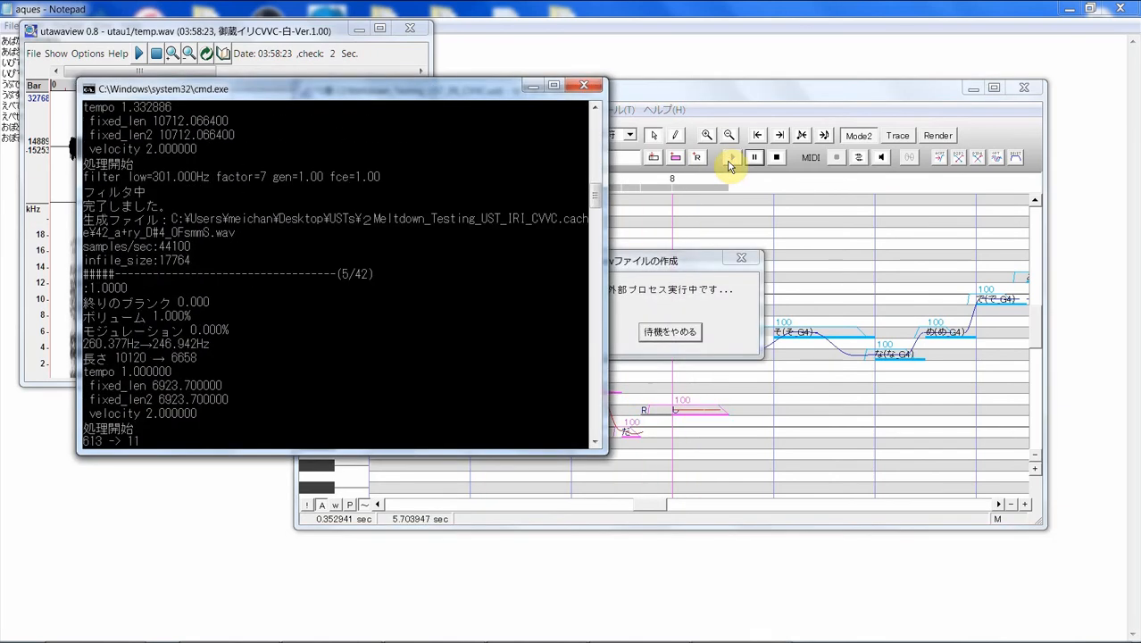
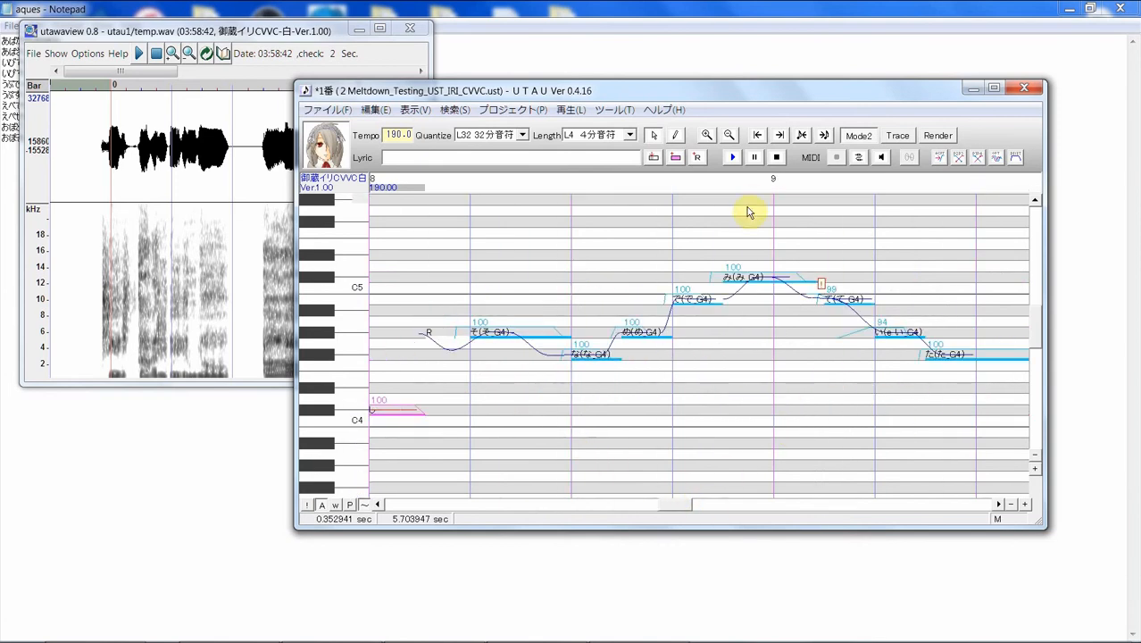
pyautogui.click(733, 157)
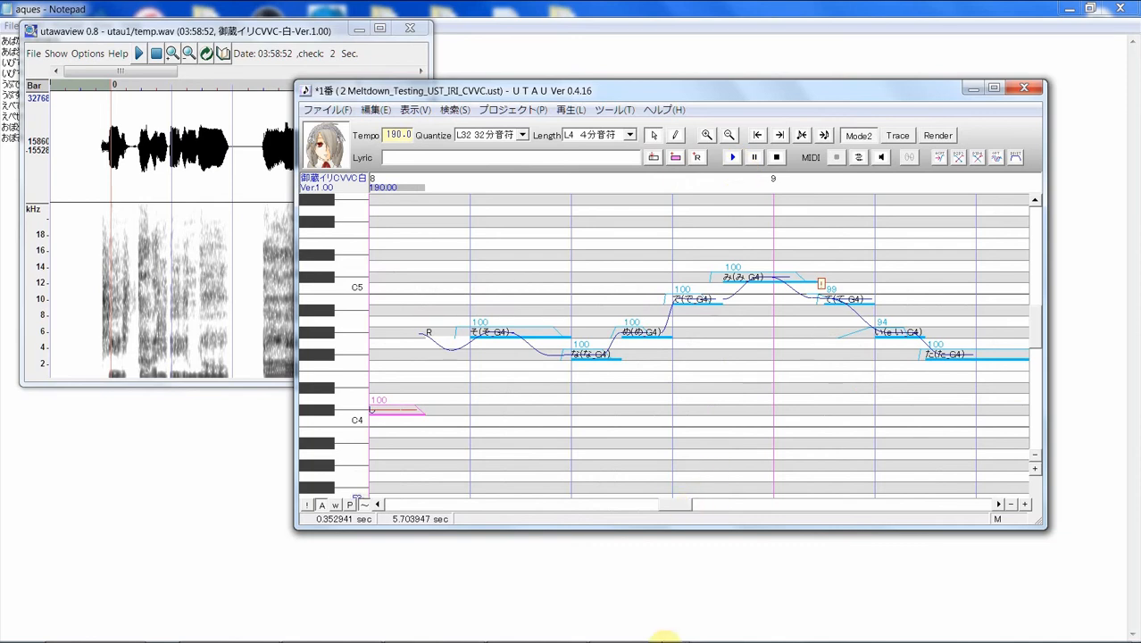
# Step: Bring up the FlashBack Express 5 Recorder window and arrange it beside the UTAU window
pyautogui.click(639, 632)
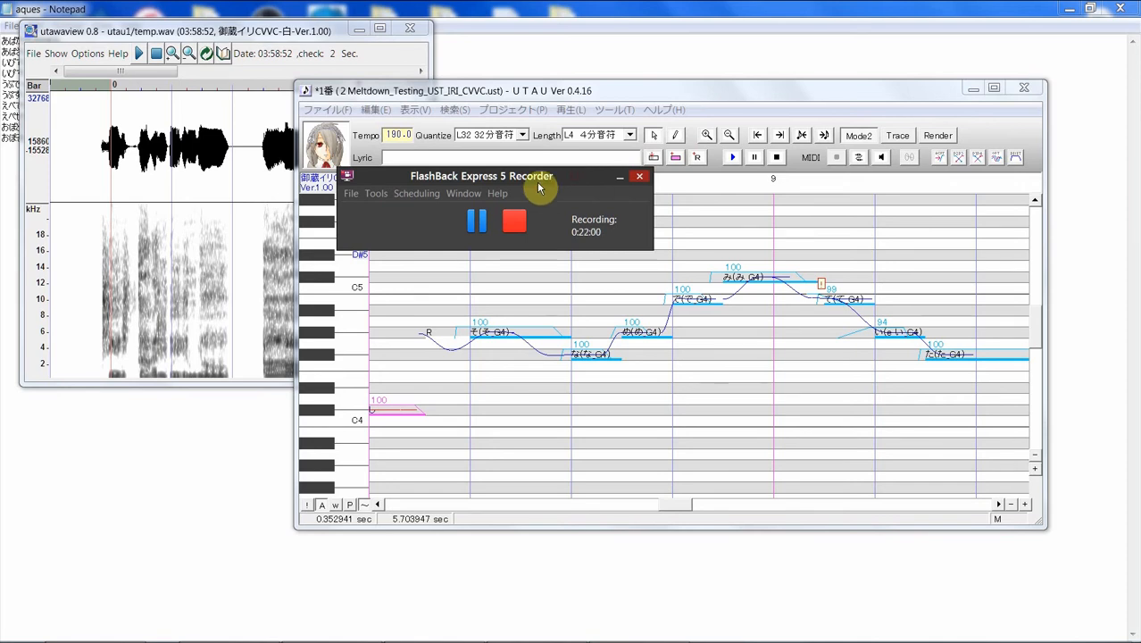
pyautogui.moveTo(563, 180); pyautogui.dragTo(233, 195)
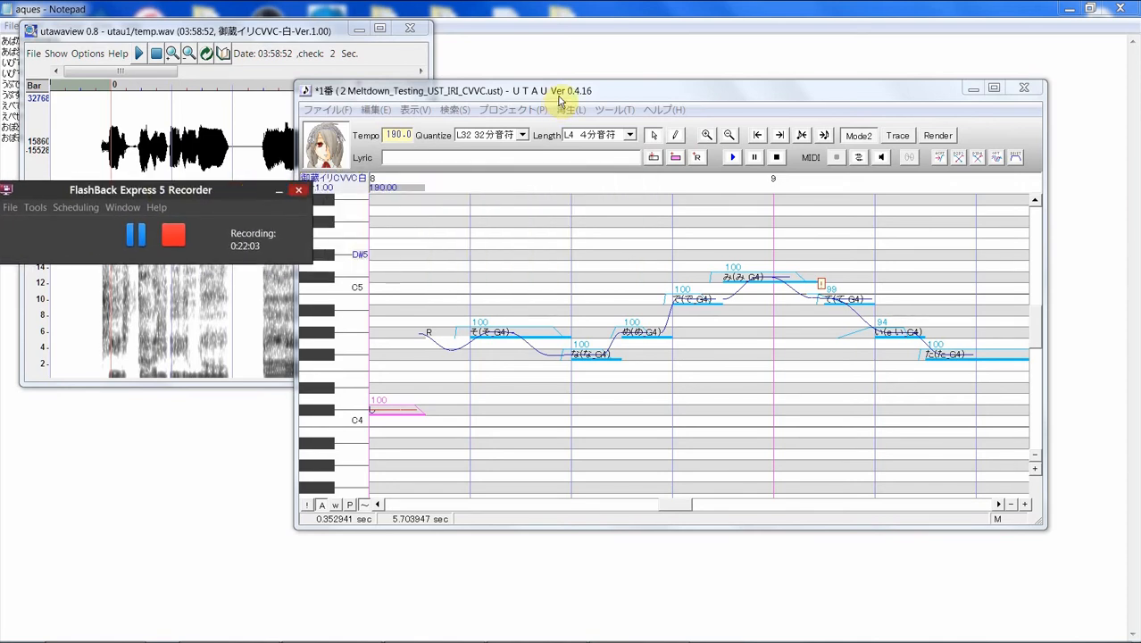
pyautogui.moveTo(560, 100); pyautogui.dragTo(612, 99)
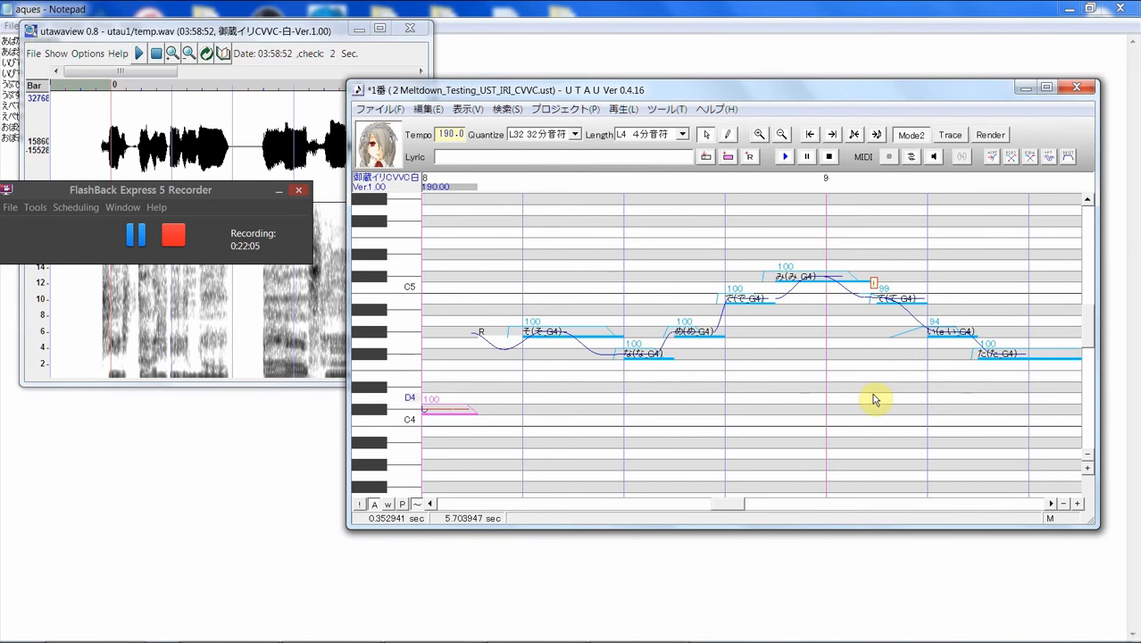
# Step: Shorten the そ note after bar 8 from its end to about 0.276 sec, leaving a short rest before な
pyautogui.click(1069, 159)
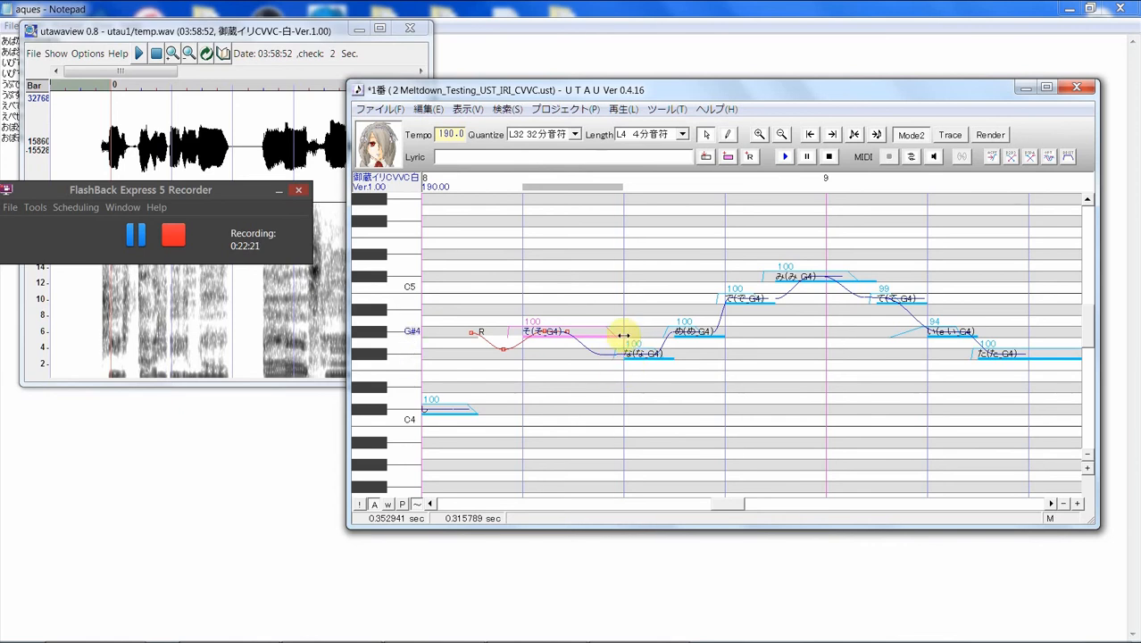
pyautogui.moveTo(610, 344); pyautogui.dragTo(609, 343)
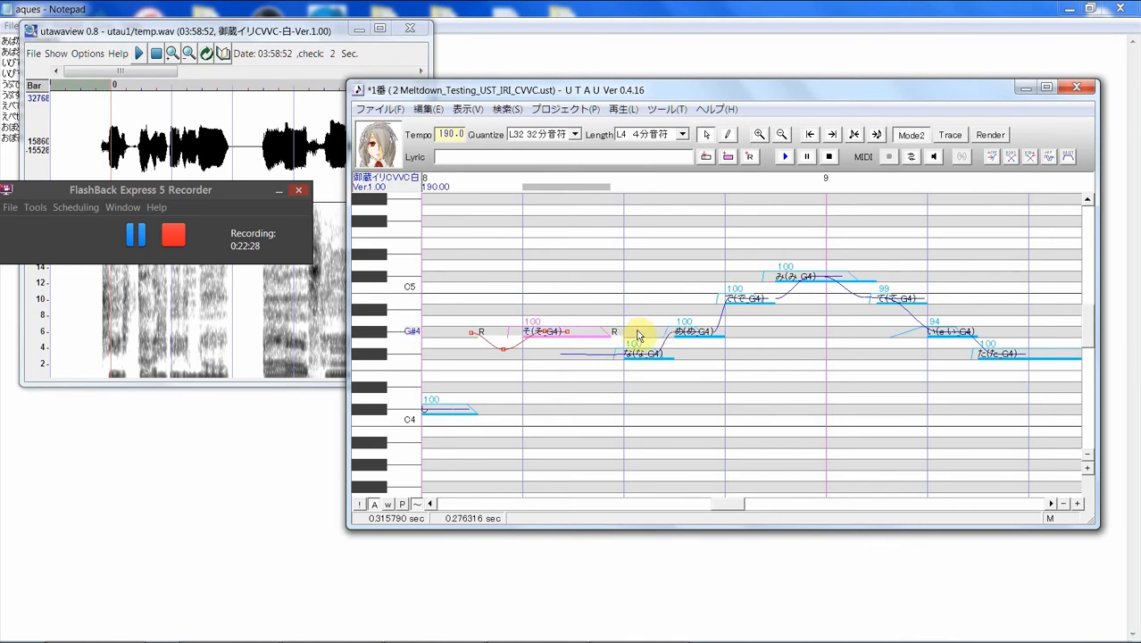
# Step: Change the short rest between そ and な into the VC note "o n" and set its intensity to 80
pyautogui.click(618, 332)
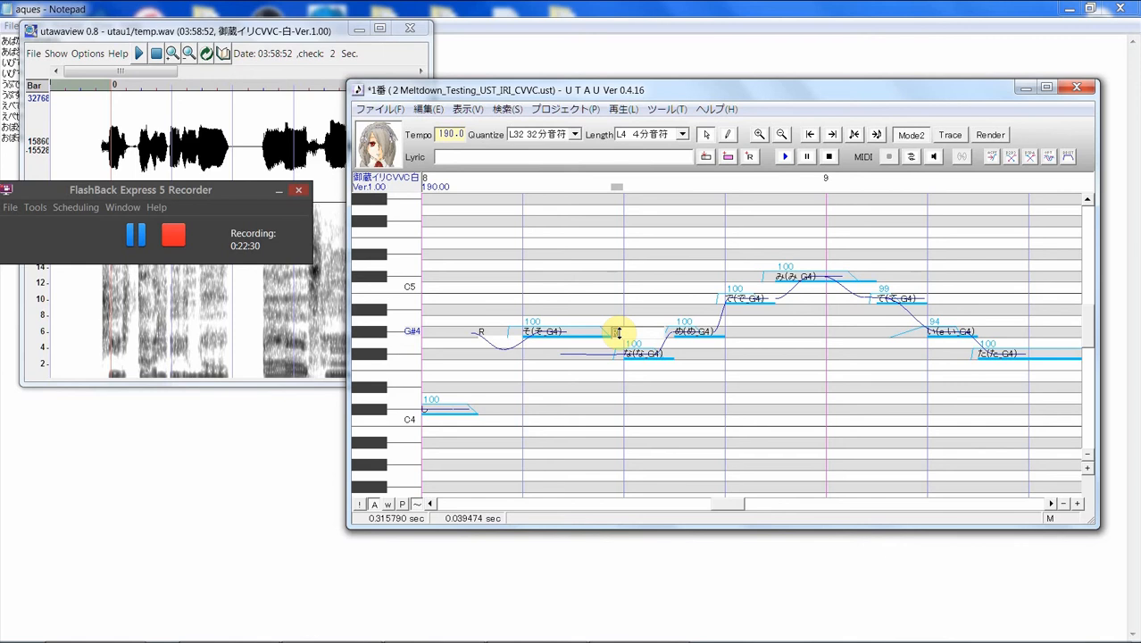
pyautogui.press('Return')
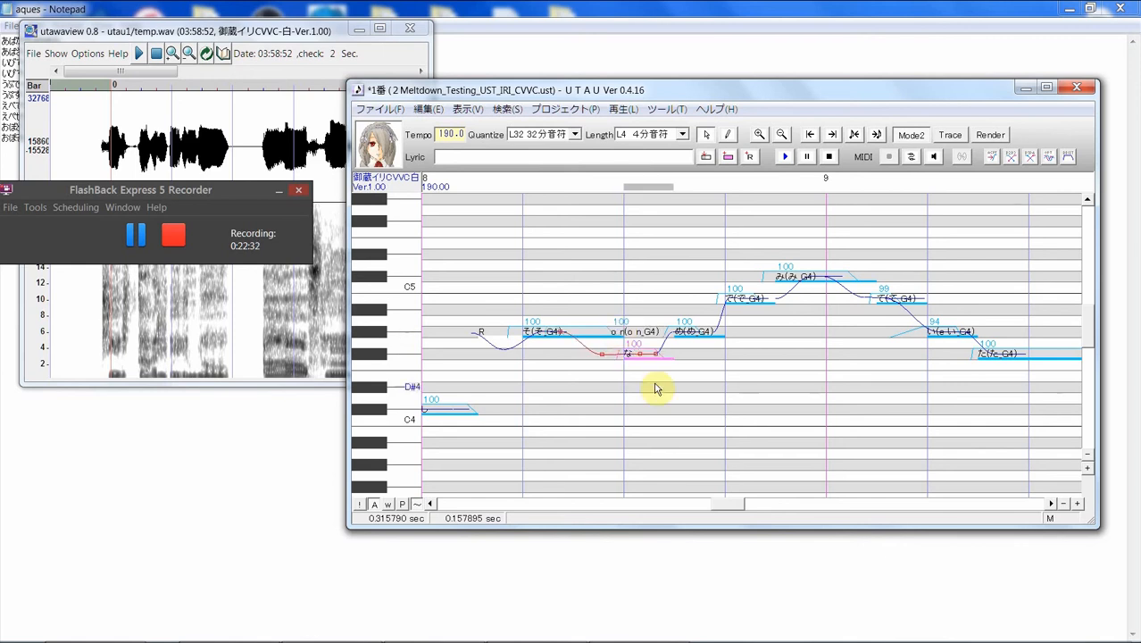
pyautogui.click(609, 386)
pyautogui.click(624, 376)
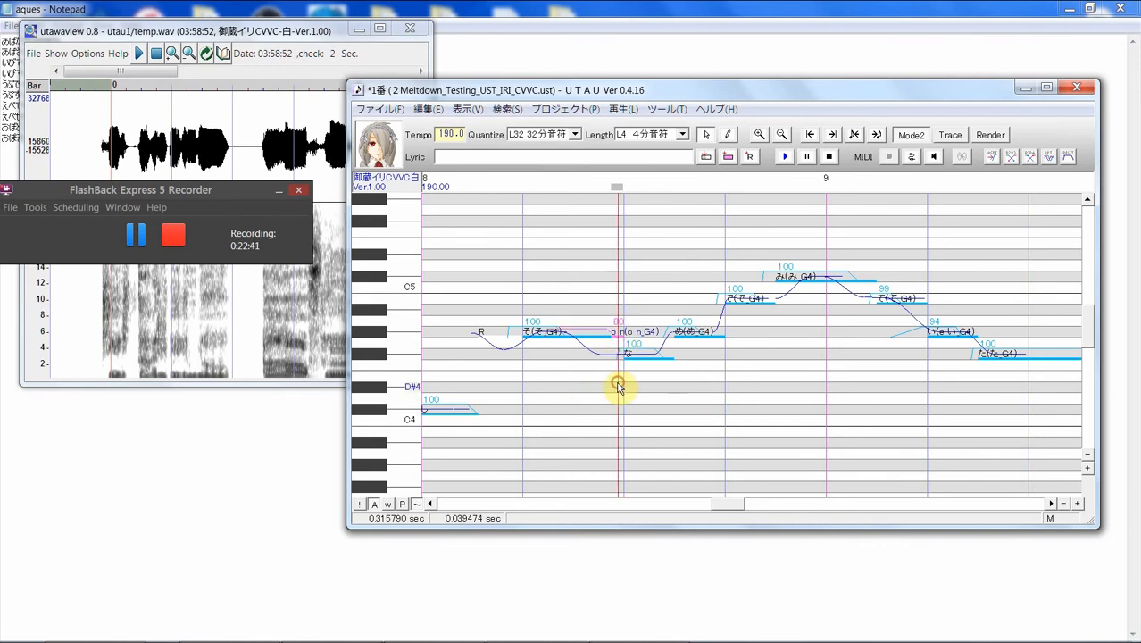
# Step: Play the passage from the そ note through "o n" to the な note
pyautogui.click(614, 384)
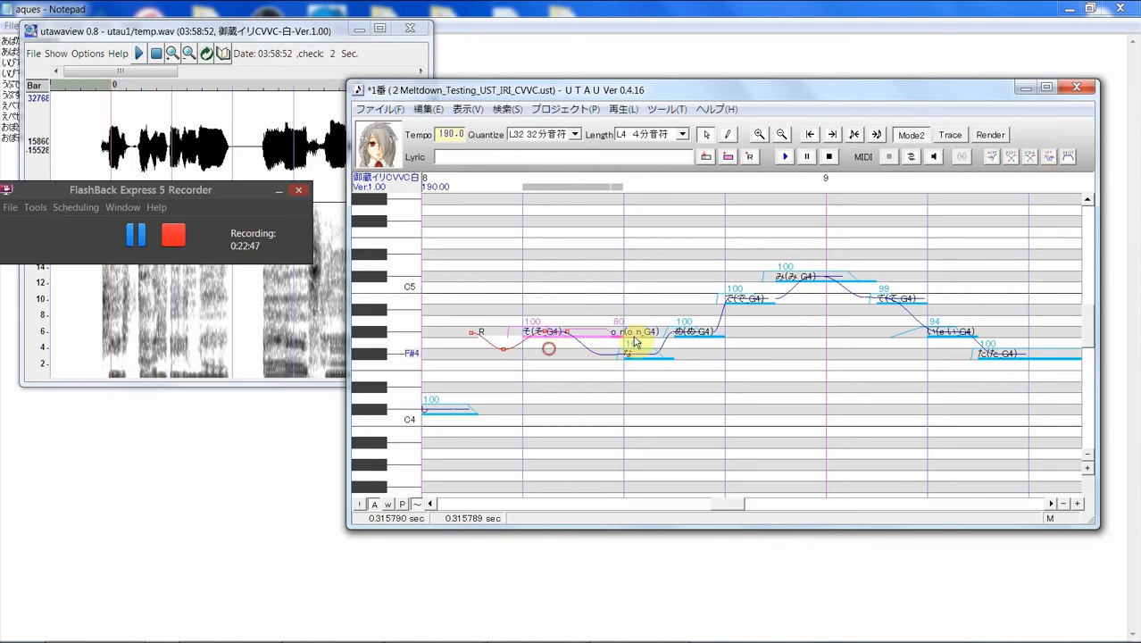
pyautogui.click(634, 342)
pyautogui.click(787, 157)
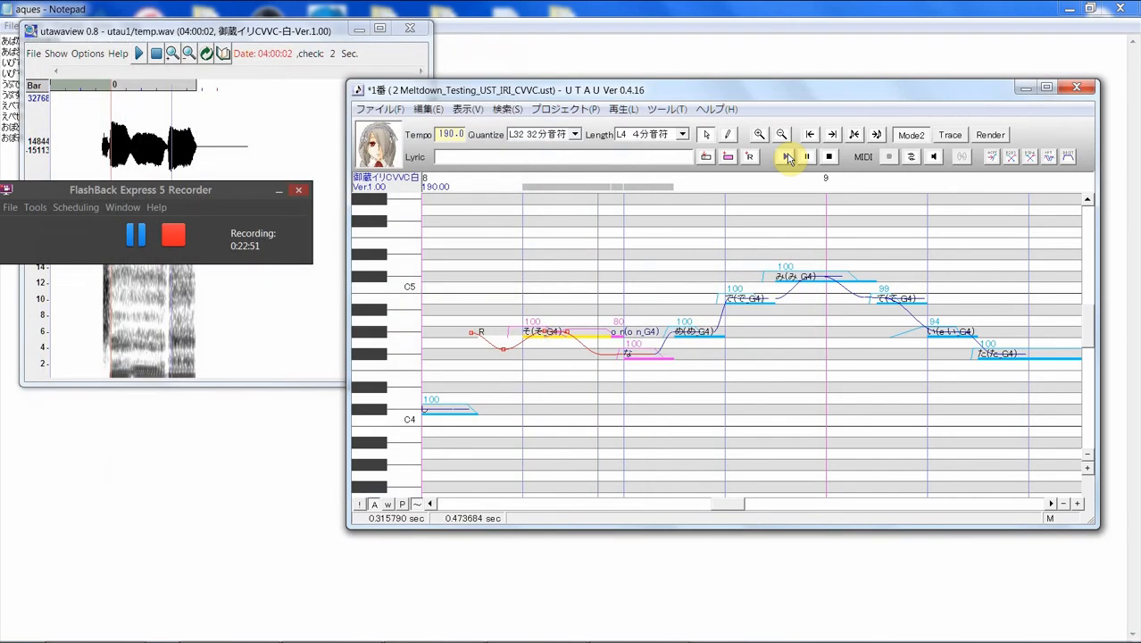
# Step: Lengthen the "o n" note to about 0.079 sec by starting it earlier, shortening the preceding そ note
pyautogui.click(648, 353)
pyautogui.click(625, 399)
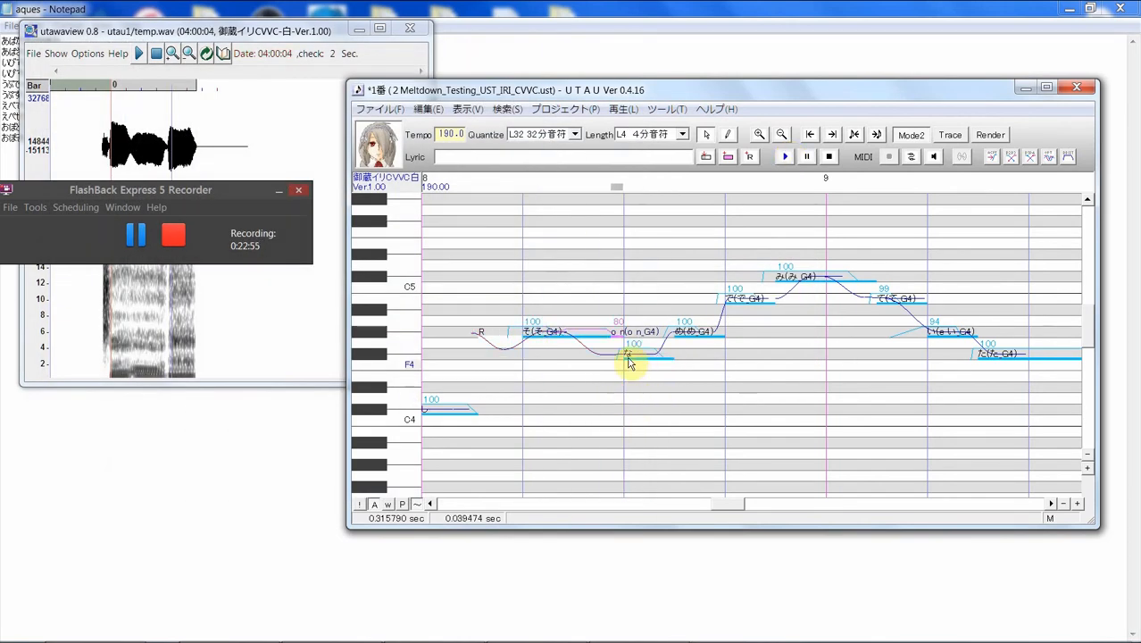
pyautogui.moveTo(612, 335)
pyautogui.mouseDown()
pyautogui.moveTo(605, 342)
pyautogui.moveTo(630, 344)
pyautogui.mouseUp()
pyautogui.click(605, 337)
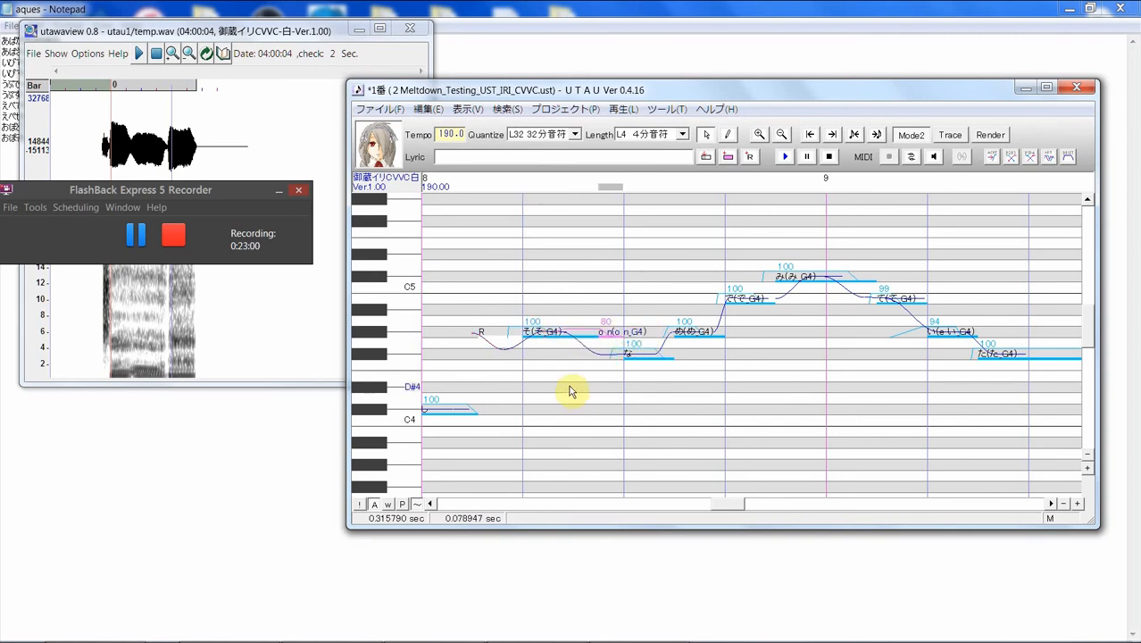
# Step: Play そ, "o n" and な repeatedly with the lengthened VC note, including once from the rest before そ
pyautogui.moveTo(569, 391); pyautogui.dragTo(645, 370)
pyautogui.click(785, 158)
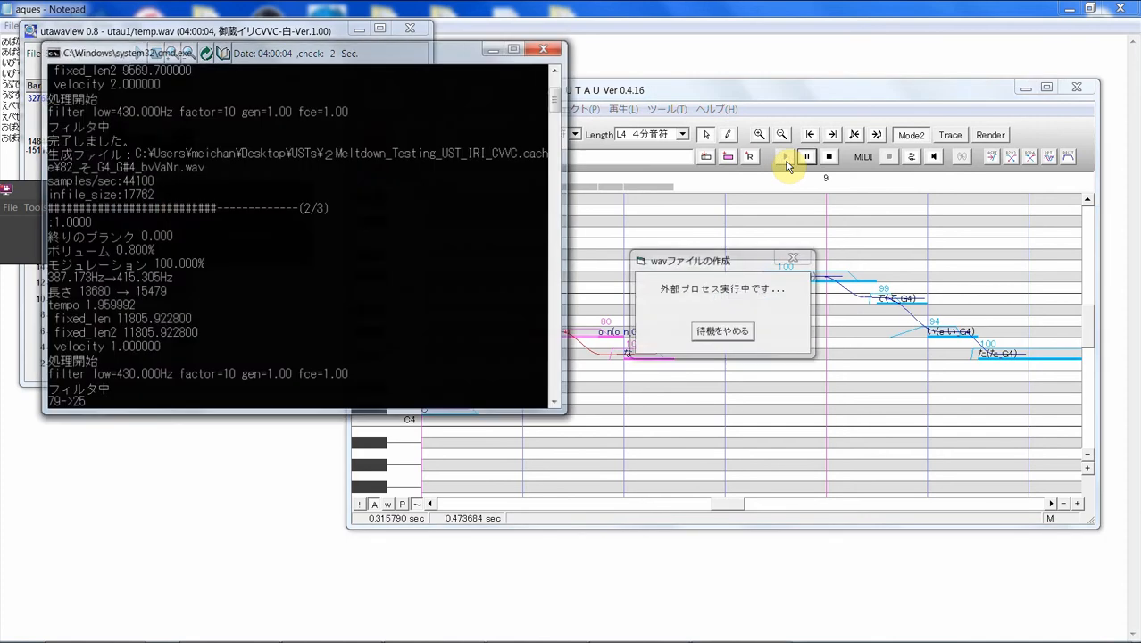
pyautogui.click(785, 159)
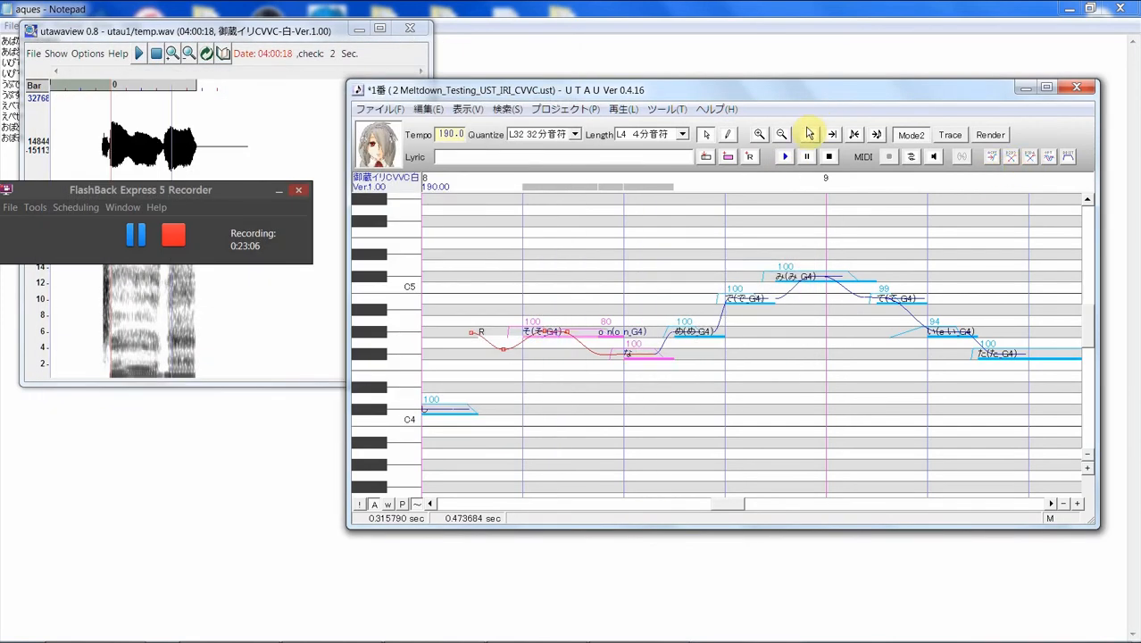
pyautogui.click(788, 158)
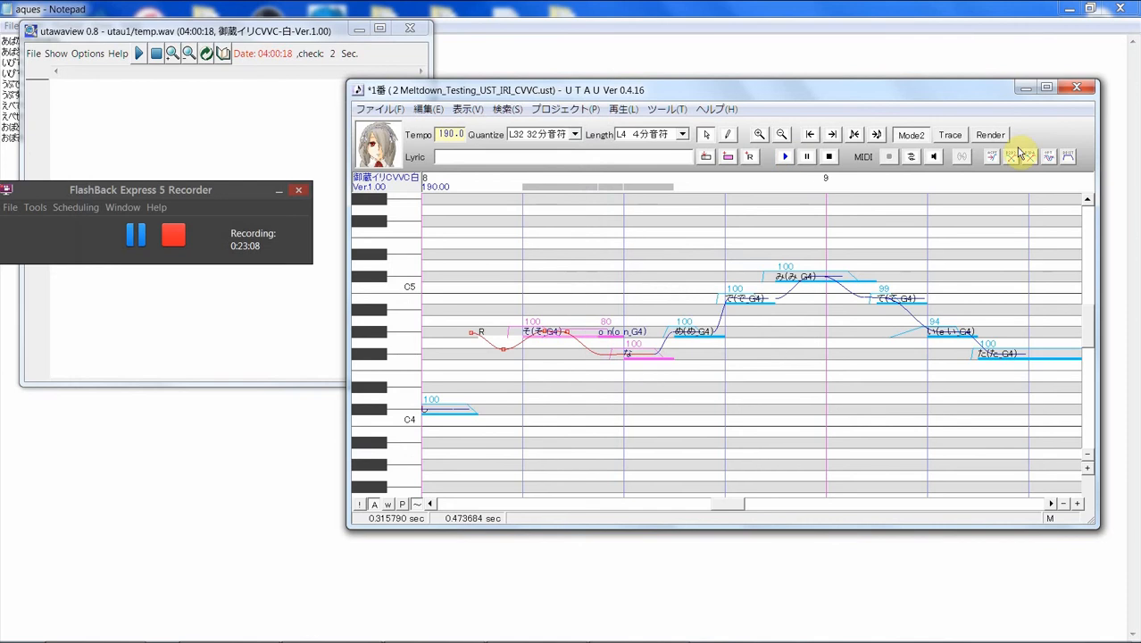
pyautogui.click(787, 158)
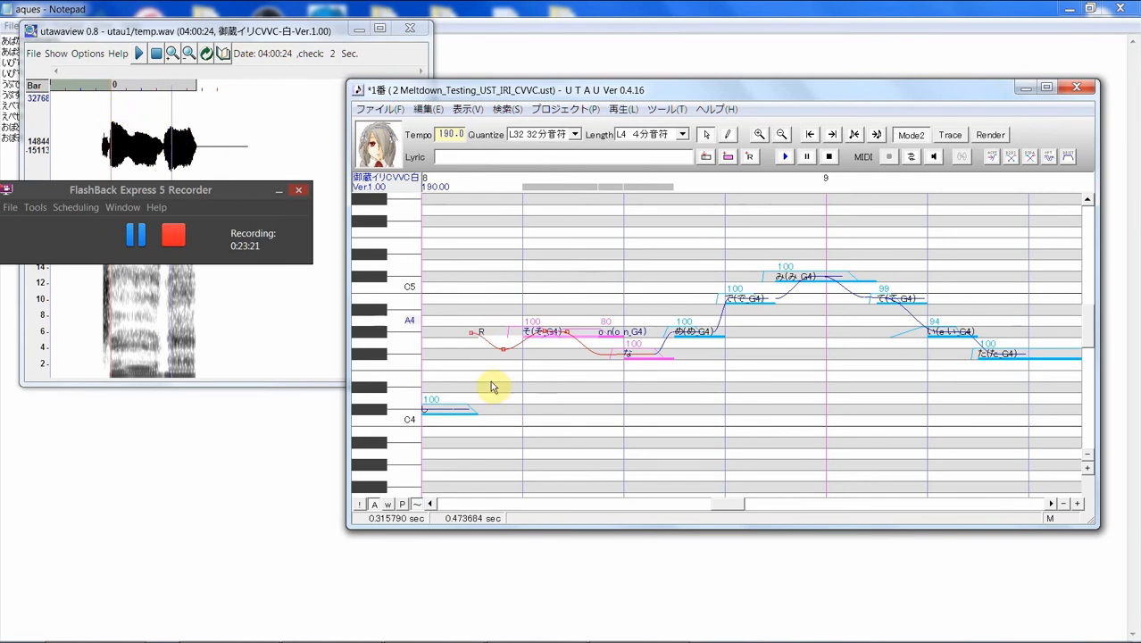
pyautogui.moveTo(491, 386); pyautogui.dragTo(648, 367)
pyautogui.click(787, 161)
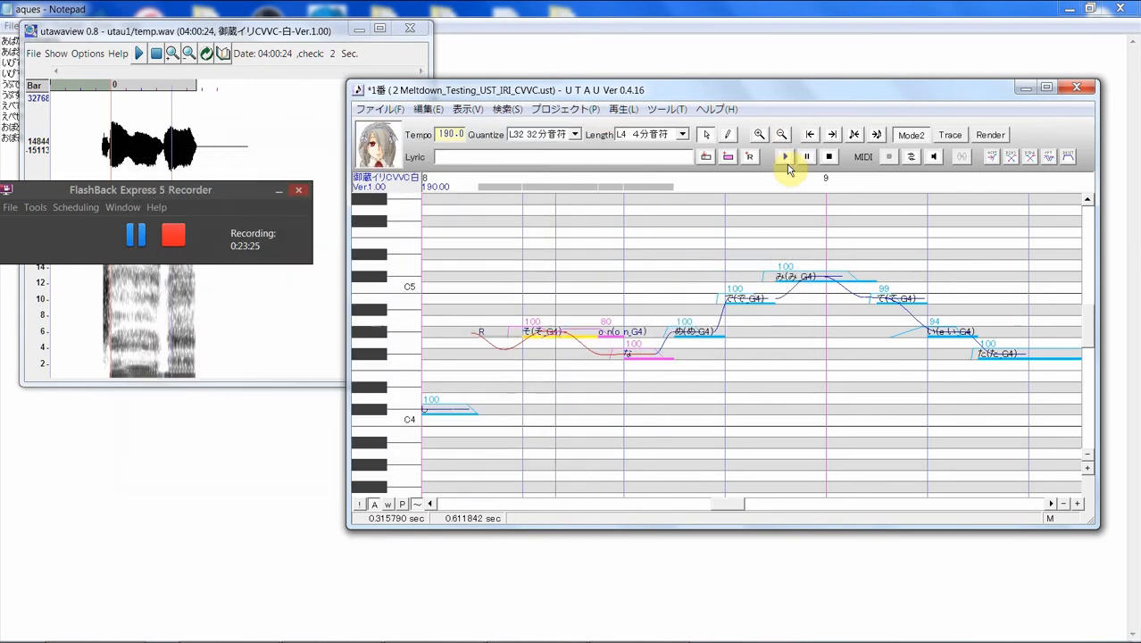
# Step: Change the consonant velocity of all notes in the song at once through the multiple-selection properties
pyautogui.click(704, 331)
pyautogui.hotkey('ctrl', 'a')
pyautogui.rightClick(704, 330)
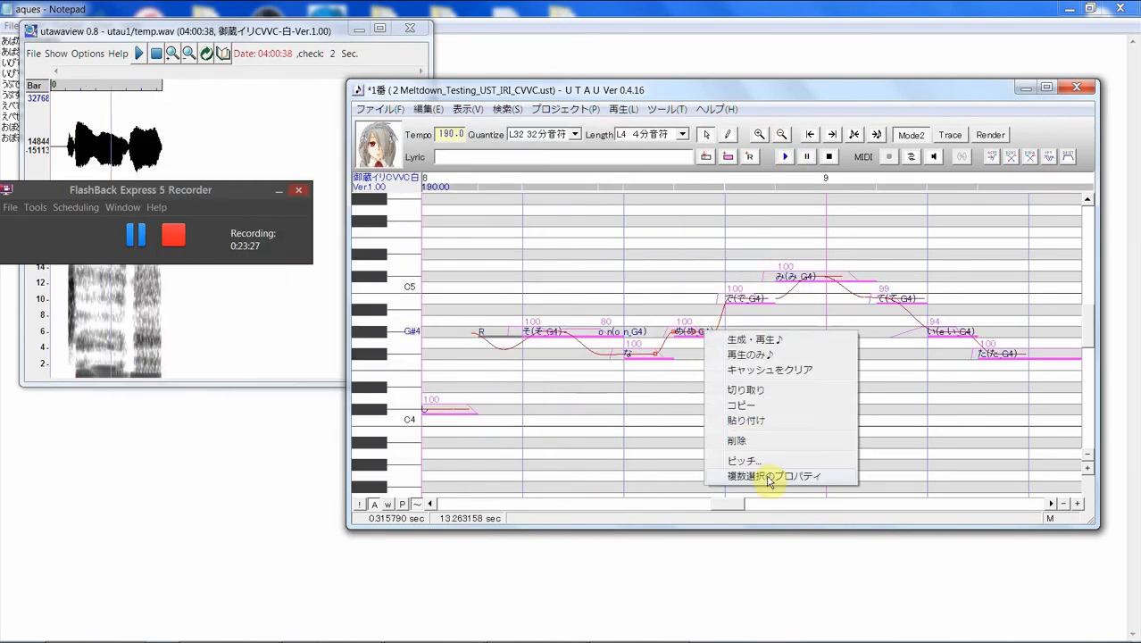
pyautogui.click(769, 476)
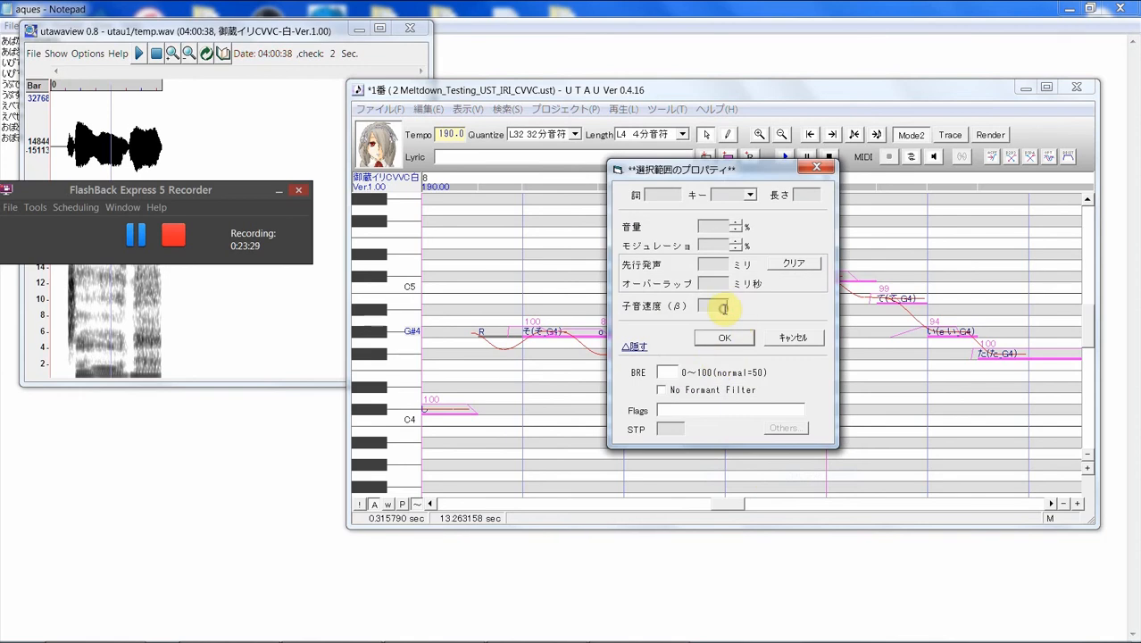
pyautogui.click(727, 348)
# Step: Extend the "o n" note to about 0.118 sec, starting it earlier and ending it where な begins
pyautogui.click(611, 406)
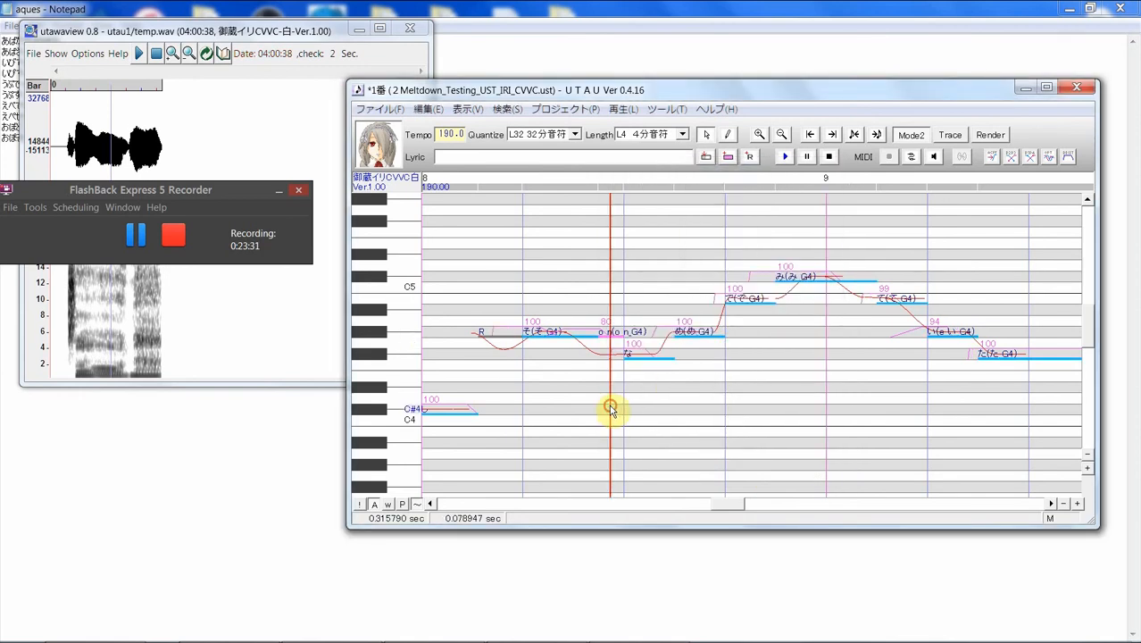
pyautogui.moveTo(598, 334)
pyautogui.mouseDown()
pyautogui.moveTo(584, 334)
pyautogui.moveTo(608, 339)
pyautogui.mouseUp()
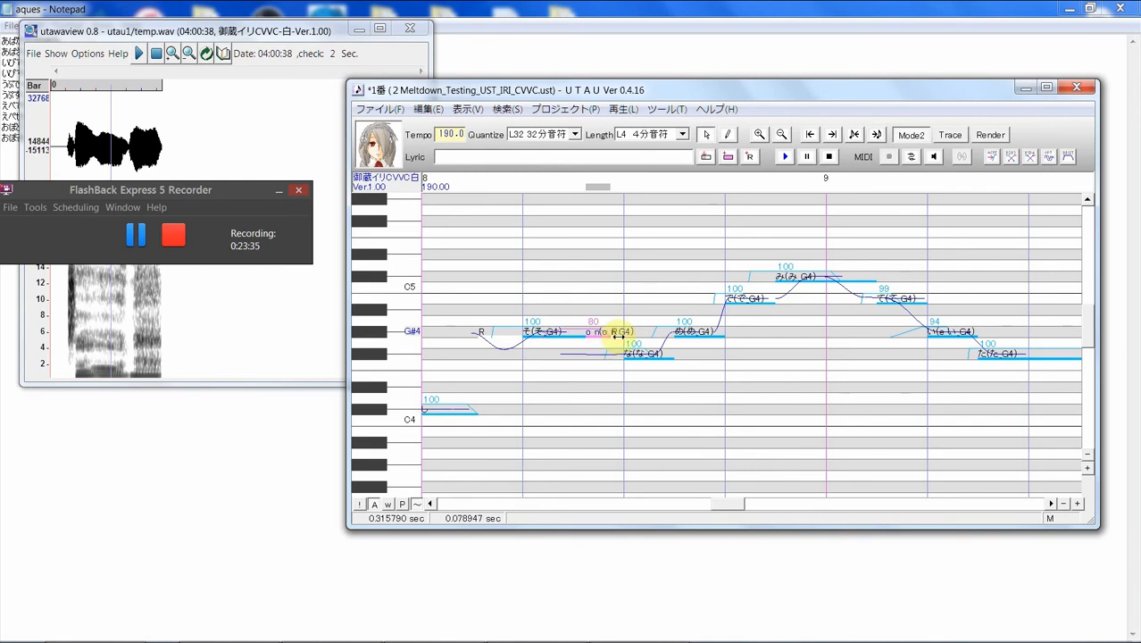
pyautogui.click(610, 336)
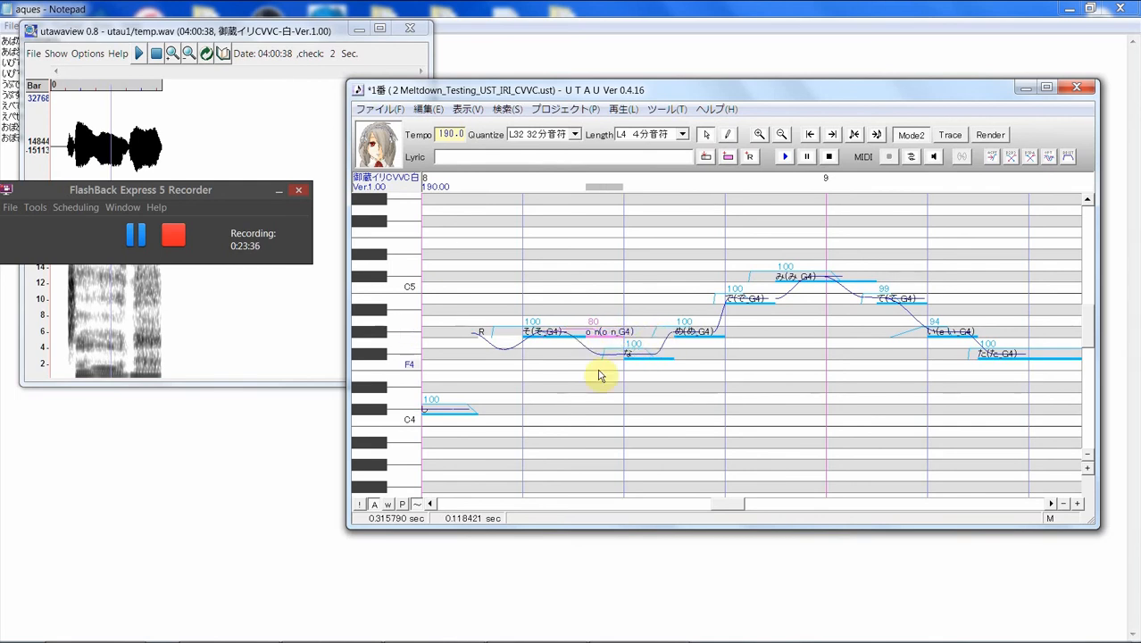
# Step: Play そ, "o n" and な with the extended VC note and the changed consonant velocity
pyautogui.moveTo(547, 361); pyautogui.dragTo(629, 361)
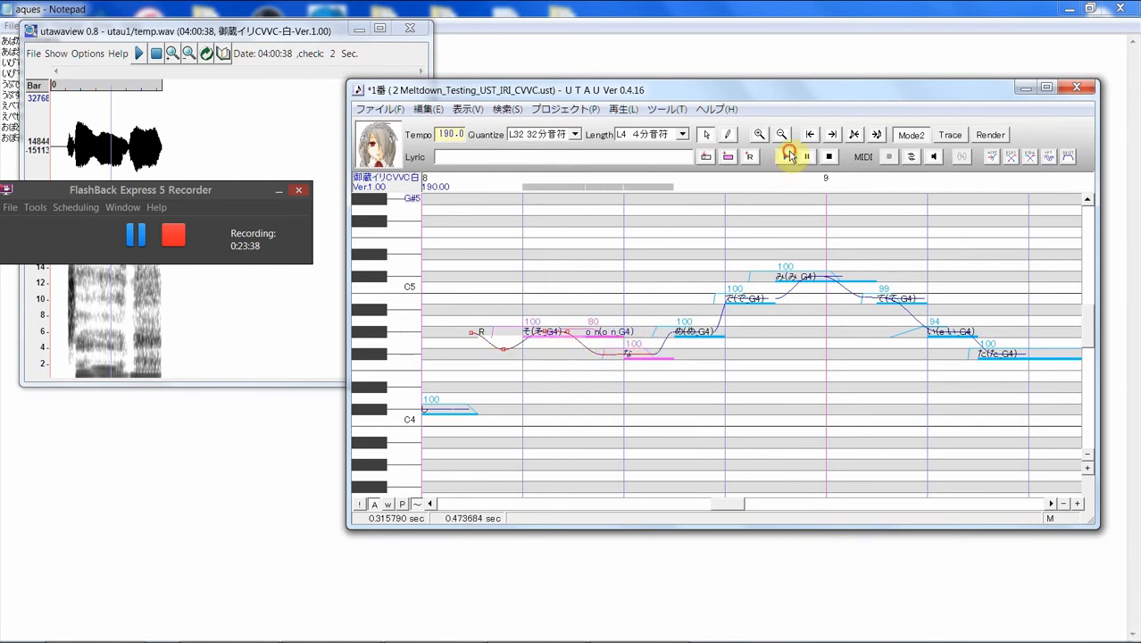
pyautogui.click(787, 156)
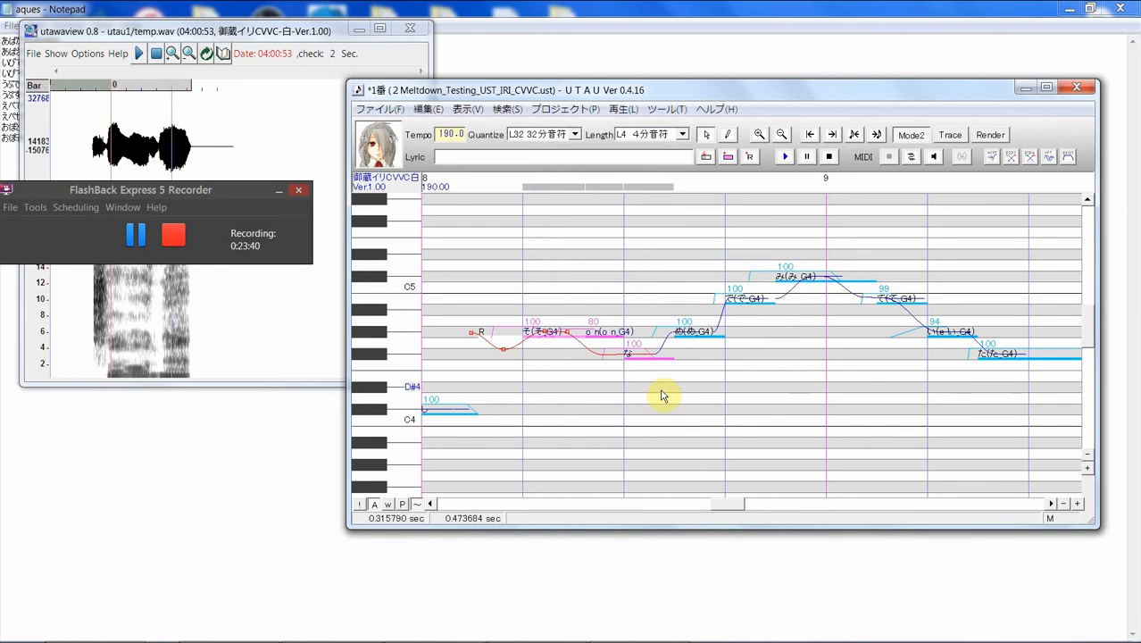
# Step: Examine the waveform and timing regions of the "o n" sample, and play that note by itself
pyautogui.click(556, 394)
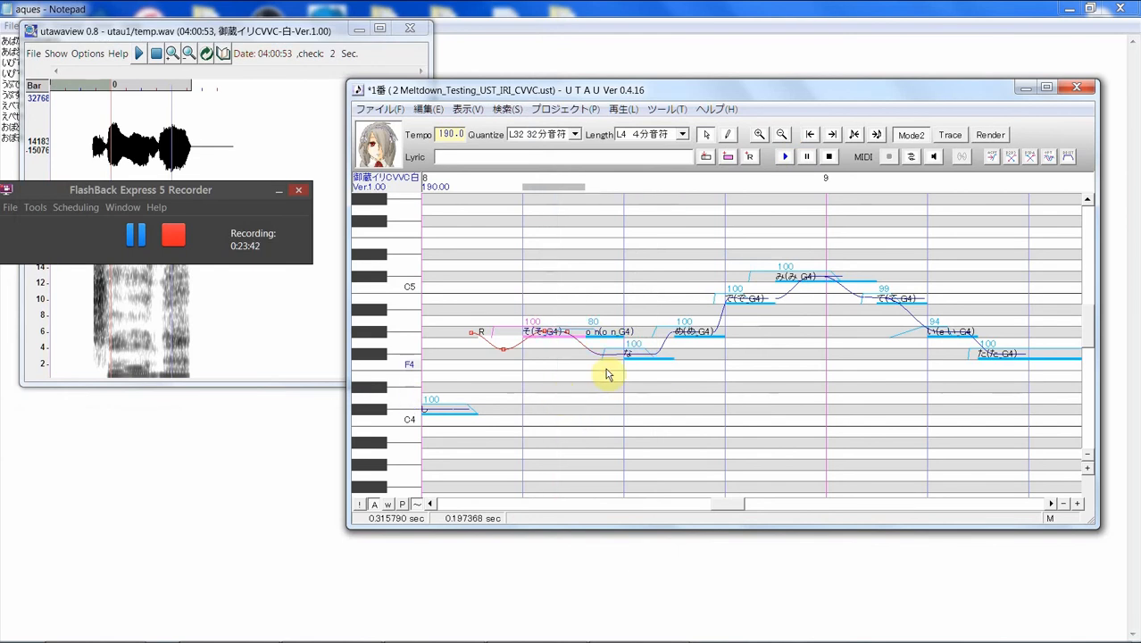
pyautogui.click(605, 338)
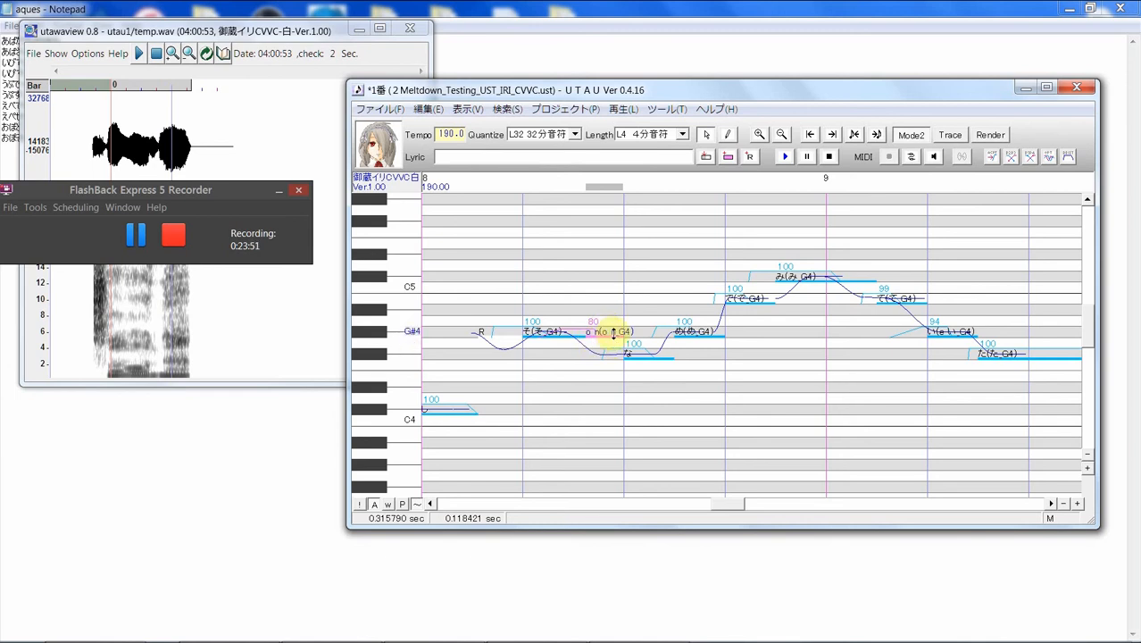
pyautogui.doubleClick(603, 333)
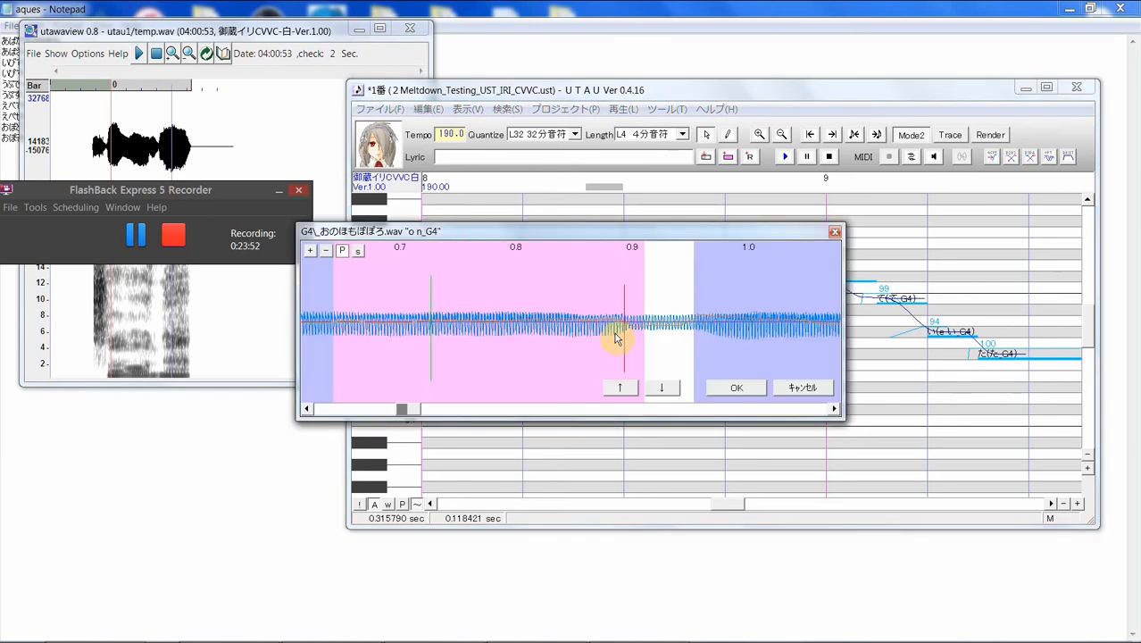
pyautogui.click(726, 386)
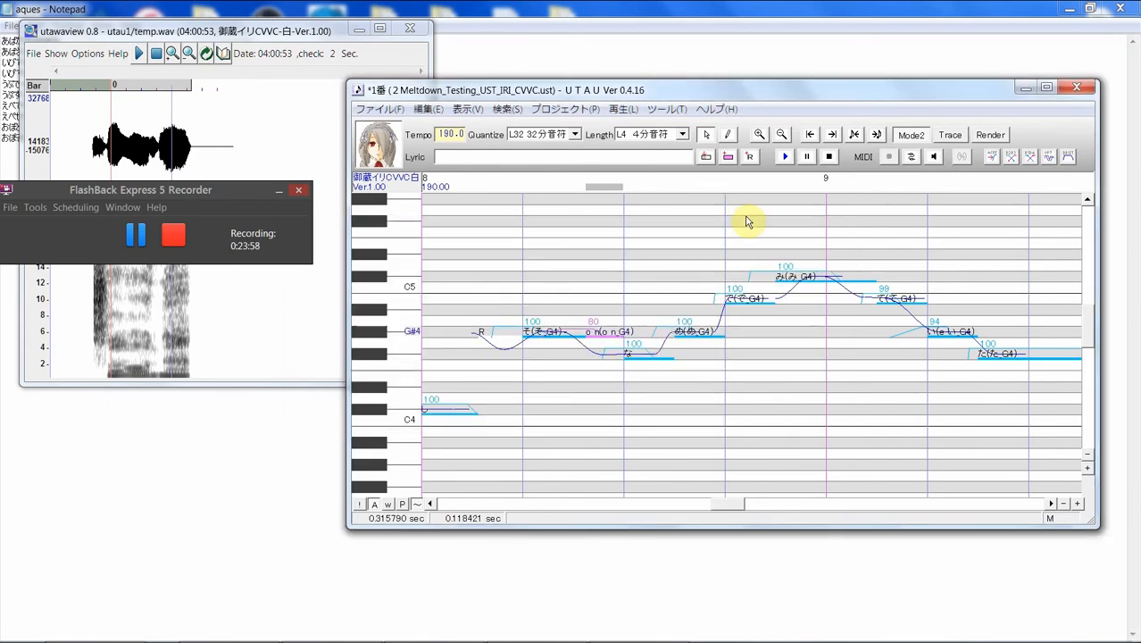
pyautogui.click(785, 157)
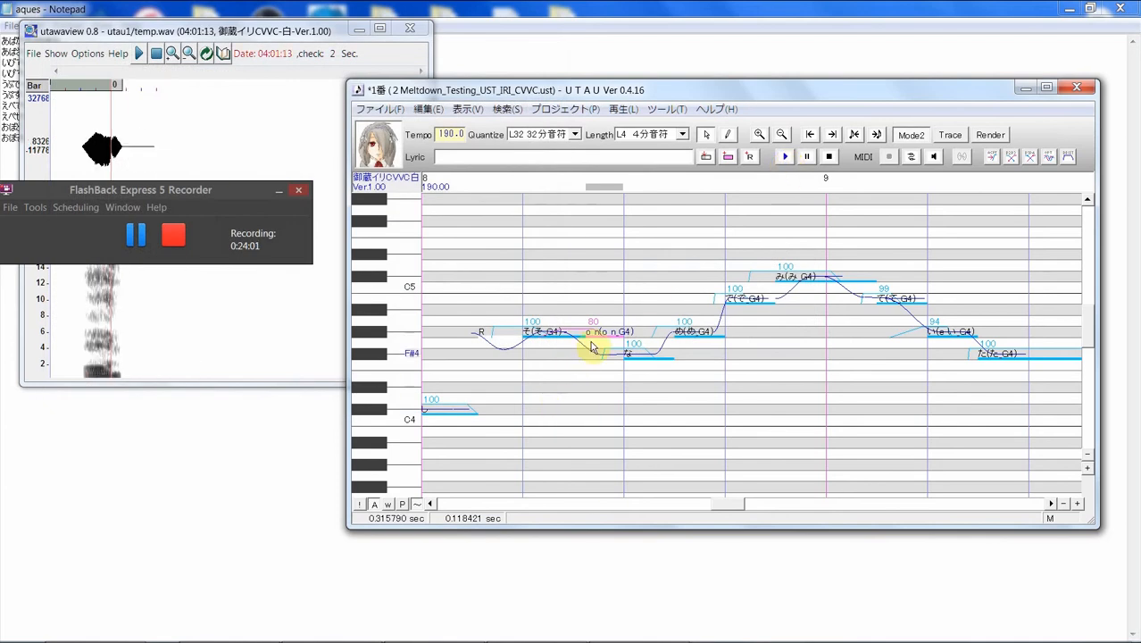
# Step: Play the "o n" and な notes together twice, without the preceding そ
pyautogui.click(561, 367)
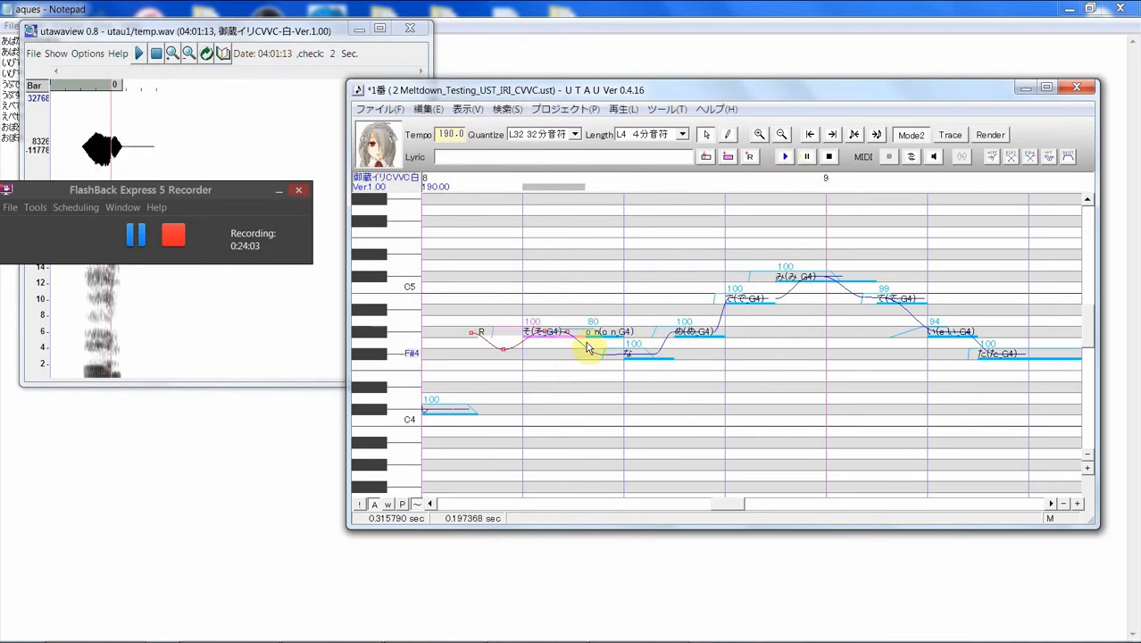
pyautogui.click(606, 348)
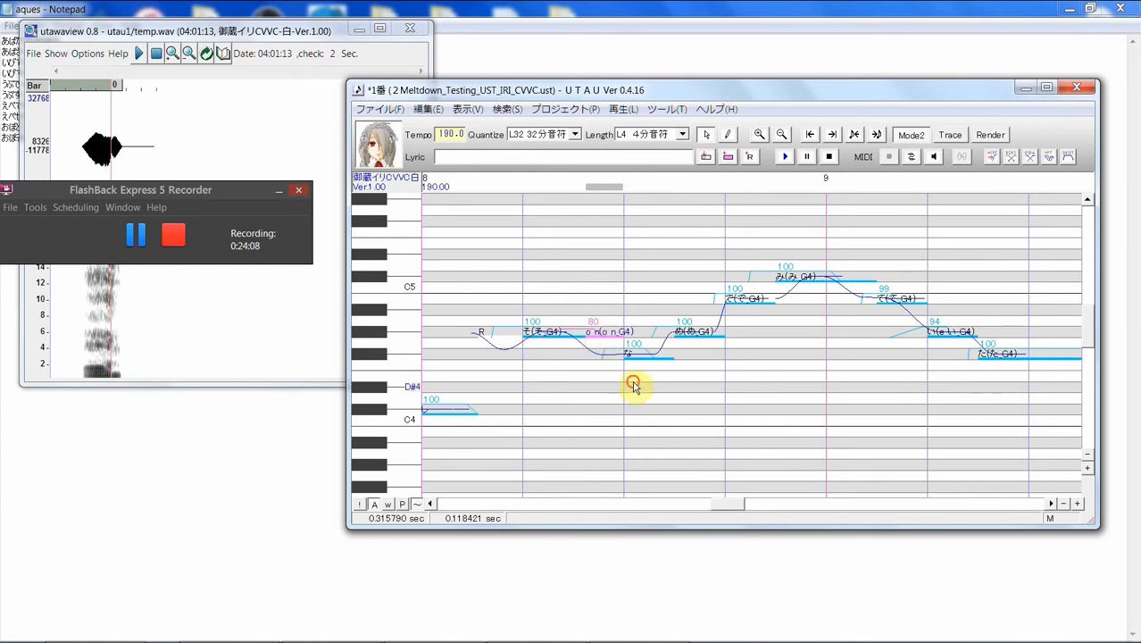
pyautogui.click(633, 384)
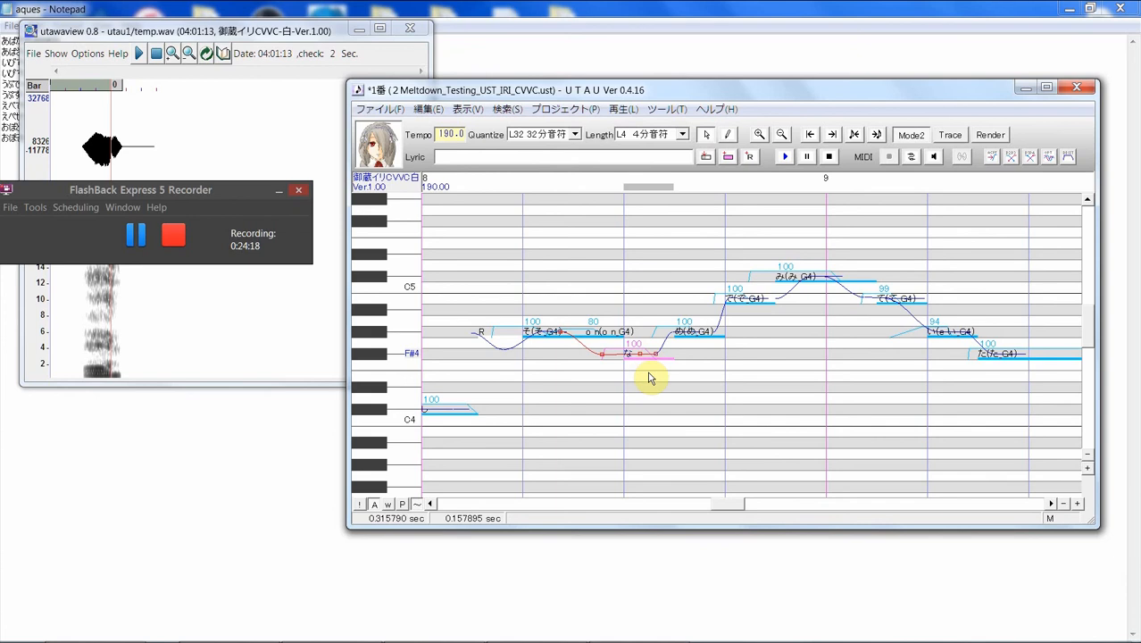
pyautogui.moveTo(641, 386); pyautogui.dragTo(605, 379)
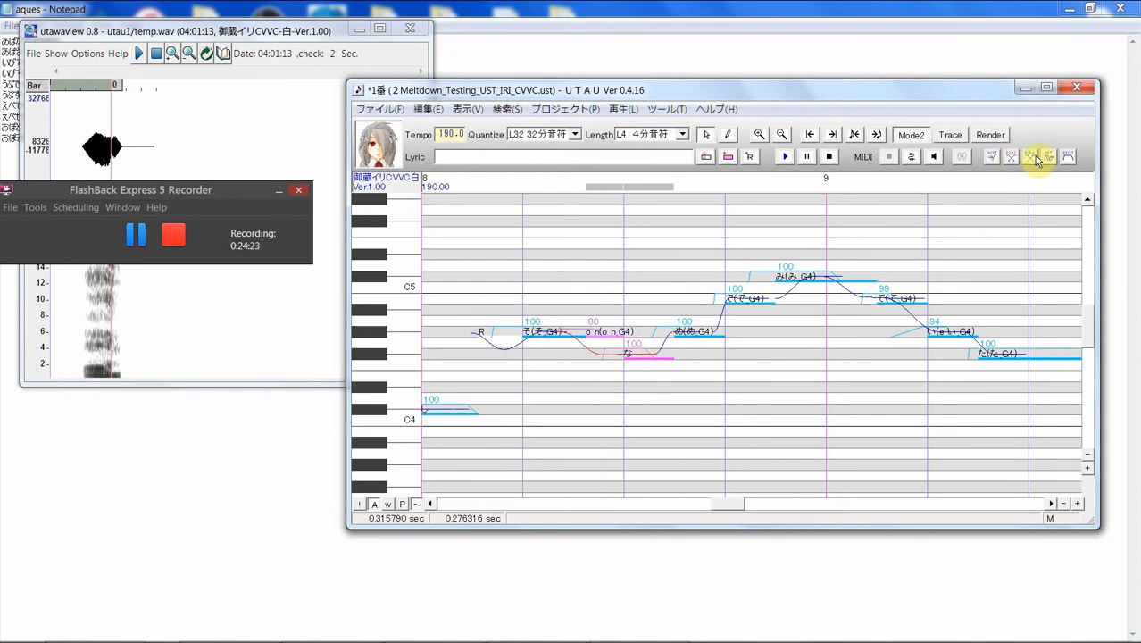
pyautogui.moveTo(600, 391); pyautogui.dragTo(637, 389)
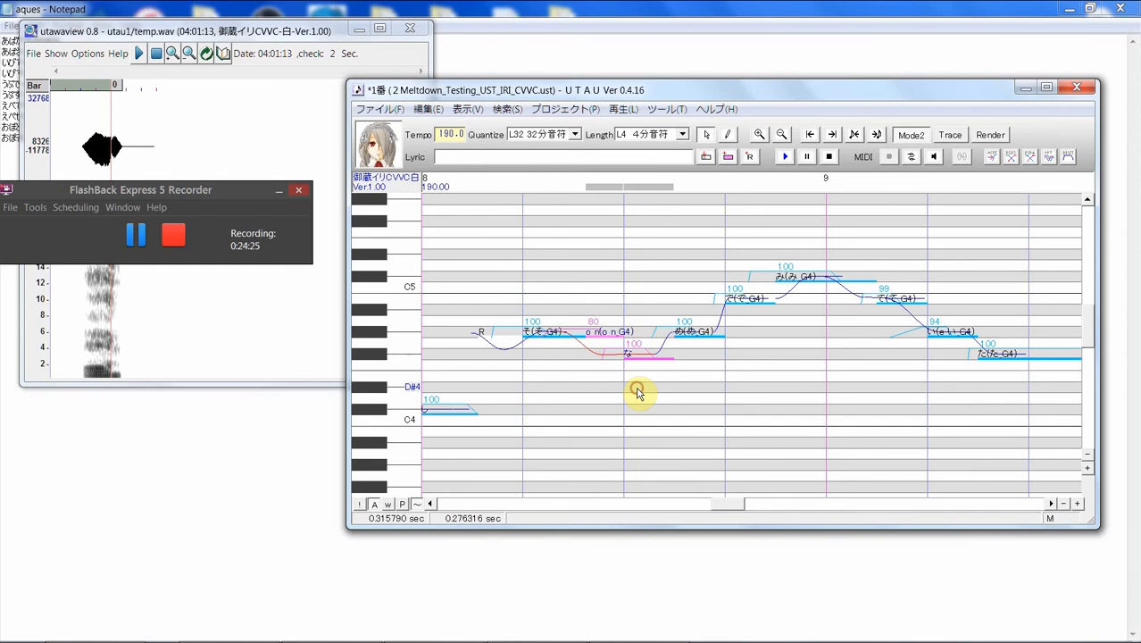
pyautogui.click(780, 158)
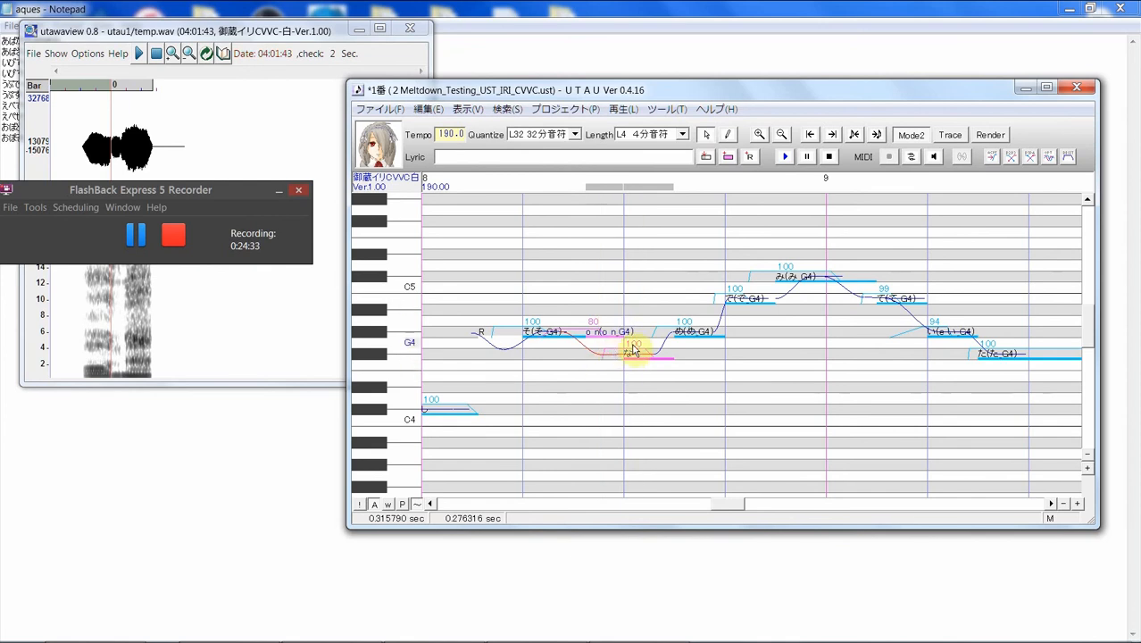
pyautogui.click(786, 157)
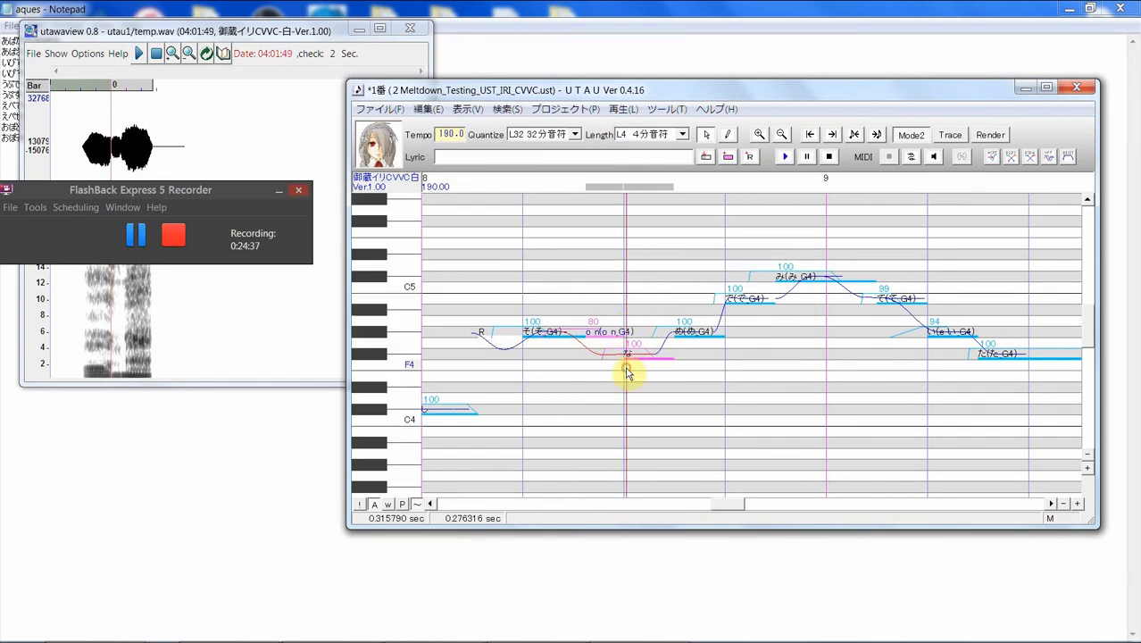
# Step: Reshape な's envelope with p1 at 9 and v1 at 39, and p2 at 59 and v2 at 99
pyautogui.rightClick(644, 362)
pyautogui.click(649, 369)
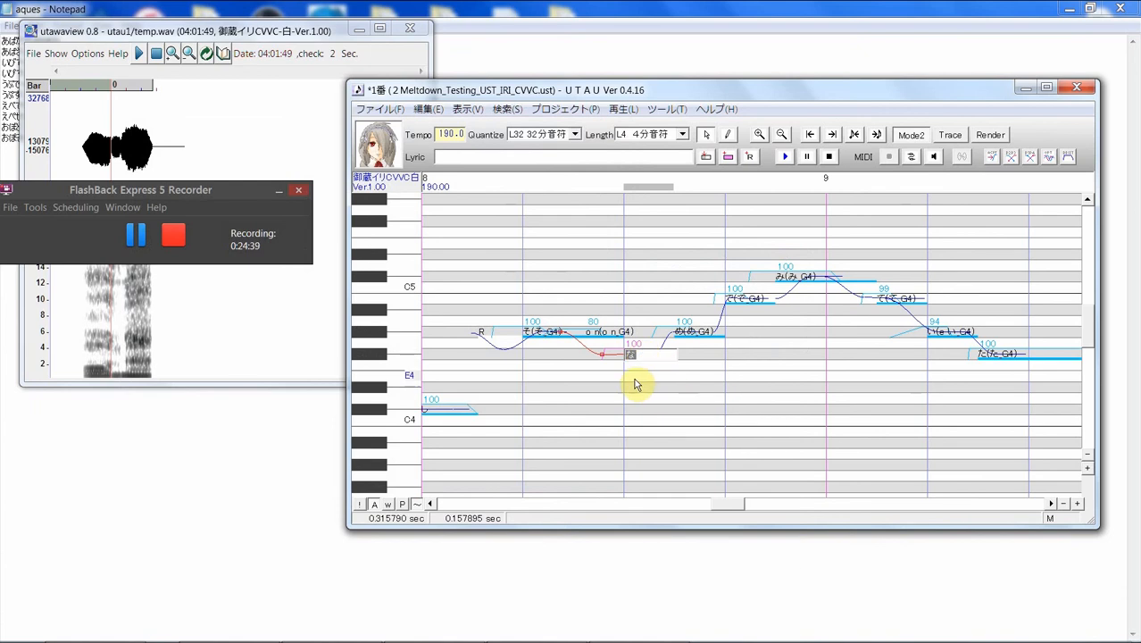
pyautogui.rightClick(652, 361)
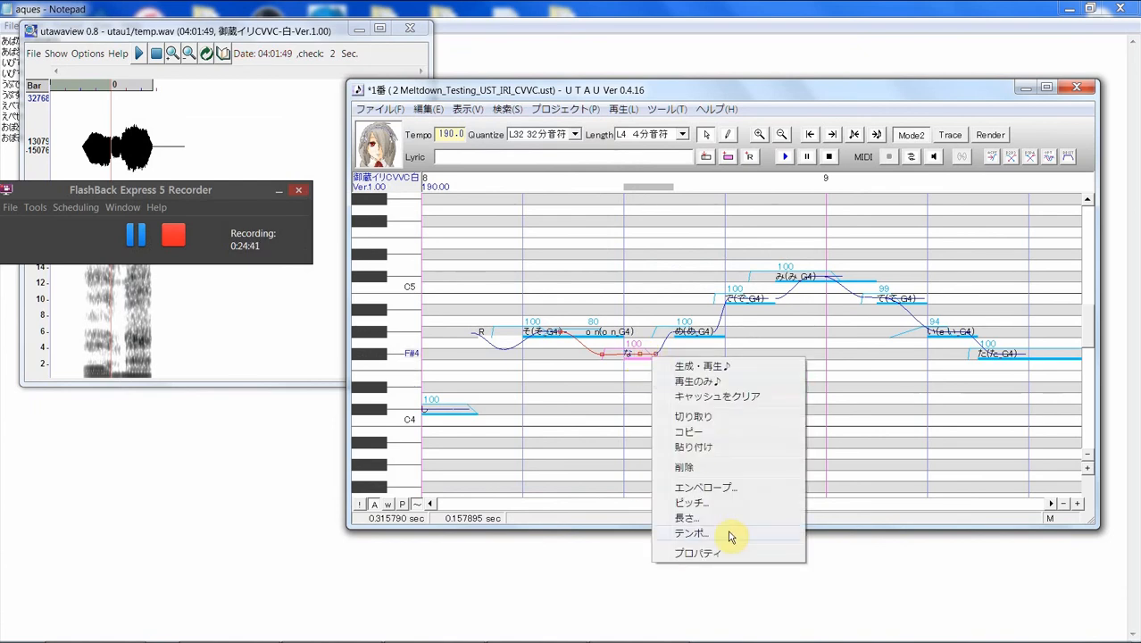
pyautogui.click(721, 492)
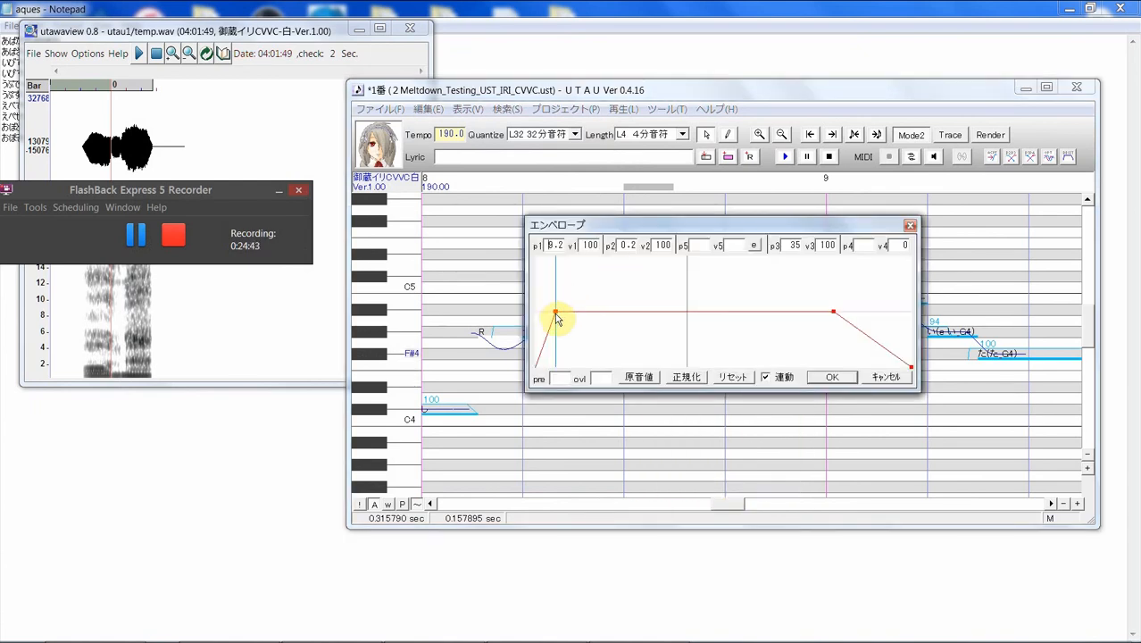
pyautogui.moveTo(555, 312); pyautogui.dragTo(686, 311)
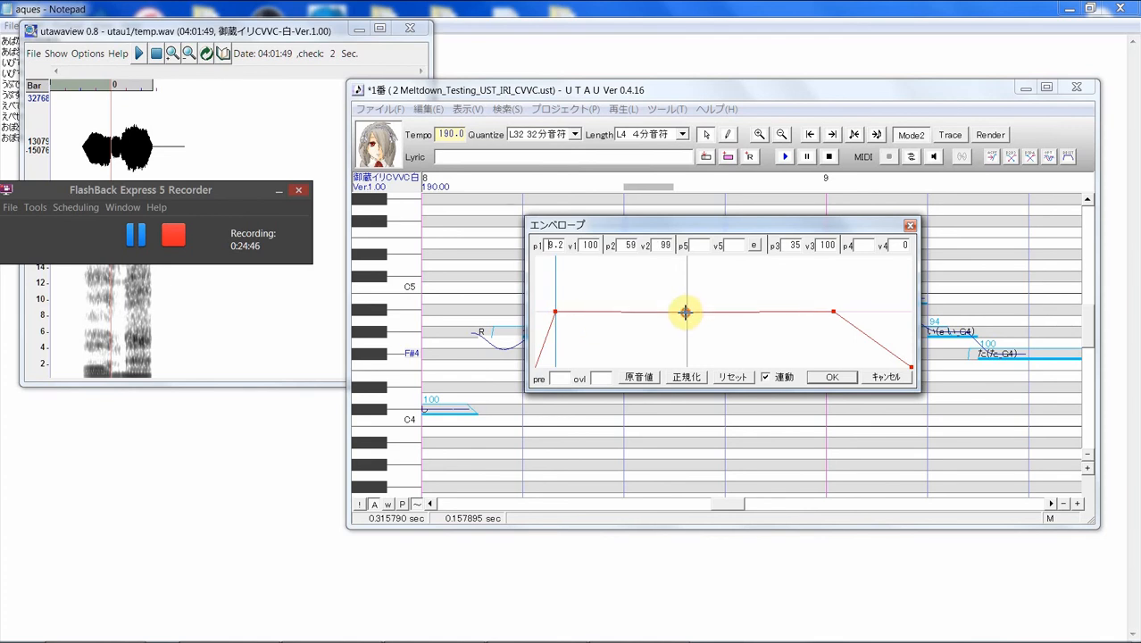
pyautogui.moveTo(553, 310); pyautogui.dragTo(553, 339)
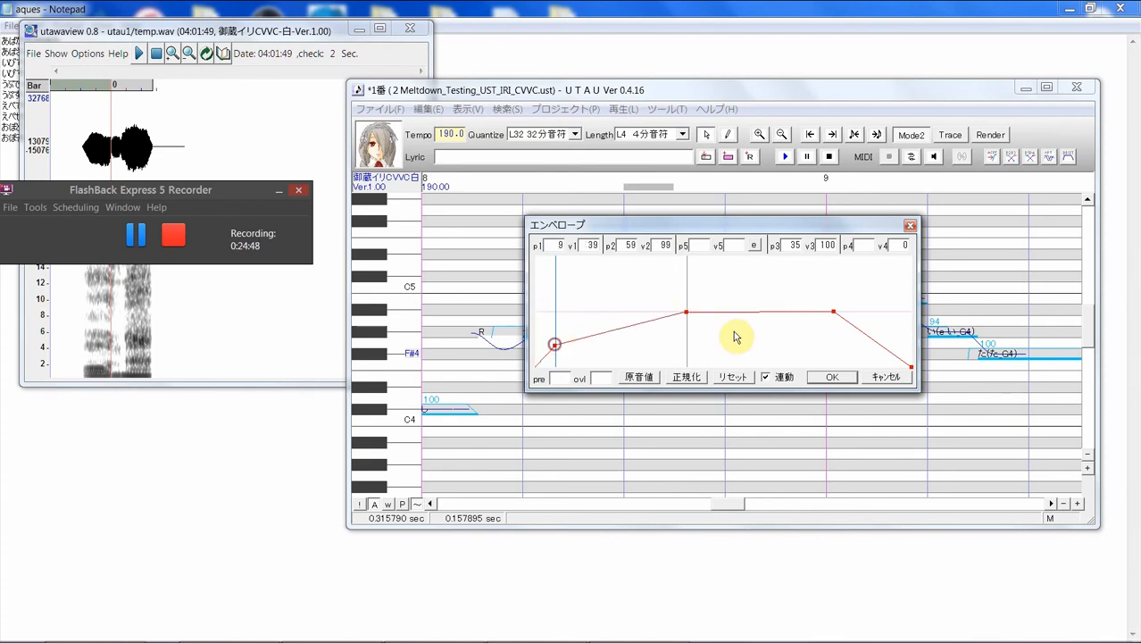
pyautogui.click(828, 377)
# Step: Play "o n" and な with the softened envelope, and play the phrase from そ through め
pyautogui.moveTo(574, 419); pyautogui.dragTo(587, 384)
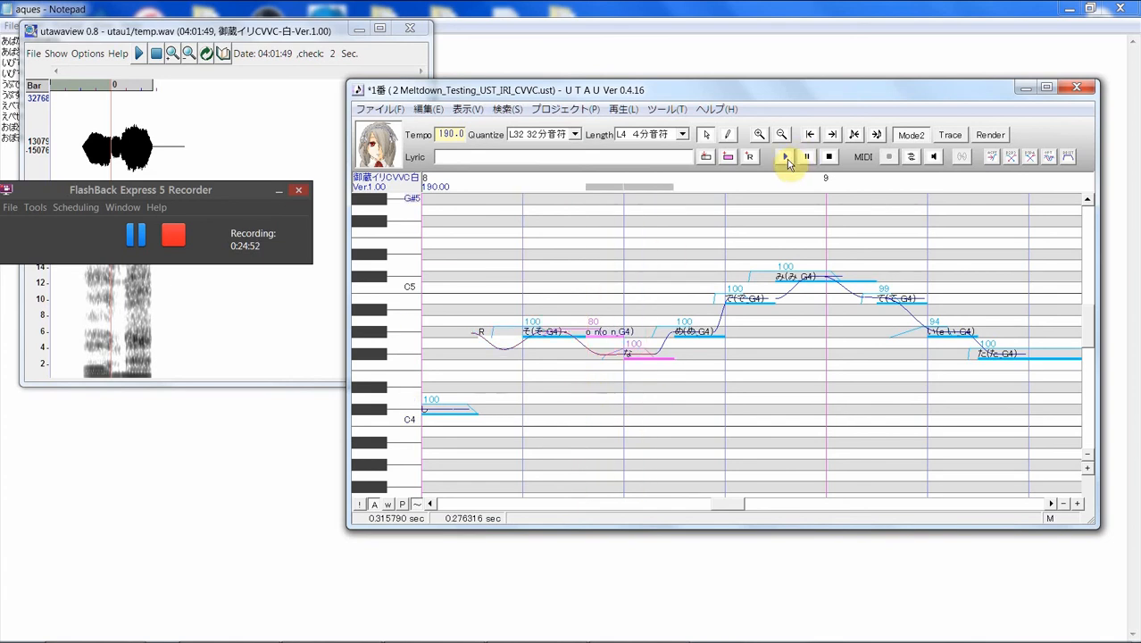
pyautogui.click(786, 157)
pyautogui.click(785, 158)
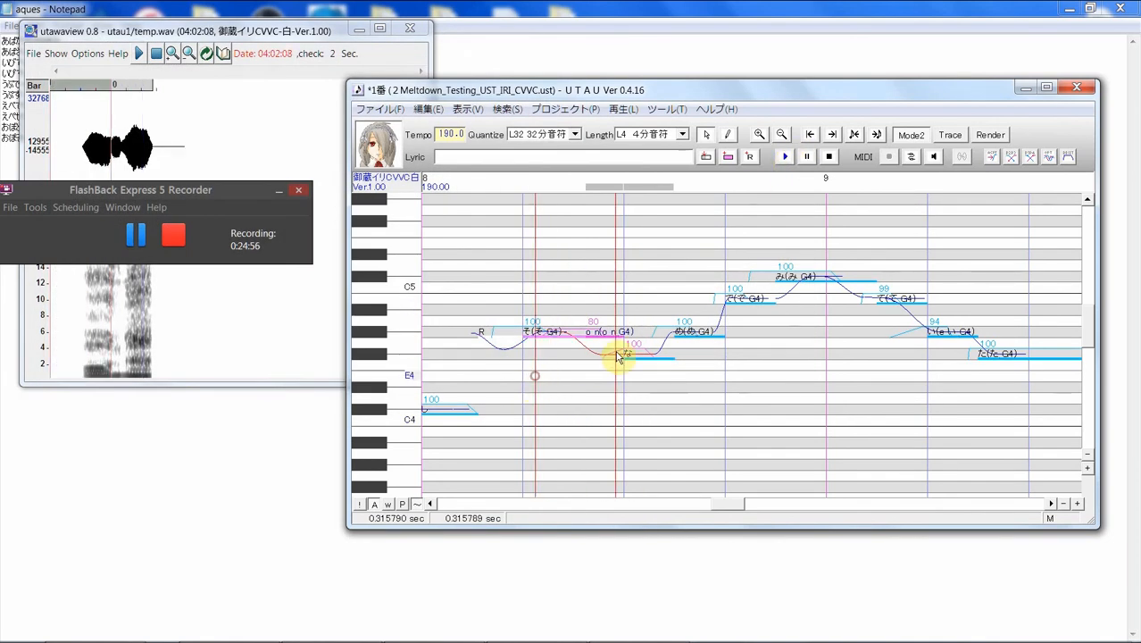
pyautogui.click(789, 157)
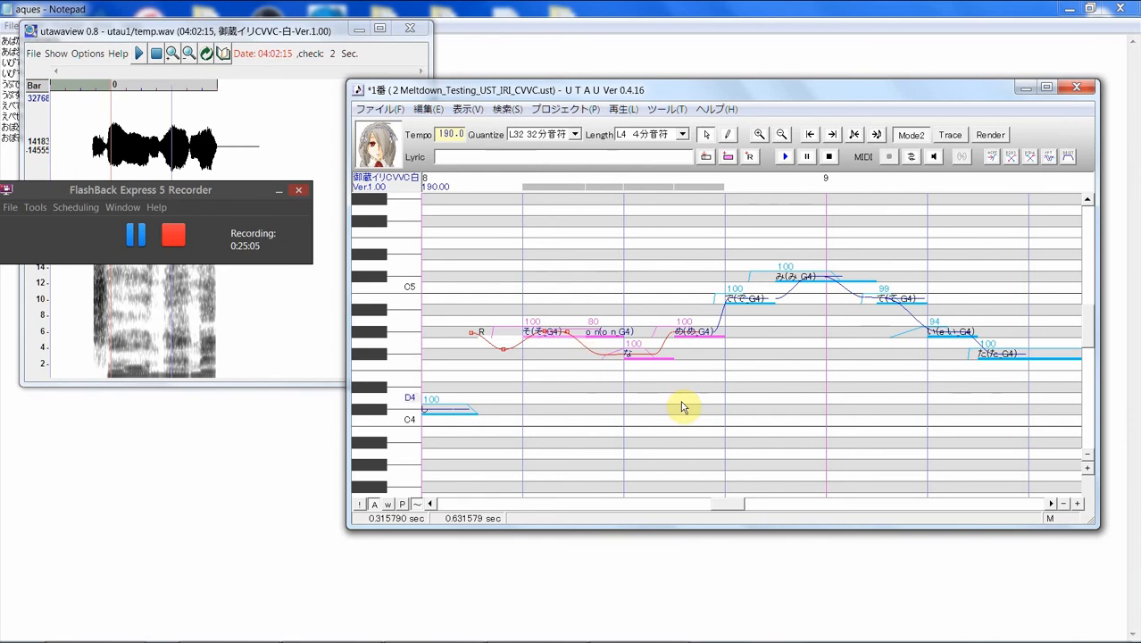
# Step: Shorten な to about 0.079 sec and fill the gap before め with an "a m" note
pyautogui.click(665, 362)
pyautogui.click(656, 362)
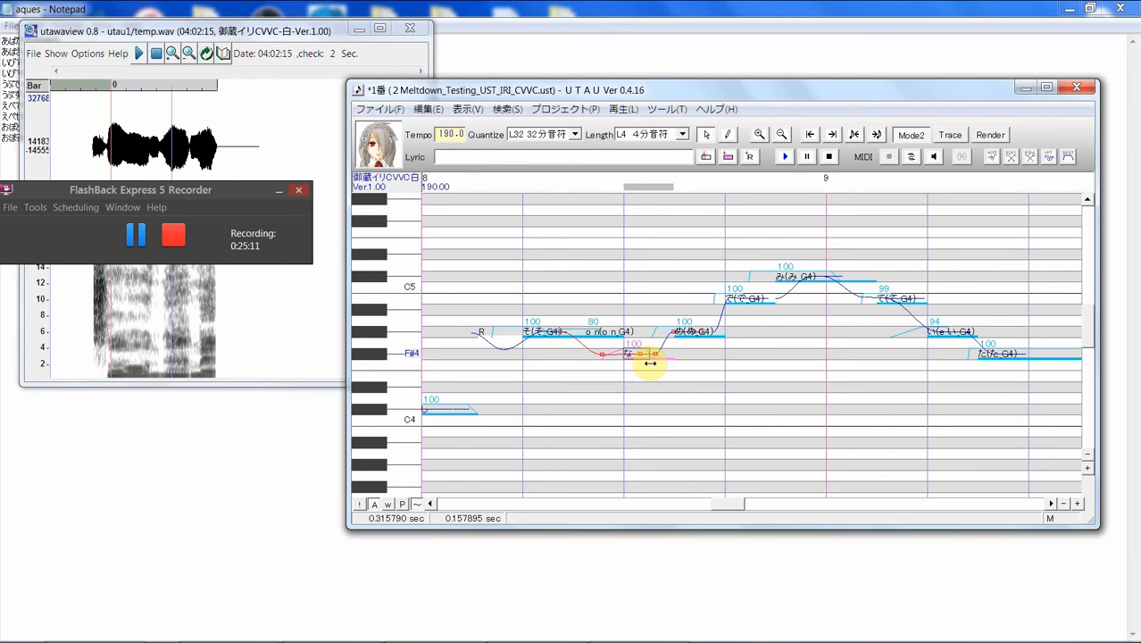
pyautogui.moveTo(648, 362); pyautogui.dragTo(650, 362)
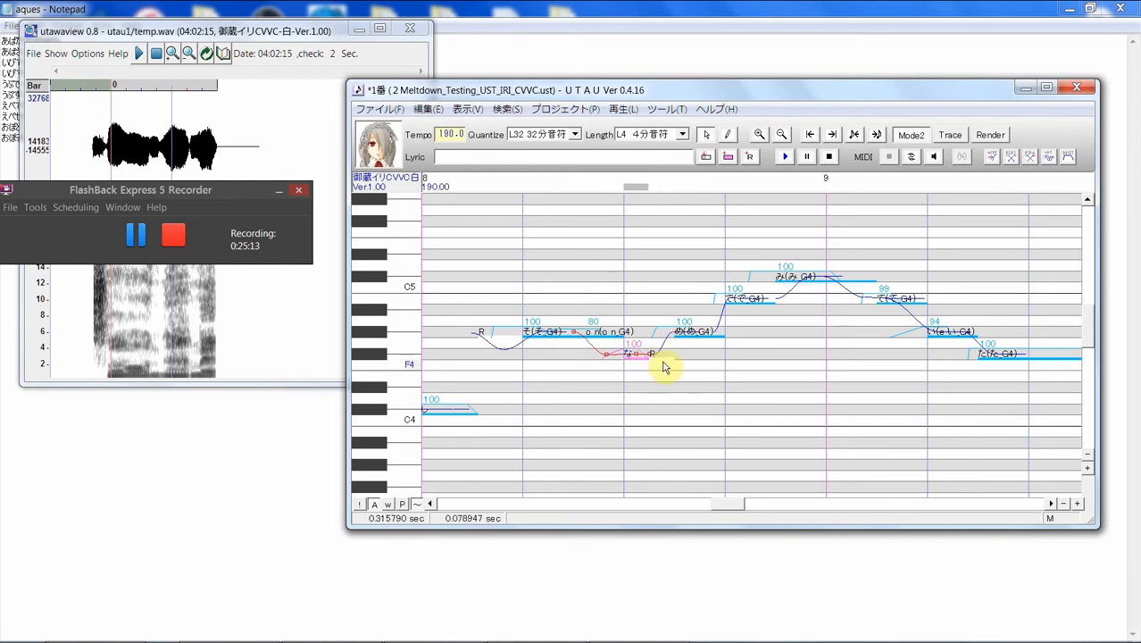
pyautogui.doubleClick(674, 358)
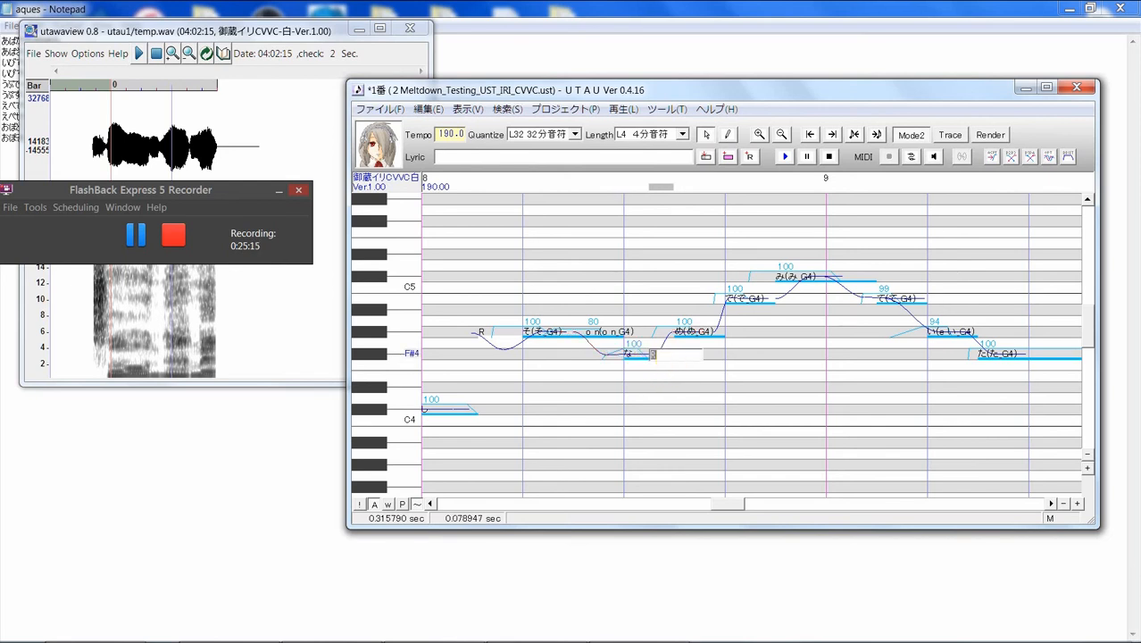
pyautogui.press('Return')
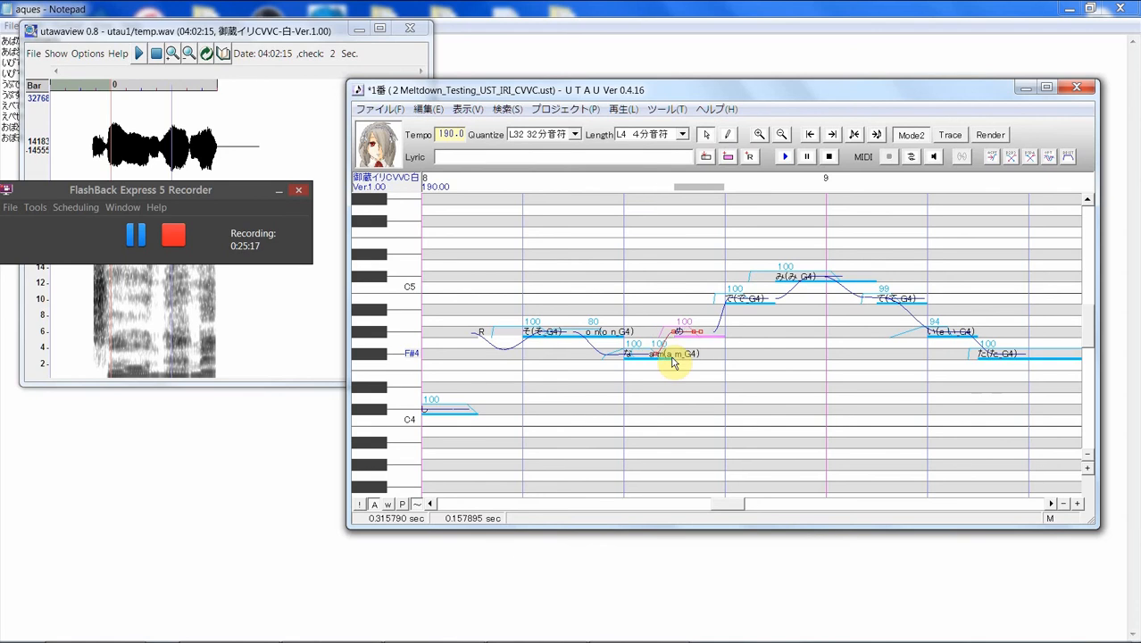
# Step: Set the "a m" note's intensity to 80 and play な, "a m" and め together
pyautogui.click(657, 378)
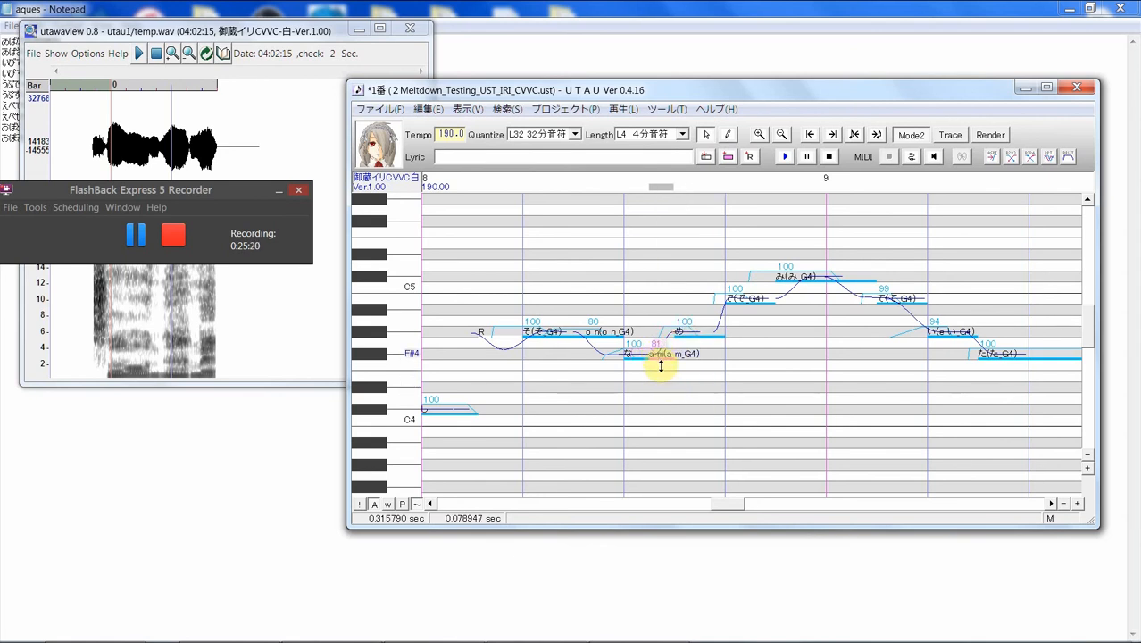
pyautogui.moveTo(649, 372); pyautogui.dragTo(681, 366)
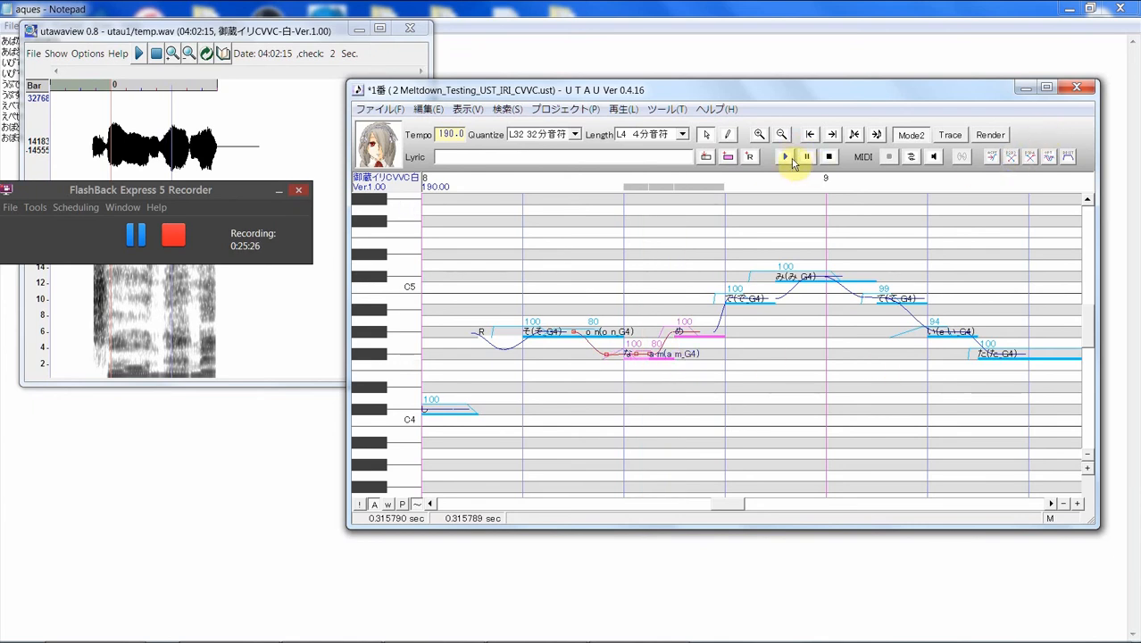
pyautogui.click(786, 158)
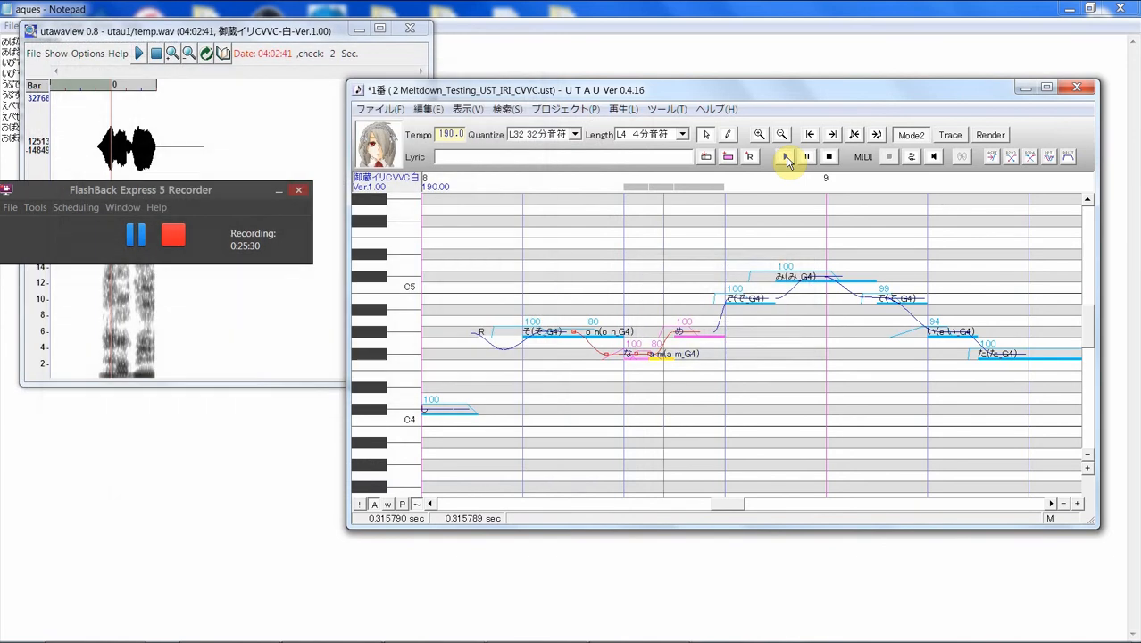
# Step: Shorten め to leave a gap of about 0.039 sec before で, and give that gap the lyric "e d"
pyautogui.click(725, 335)
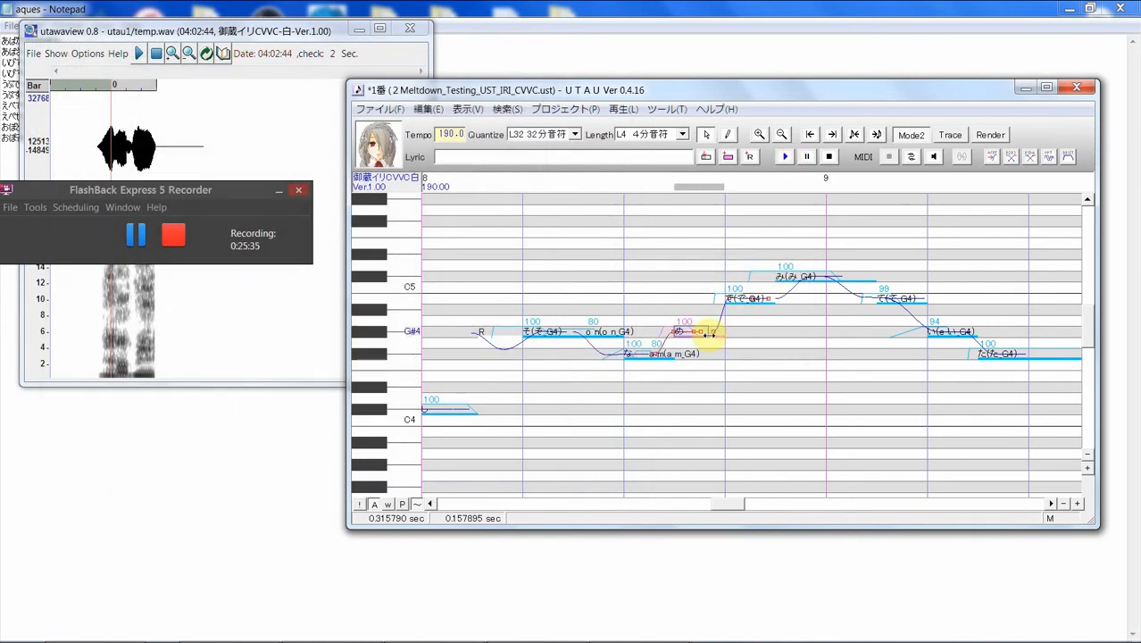
pyautogui.moveTo(709, 335); pyautogui.dragTo(711, 335)
pyautogui.doubleClick(723, 337)
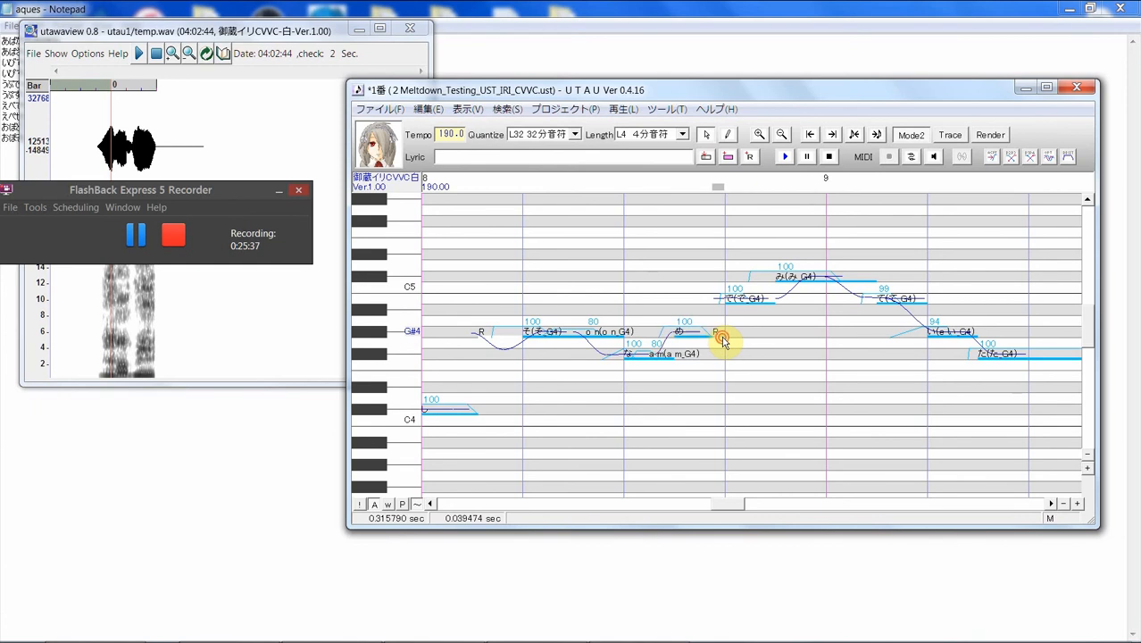
pyautogui.write('e d')
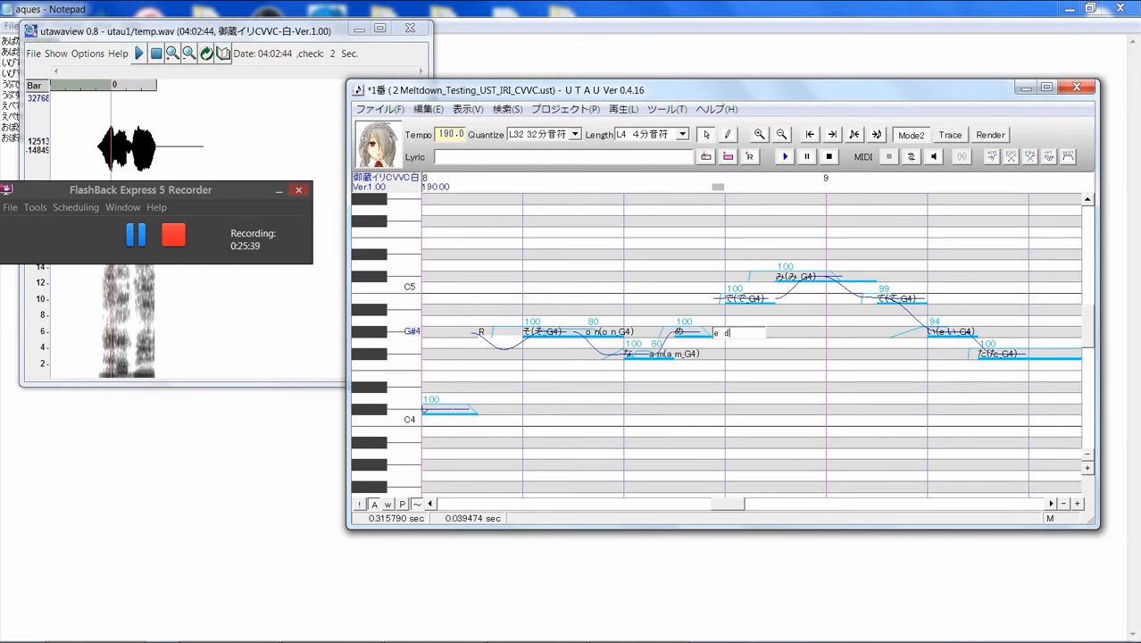
pyautogui.press('Return')
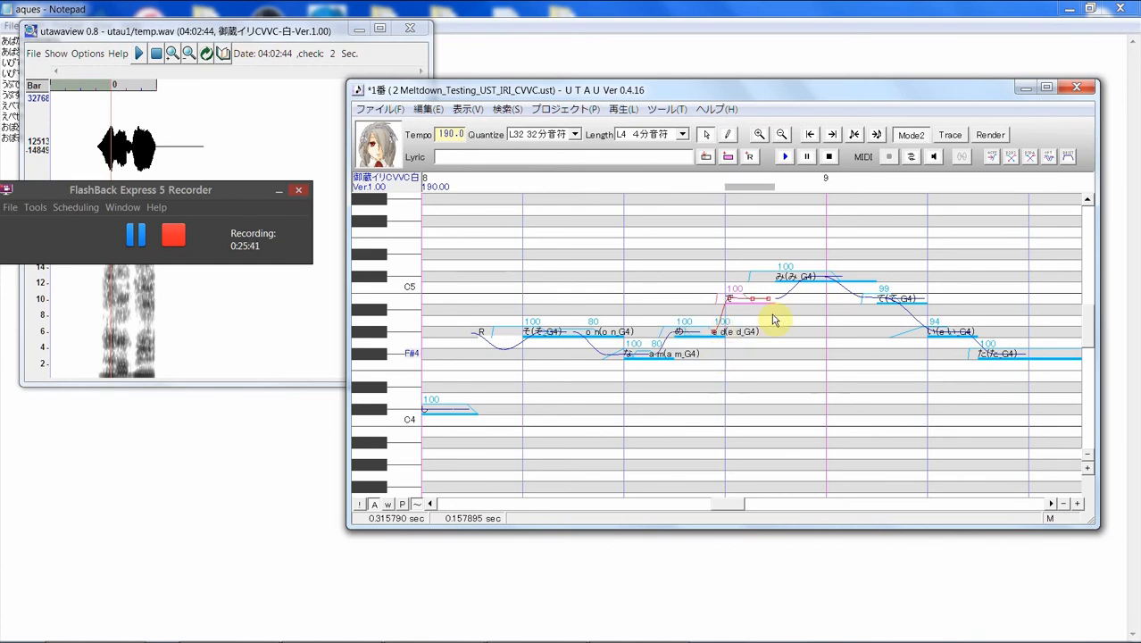
pyautogui.click(721, 332)
pyautogui.doubleClick(720, 331)
pyautogui.write('e d')
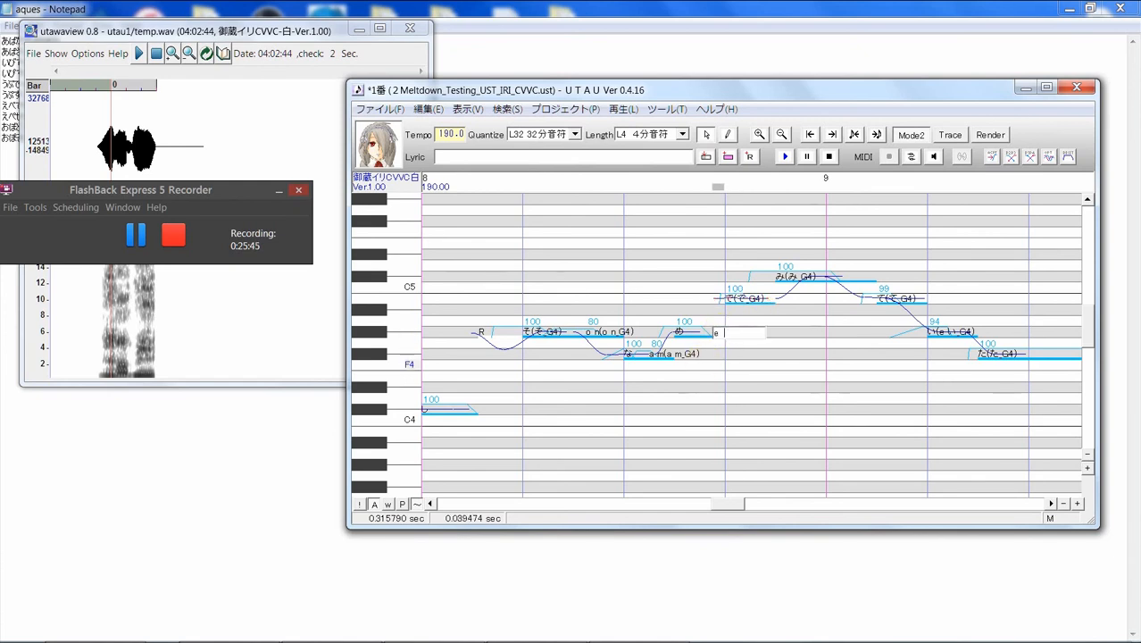
pyautogui.press('Return')
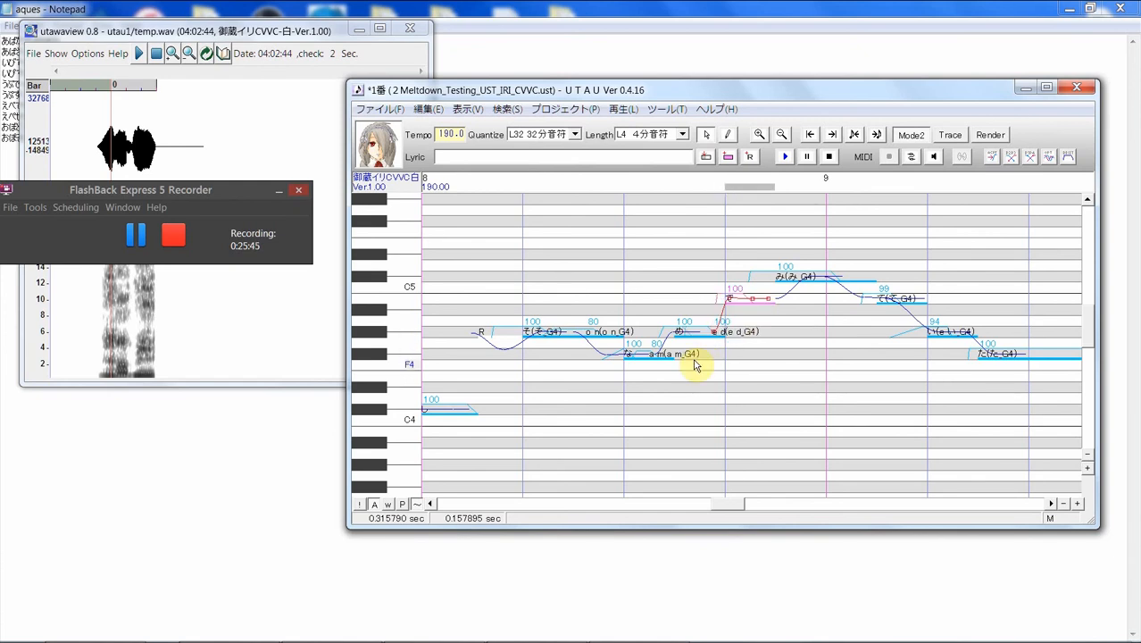
# Step: Change the lyric of the で note after "e d" to で_G4
pyautogui.doubleClick(758, 295)
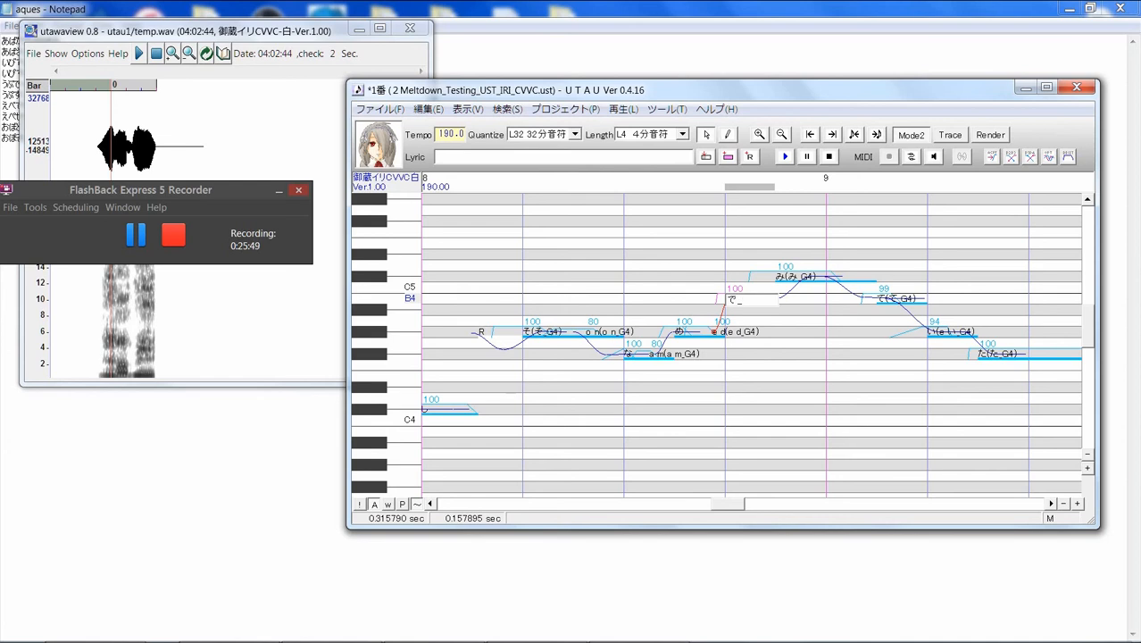
pyautogui.write('_G4')
pyautogui.press('Return')
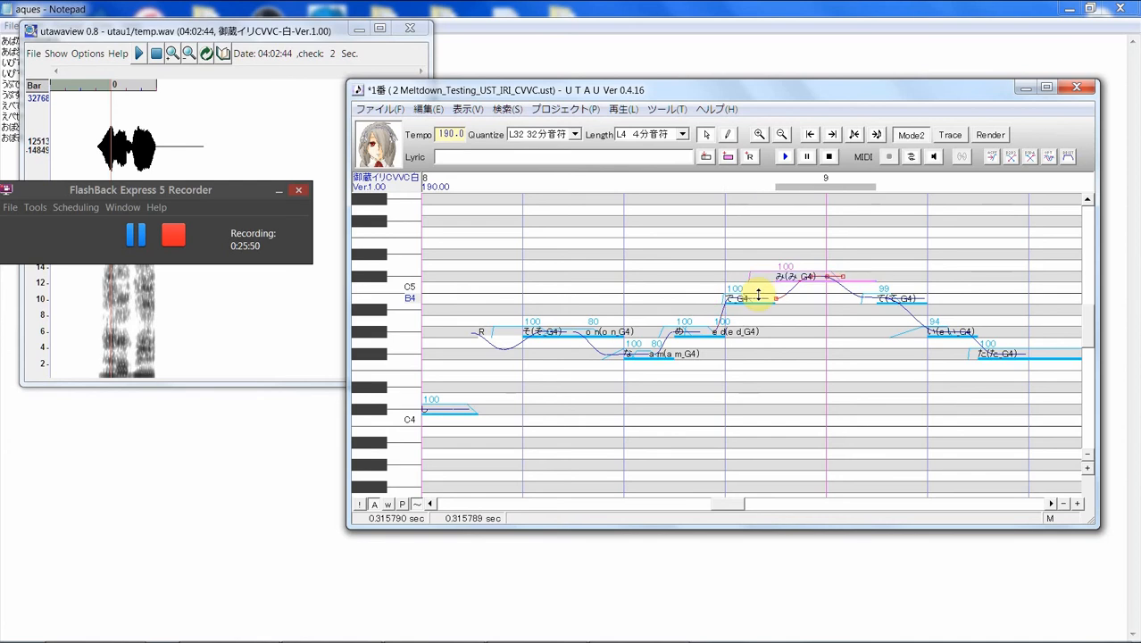
# Step: Examine the waveform and timing regions of the で_G4 sample, including the part before its consonant
pyautogui.click(734, 346)
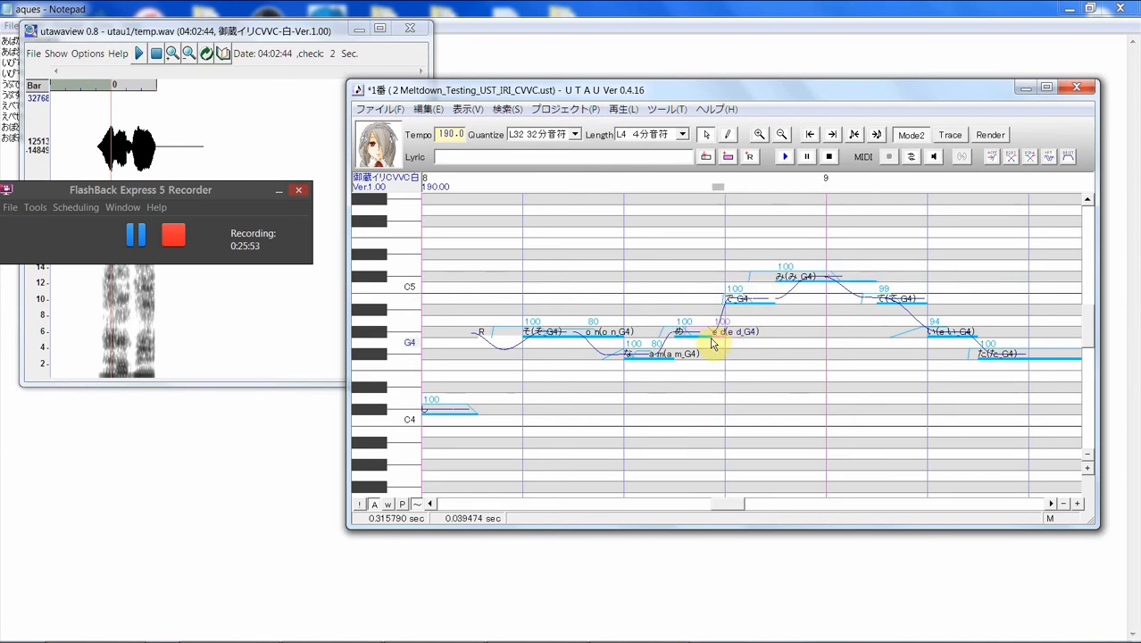
pyautogui.click(711, 334)
pyautogui.moveTo(701, 336); pyautogui.dragTo(701, 337)
pyautogui.click(706, 337)
pyautogui.click(740, 353)
pyautogui.hotkey('ctrl', 'g')
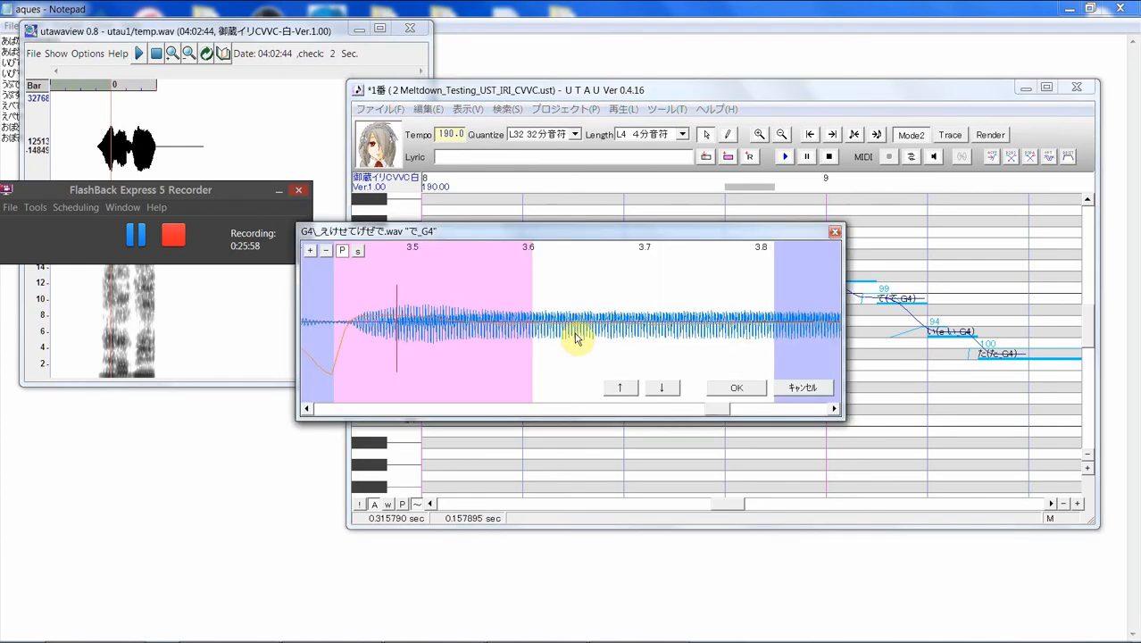
pyautogui.moveTo(715, 413); pyautogui.dragTo(701, 409)
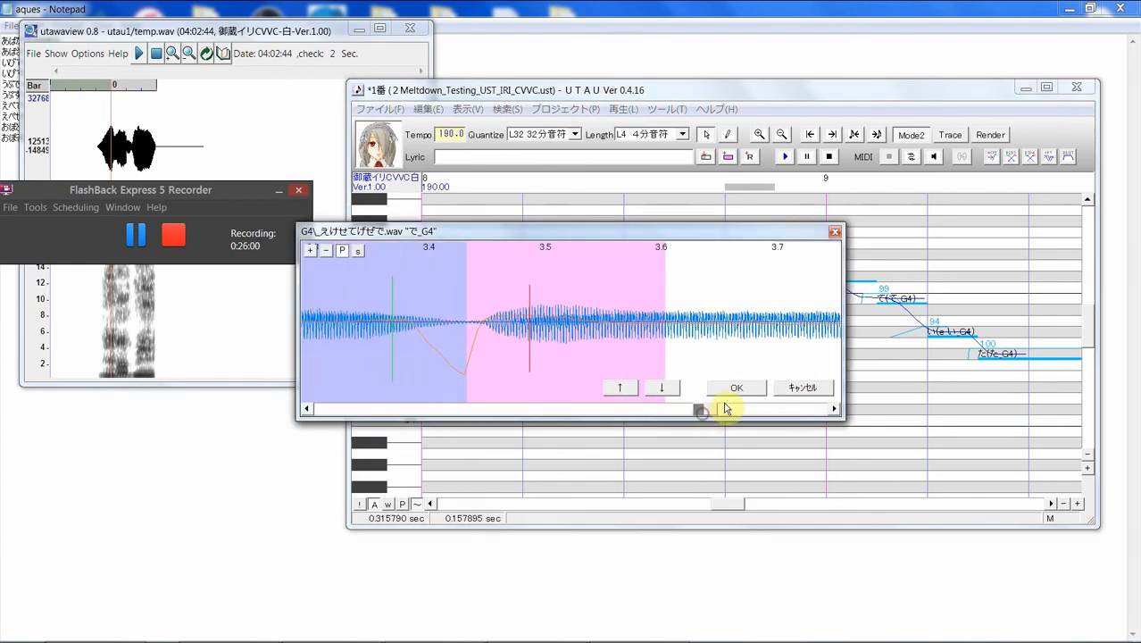
pyautogui.click(733, 388)
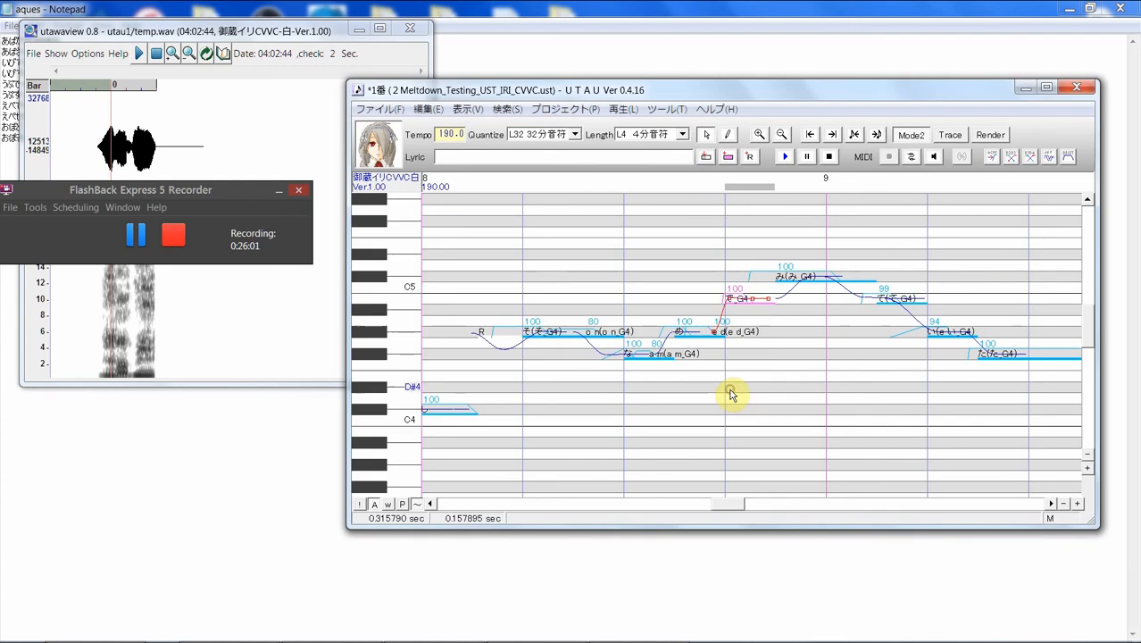
# Step: Extend the "e d" note to about 0.079 sec by starting it earlier, and set its intensity to 83
pyautogui.click(710, 334)
pyautogui.moveTo(712, 336); pyautogui.dragTo(769, 338)
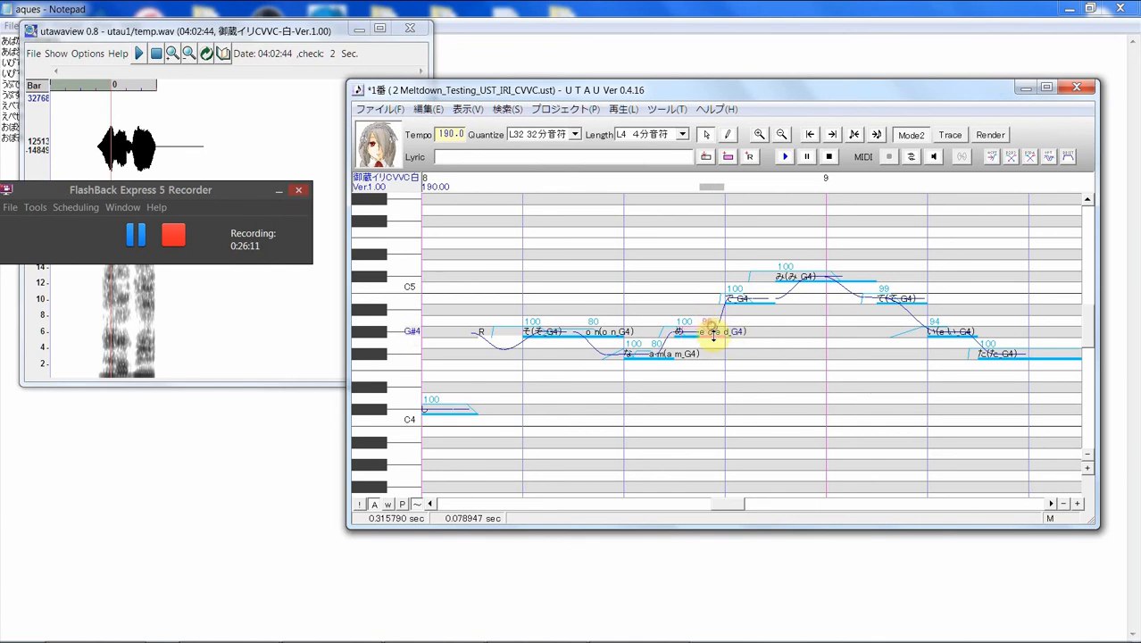
# Step: Play the phrase from そ through で_G4 with the new VC notes
pyautogui.moveTo(756, 338); pyautogui.dragTo(541, 319)
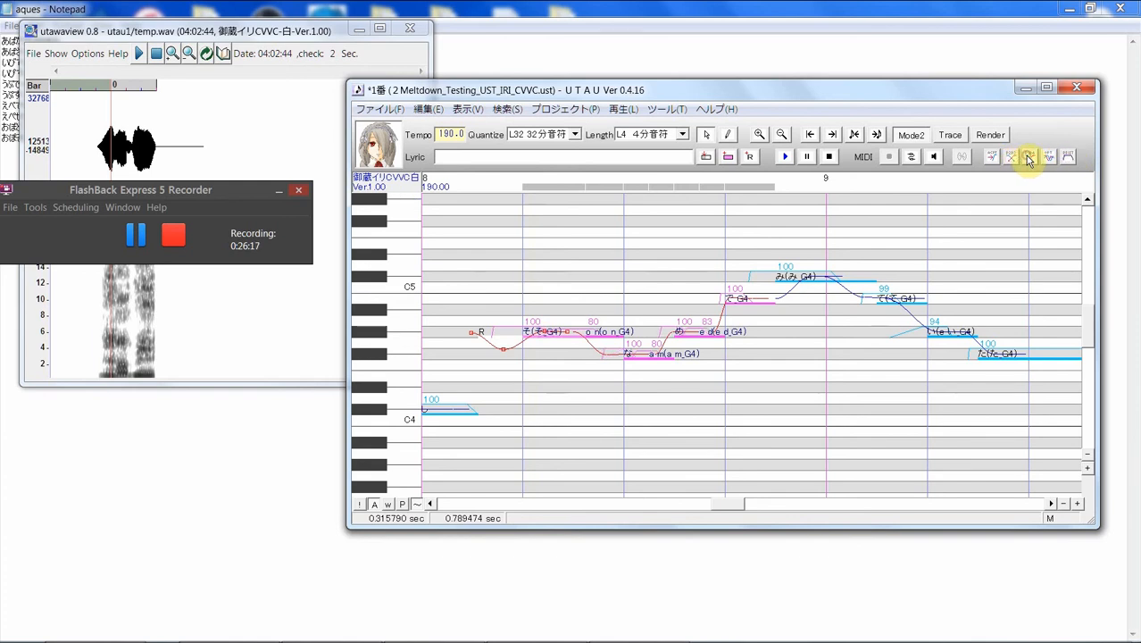
pyautogui.click(787, 161)
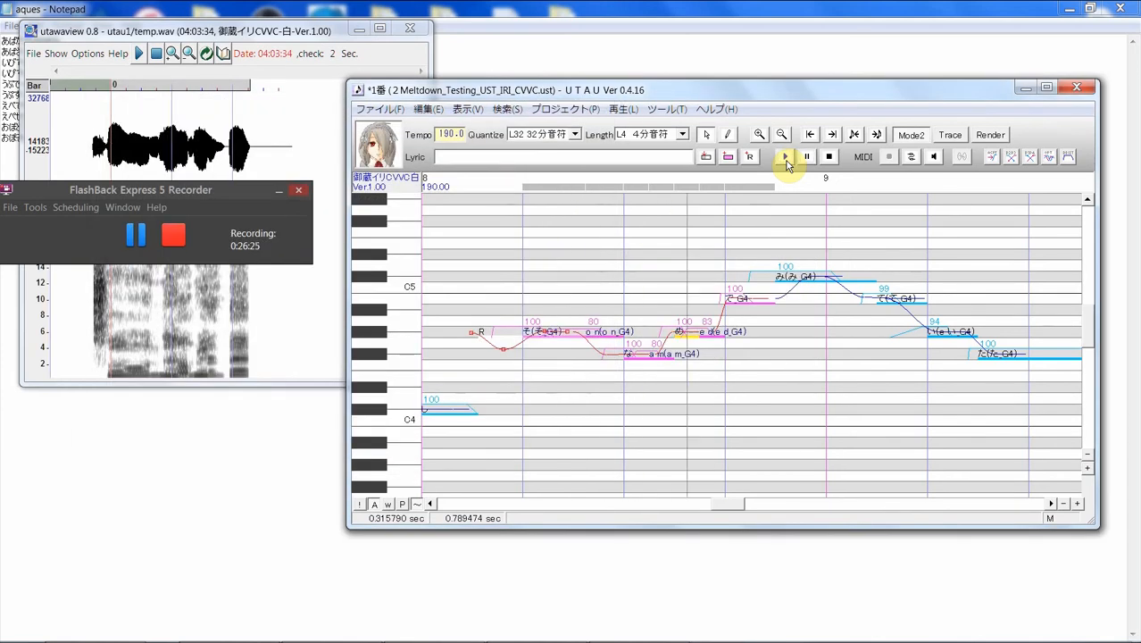
# Step: Shorten で_G4 to about 0.079 sec and fill the gap before み with an "e my" note
pyautogui.click(790, 308)
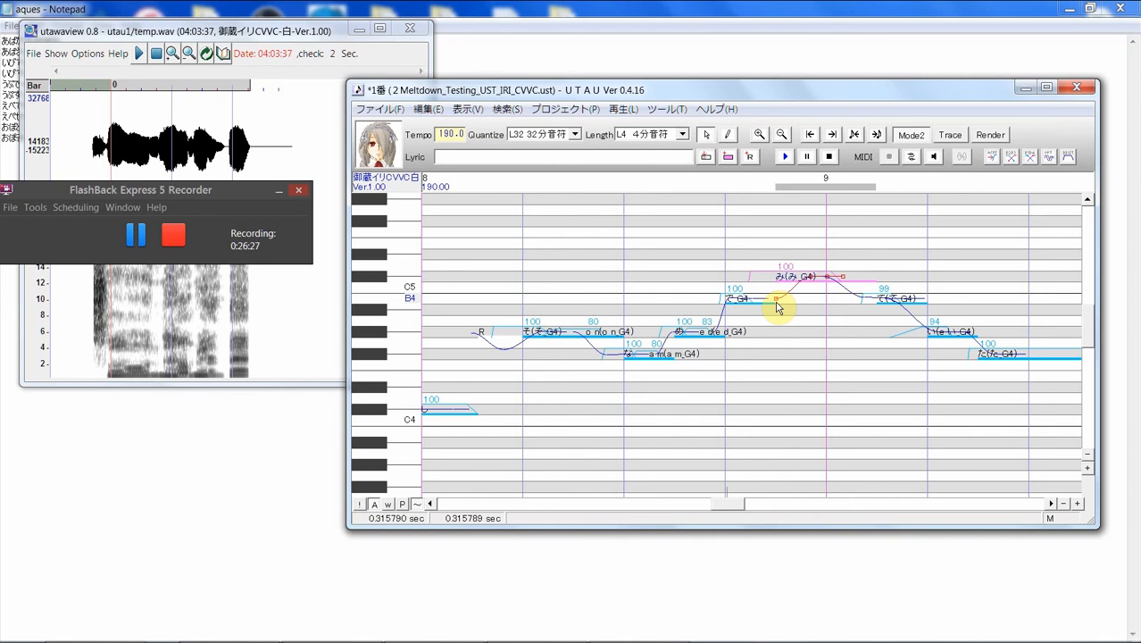
pyautogui.click(761, 300)
pyautogui.moveTo(773, 299); pyautogui.dragTo(748, 299)
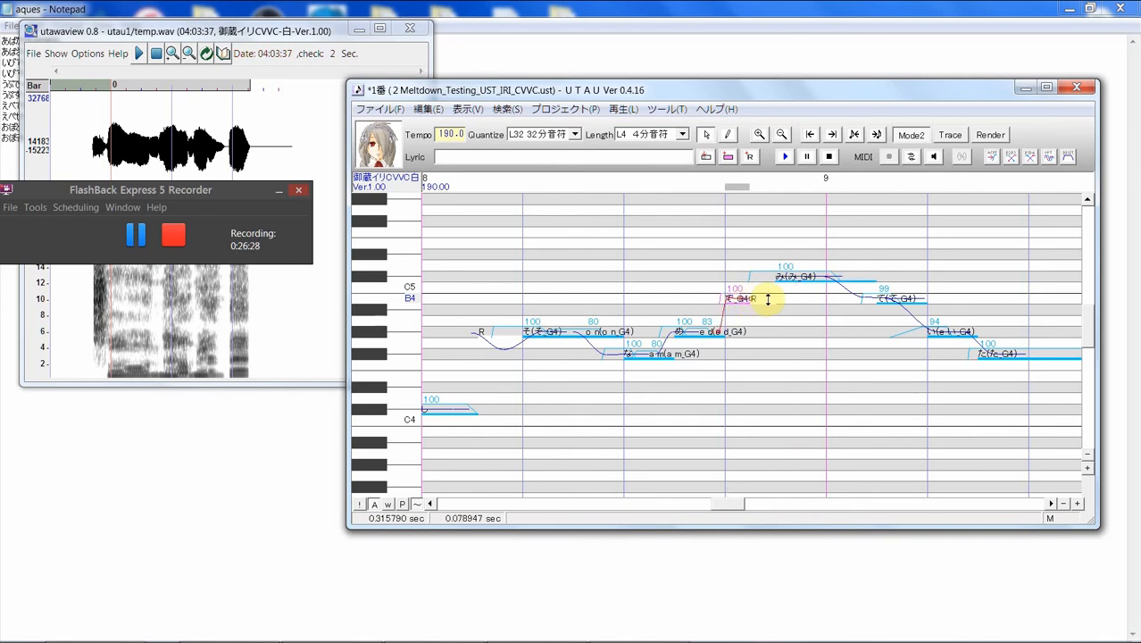
pyautogui.doubleClick(768, 301)
pyautogui.write('e my')
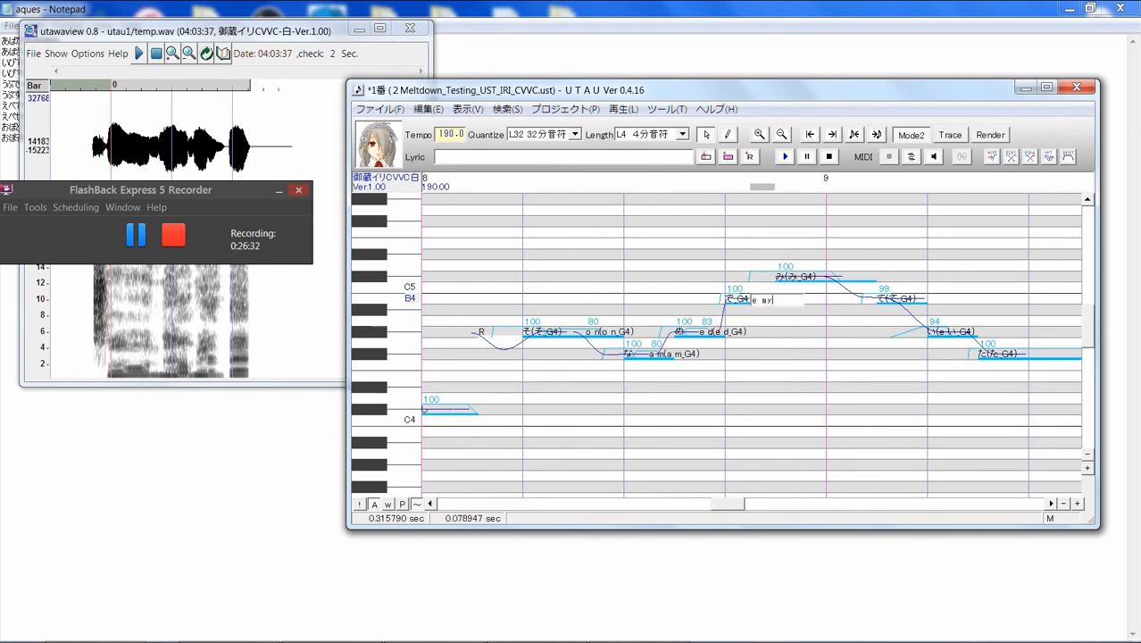
pyautogui.press('Return')
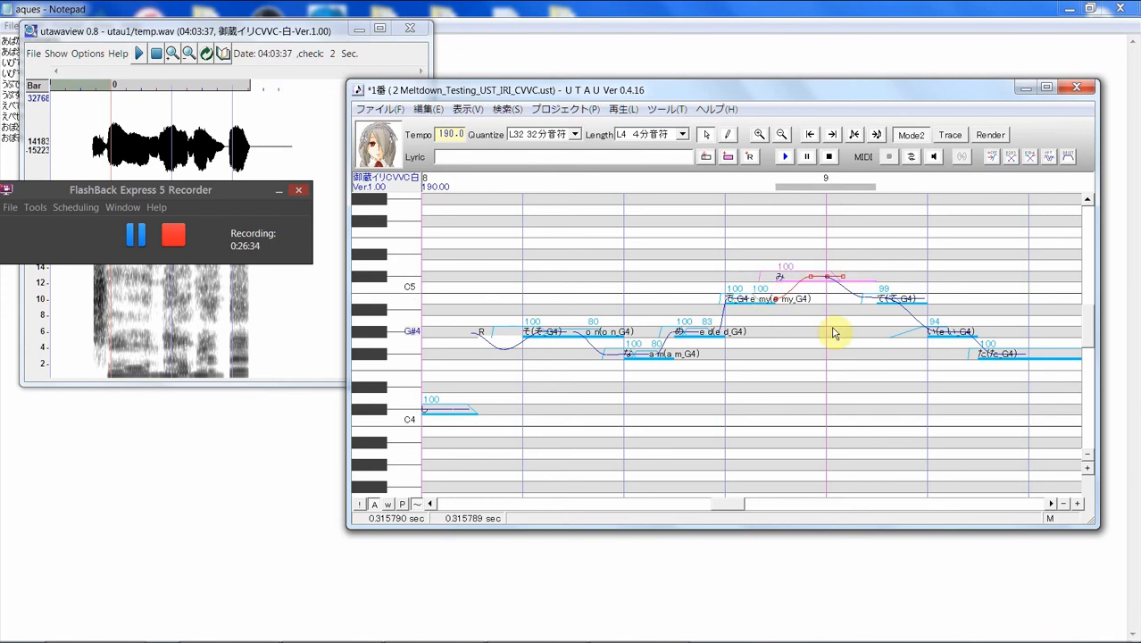
# Step: Append the _G4 suffix to the み note's lyric
pyautogui.doubleClick(801, 275)
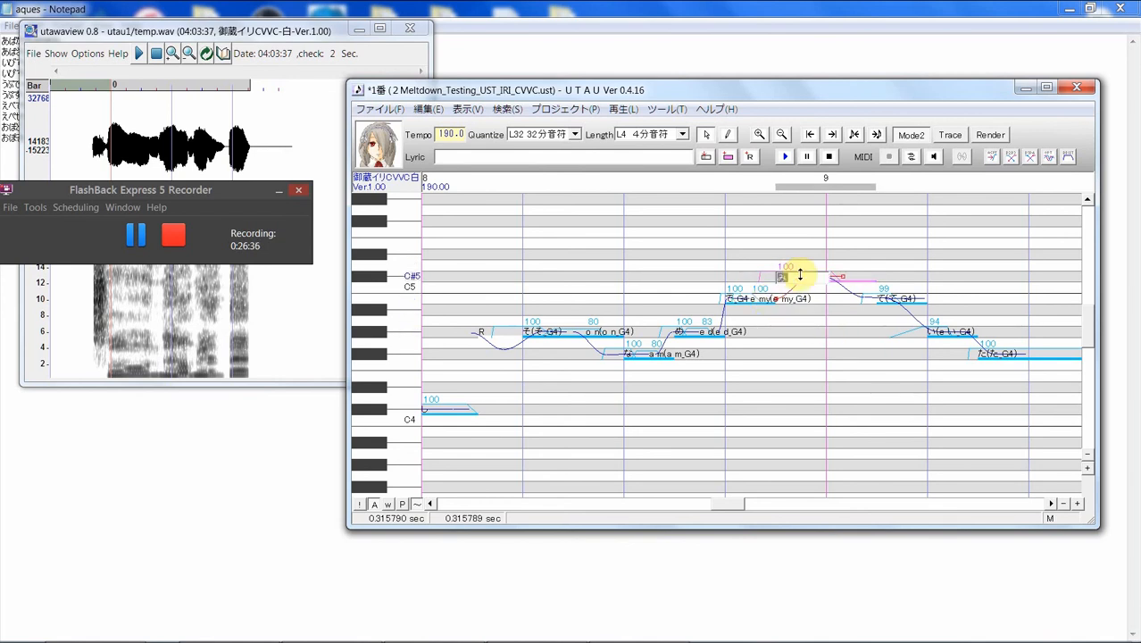
pyautogui.write(')')
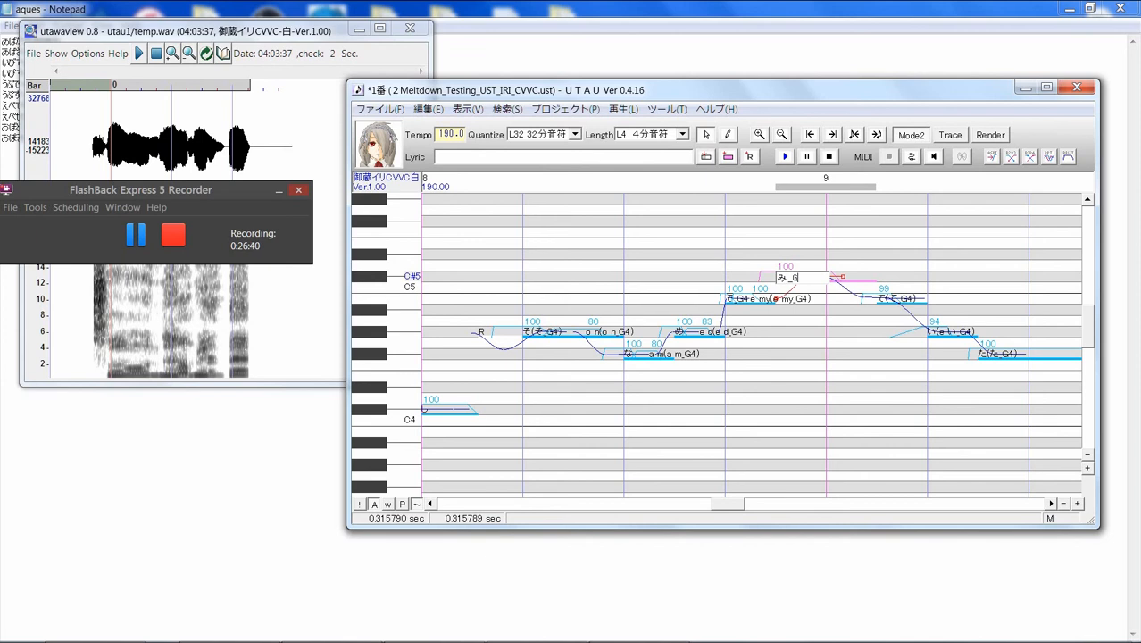
pyautogui.press('Return')
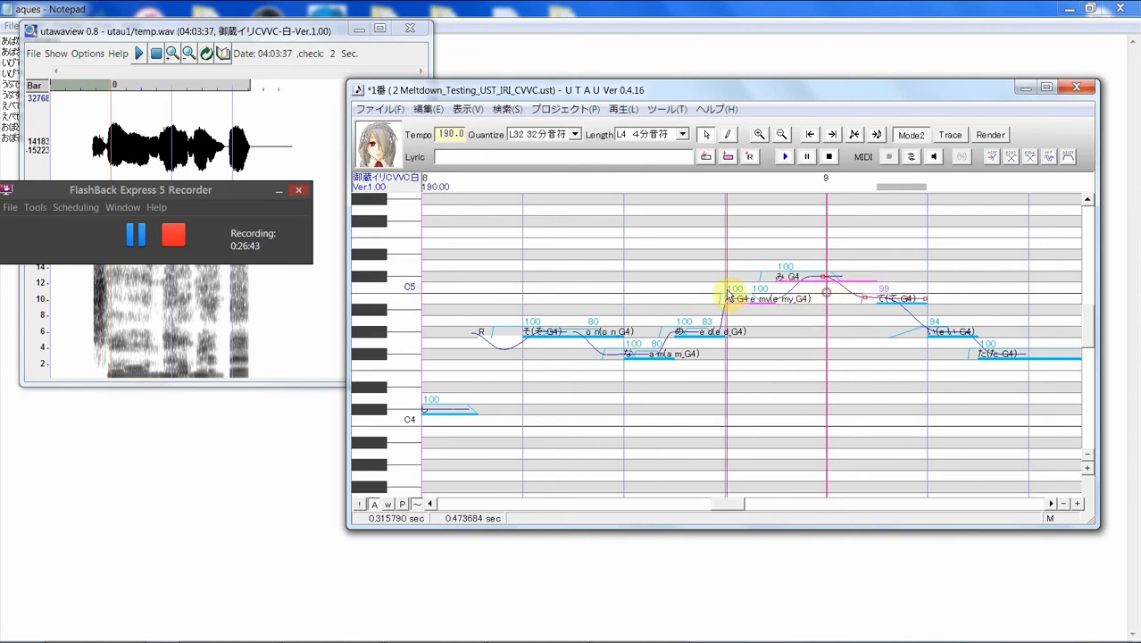
# Step: Play the phrase from そ through み_G4 twice to check the added VC notes
pyautogui.keyDown('shift'); pyautogui.click(542, 274); pyautogui.keyUp('shift')
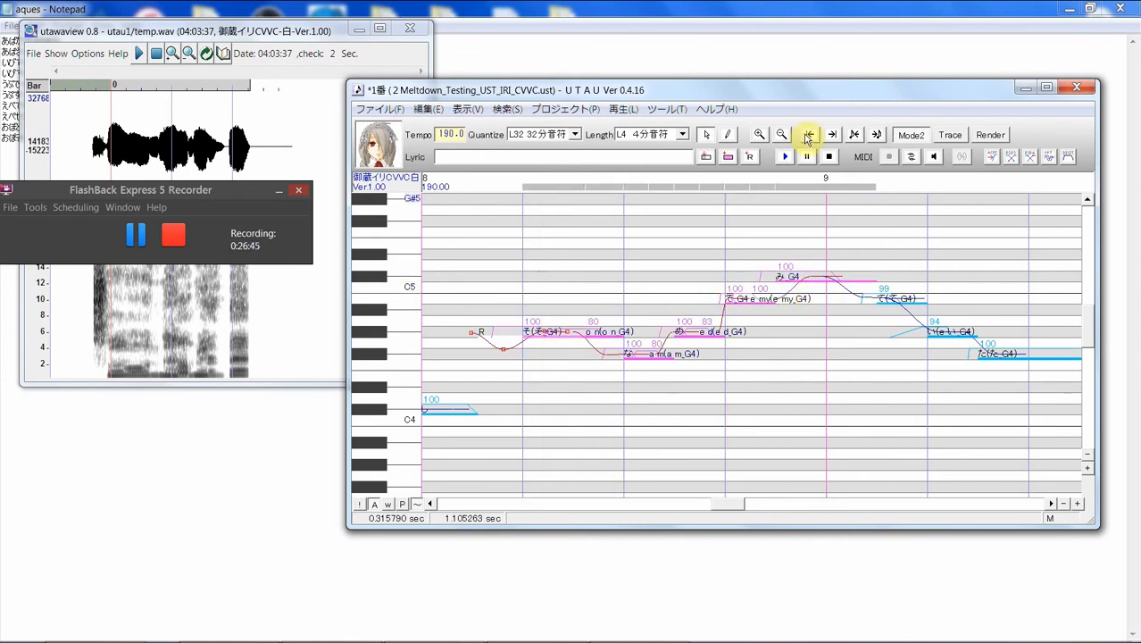
pyautogui.click(784, 157)
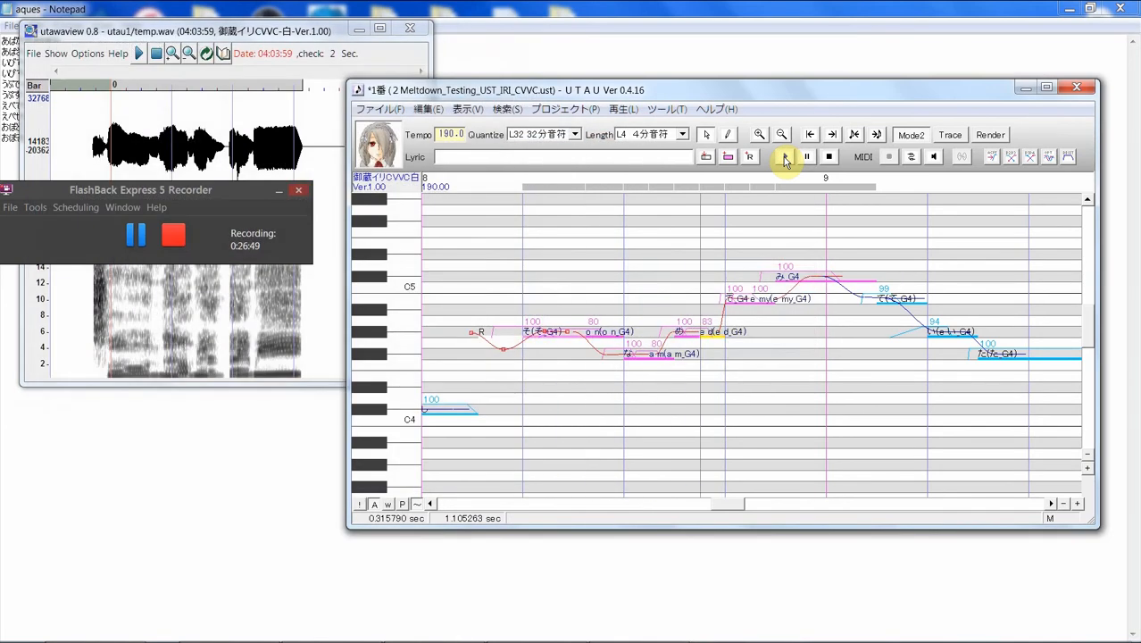
pyautogui.click(758, 321)
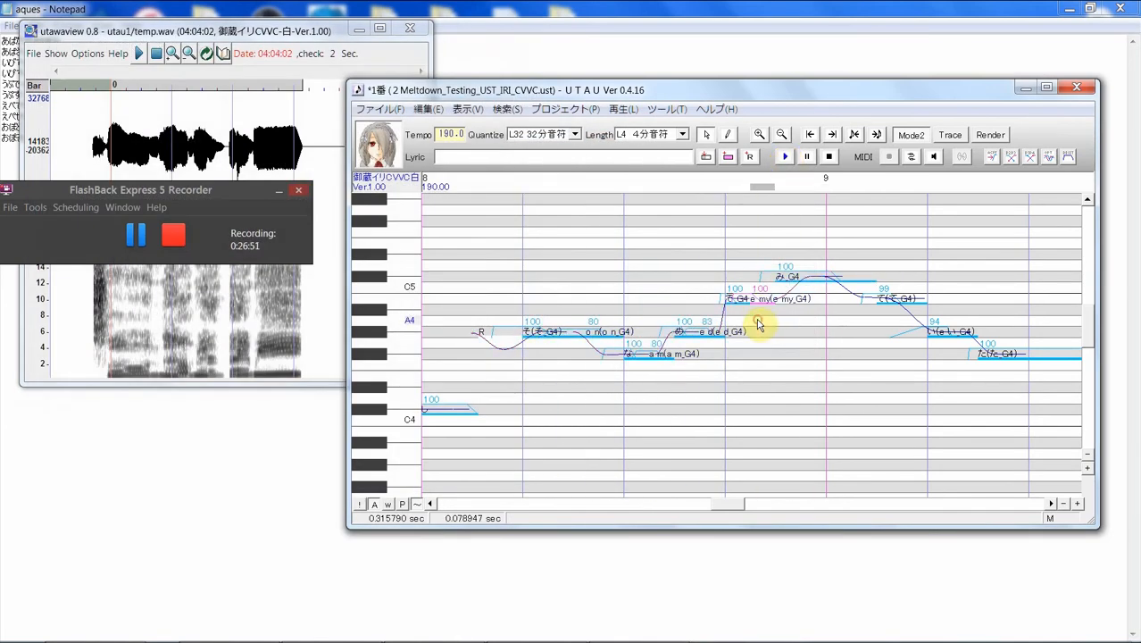
pyautogui.moveTo(752, 317); pyautogui.dragTo(536, 312)
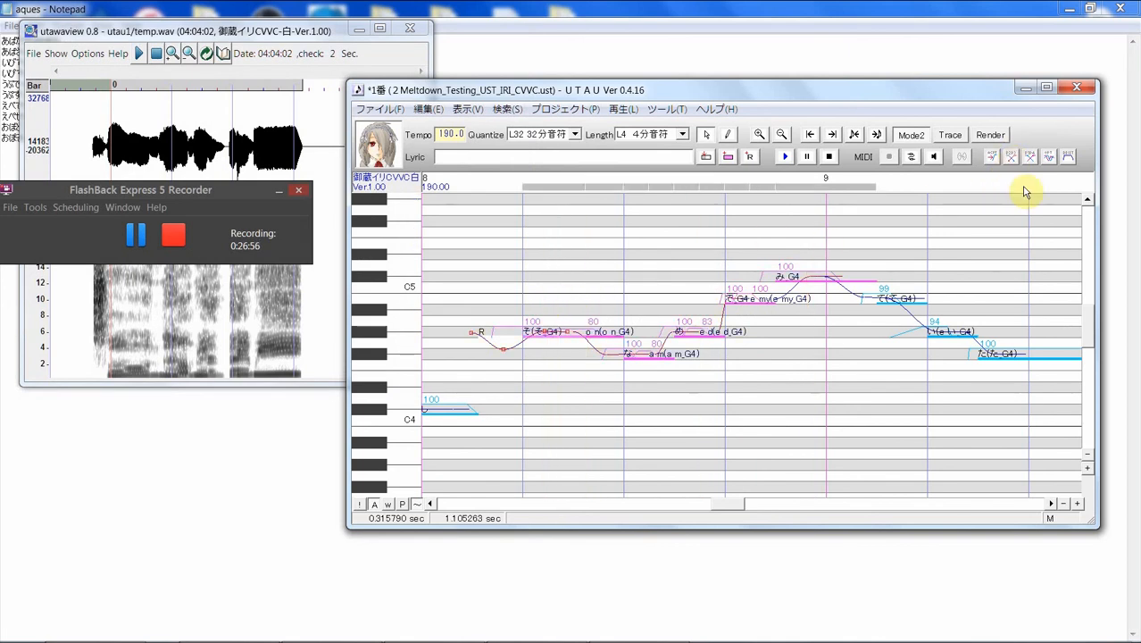
pyautogui.click(784, 157)
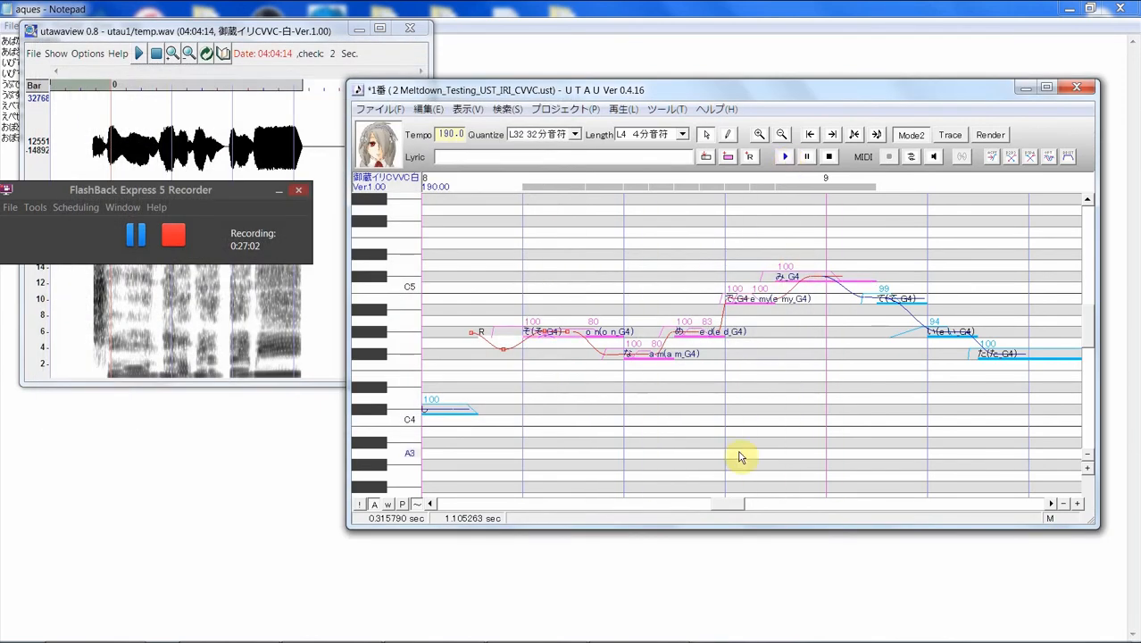
# Step: Examine the waveform and timing regions of the さ_G4 sample in measure 5, including the part before its consonant
pyautogui.moveTo(734, 506); pyautogui.dragTo(738, 504)
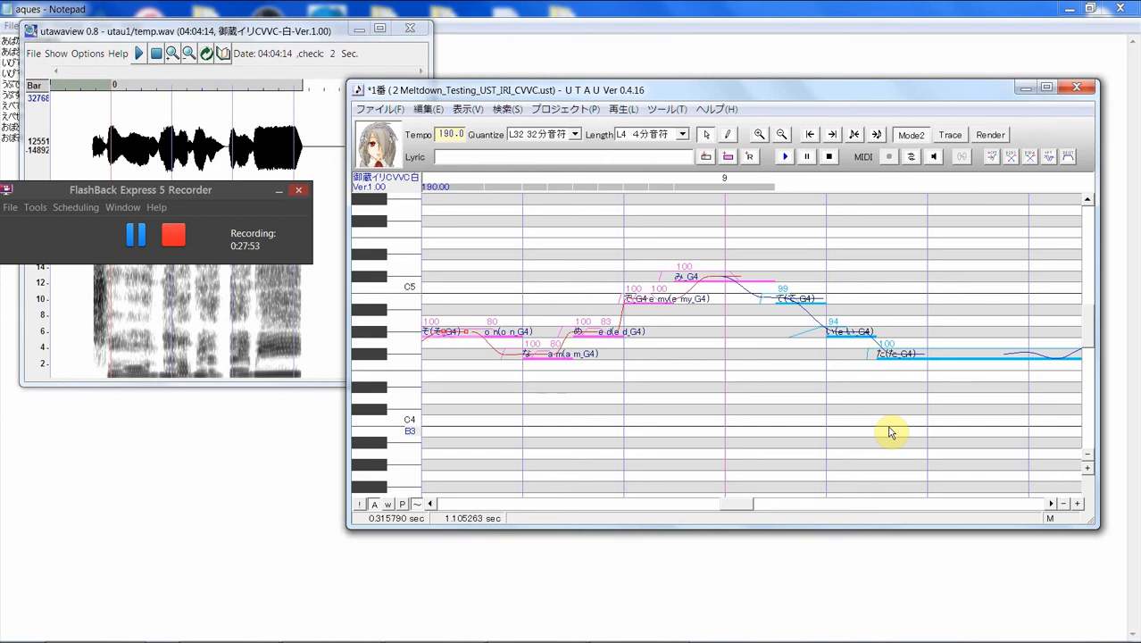
pyautogui.moveTo(744, 503); pyautogui.dragTo(623, 480)
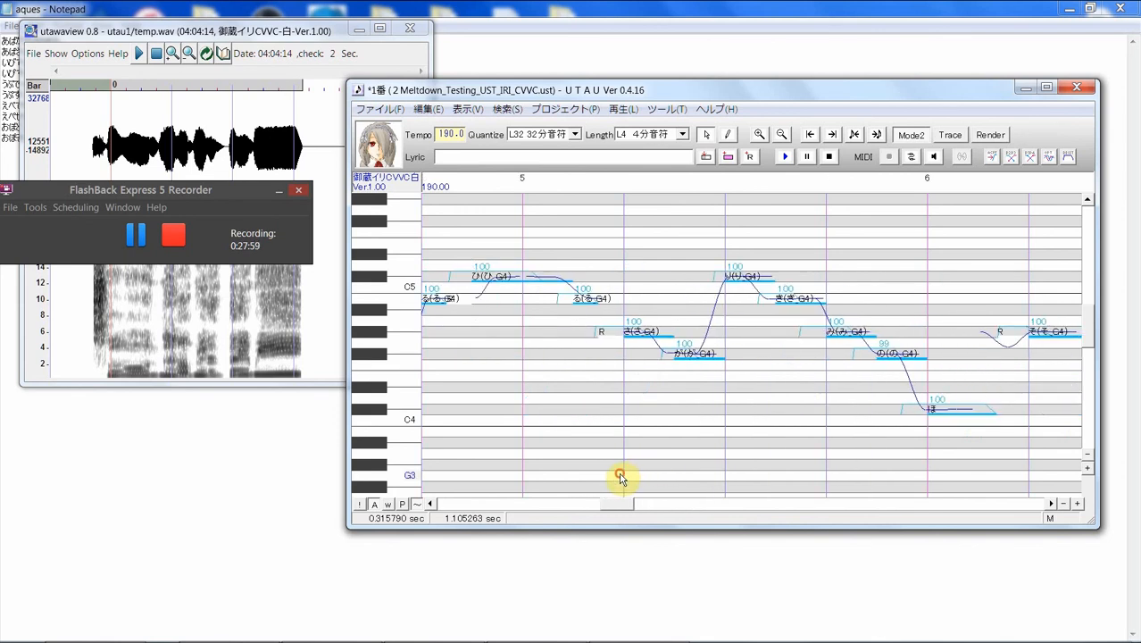
pyautogui.moveTo(651, 367); pyautogui.dragTo(627, 360)
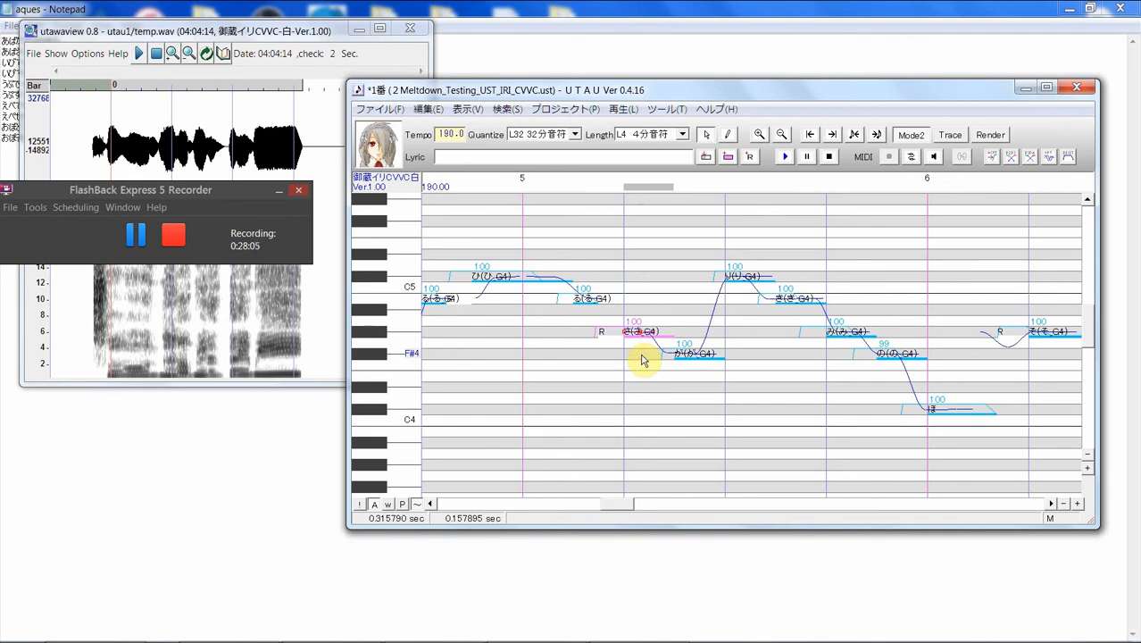
pyautogui.hotkey('ctrl', 'g')
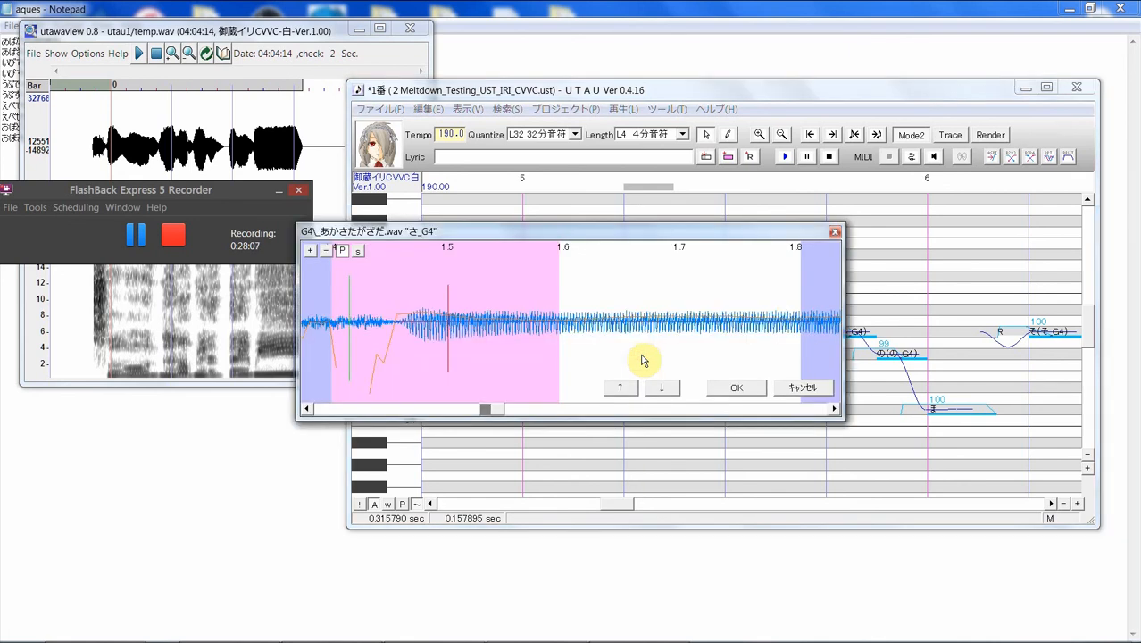
pyautogui.moveTo(501, 407); pyautogui.dragTo(491, 410)
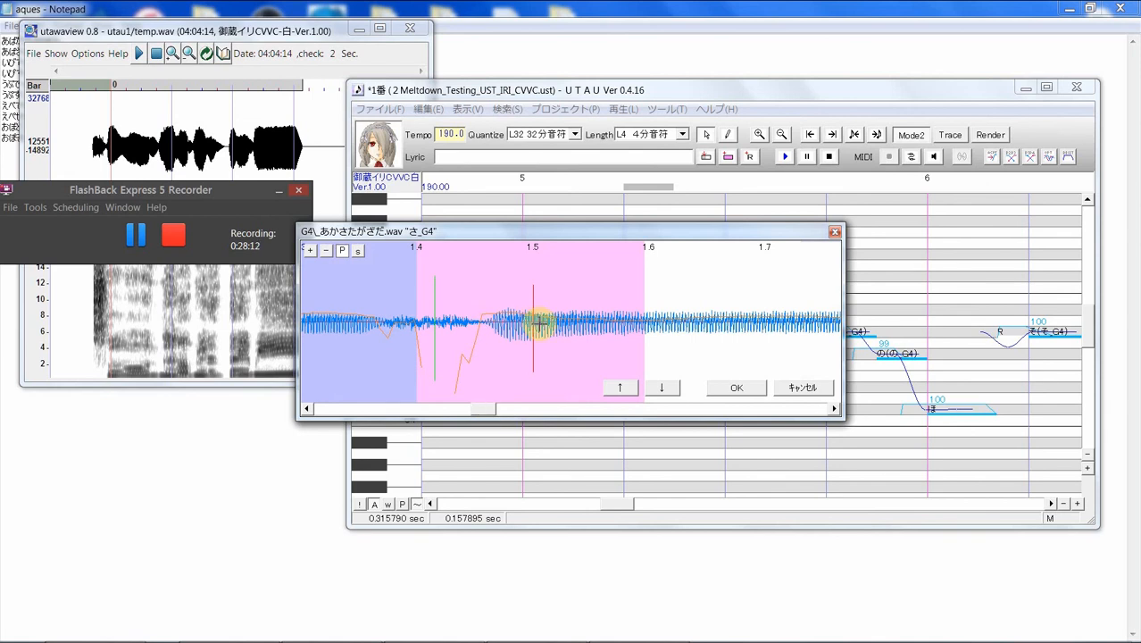
pyautogui.click(737, 387)
pyautogui.click(644, 373)
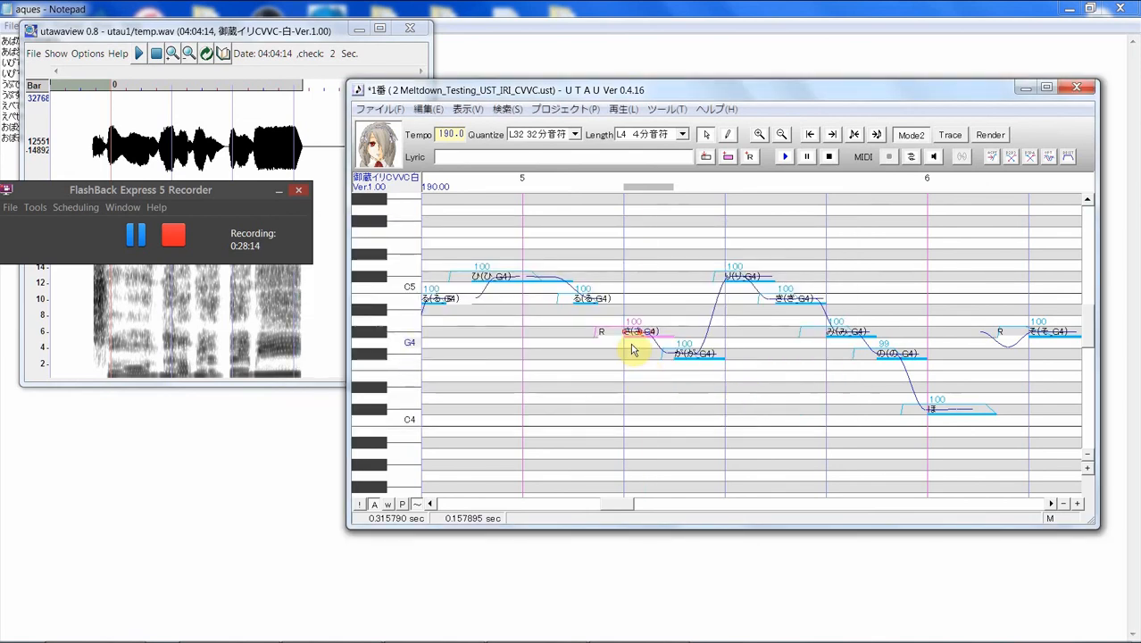
pyautogui.moveTo(624, 345); pyautogui.dragTo(656, 344)
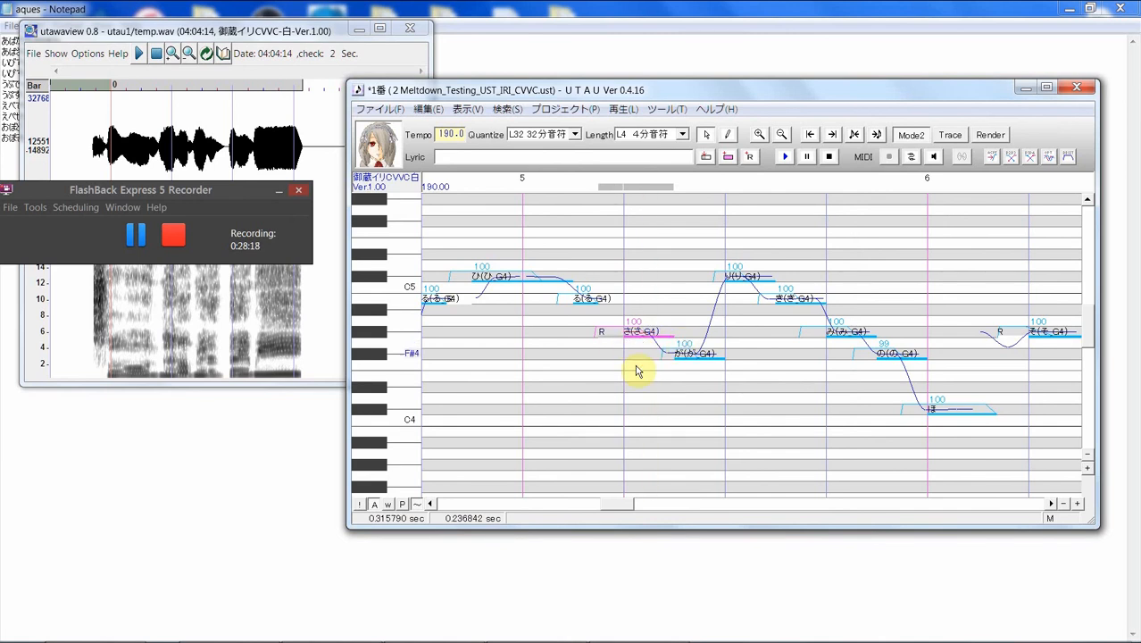
pyautogui.click(673, 357)
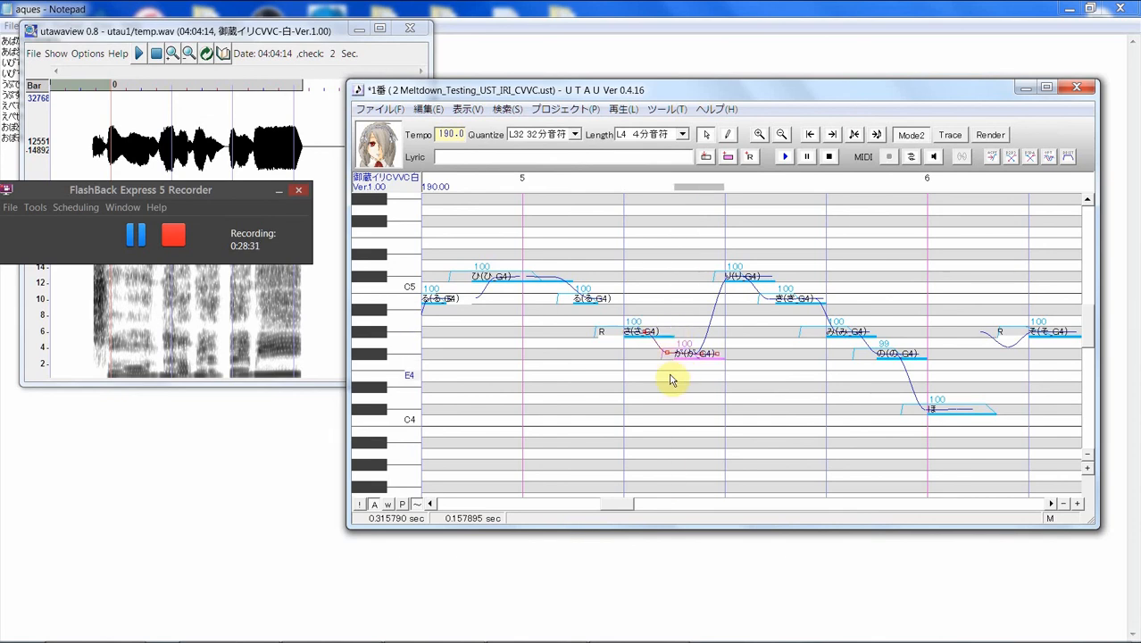
pyautogui.moveTo(654, 371); pyautogui.dragTo(673, 382)
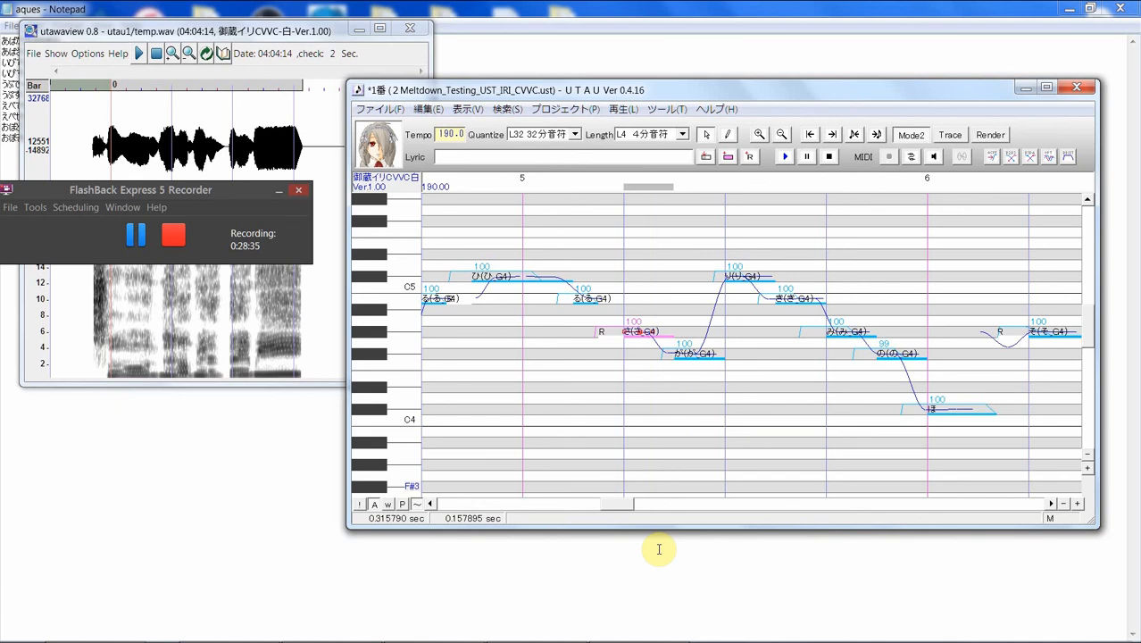
# Step: Draw a note about 0.316 sec long on E4 directly after the long た note
pyautogui.moveTo(618, 504); pyautogui.dragTo(782, 520)
pyautogui.click(887, 184)
pyautogui.click(761, 191)
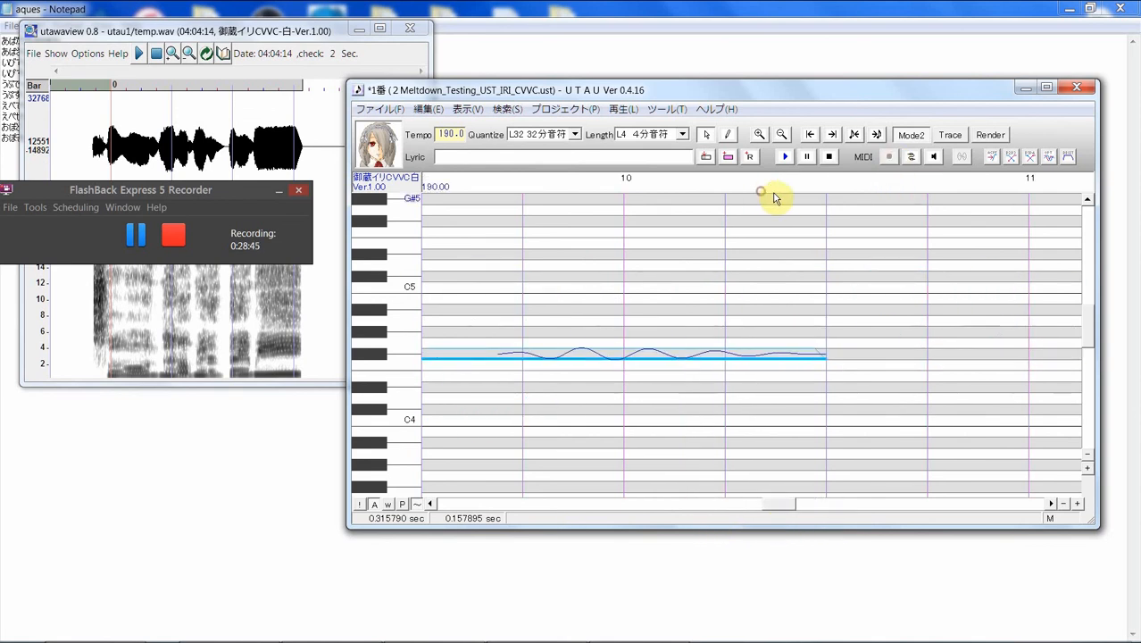
pyautogui.click(727, 134)
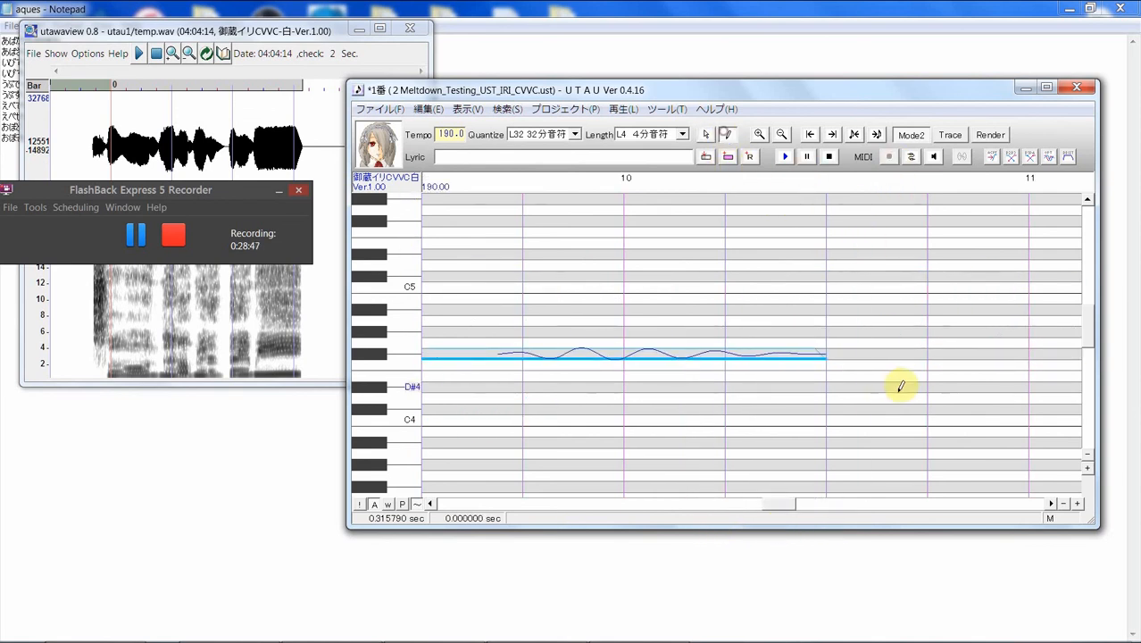
pyautogui.moveTo(831, 376); pyautogui.dragTo(930, 372)
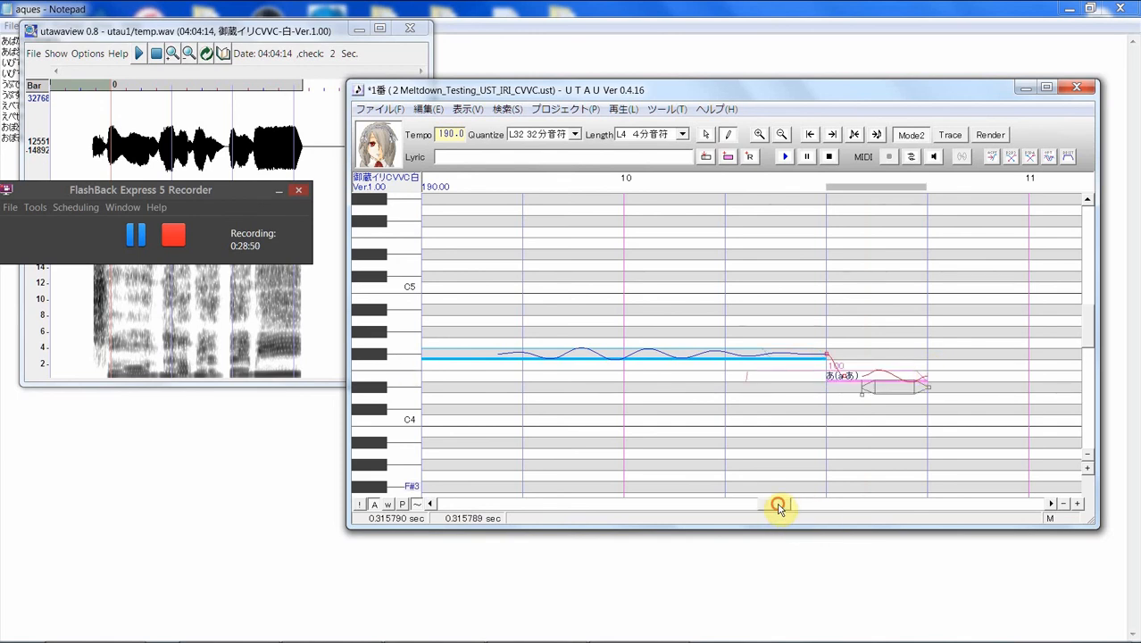
# Step: Change the long た note's lyric to "i n" and the following あ note's lyric to な
pyautogui.moveTo(782, 505)
pyautogui.mouseDown()
pyautogui.moveTo(757, 511)
pyautogui.moveTo(764, 504)
pyautogui.mouseUp()
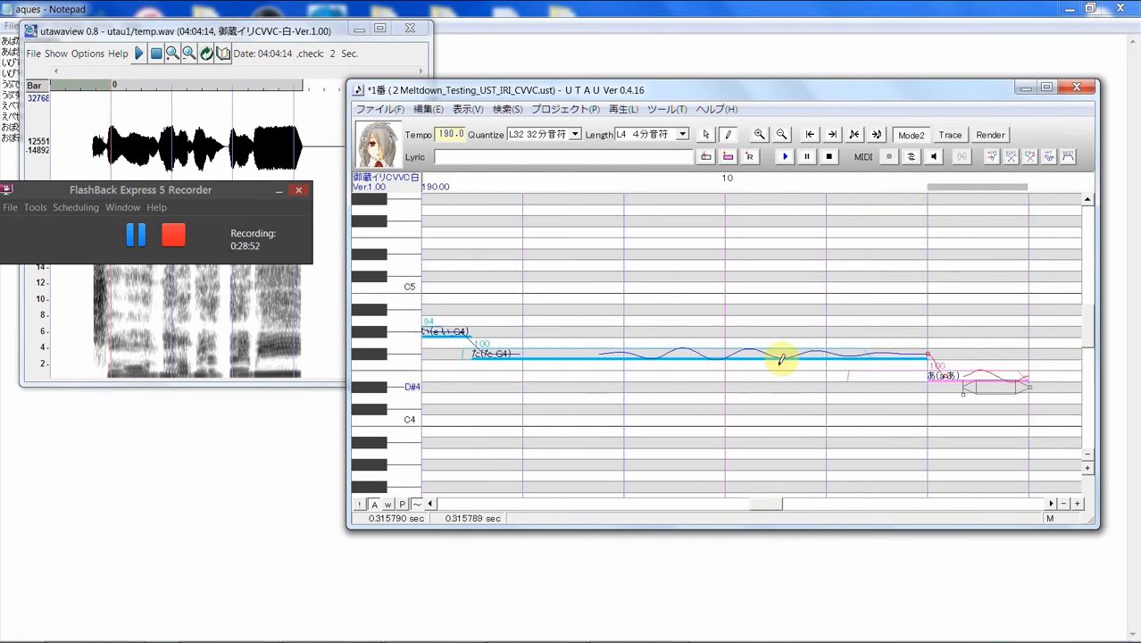
pyautogui.doubleClick(788, 354)
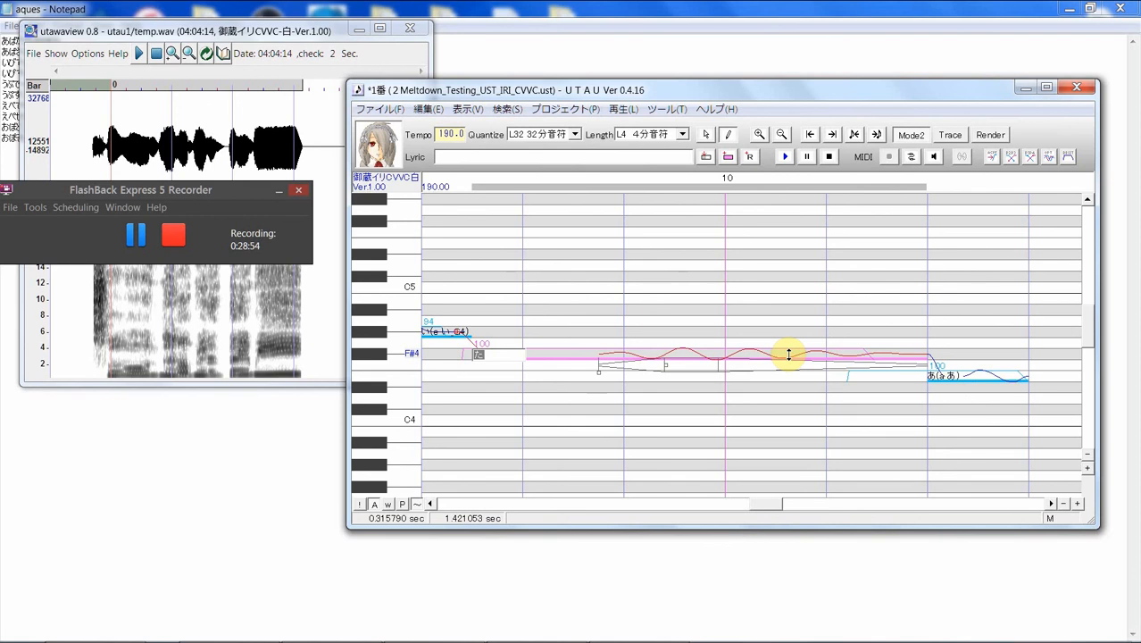
pyautogui.write('i n')
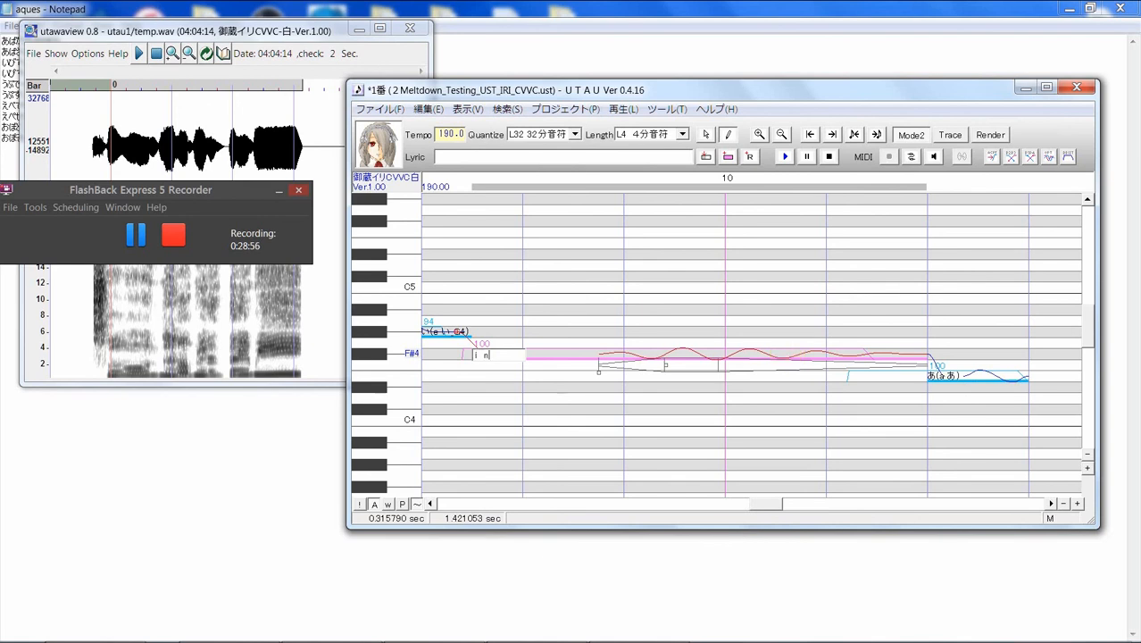
pyautogui.press('Return')
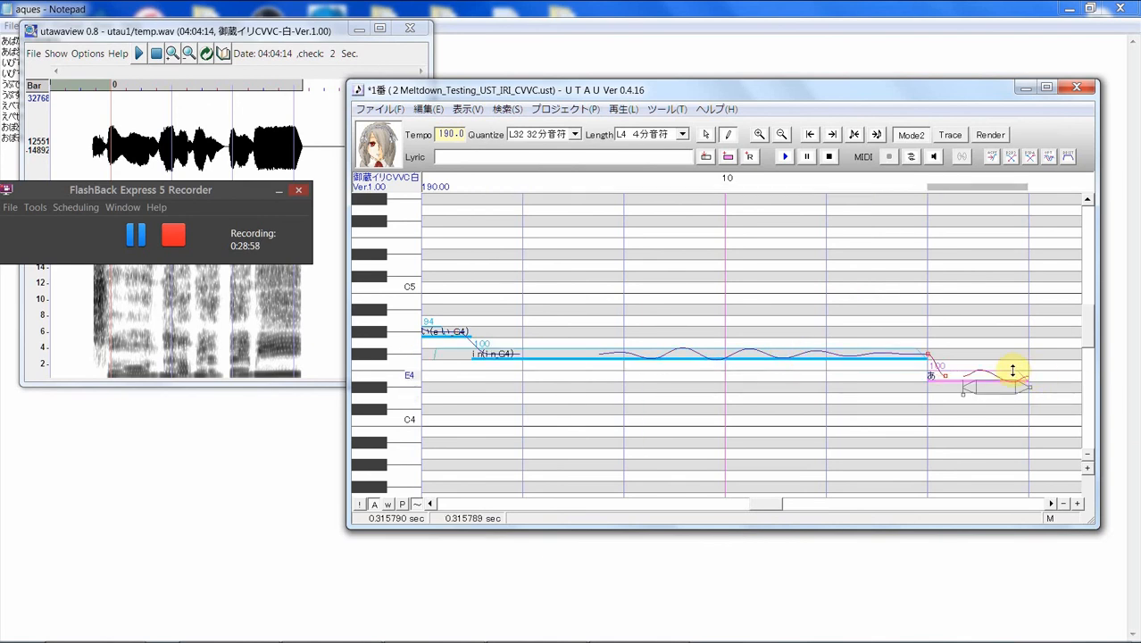
pyautogui.press('Return')
pyautogui.write('b')
pyautogui.press('Return')
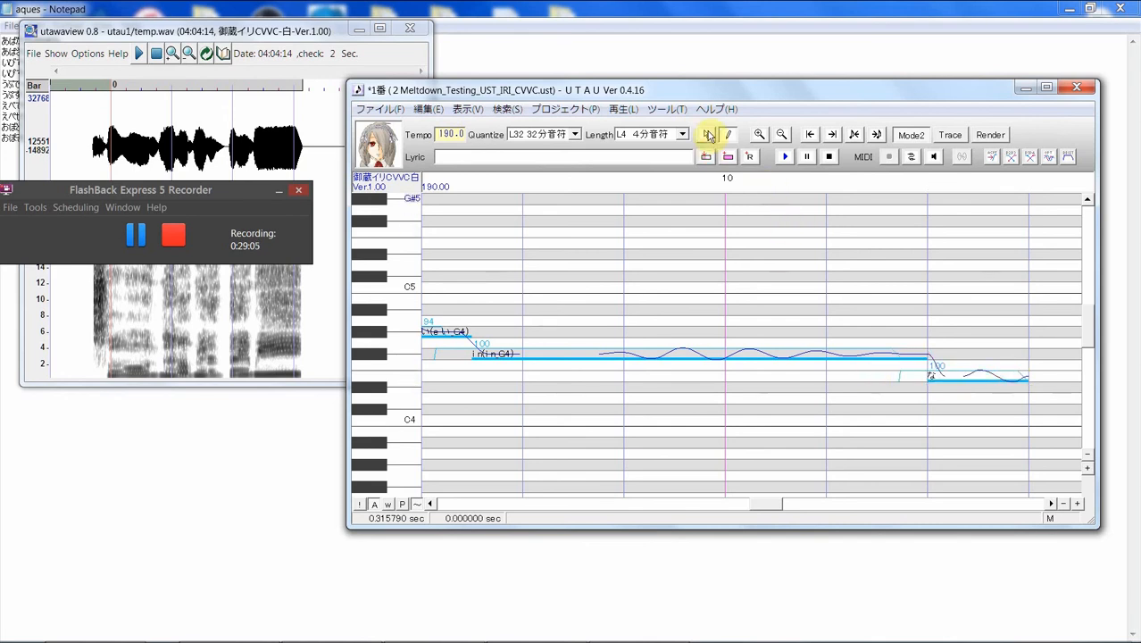
# Step: Play the long "i n" note together with な, and also on its own, to hear how the VC sample stretches
pyautogui.moveTo(820, 275); pyautogui.dragTo(947, 289)
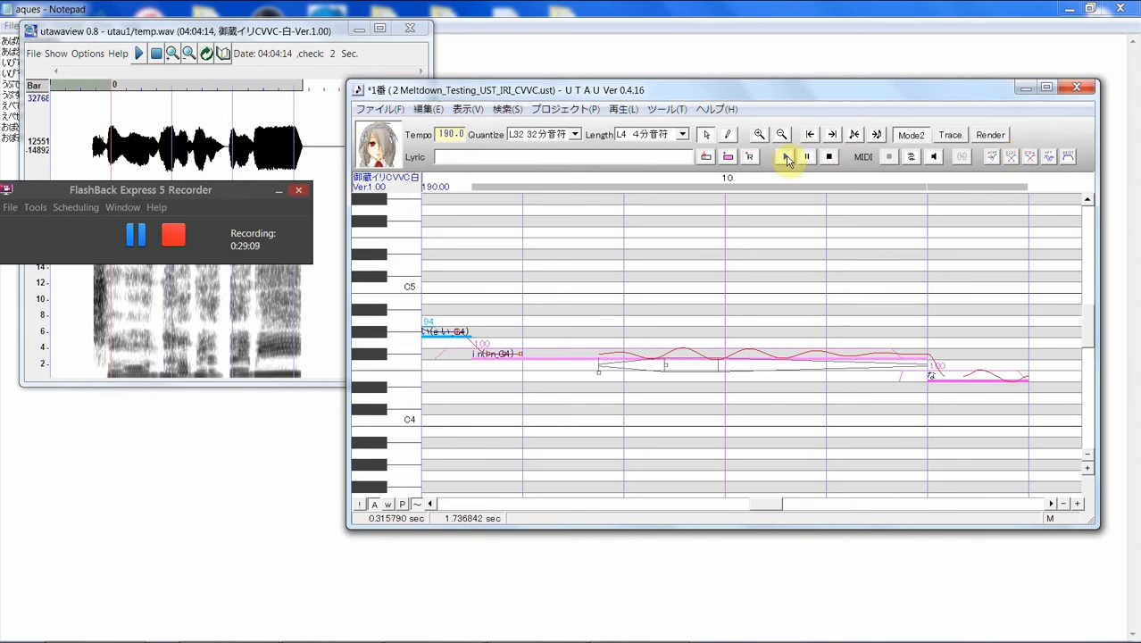
pyautogui.click(787, 158)
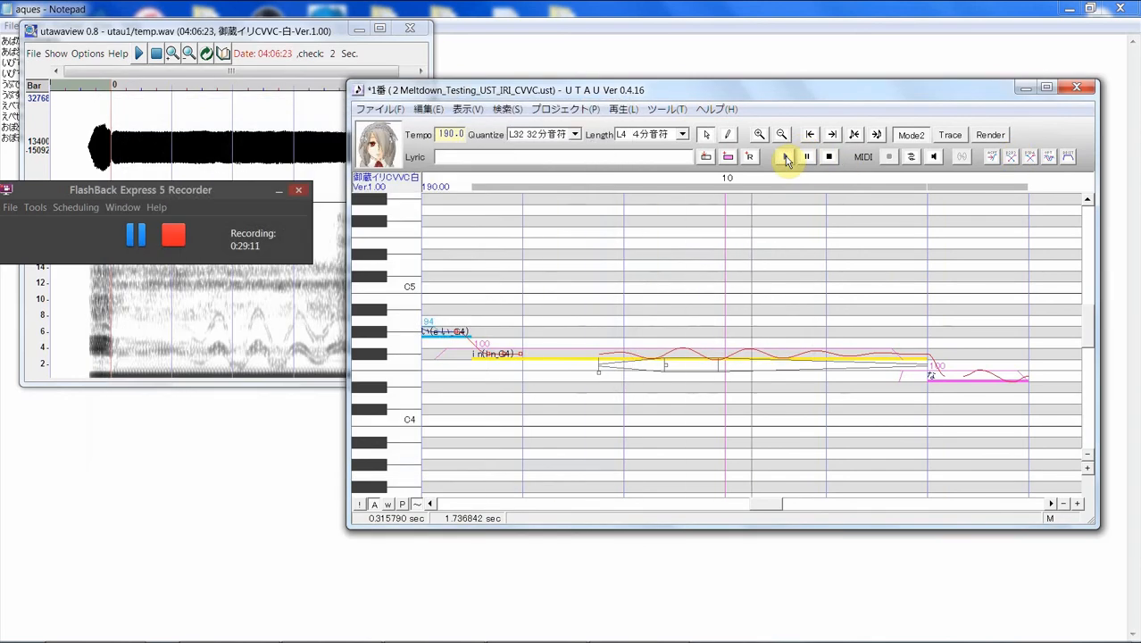
pyautogui.click(787, 157)
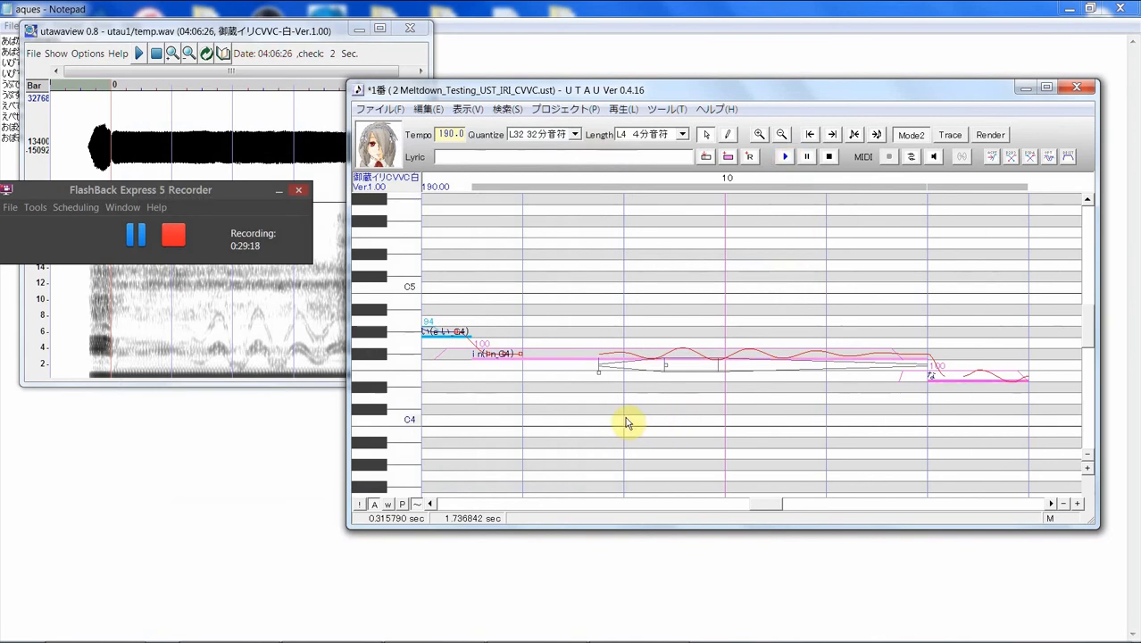
pyautogui.click(523, 378)
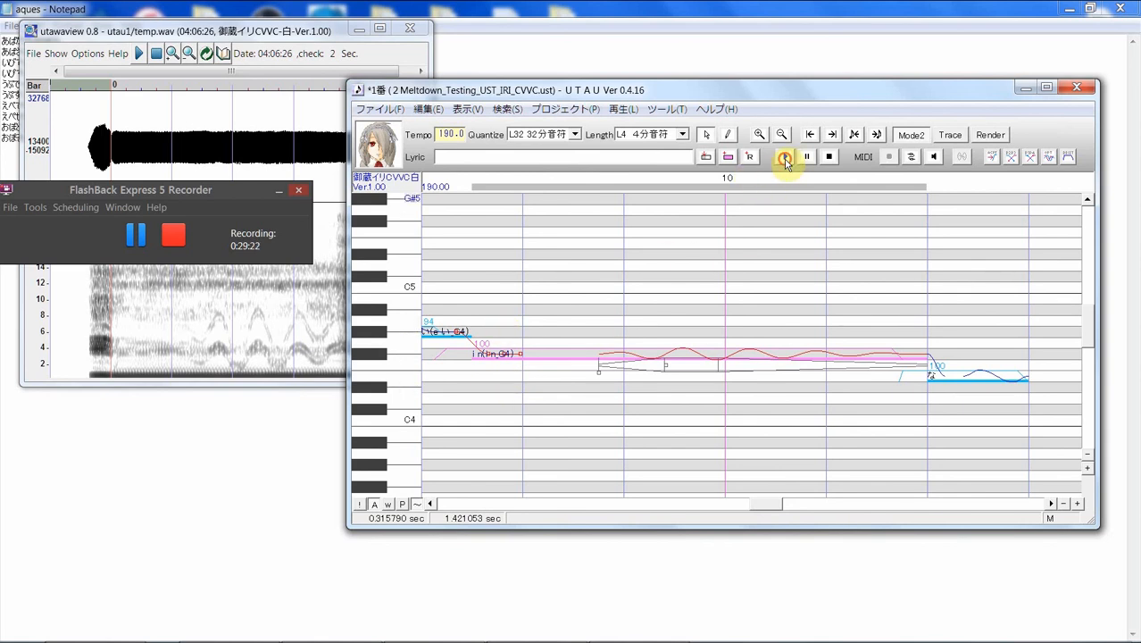
pyautogui.click(785, 157)
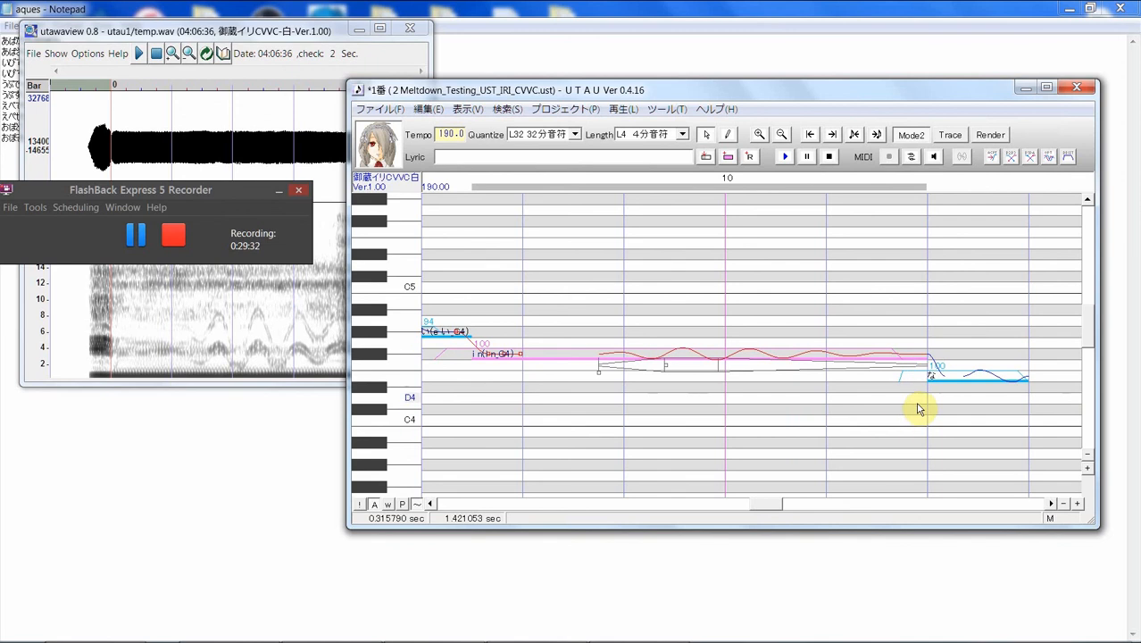
pyautogui.click(957, 401)
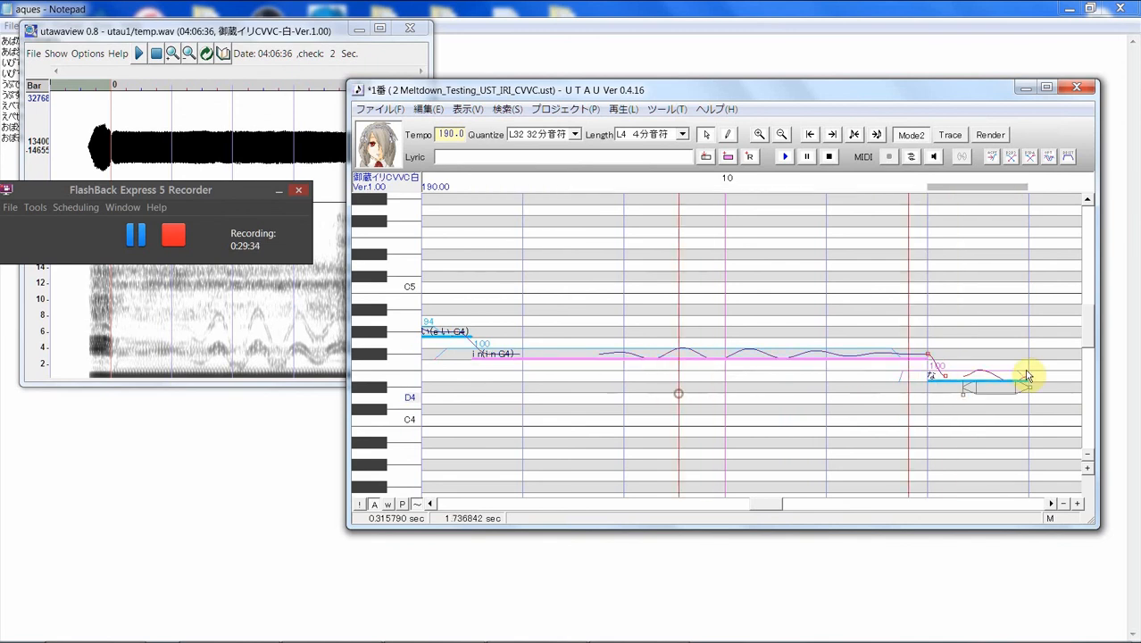
pyautogui.click(783, 160)
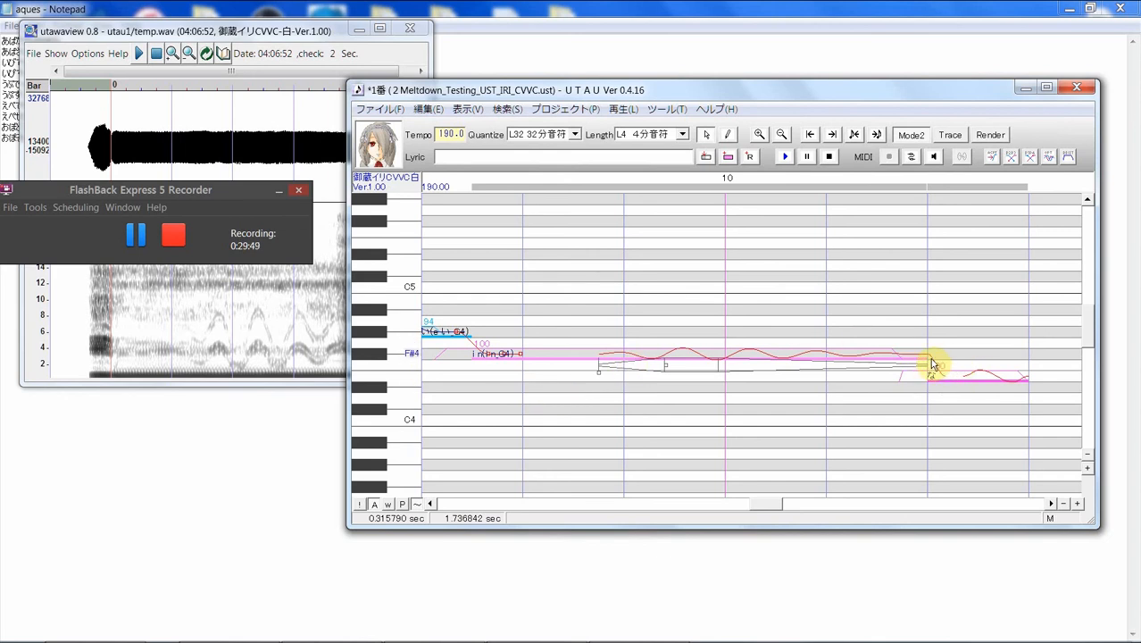
# Step: Shorten the long "i n" note to about 0.079 sec and select the empty stretch before な
pyautogui.click(904, 357)
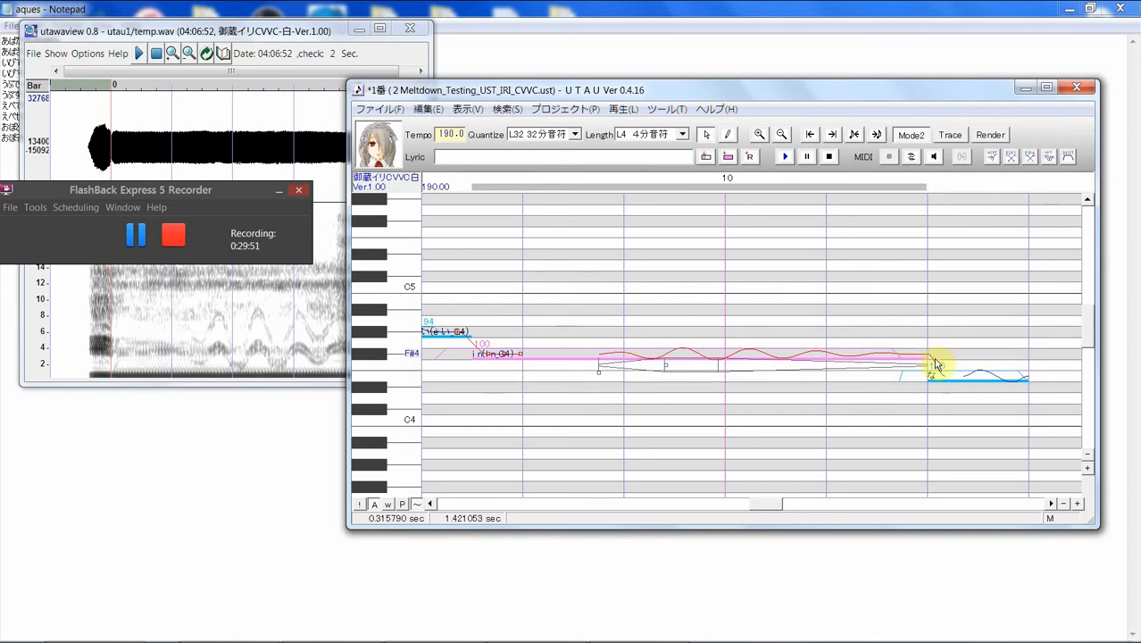
pyautogui.moveTo(926, 359); pyautogui.dragTo(495, 361)
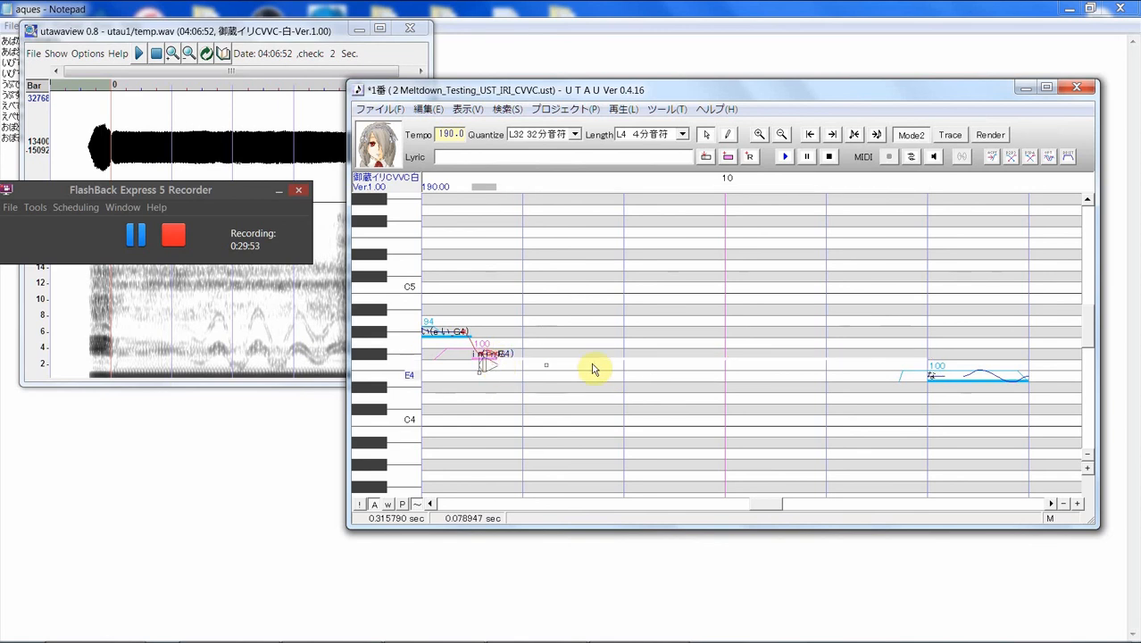
pyautogui.click(618, 358)
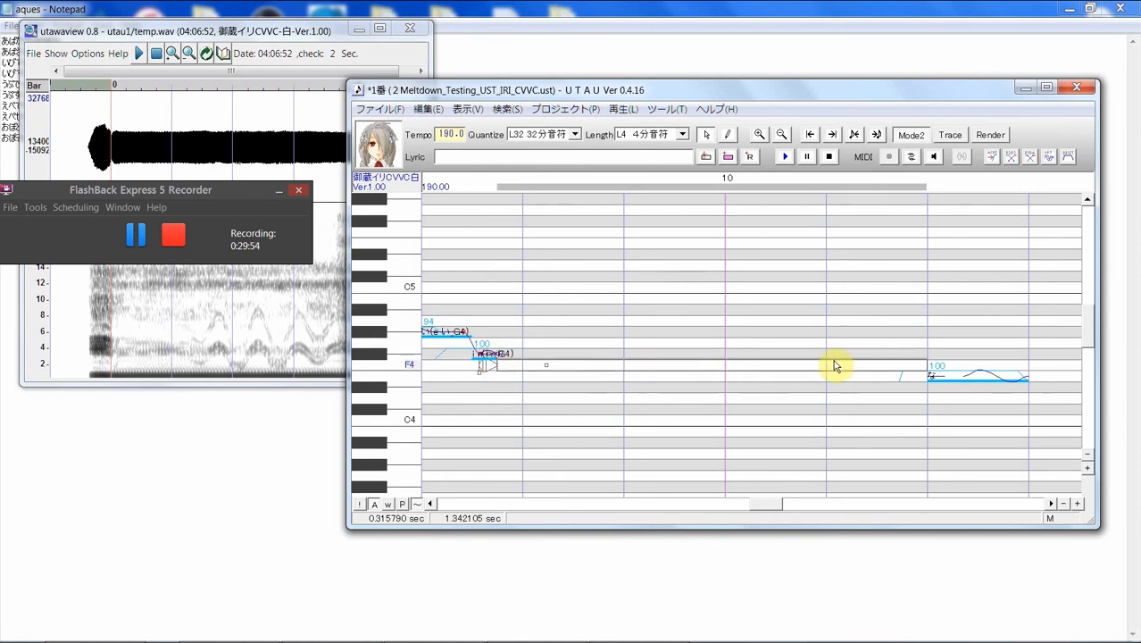
# Step: Delete the empty stretch before な and play い, "i n" and な together to hear the shortened VC note
pyautogui.click(942, 374)
pyautogui.press('Delete')
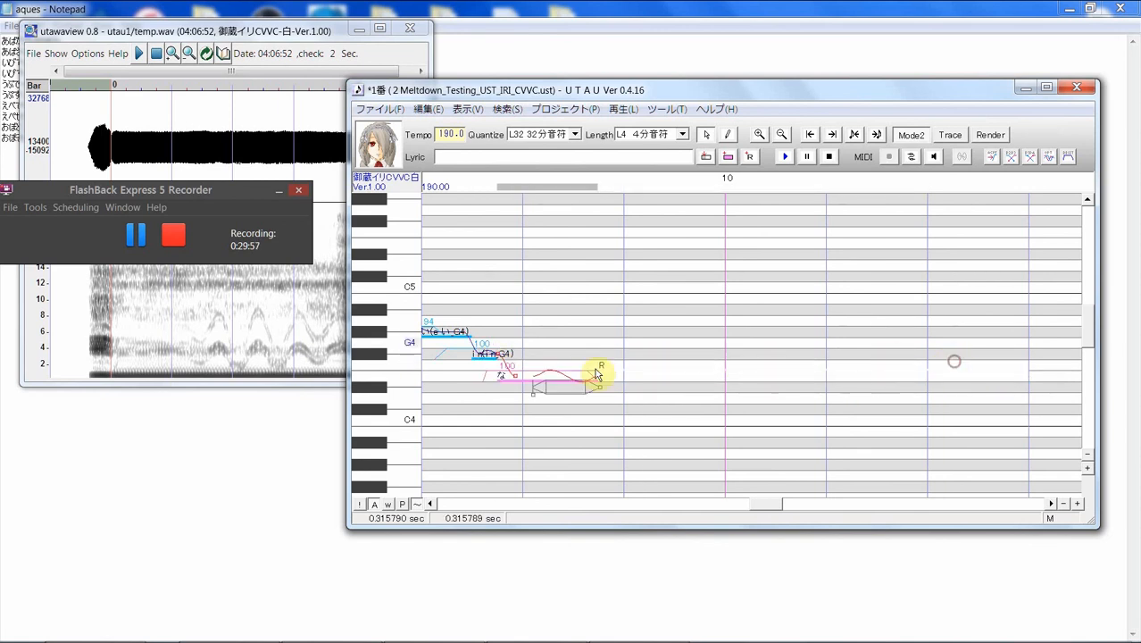
pyautogui.click(431, 505)
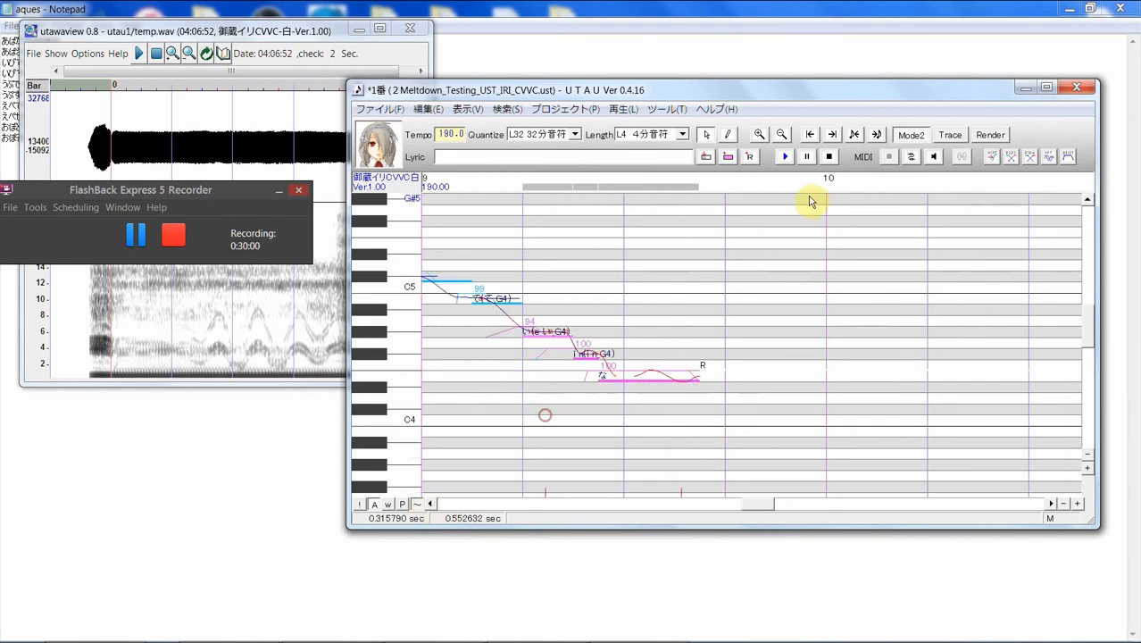
pyautogui.click(788, 157)
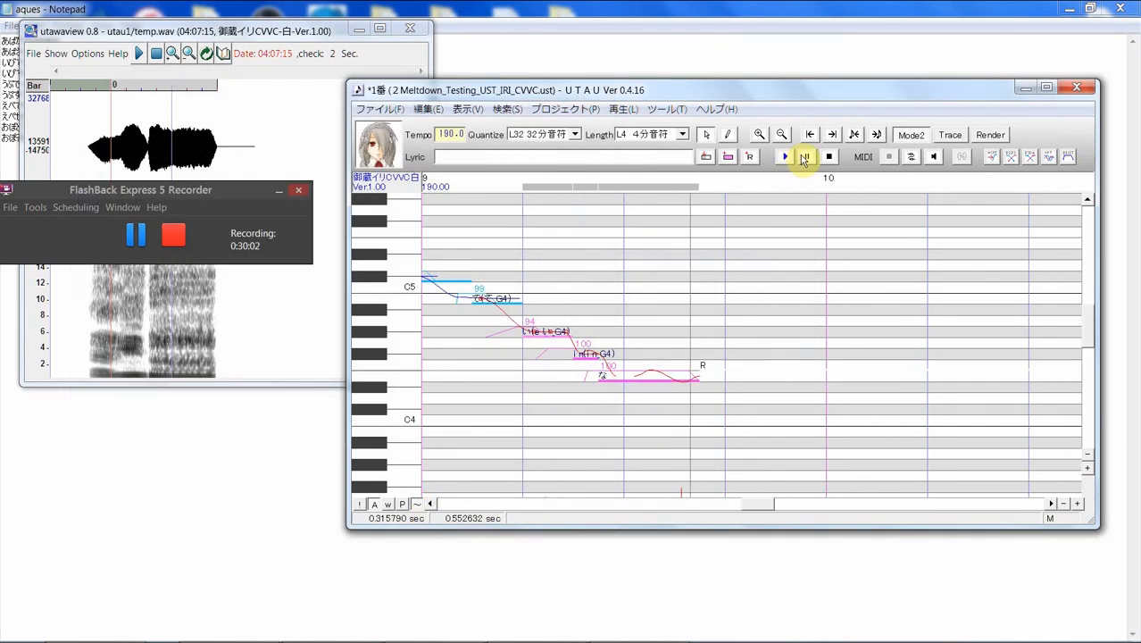
pyautogui.click(791, 158)
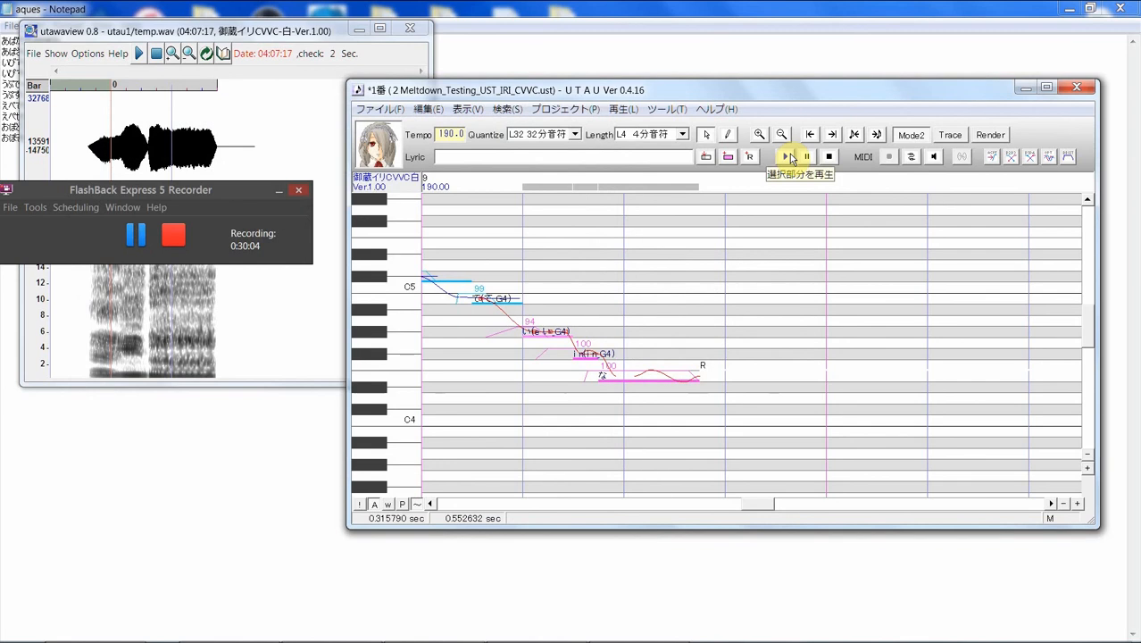
pyautogui.click(791, 158)
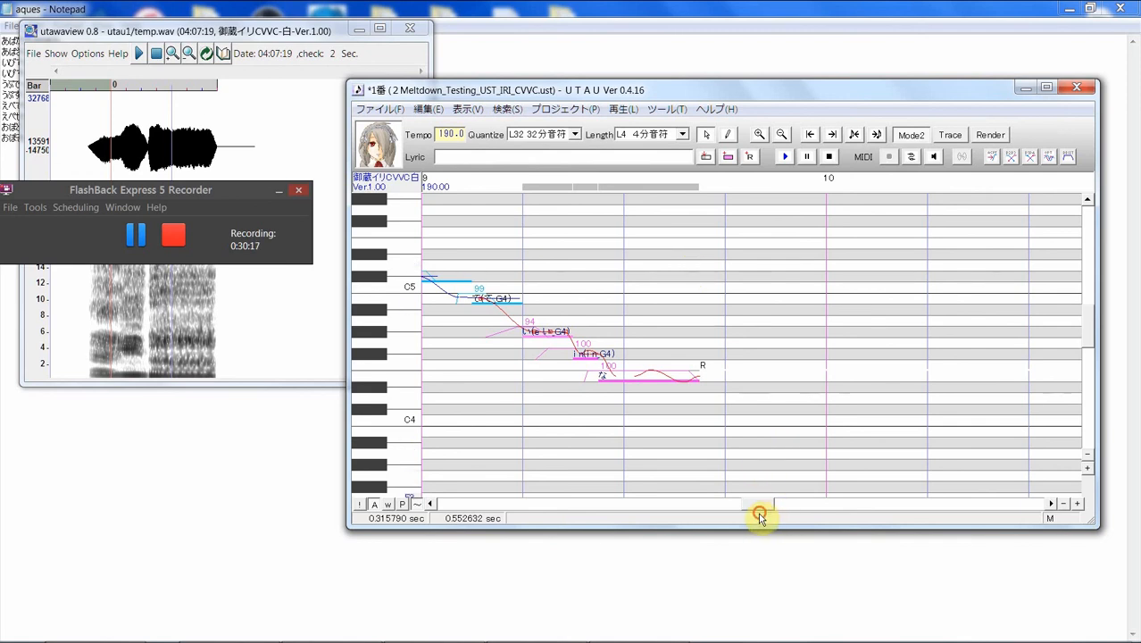
# Step: Shorten the な note before き in the earlier phrase to about 0.079 sec
pyautogui.moveTo(749, 506); pyautogui.dragTo(692, 504)
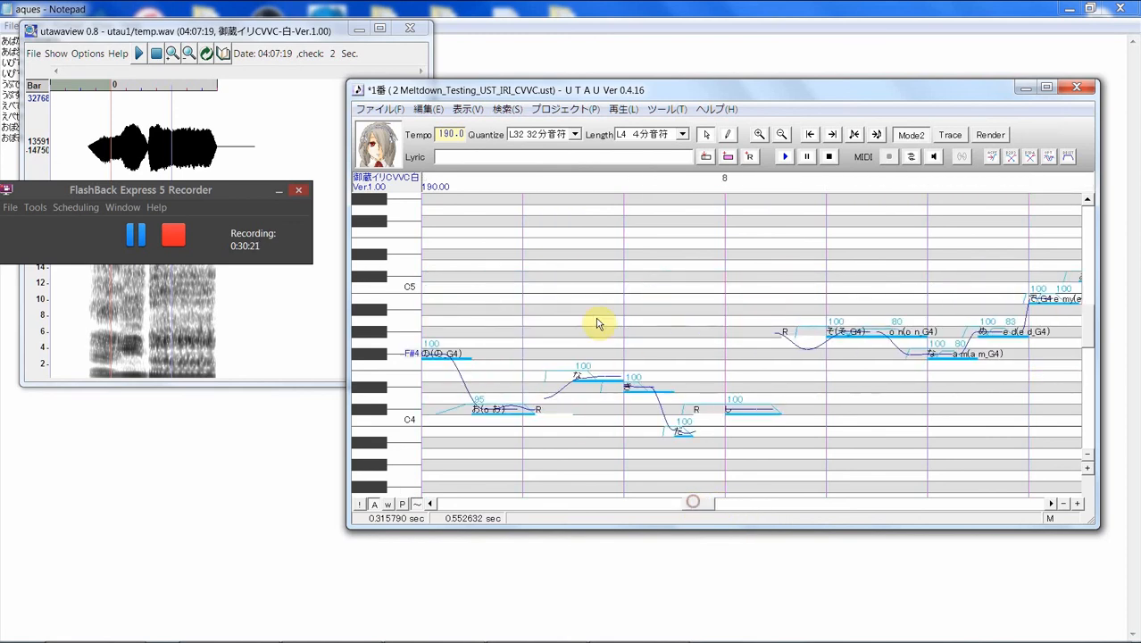
pyautogui.moveTo(623, 410); pyautogui.dragTo(611, 408)
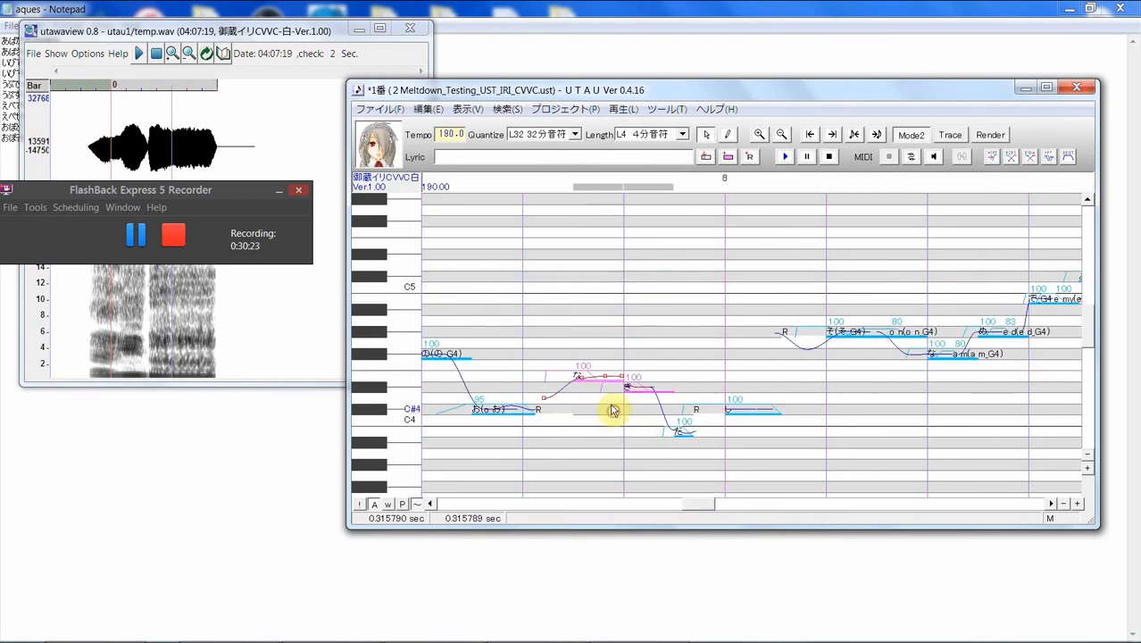
pyautogui.click(614, 404)
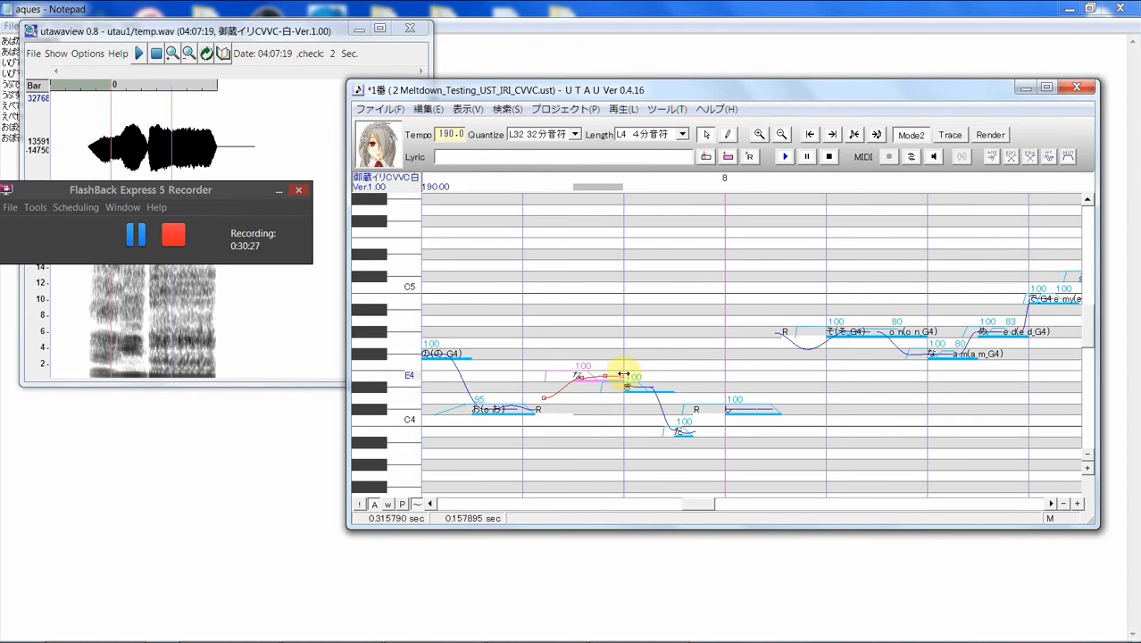
pyautogui.moveTo(620, 376); pyautogui.dragTo(598, 375)
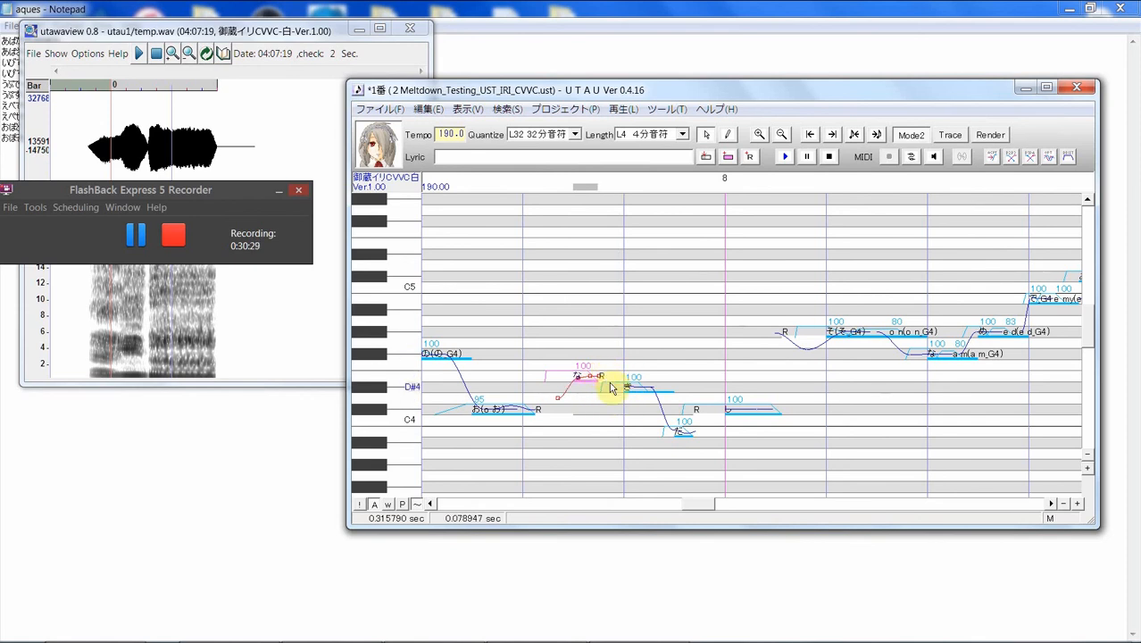
# Step: Turn the short rest between な and き into a VC note with the lyric "a ky"
pyautogui.click(610, 376)
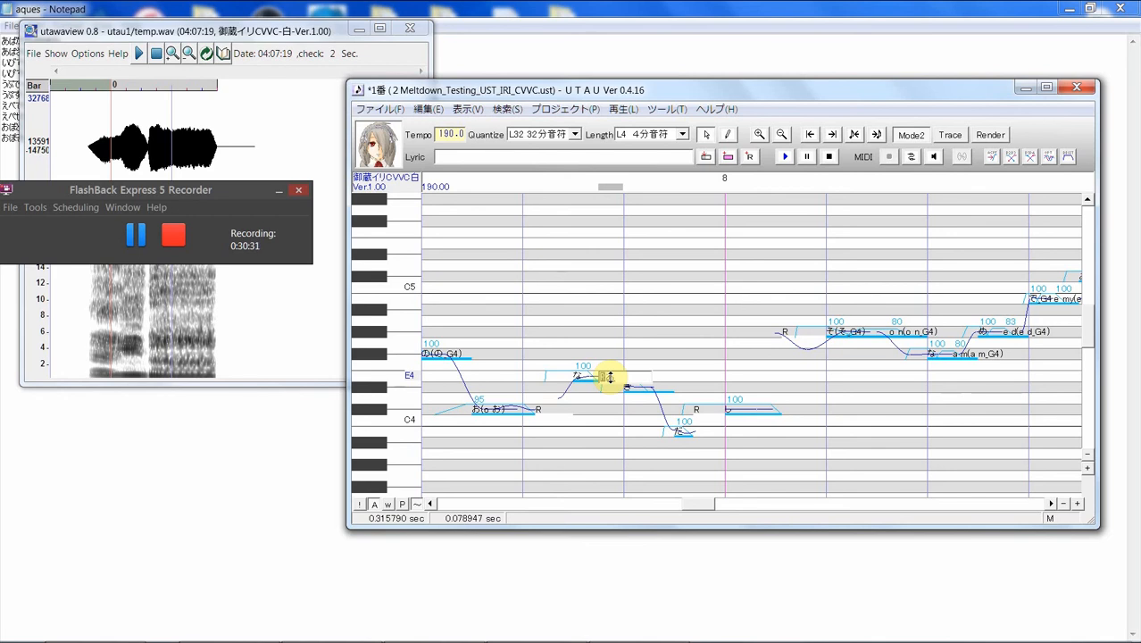
pyautogui.click(610, 376)
pyautogui.press('Return')
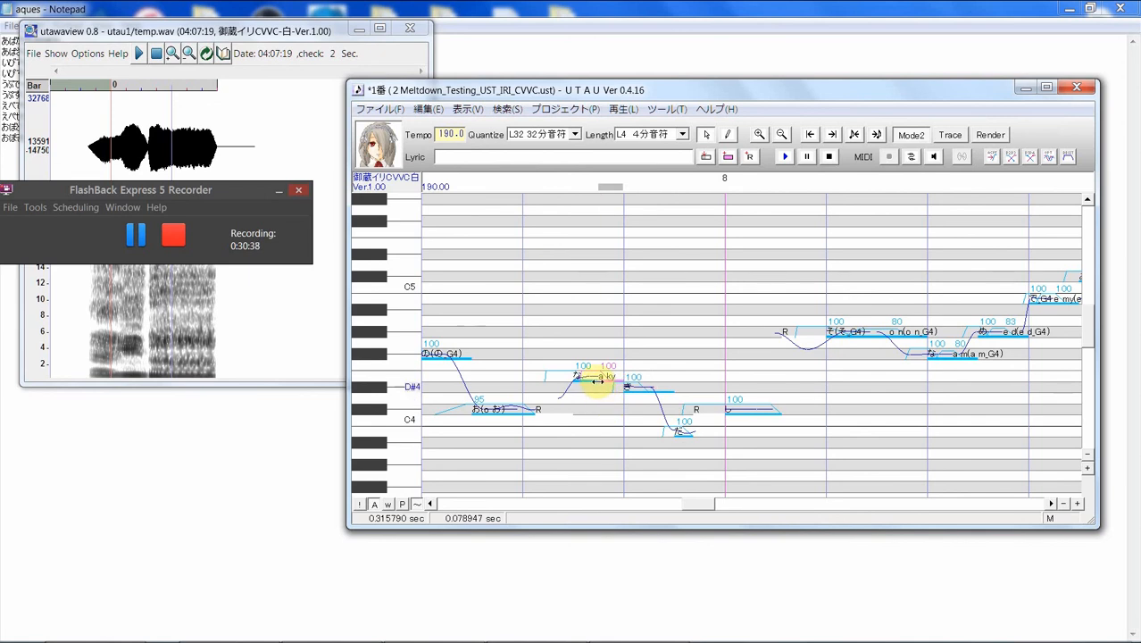
# Step: Select な, "a ky" and き and play them together to hear the transition
pyautogui.moveTo(586, 399); pyautogui.dragTo(629, 396)
pyautogui.click(785, 157)
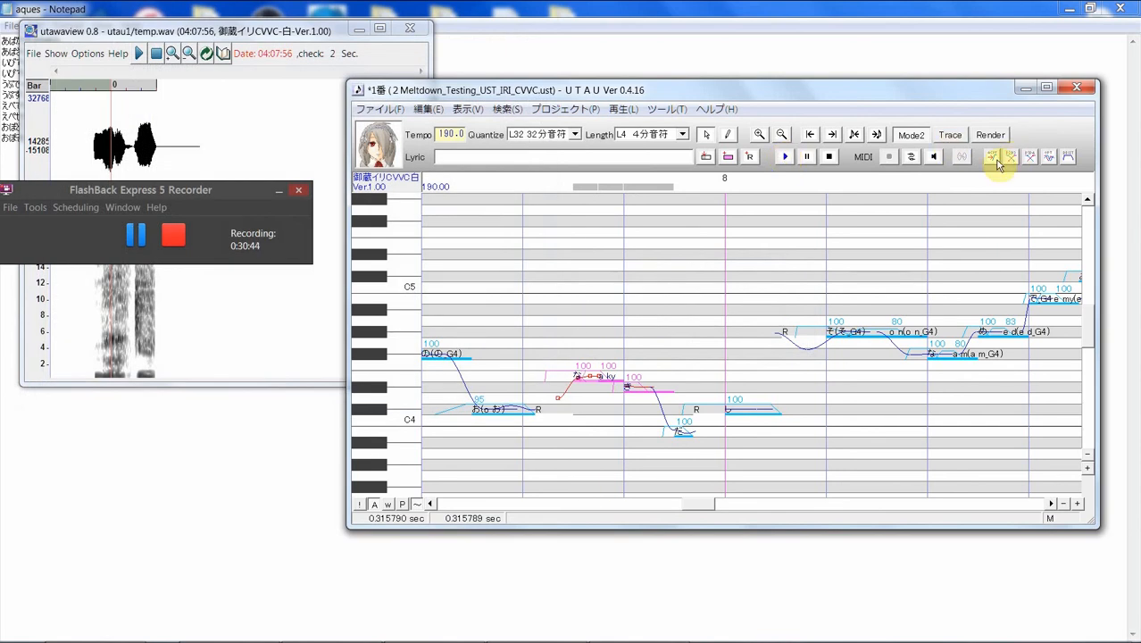
pyautogui.click(785, 157)
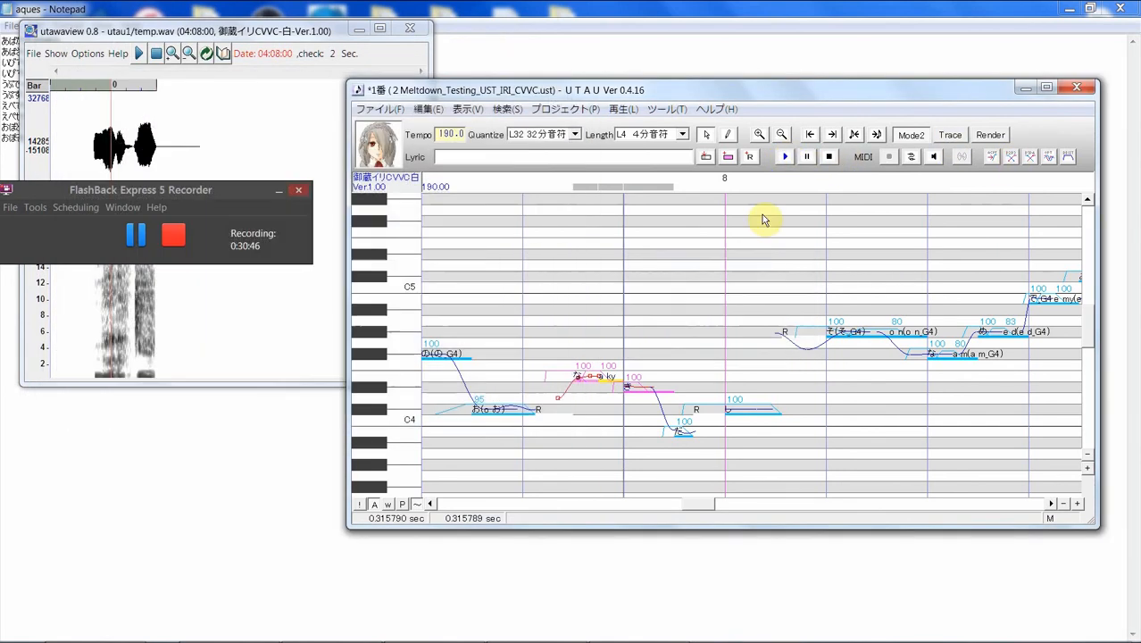
# Step: Set the consonant velocity of the き note to 200 in its note properties
pyautogui.click(618, 412)
pyautogui.click(635, 411)
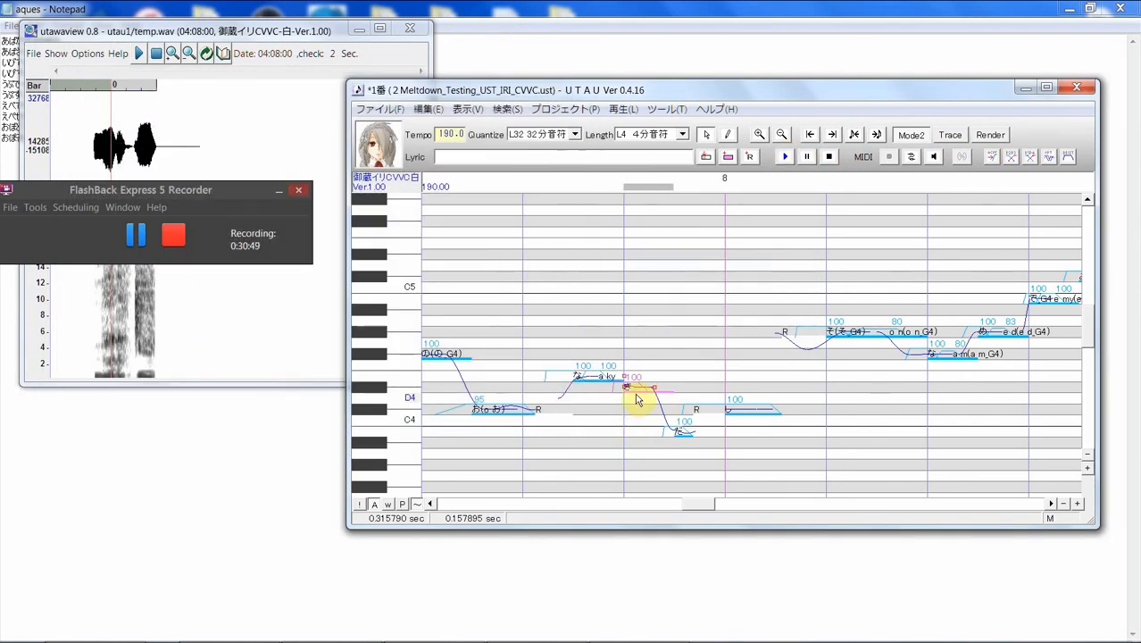
pyautogui.rightClick(633, 385)
pyautogui.click(705, 588)
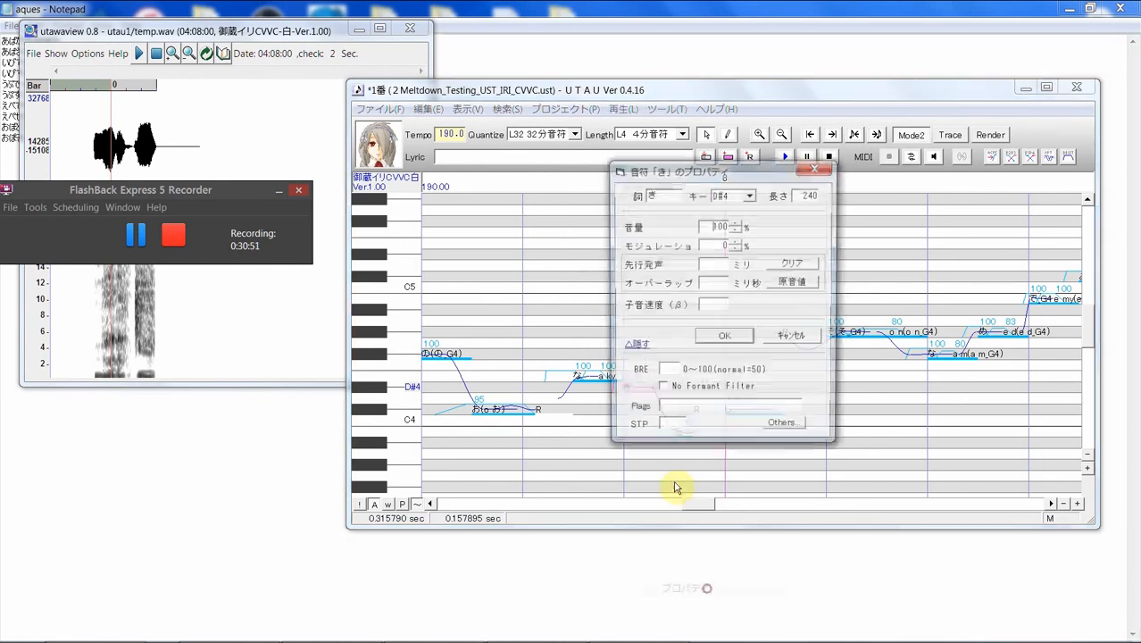
pyautogui.click(722, 308)
pyautogui.write('200')
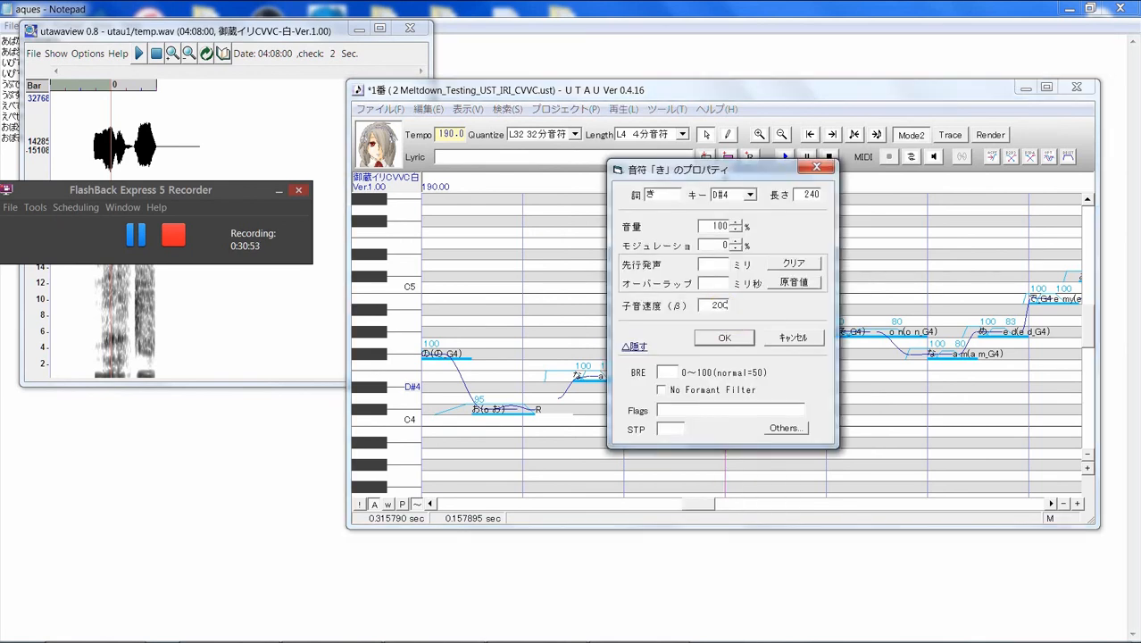
pyautogui.press('Return')
# Step: Play な, "a ky" and き again to hear the effect of the new consonant velocity
pyautogui.click(578, 385)
pyautogui.moveTo(578, 386); pyautogui.dragTo(637, 362)
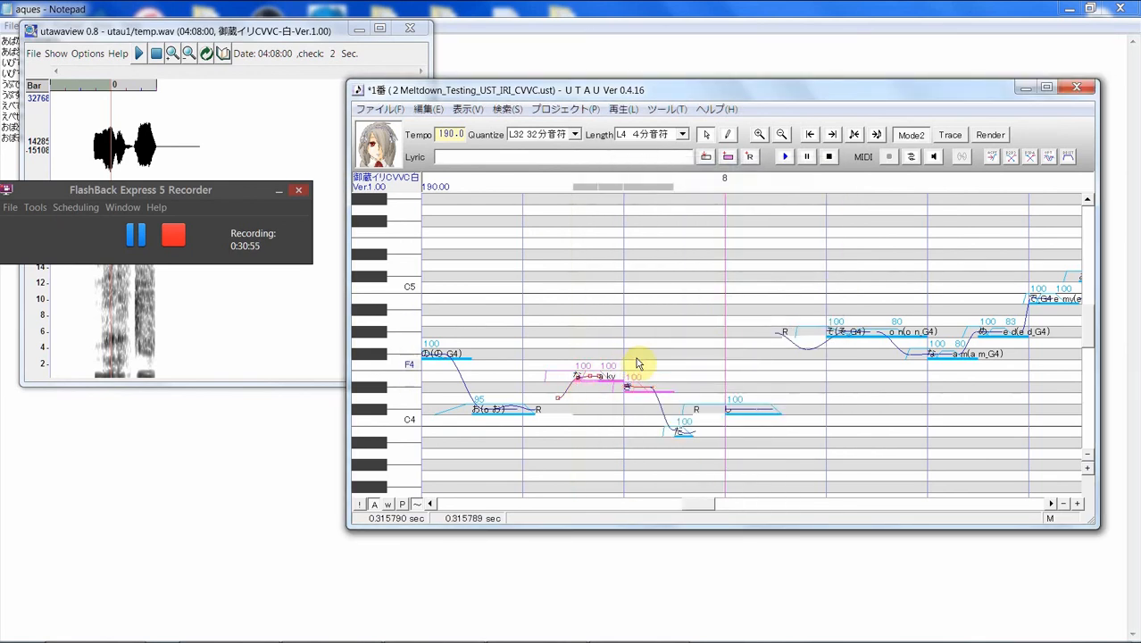
pyautogui.click(785, 156)
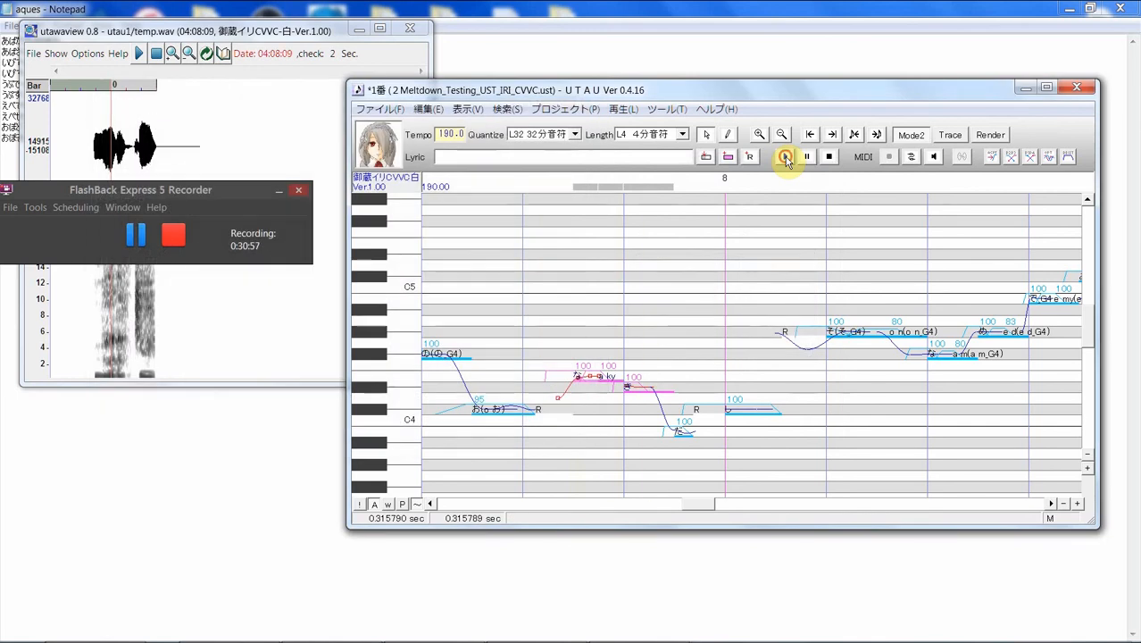